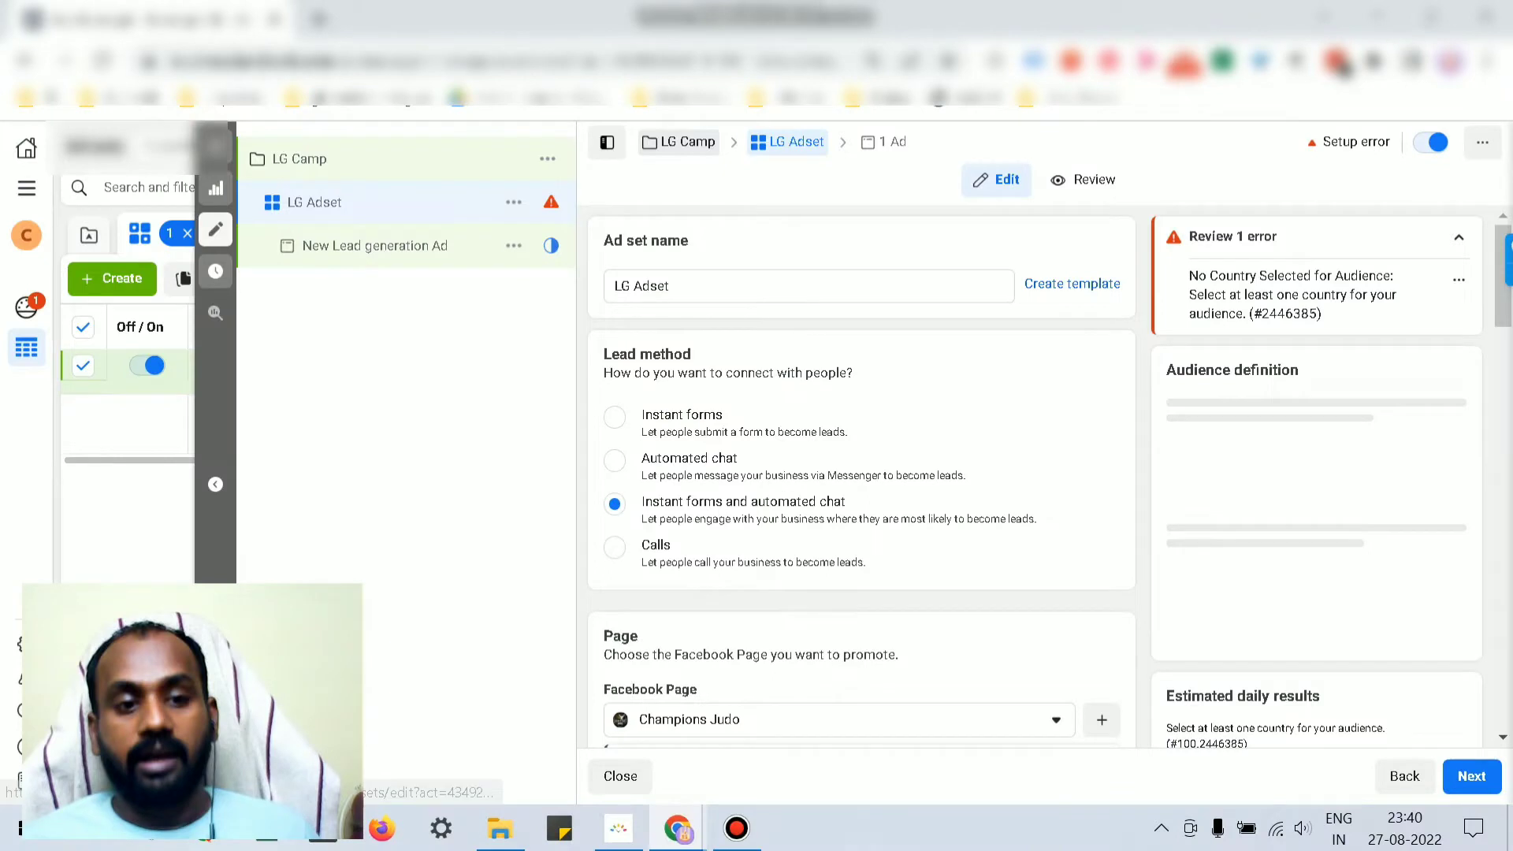
Step: Open LG Camp and review its Lead generation objective, with A/B testing off
{"action": "left_click", "coordinate": [299, 159]}
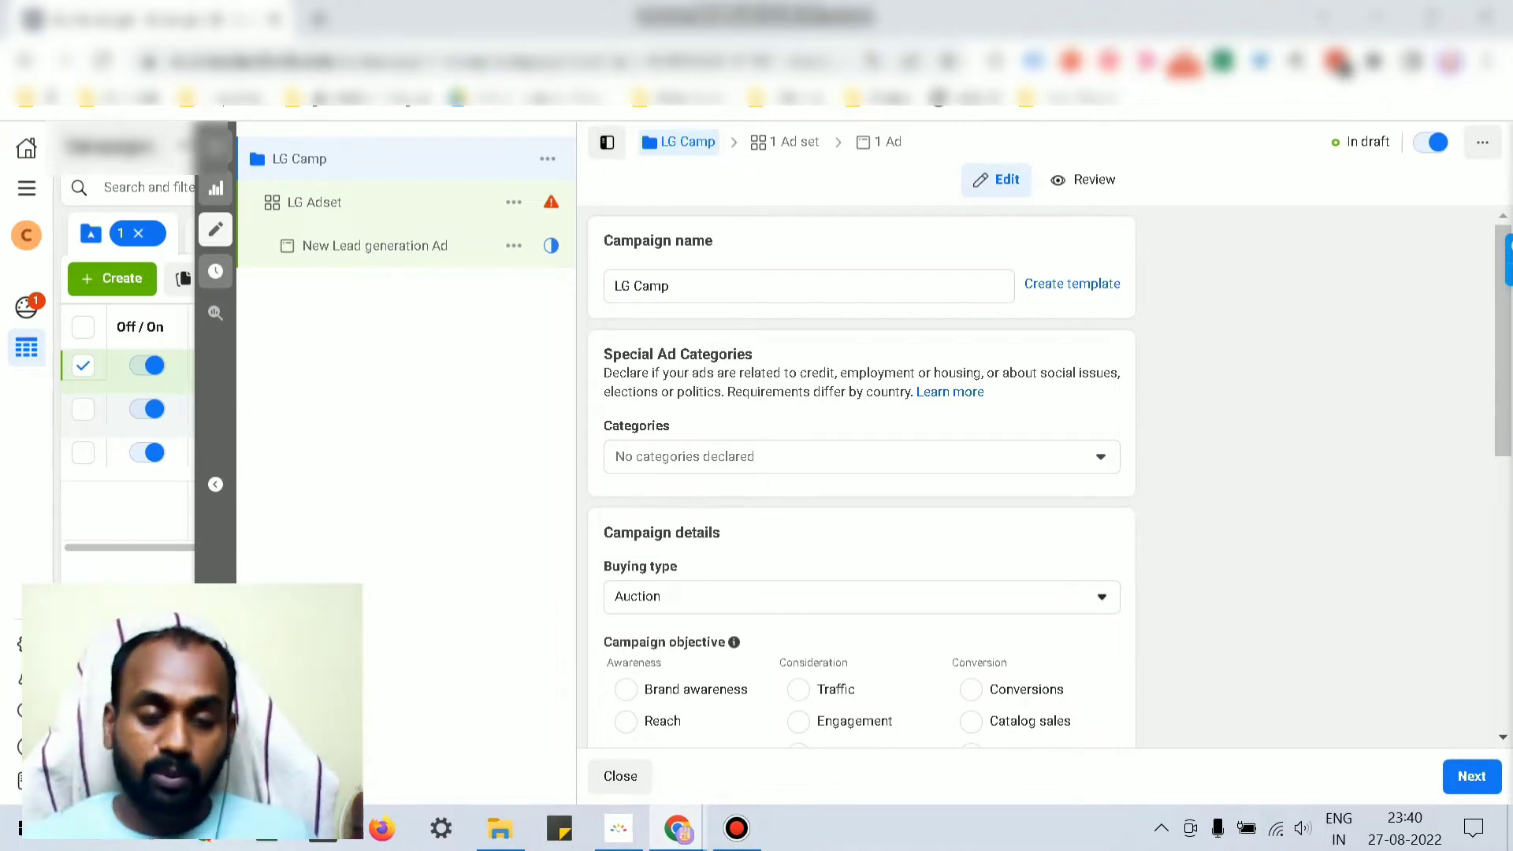
{"action": "scroll", "coordinate": [662, 366], "scroll_direction": "down", "scroll_amount": 5}
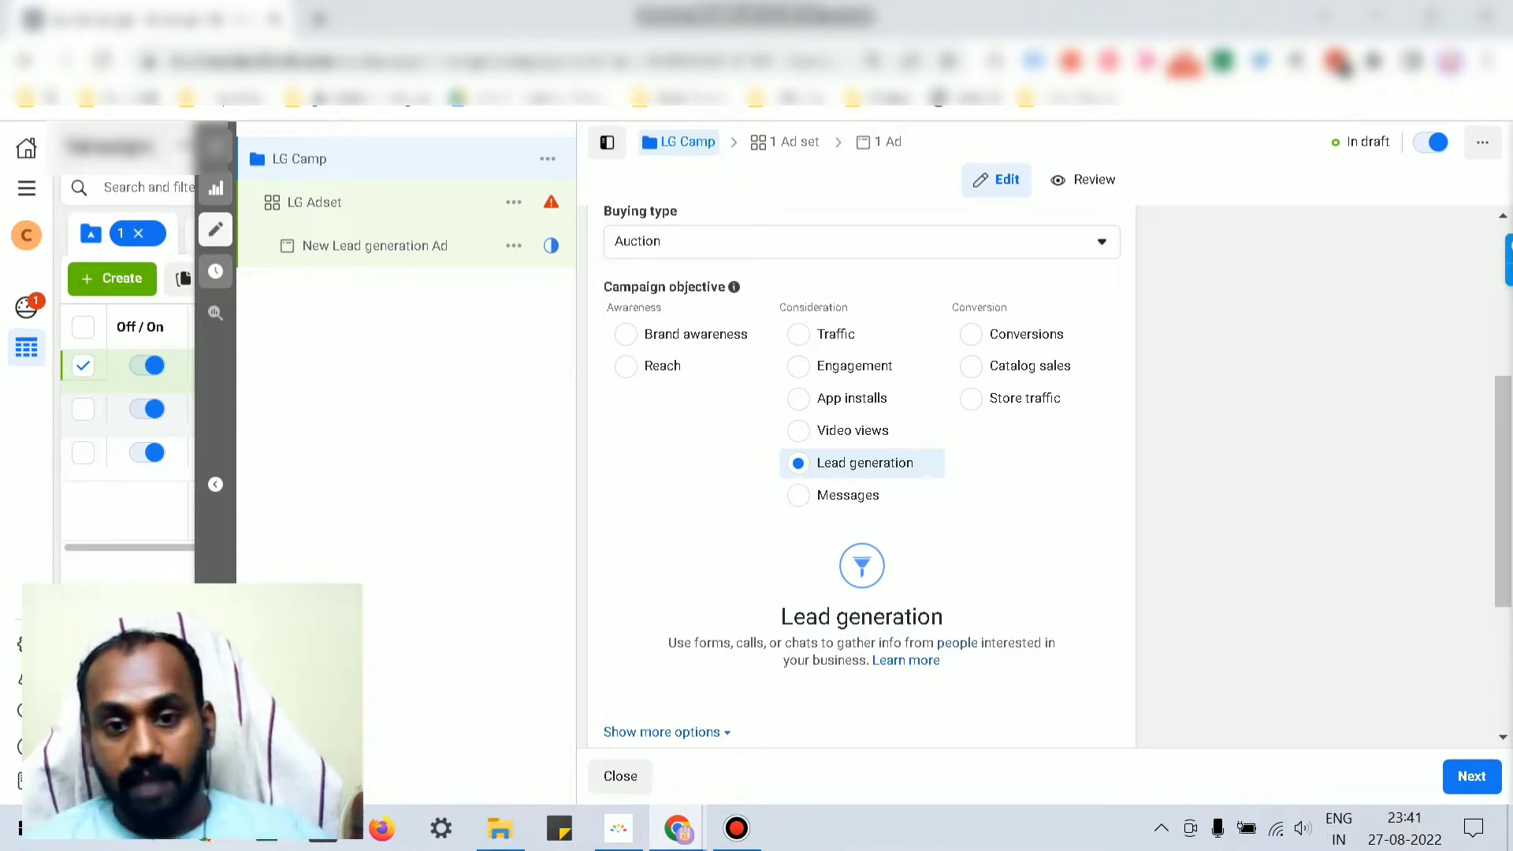
{"action": "scroll", "coordinate": [861, 472], "scroll_direction": "up", "scroll_amount": 5}
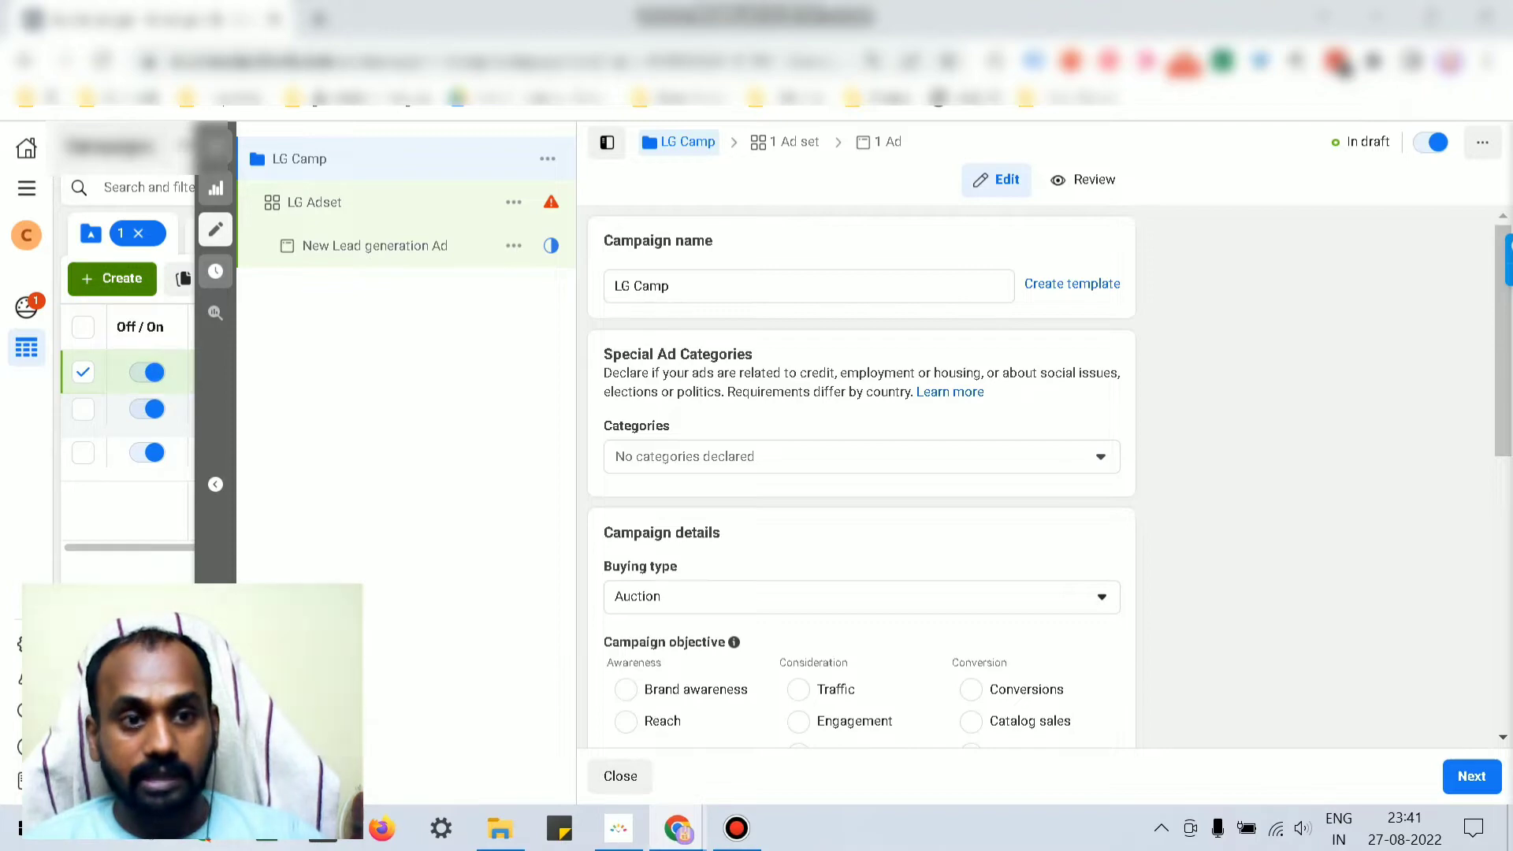
{"action": "scroll", "coordinate": [685, 366], "scroll_direction": "down", "scroll_amount": 5}
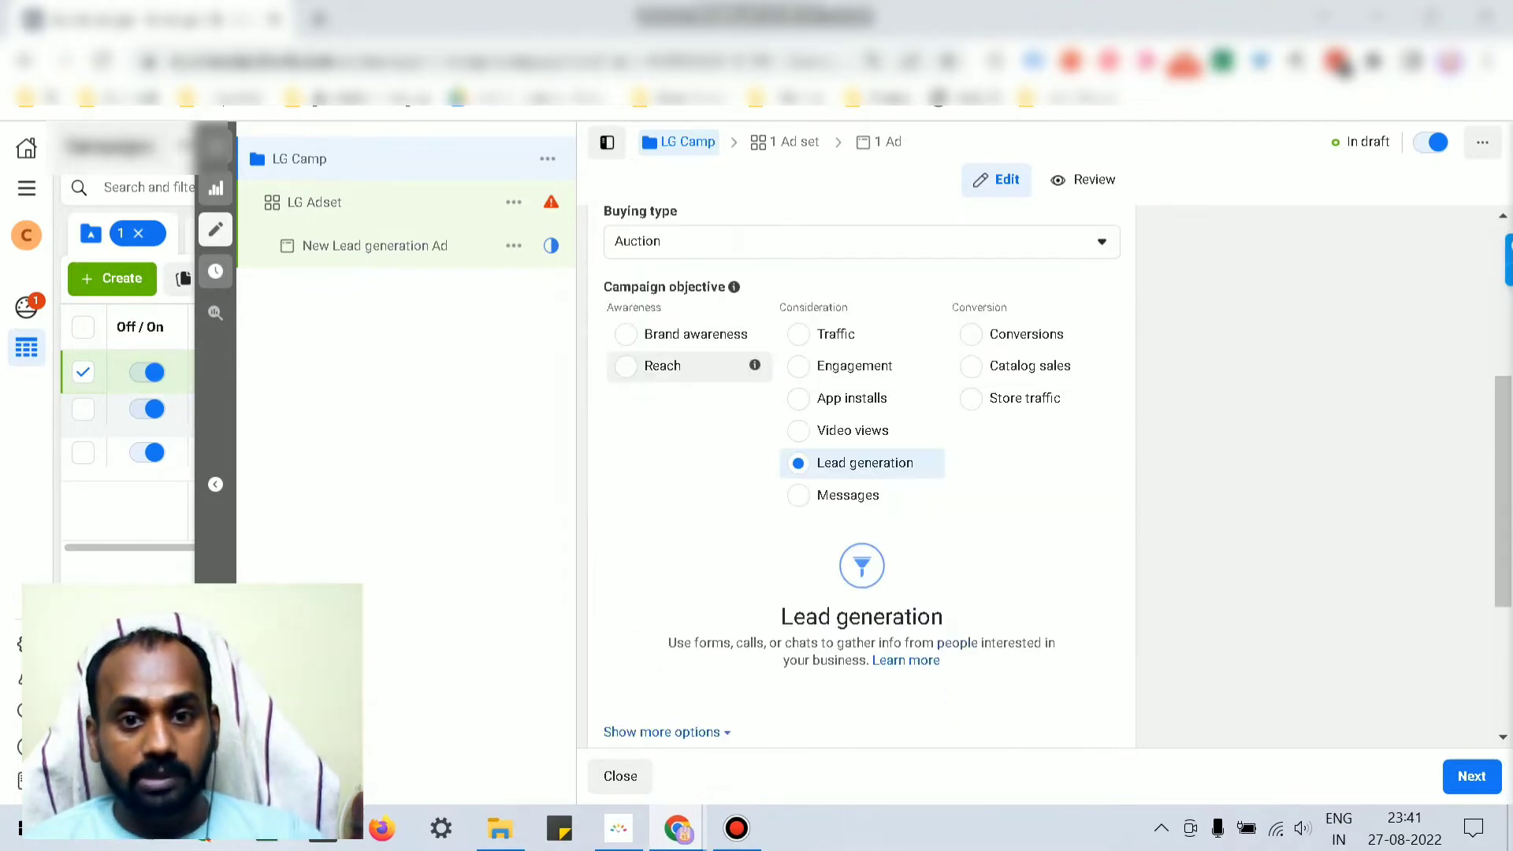
{"action": "scroll", "coordinate": [685, 365], "scroll_direction": "down", "scroll_amount": 2}
{"action": "scroll", "coordinate": [685, 366], "scroll_direction": "up", "scroll_amount": 6}
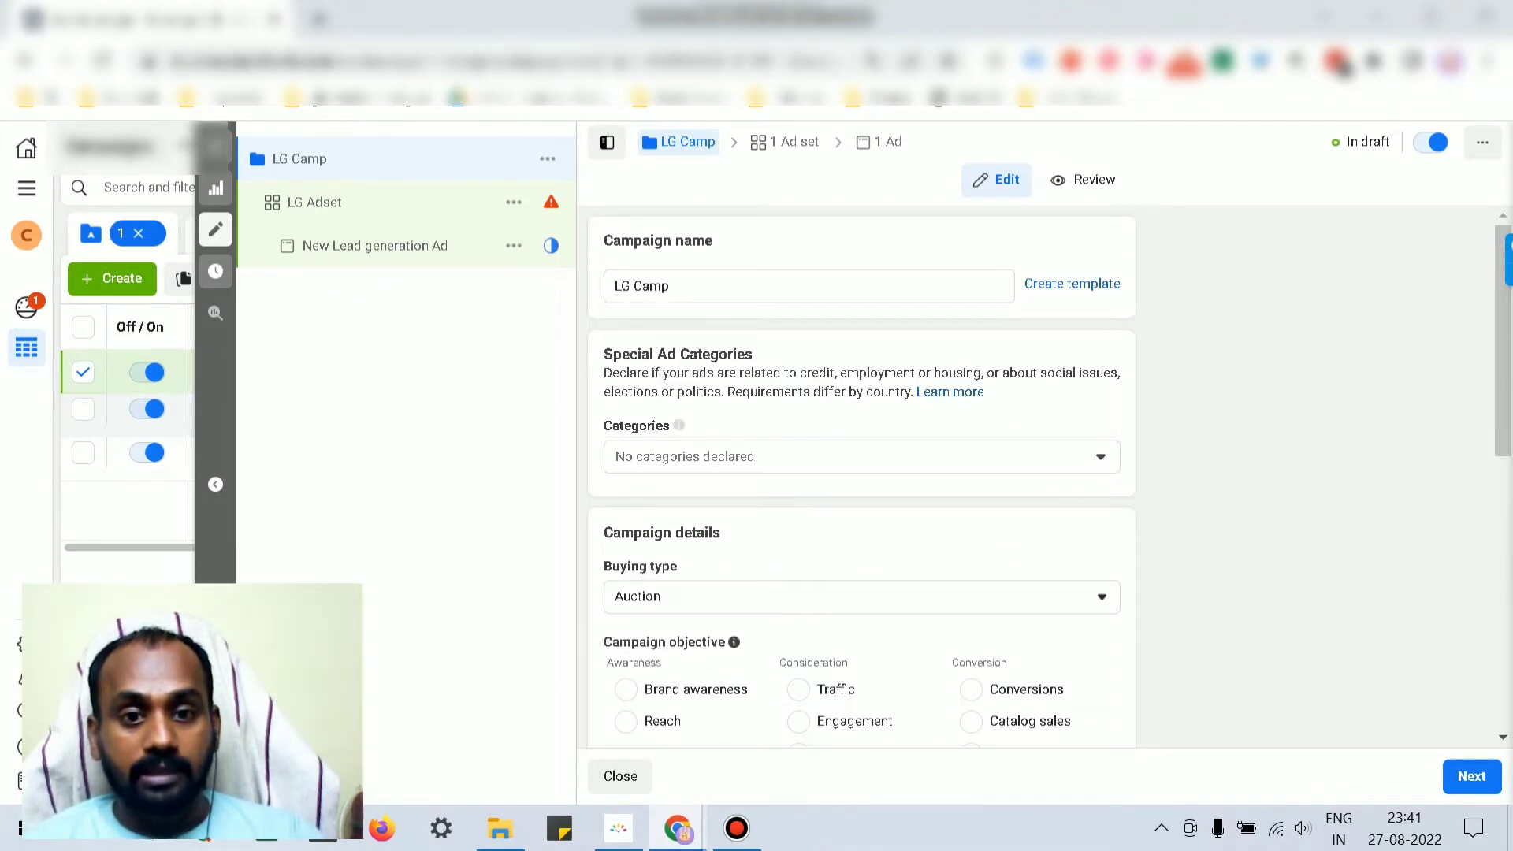
{"action": "scroll", "coordinate": [679, 425], "scroll_direction": "down", "scroll_amount": 6}
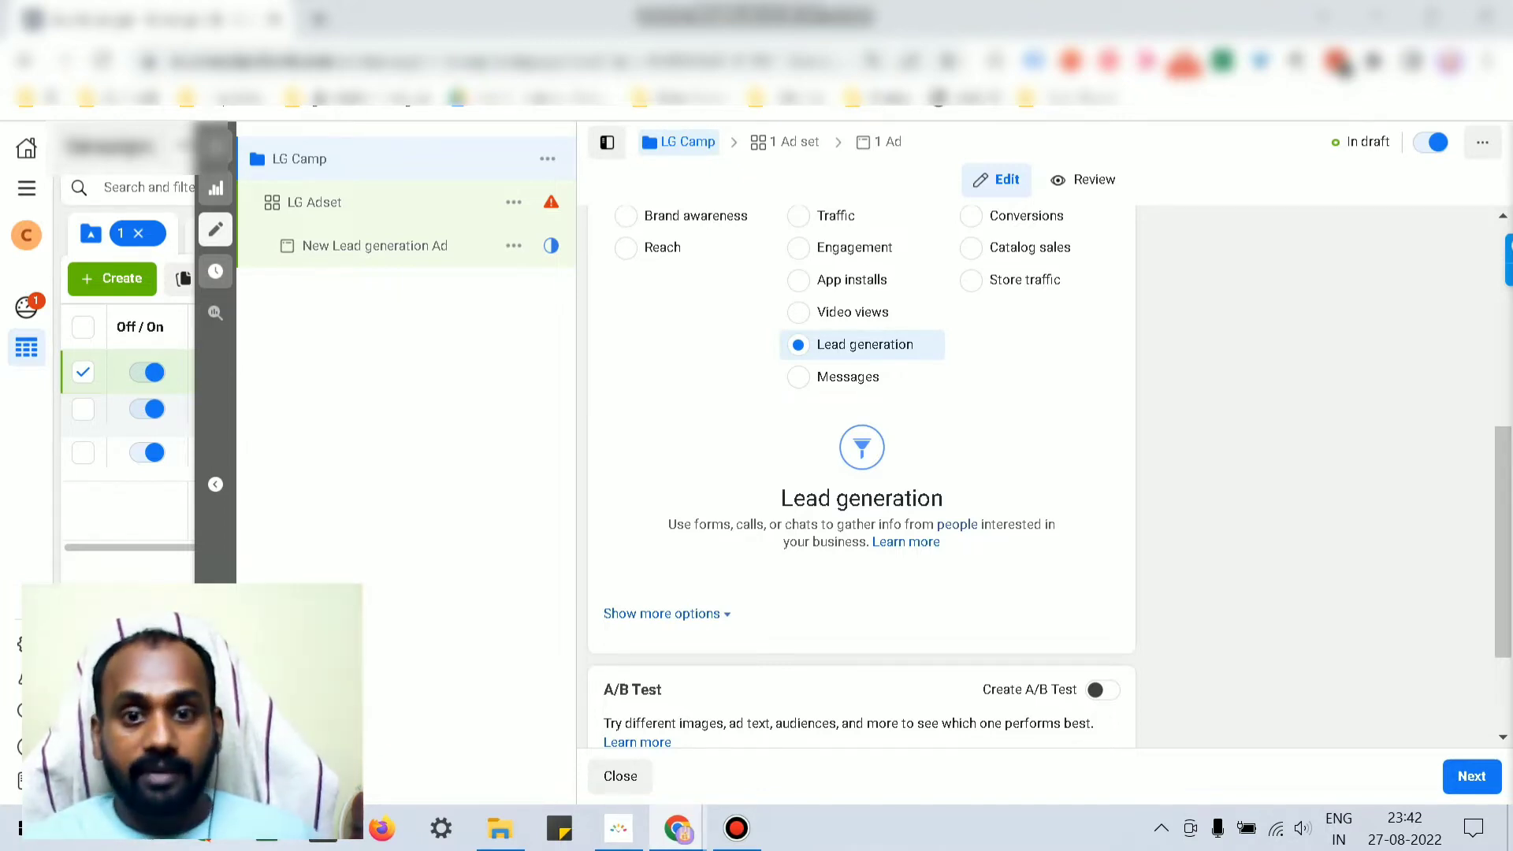
Step: Keep the Auction buying type and expand LG Camp's extra options, confirming no spending limit
{"action": "scroll", "coordinate": [862, 473], "scroll_direction": "up", "scroll_amount": 5}
{"action": "scroll", "coordinate": [693, 482], "scroll_direction": "down", "scroll_amount": 1}
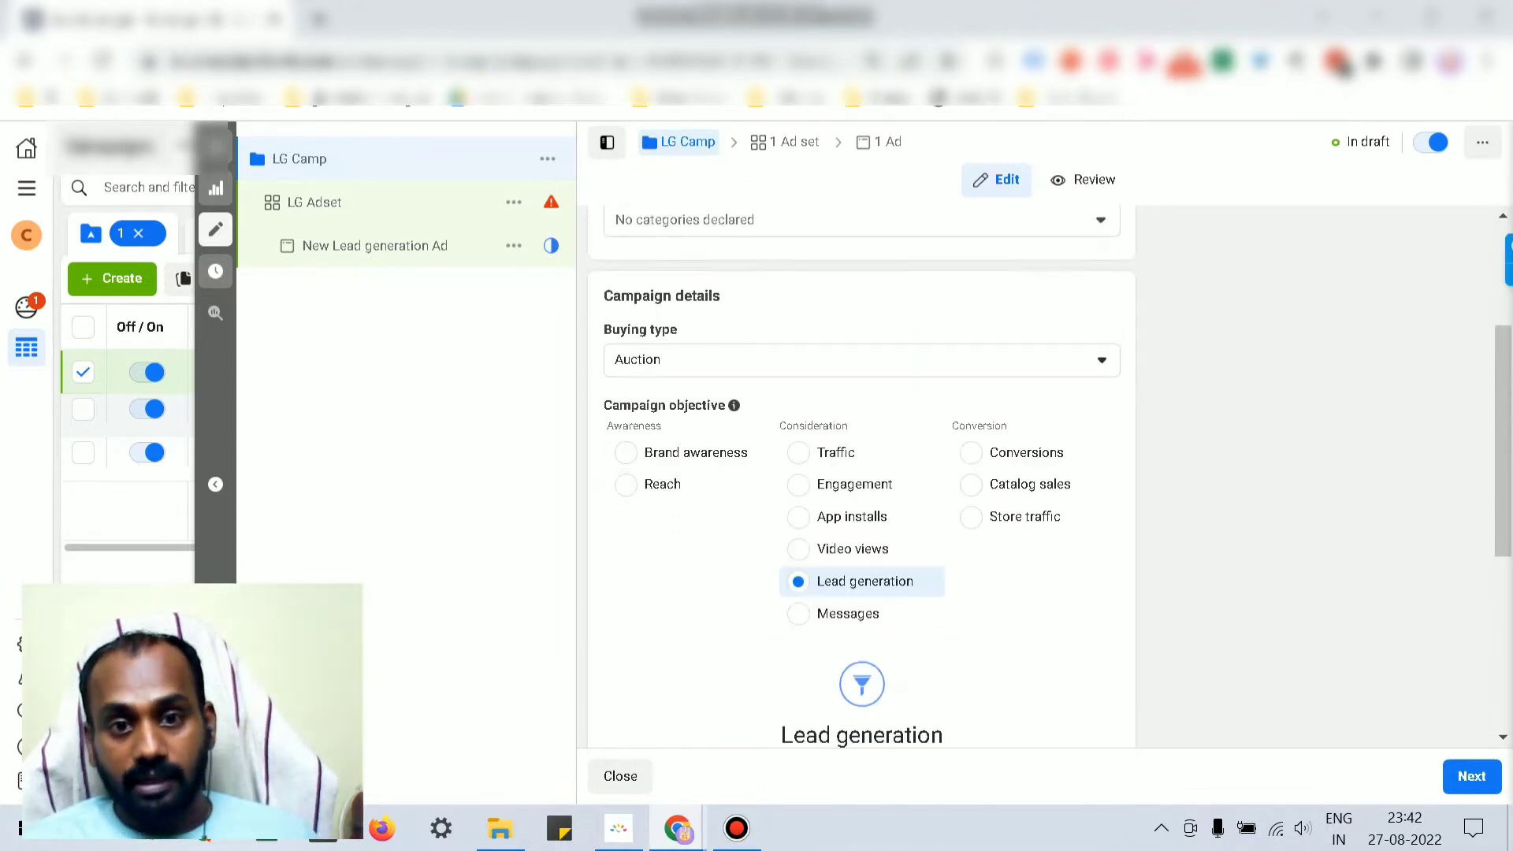
{"action": "left_click", "coordinate": [709, 360]}
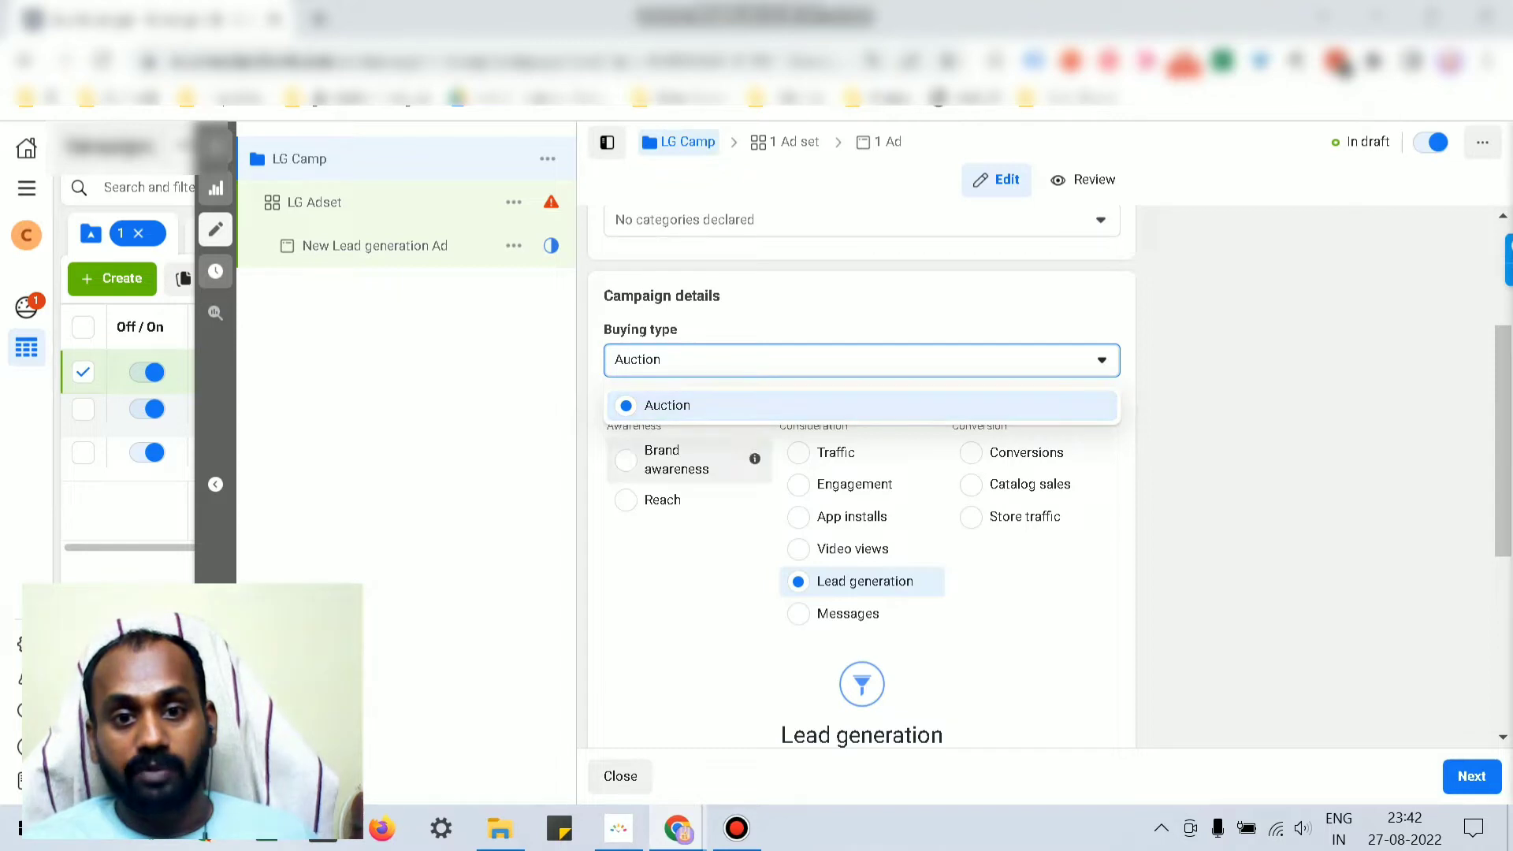
{"action": "left_click", "coordinate": [1238, 379]}
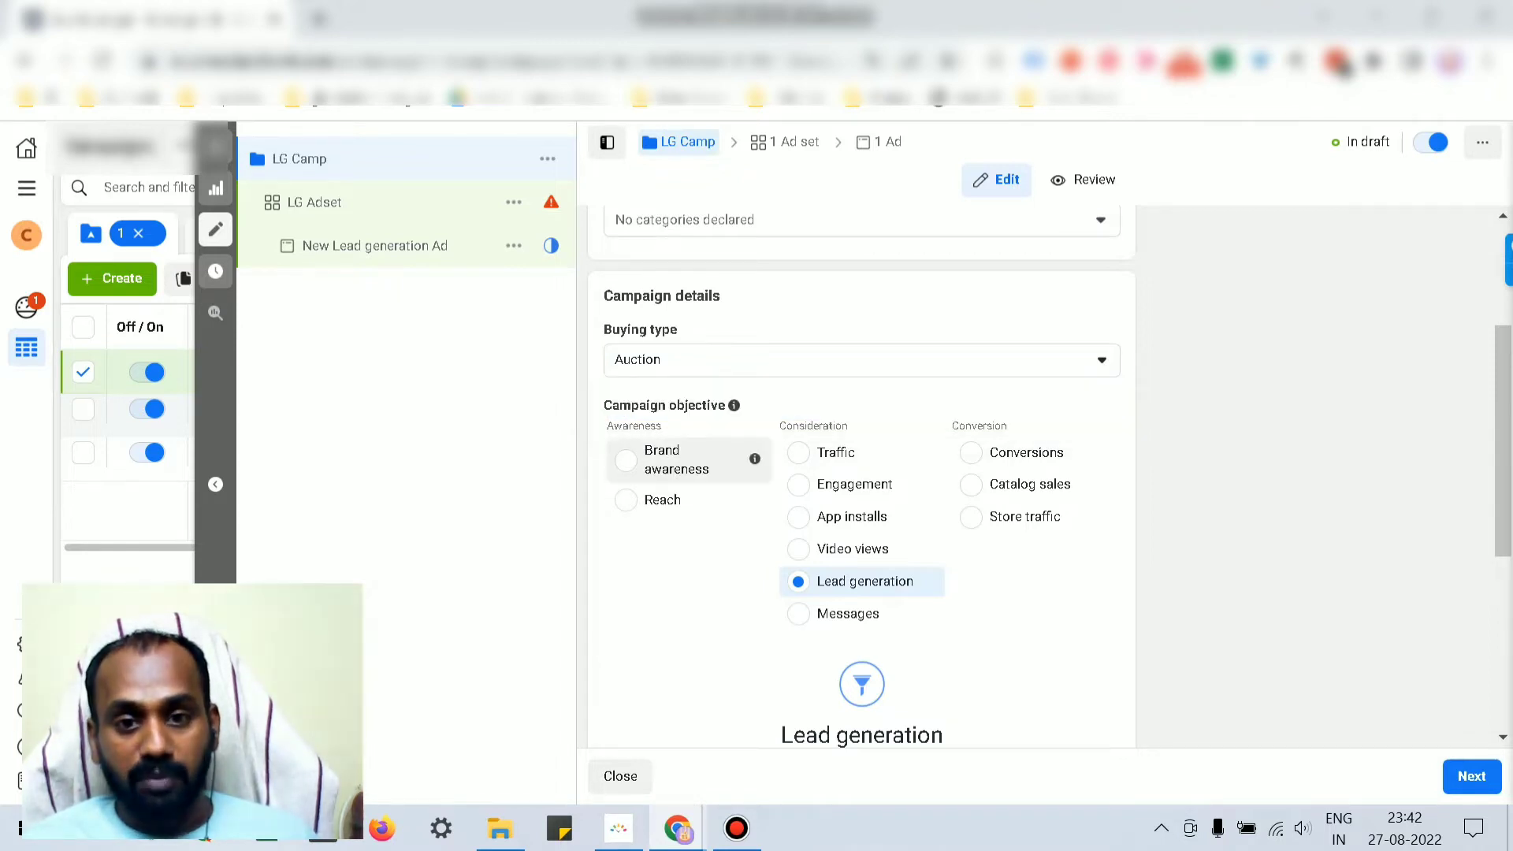
{"action": "scroll", "coordinate": [670, 453], "scroll_direction": "down", "scroll_amount": 3}
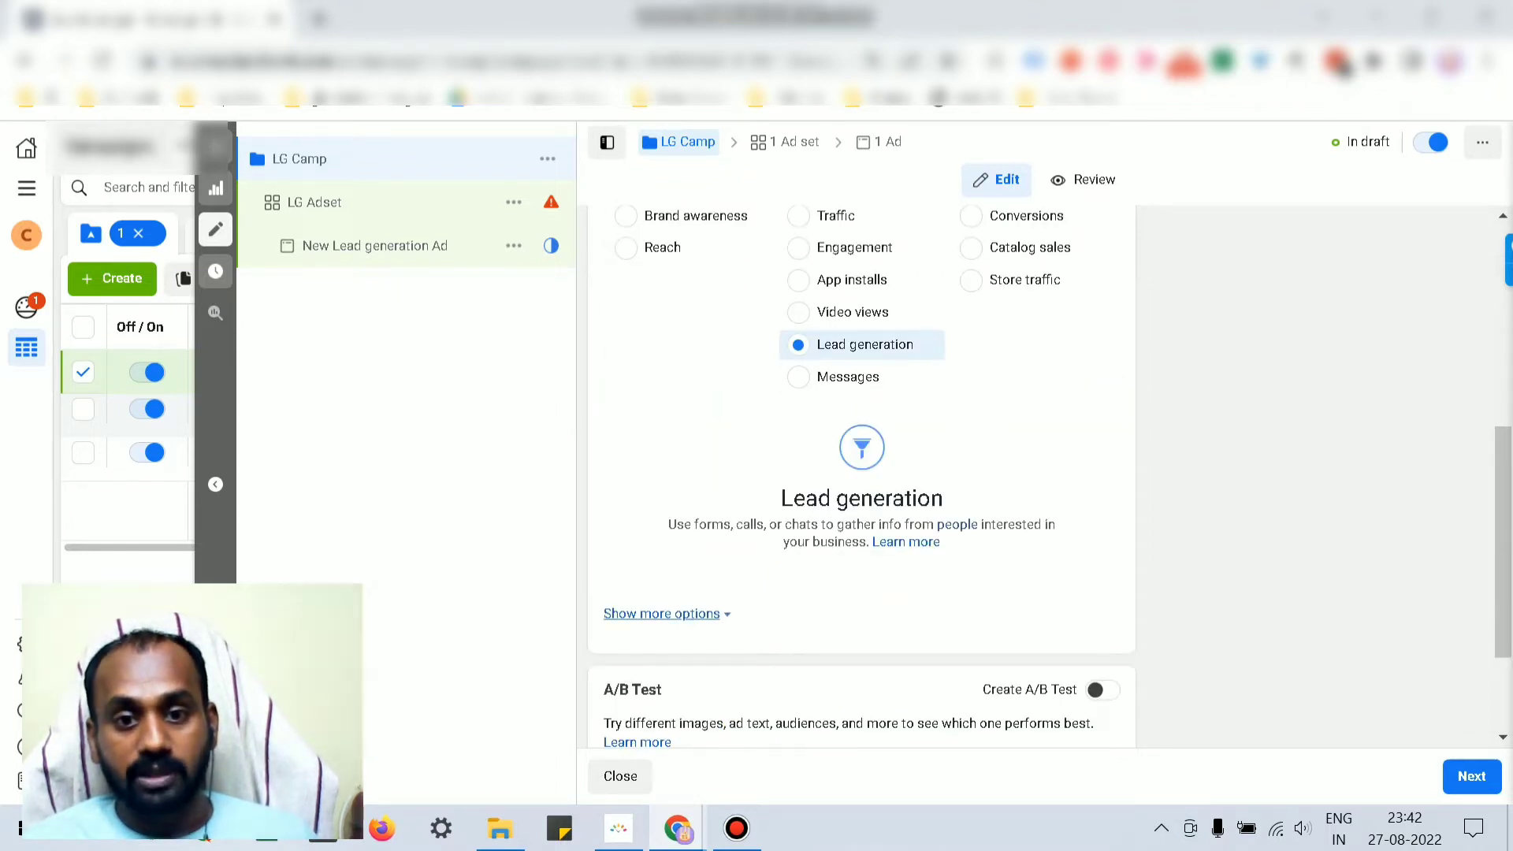
{"action": "left_click", "coordinate": [662, 613]}
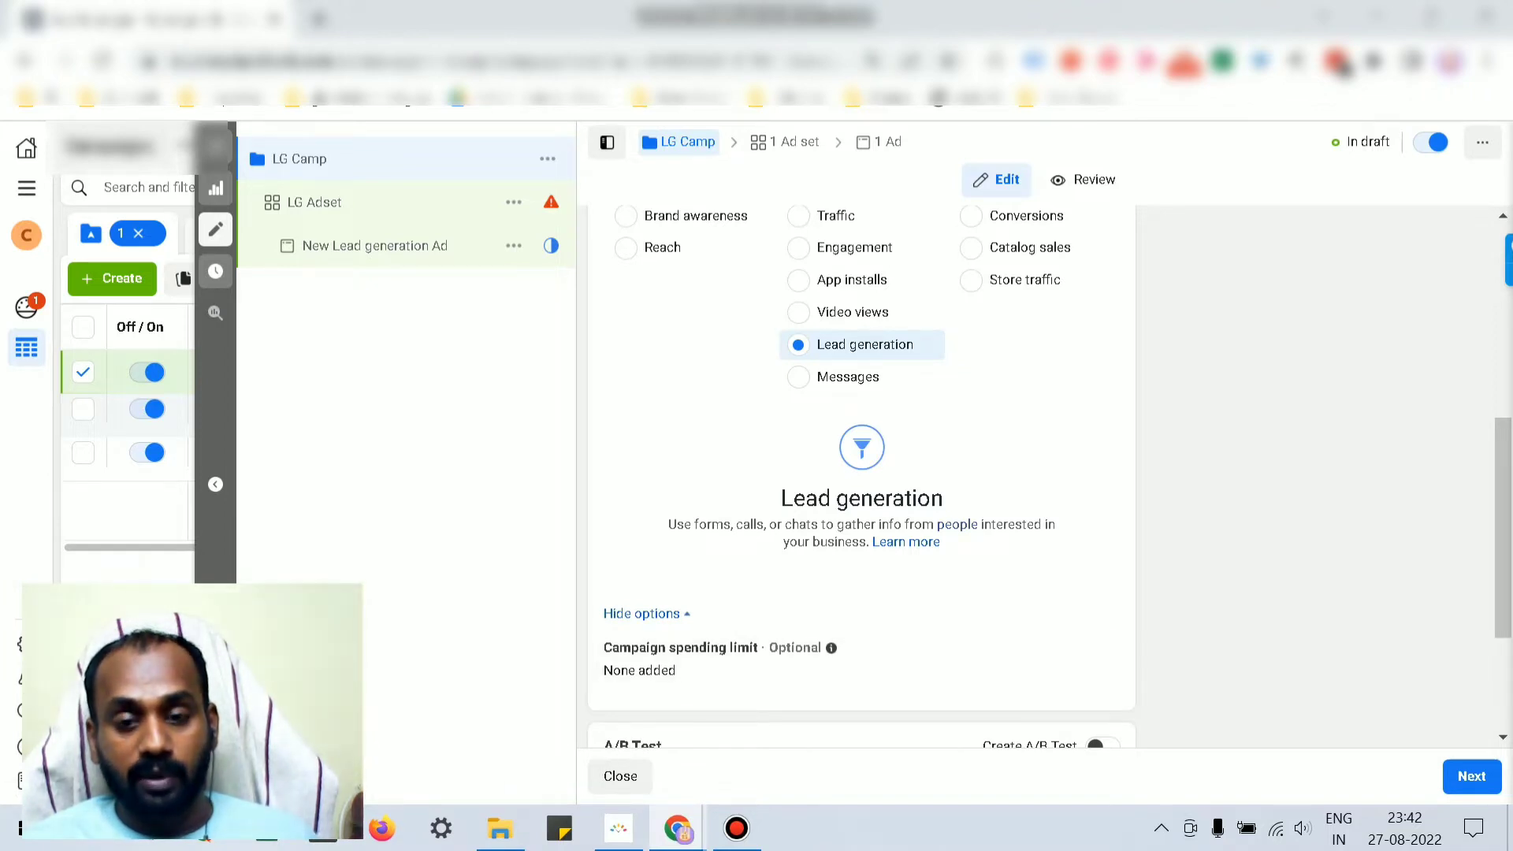
{"action": "scroll", "coordinate": [861, 472], "scroll_direction": "down", "scroll_amount": 3}
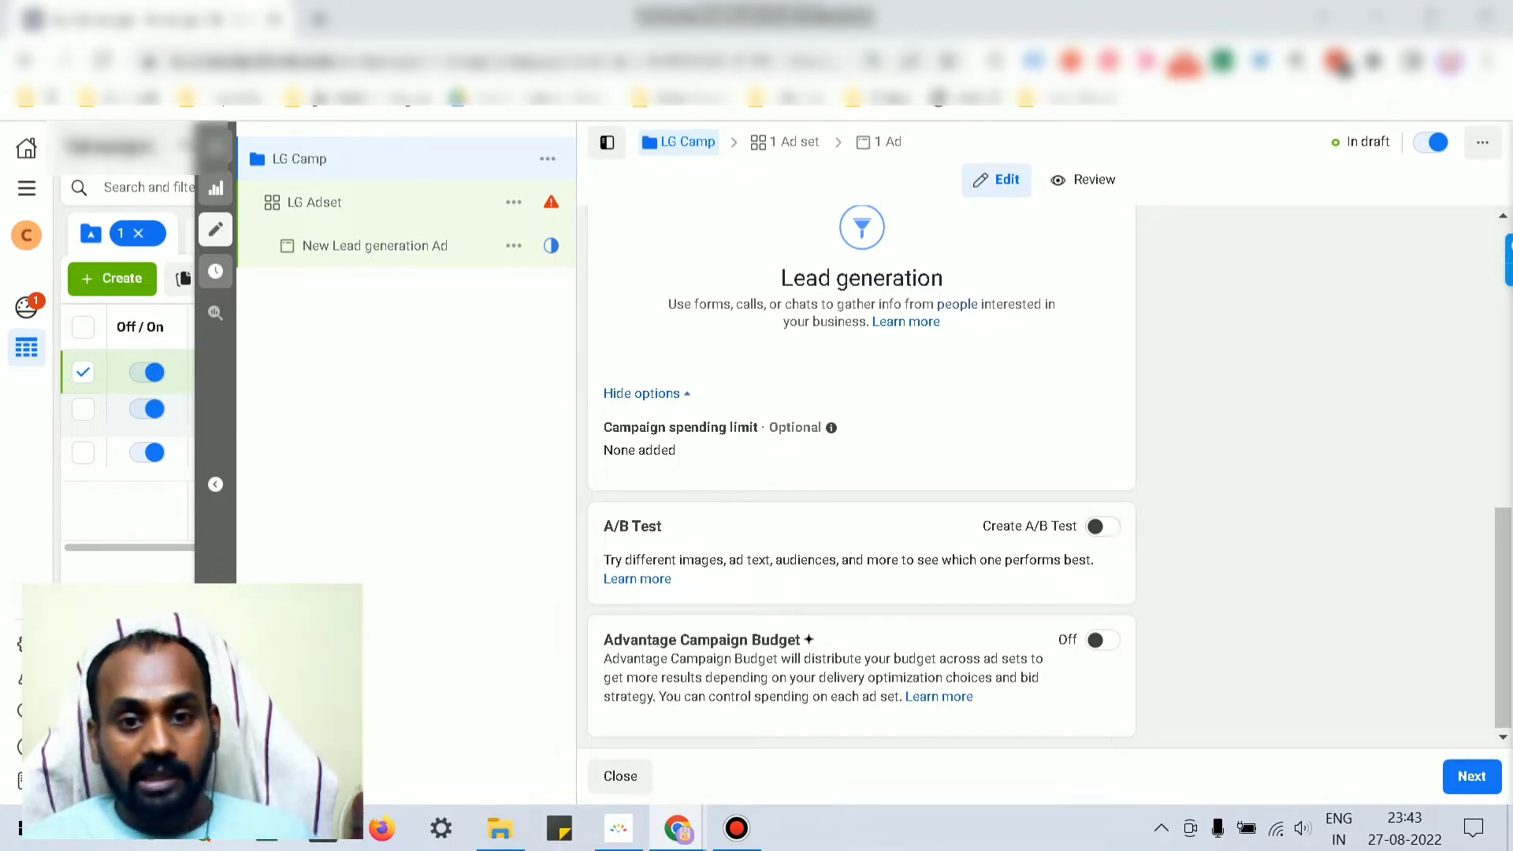
{"action": "scroll", "coordinate": [861, 473], "scroll_direction": "up", "scroll_amount": 8}
{"action": "scroll", "coordinate": [862, 473], "scroll_direction": "down", "scroll_amount": 8}
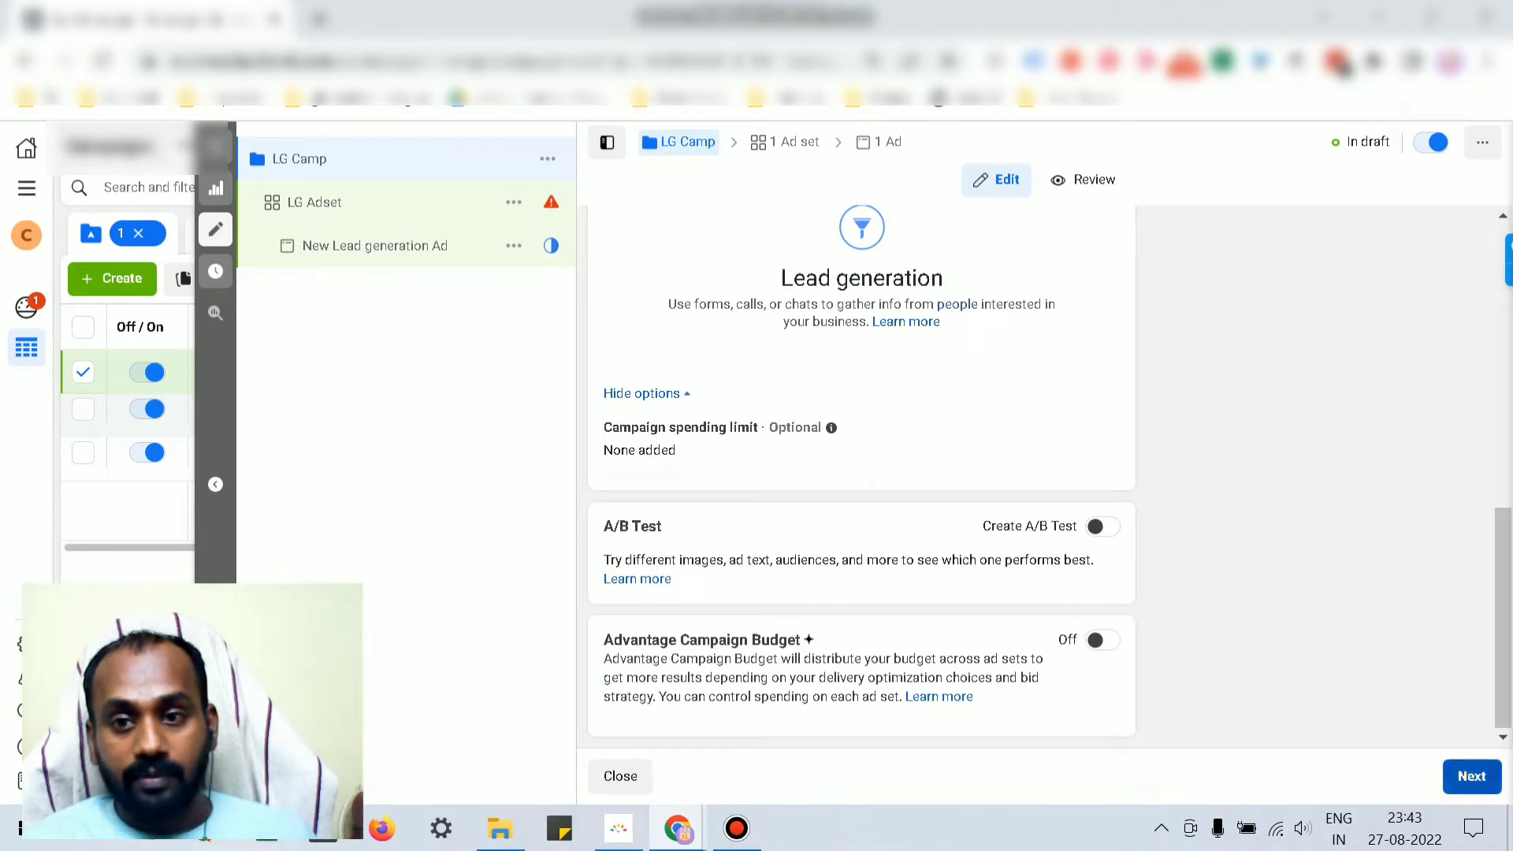
Step: Advance from LG Camp to the LG Adset step and select the ad set name field
{"action": "left_click", "coordinate": [1471, 776]}
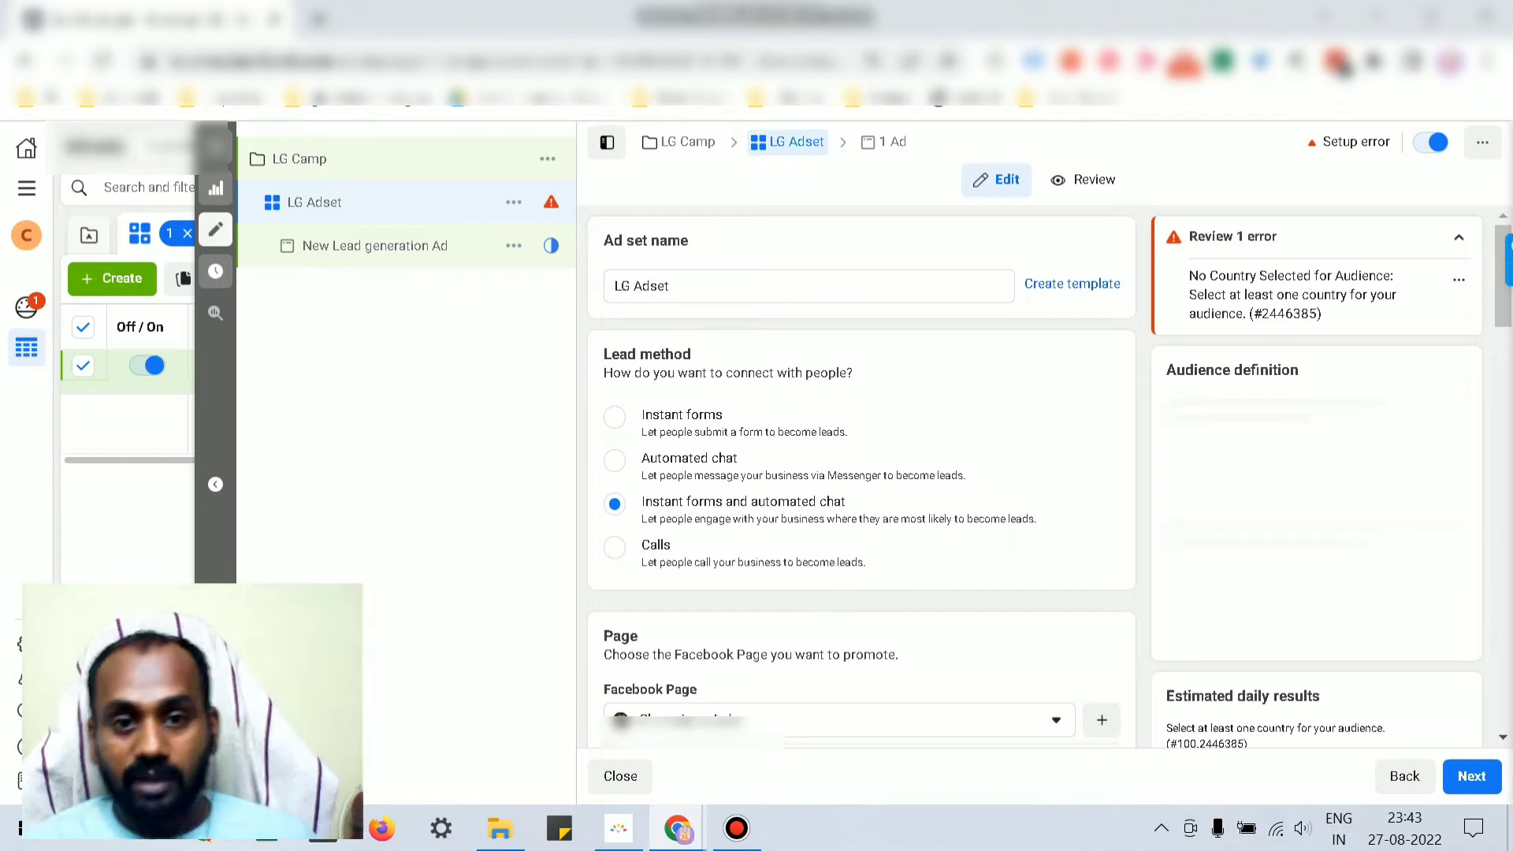
{"action": "left_click", "coordinate": [670, 286]}
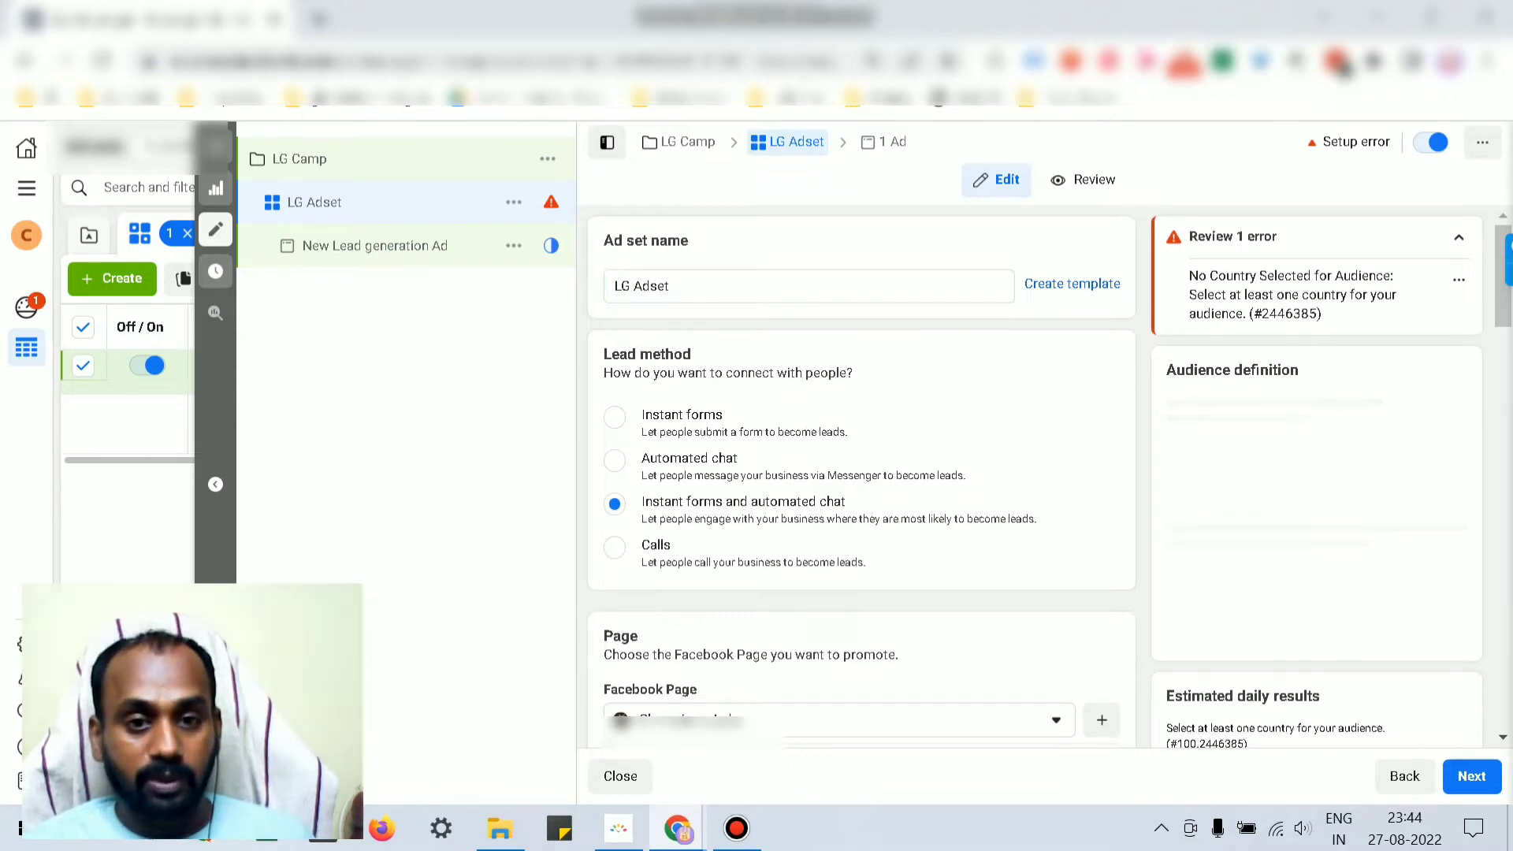
Step: Choose Instant forms as LG Adset's lead method
{"action": "left_click", "coordinate": [614, 416]}
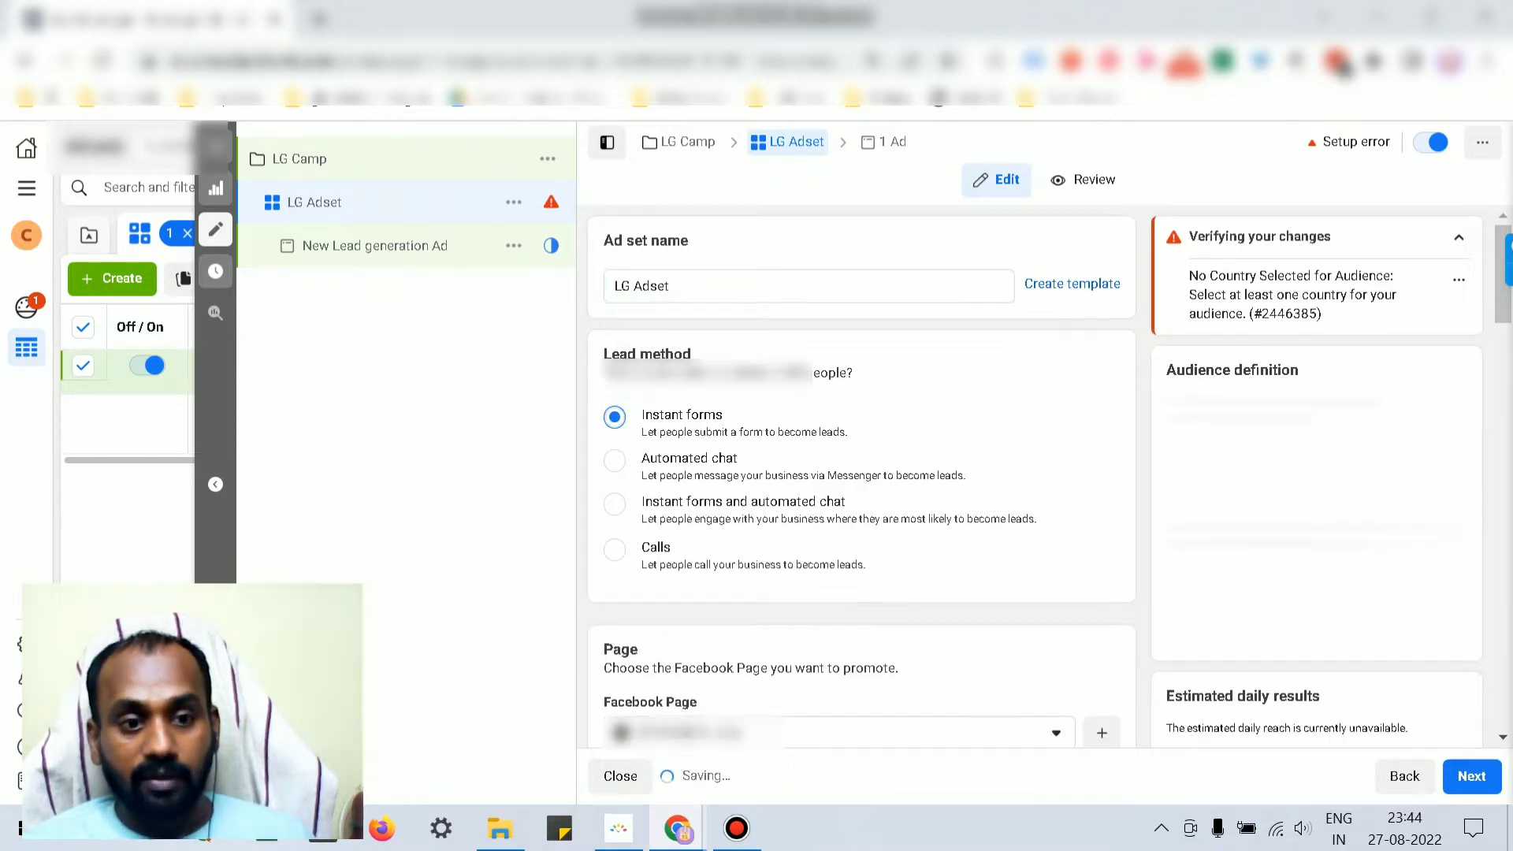
{"action": "scroll", "coordinate": [861, 473], "scroll_direction": "down", "scroll_amount": 5}
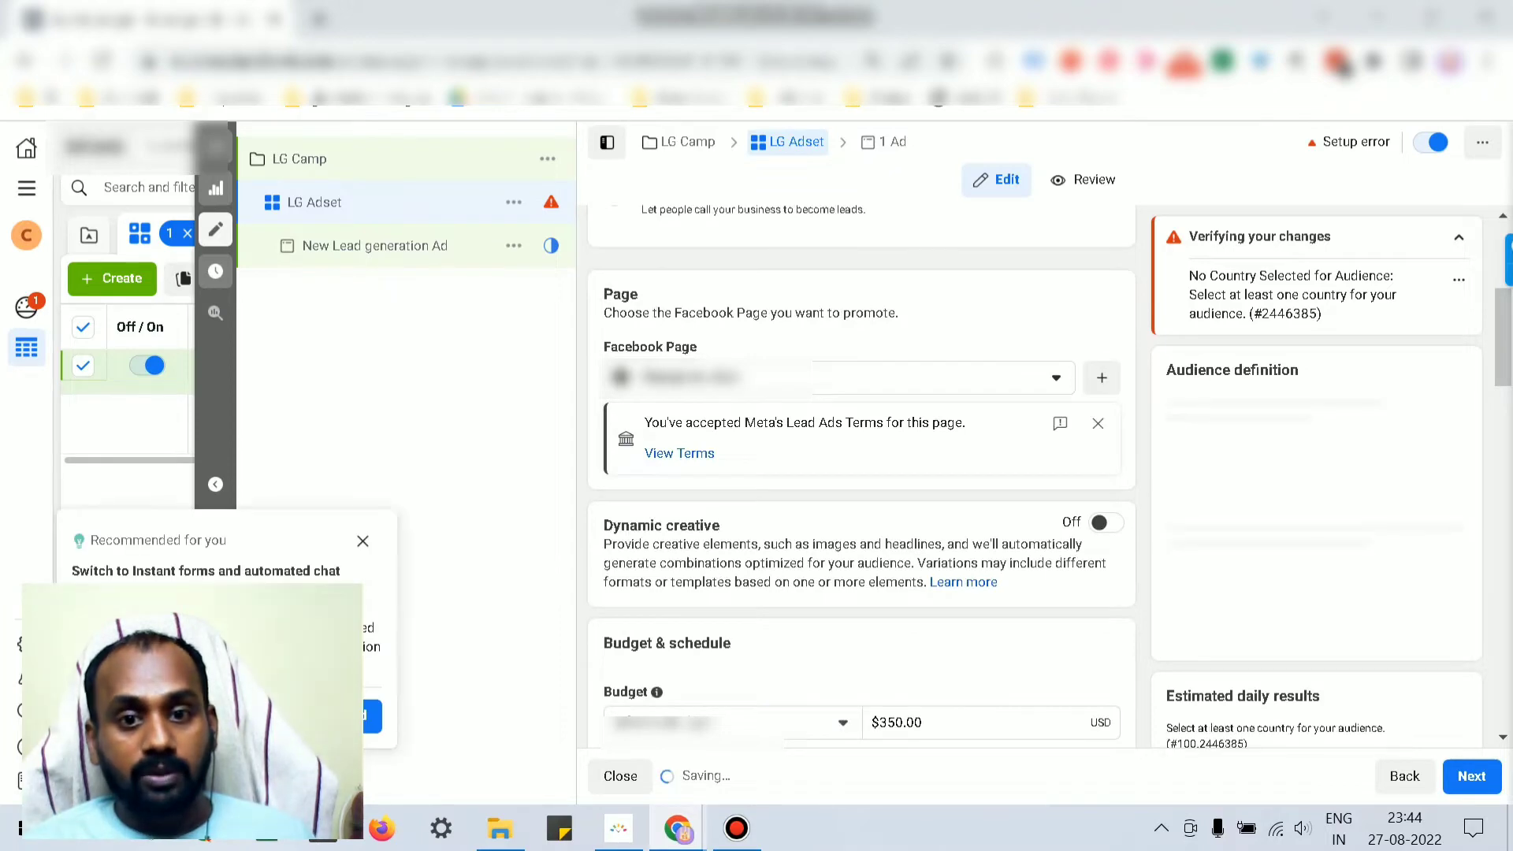
{"action": "scroll", "coordinate": [861, 473], "scroll_direction": "down", "scroll_amount": 3}
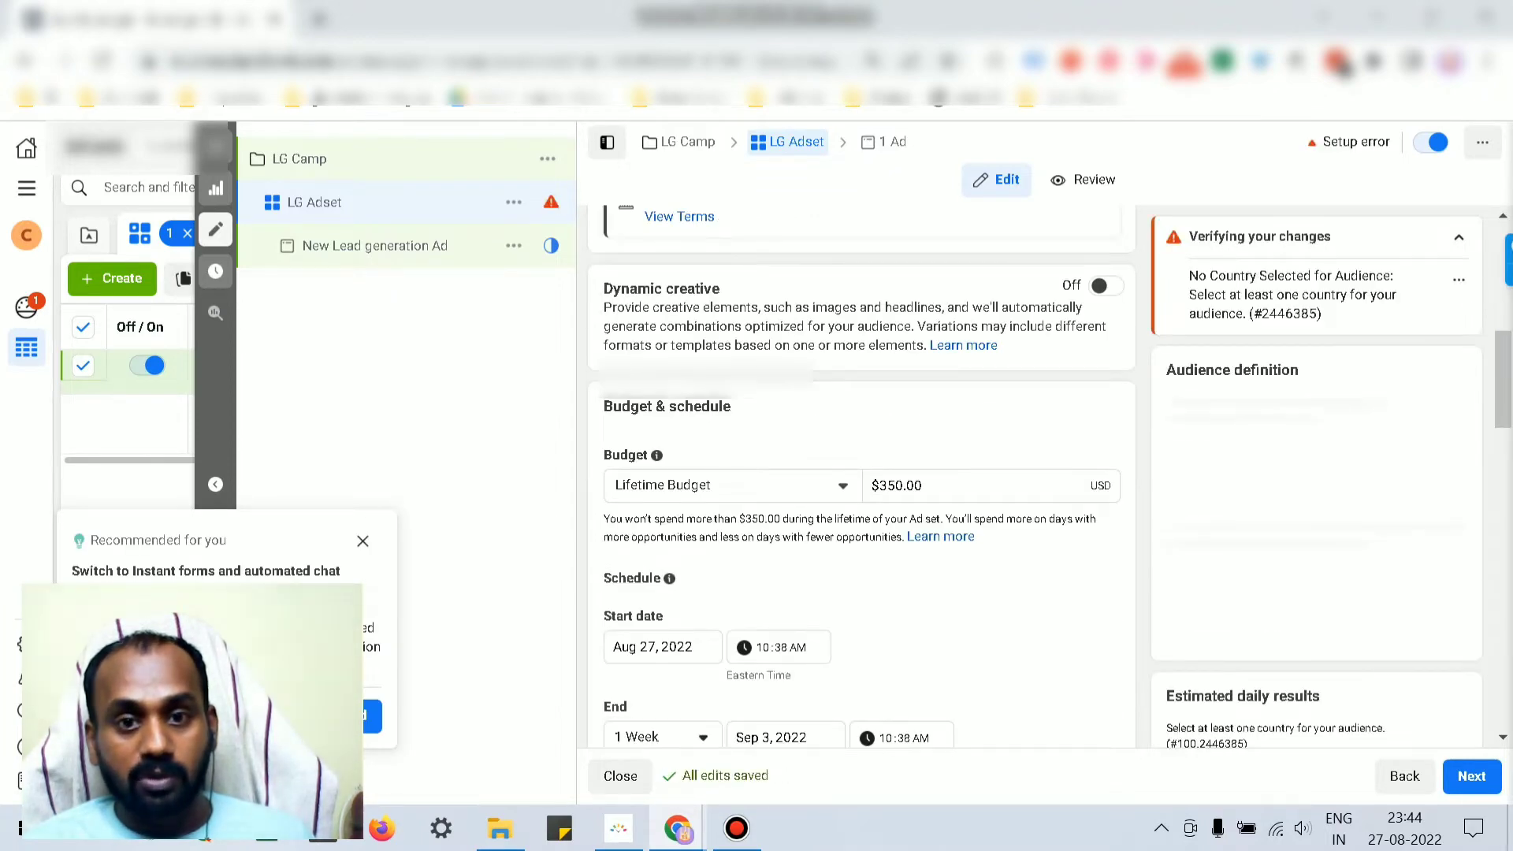
{"action": "scroll", "coordinate": [861, 473], "scroll_direction": "down", "scroll_amount": 2}
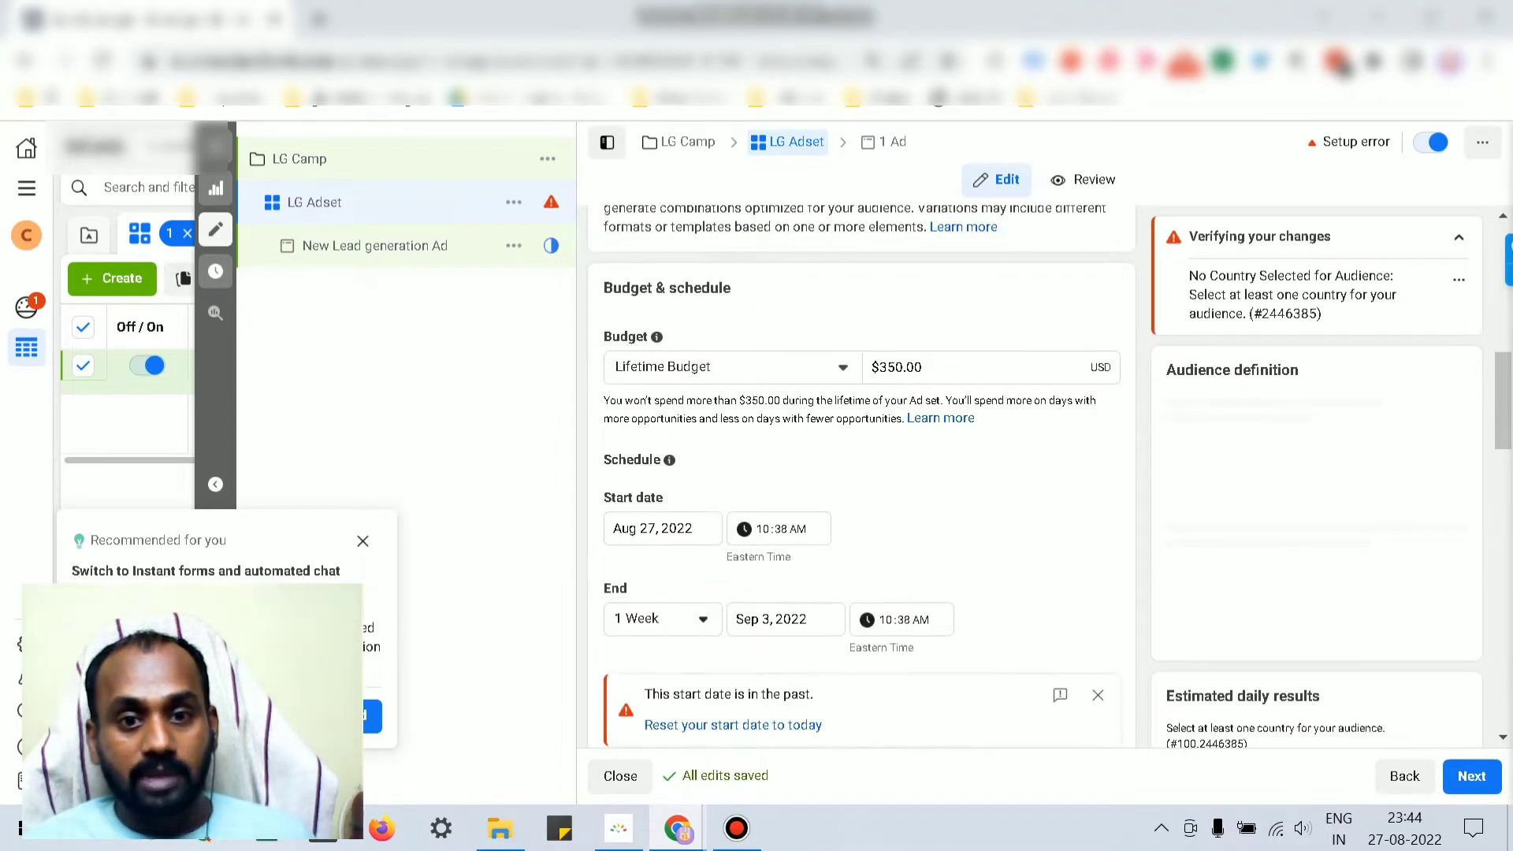
Step: Switch to a $20.00 daily budget, remove the end date, and expand scheduling options
{"action": "left_click", "coordinate": [733, 367]}
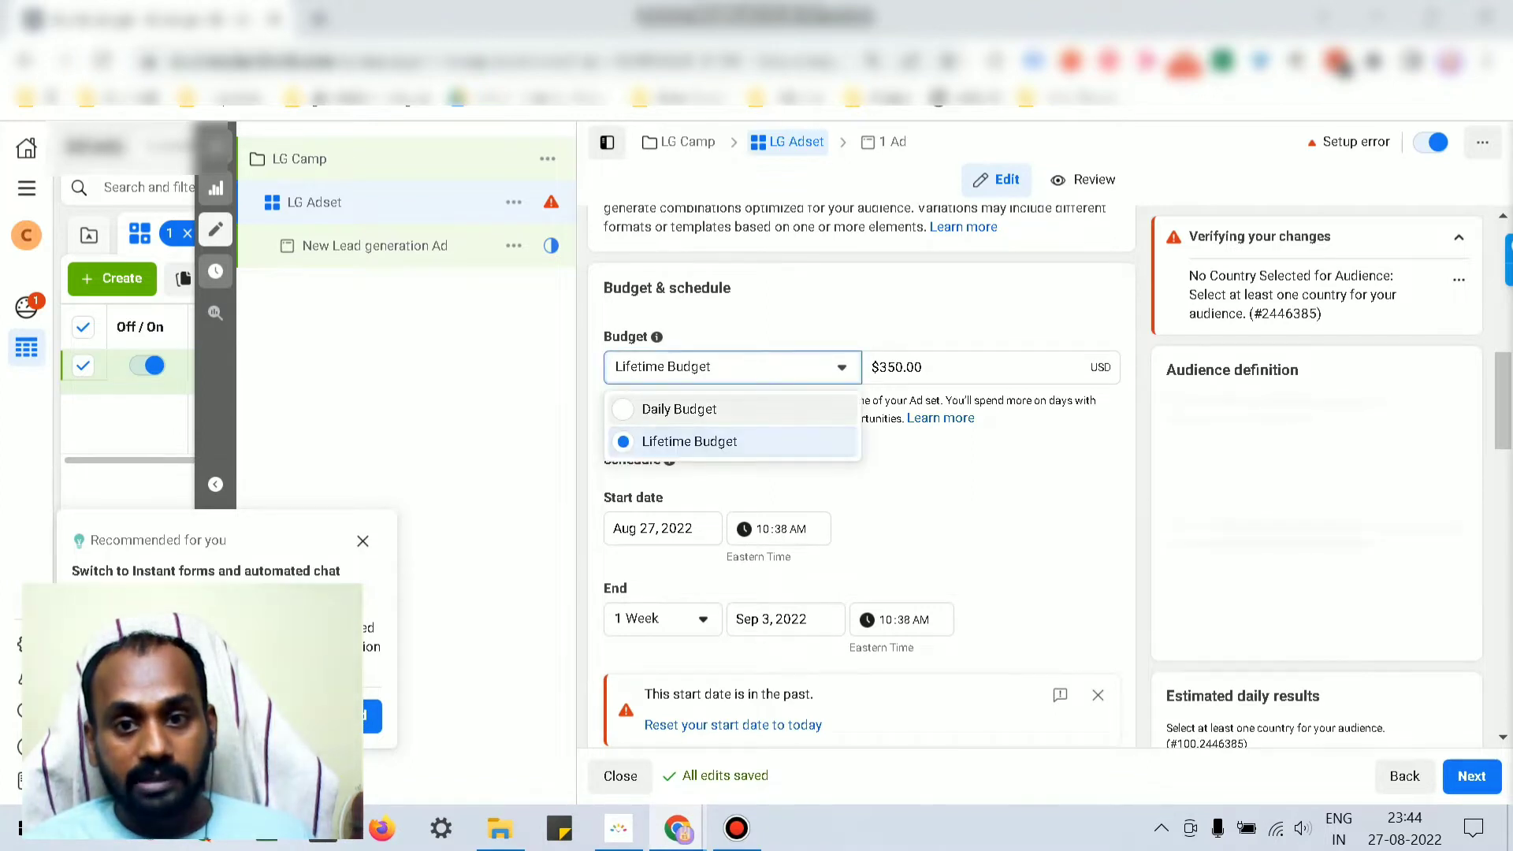
{"action": "left_click", "coordinate": [679, 409]}
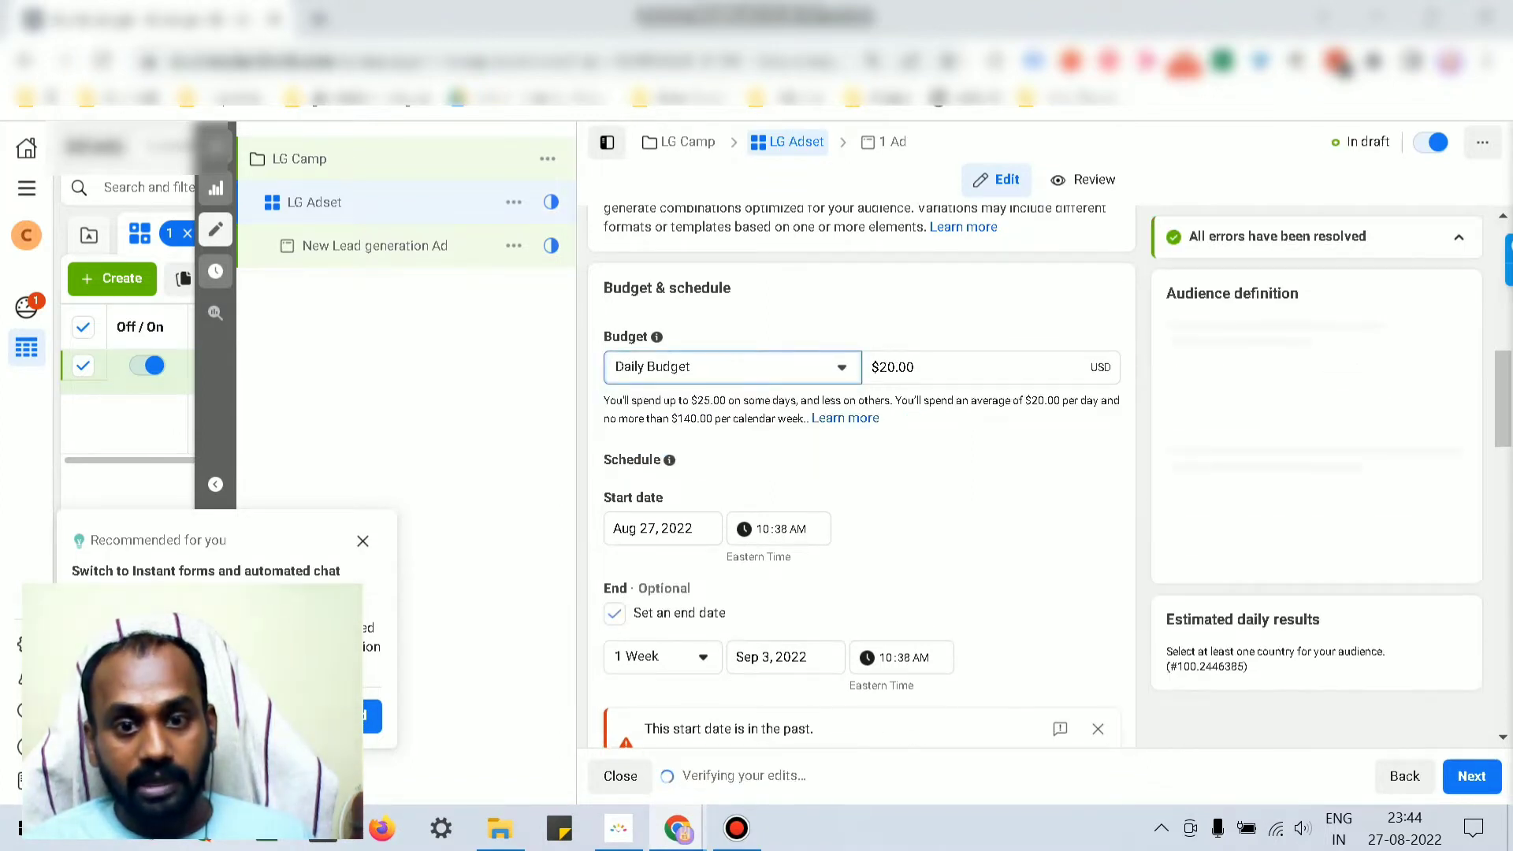
{"action": "scroll", "coordinate": [861, 473], "scroll_direction": "down", "scroll_amount": 2}
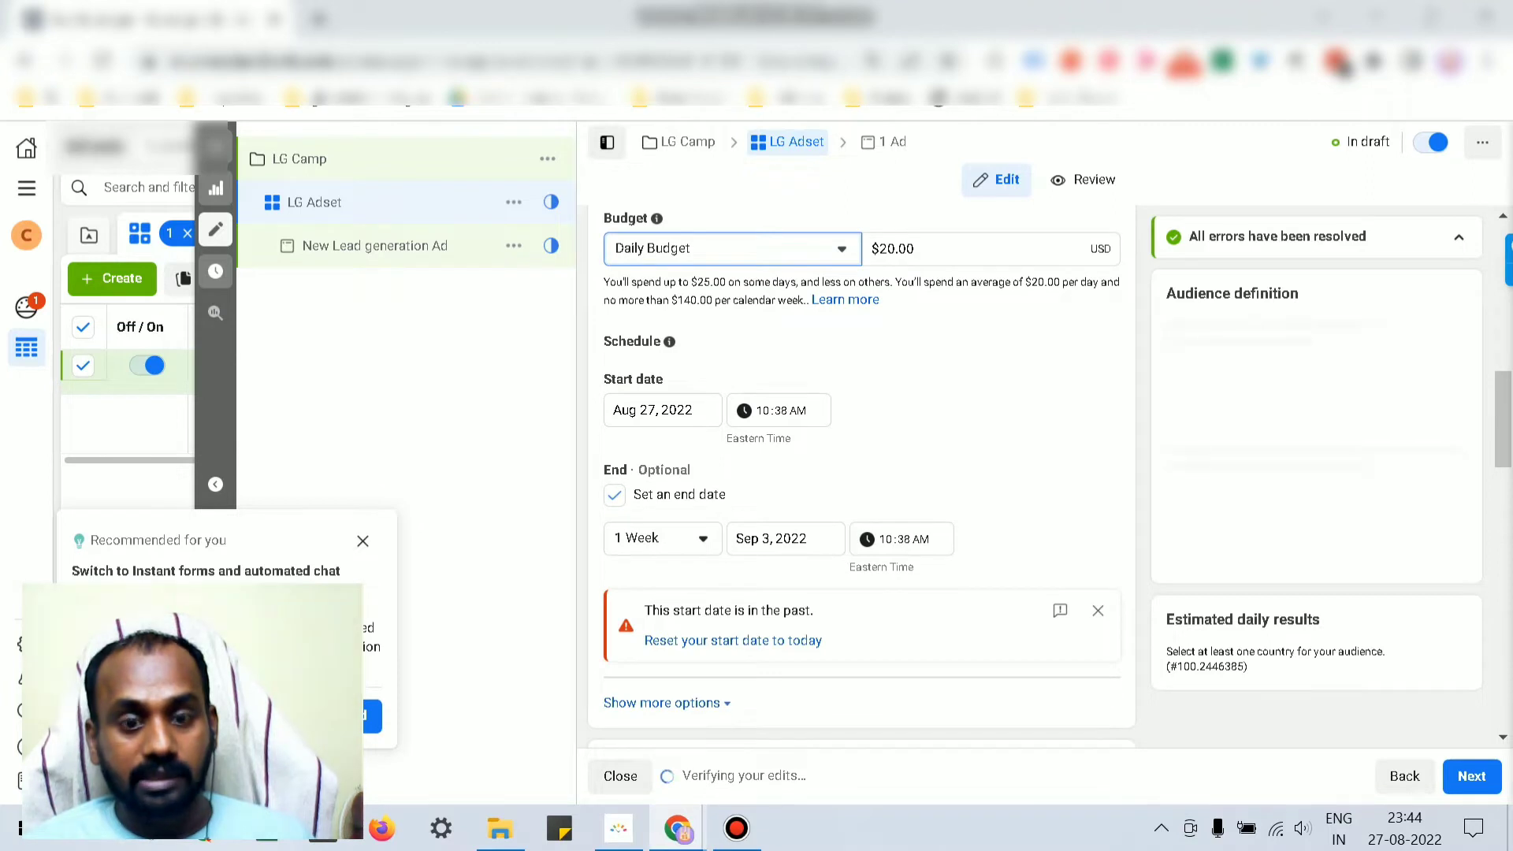
{"action": "left_click", "coordinate": [615, 494]}
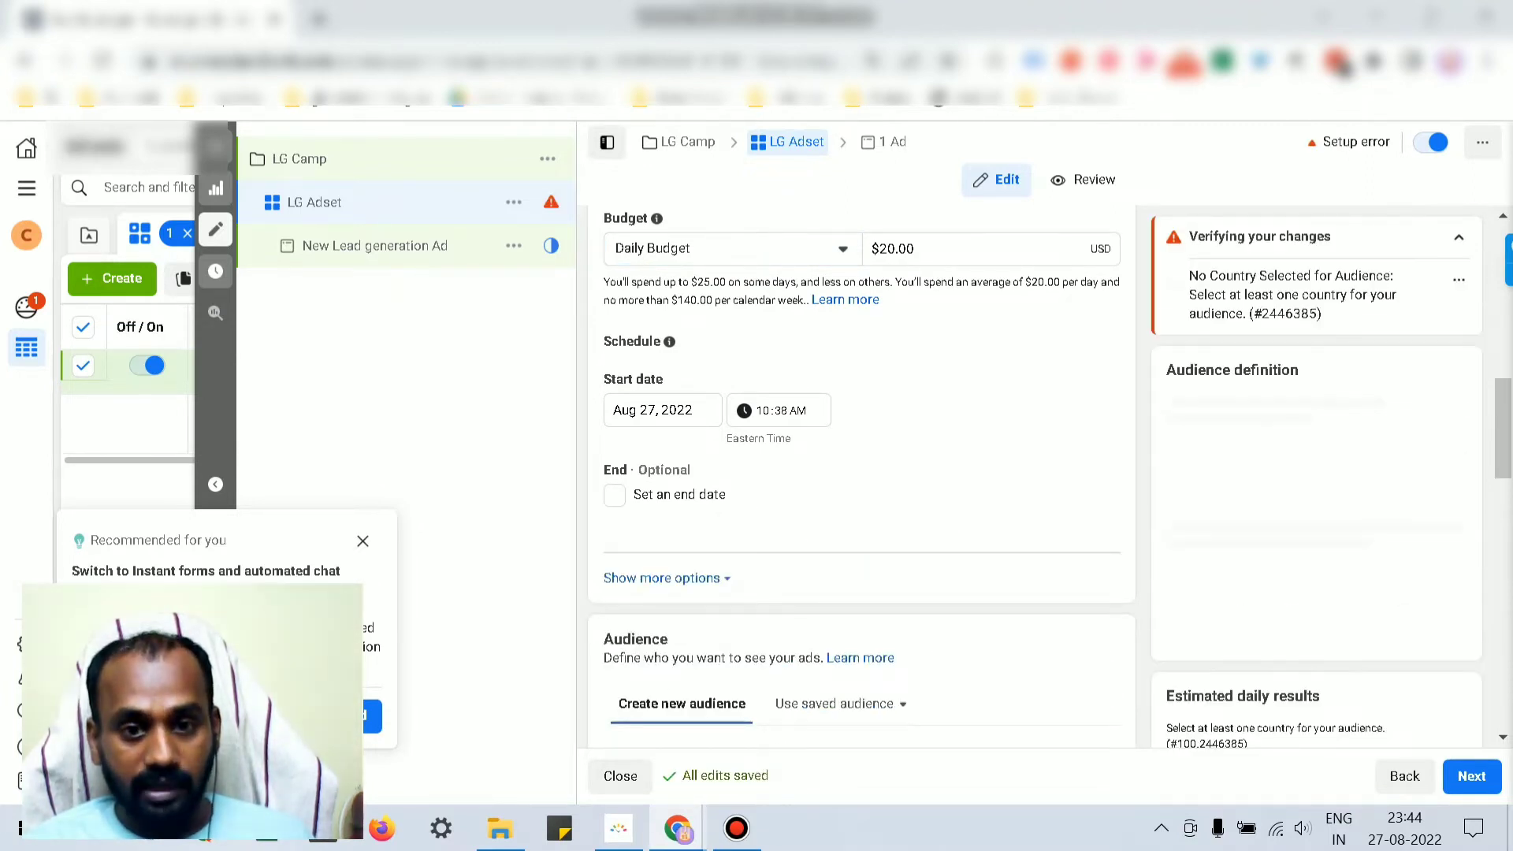
{"action": "left_click", "coordinate": [666, 579]}
{"action": "scroll", "coordinate": [666, 579], "scroll_direction": "down", "scroll_amount": 1}
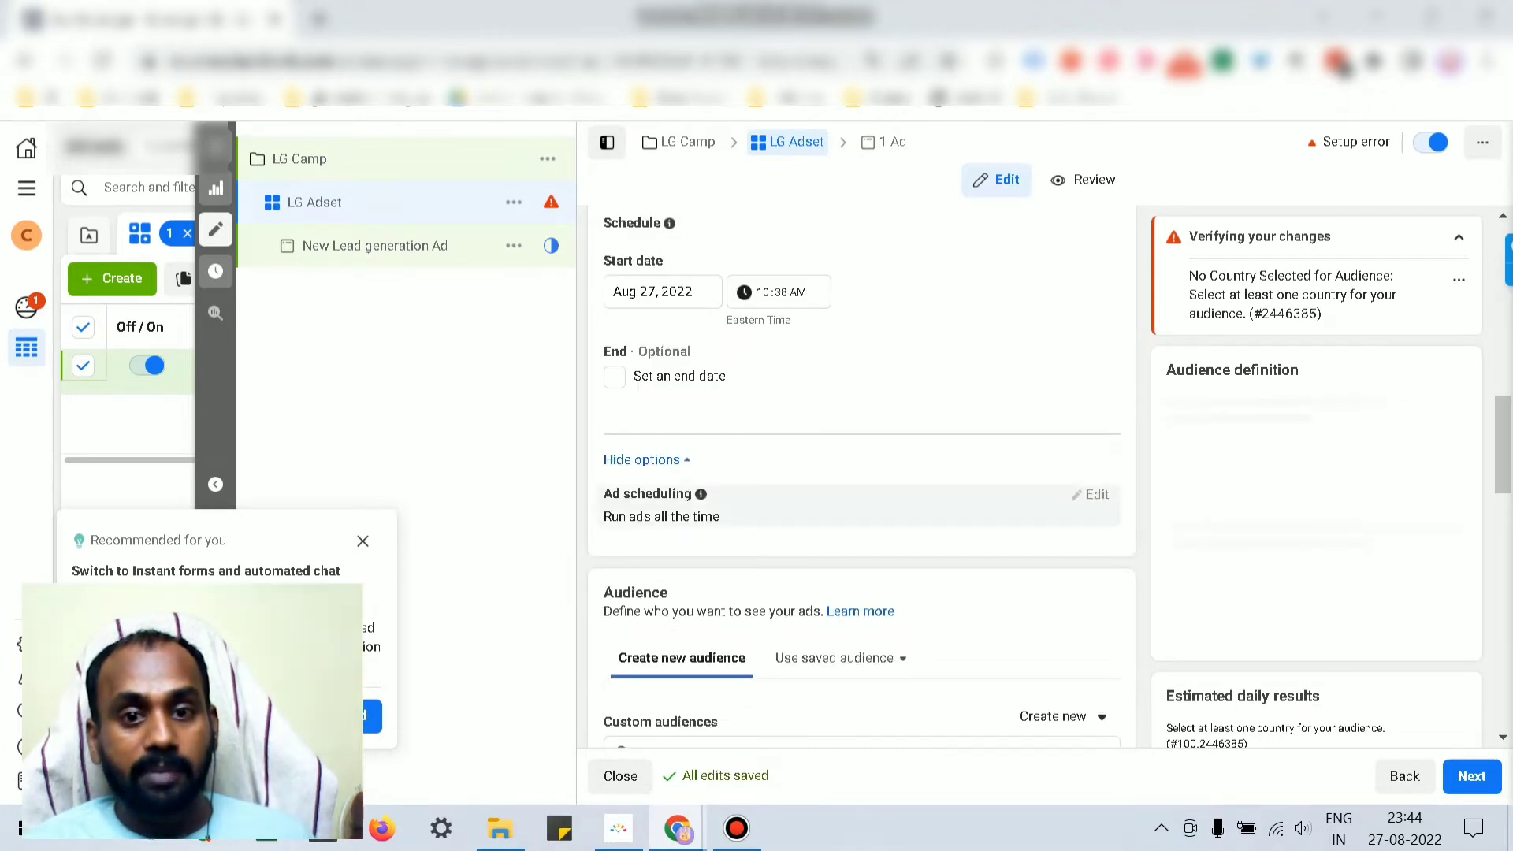
{"action": "scroll", "coordinate": [859, 504], "scroll_direction": "up", "scroll_amount": 1}
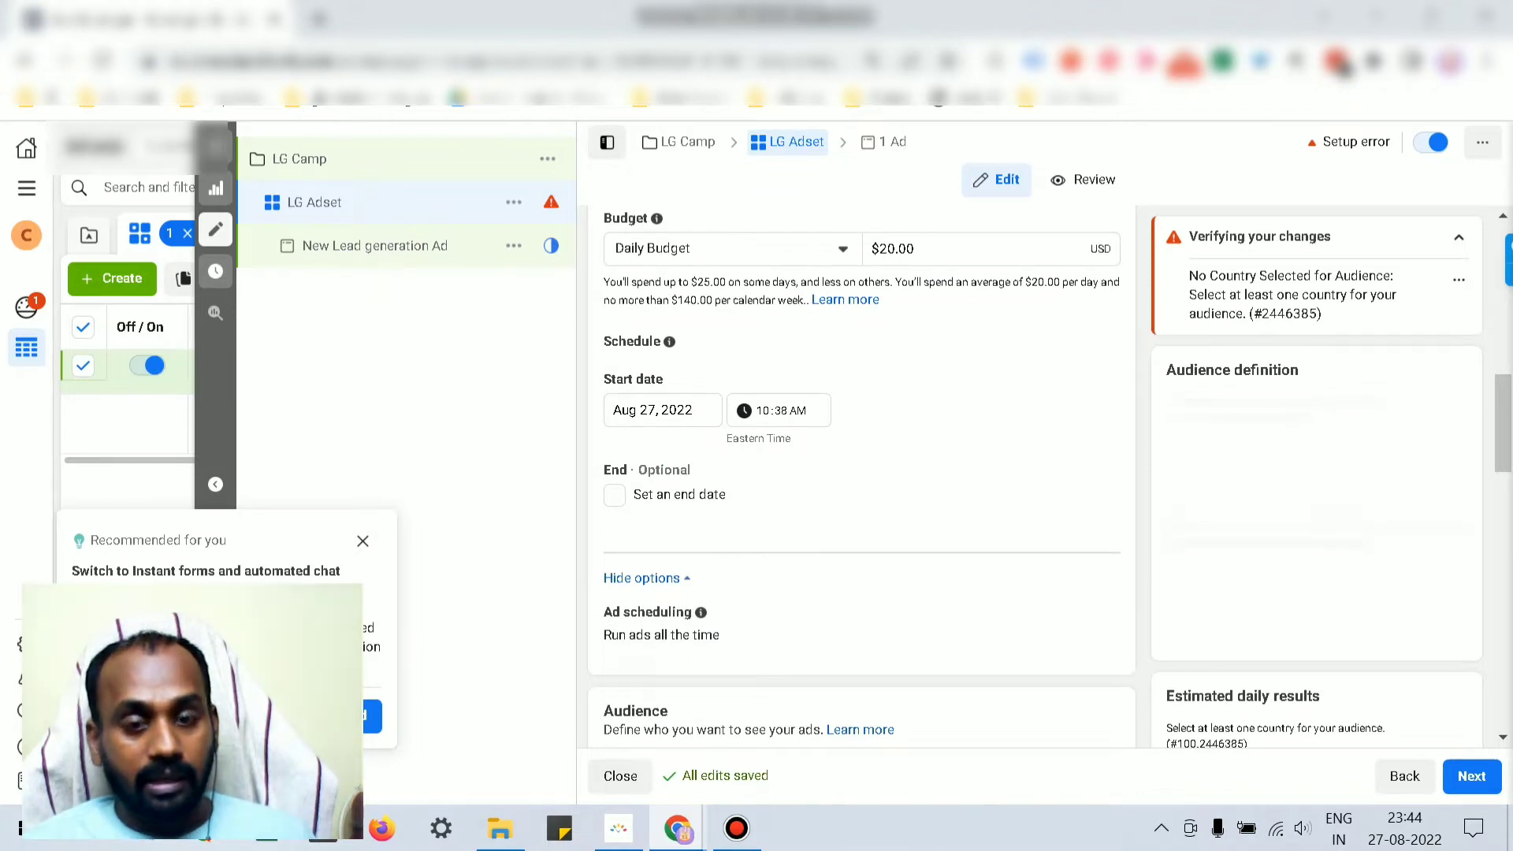
{"action": "scroll", "coordinate": [859, 473], "scroll_direction": "down", "scroll_amount": 3}
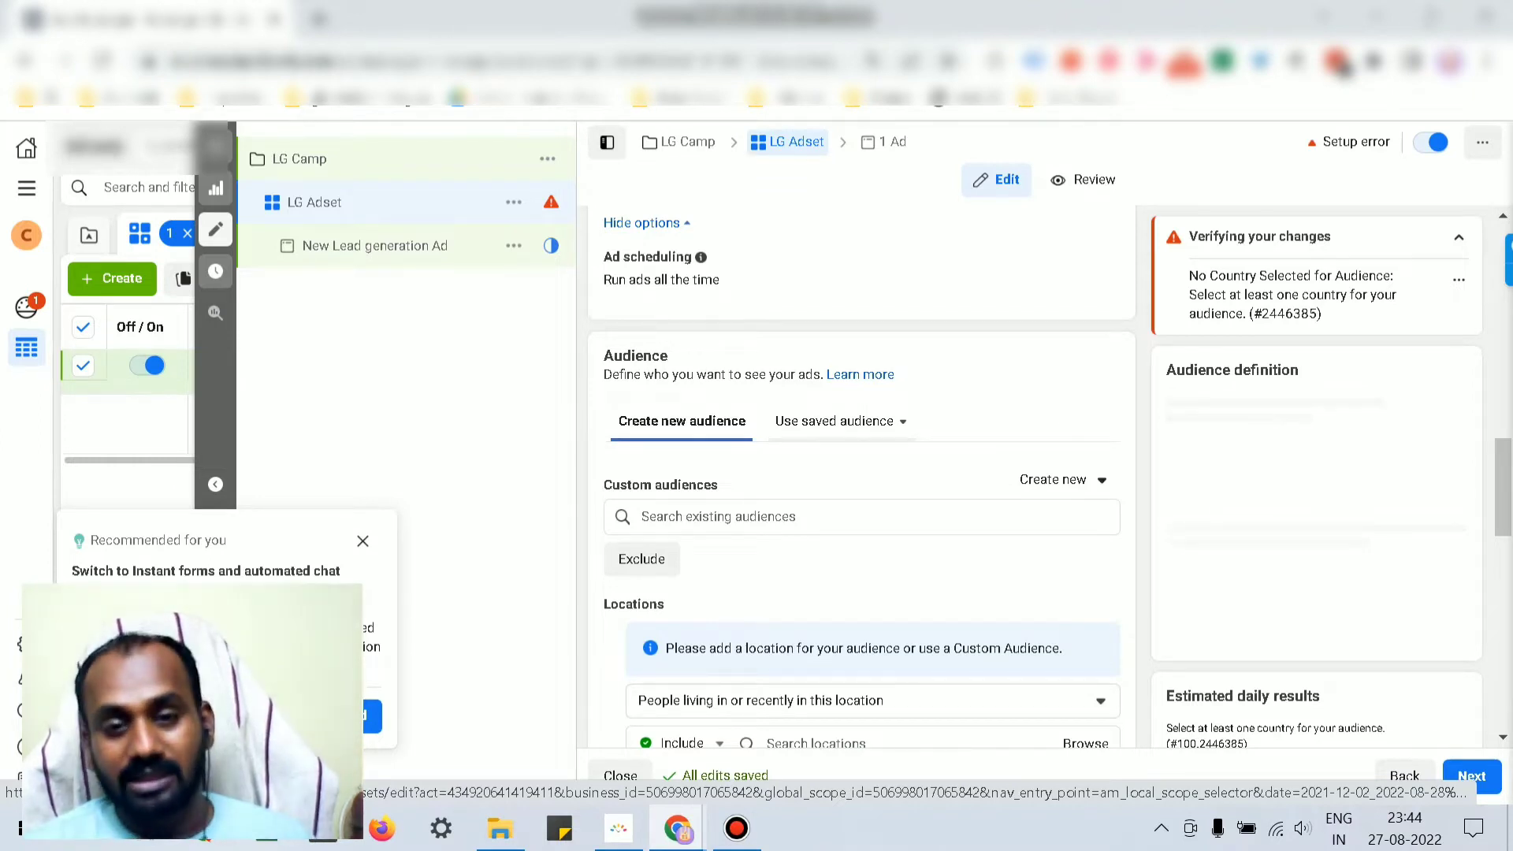
{"action": "scroll", "coordinate": [861, 473], "scroll_direction": "down", "scroll_amount": 2}
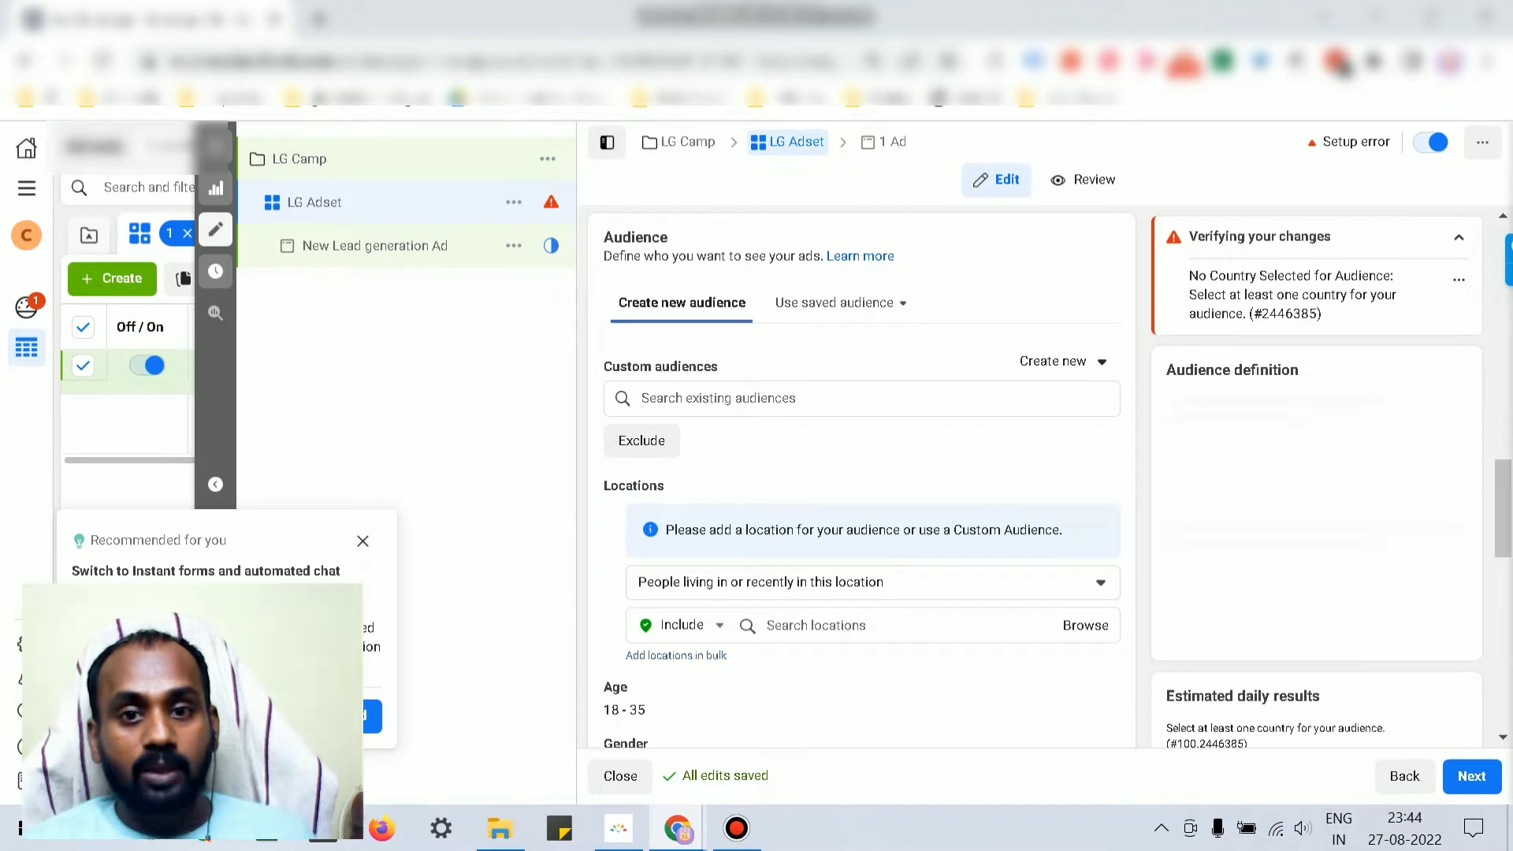
{"action": "left_click", "coordinate": [840, 304]}
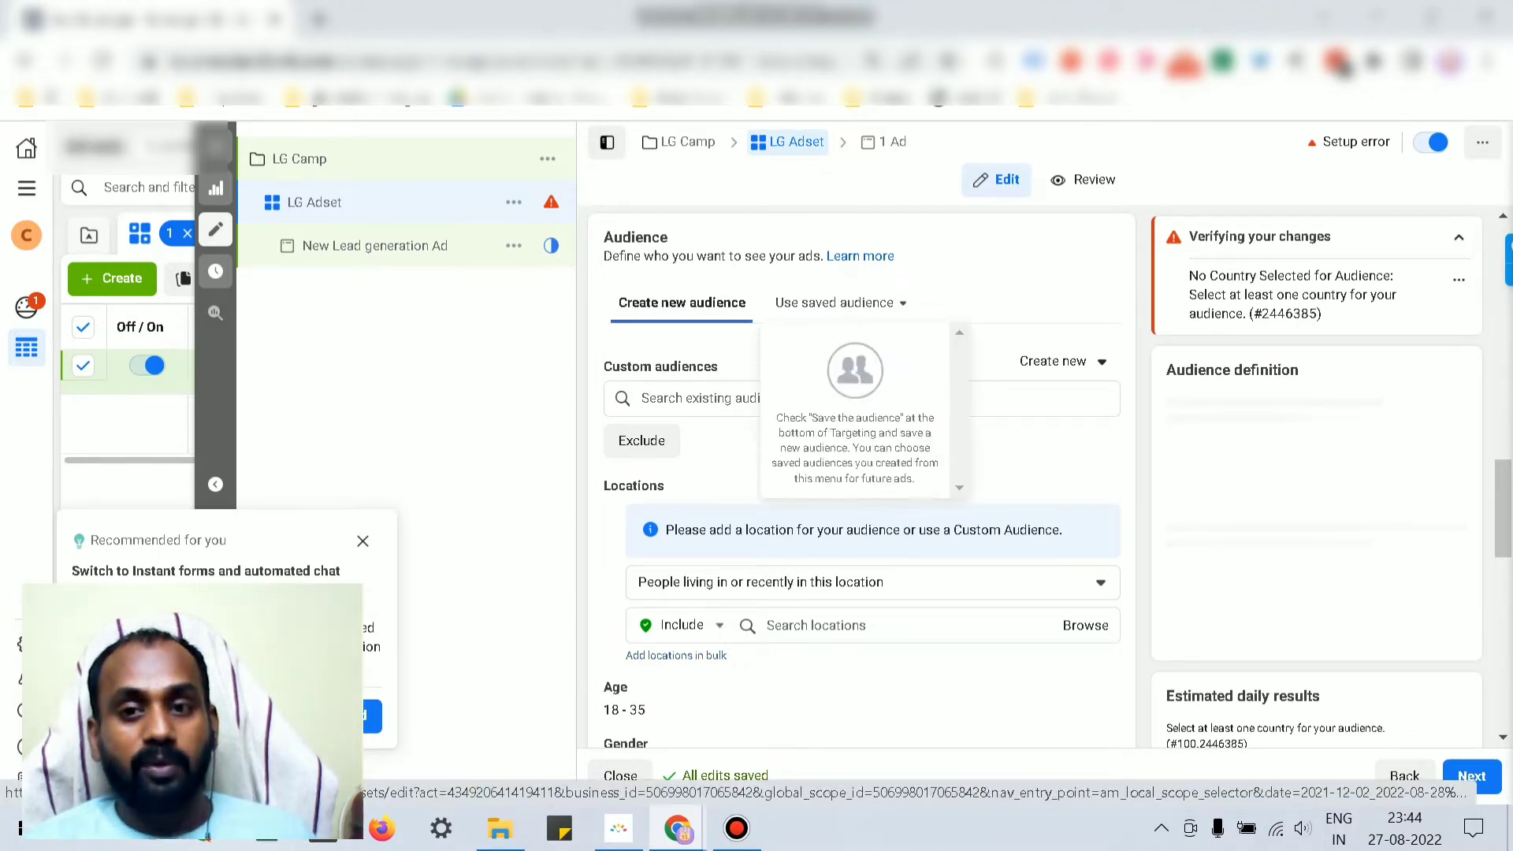
{"action": "left_click", "coordinate": [995, 306]}
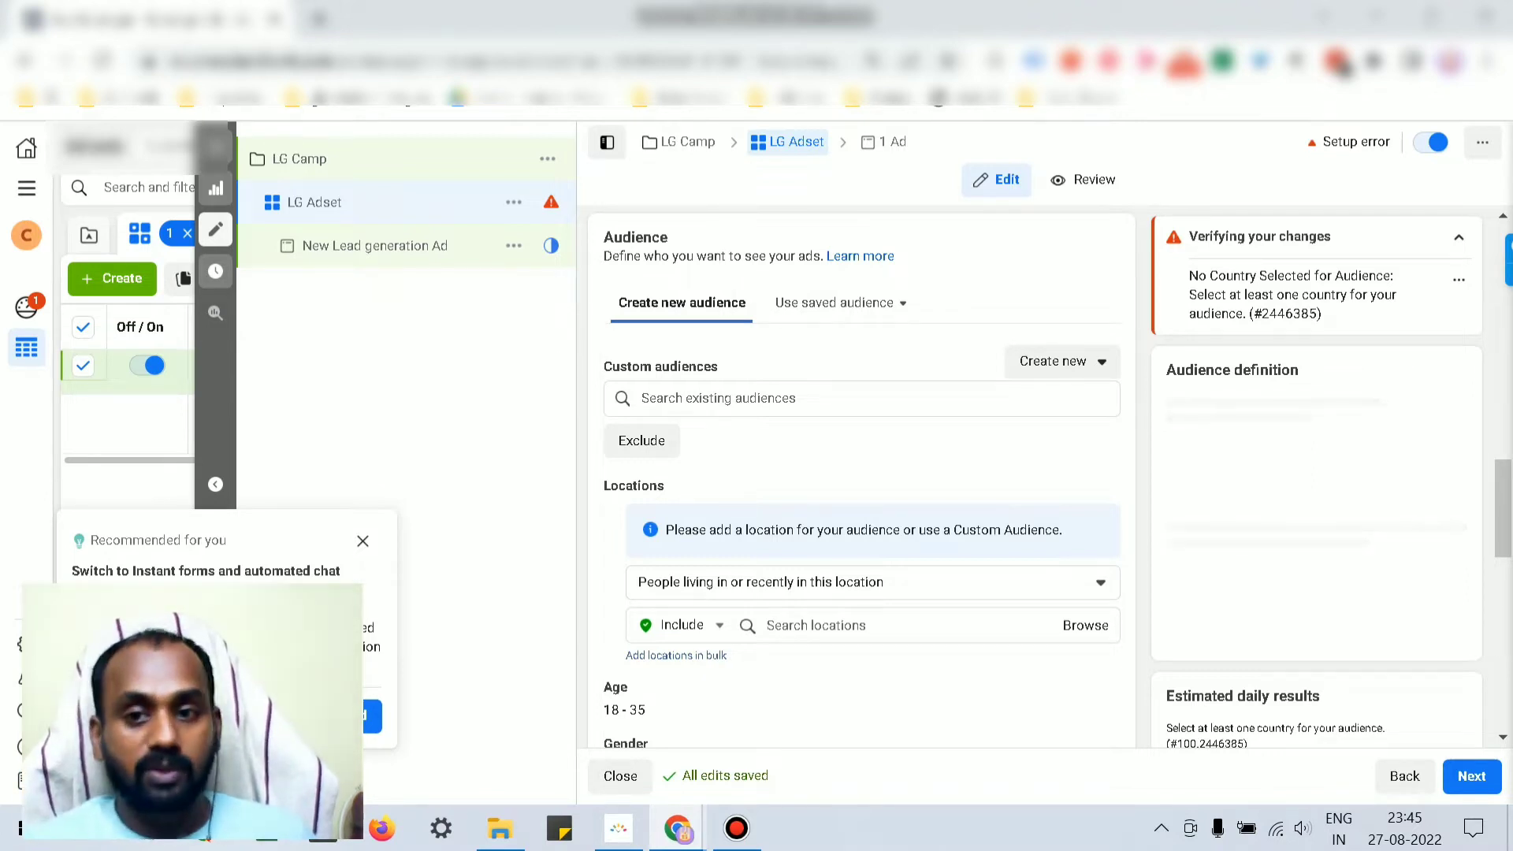
Step: Choose Create new > Custom Audience in the Audience section to show the source chooser
{"action": "left_click", "coordinate": [1060, 361]}
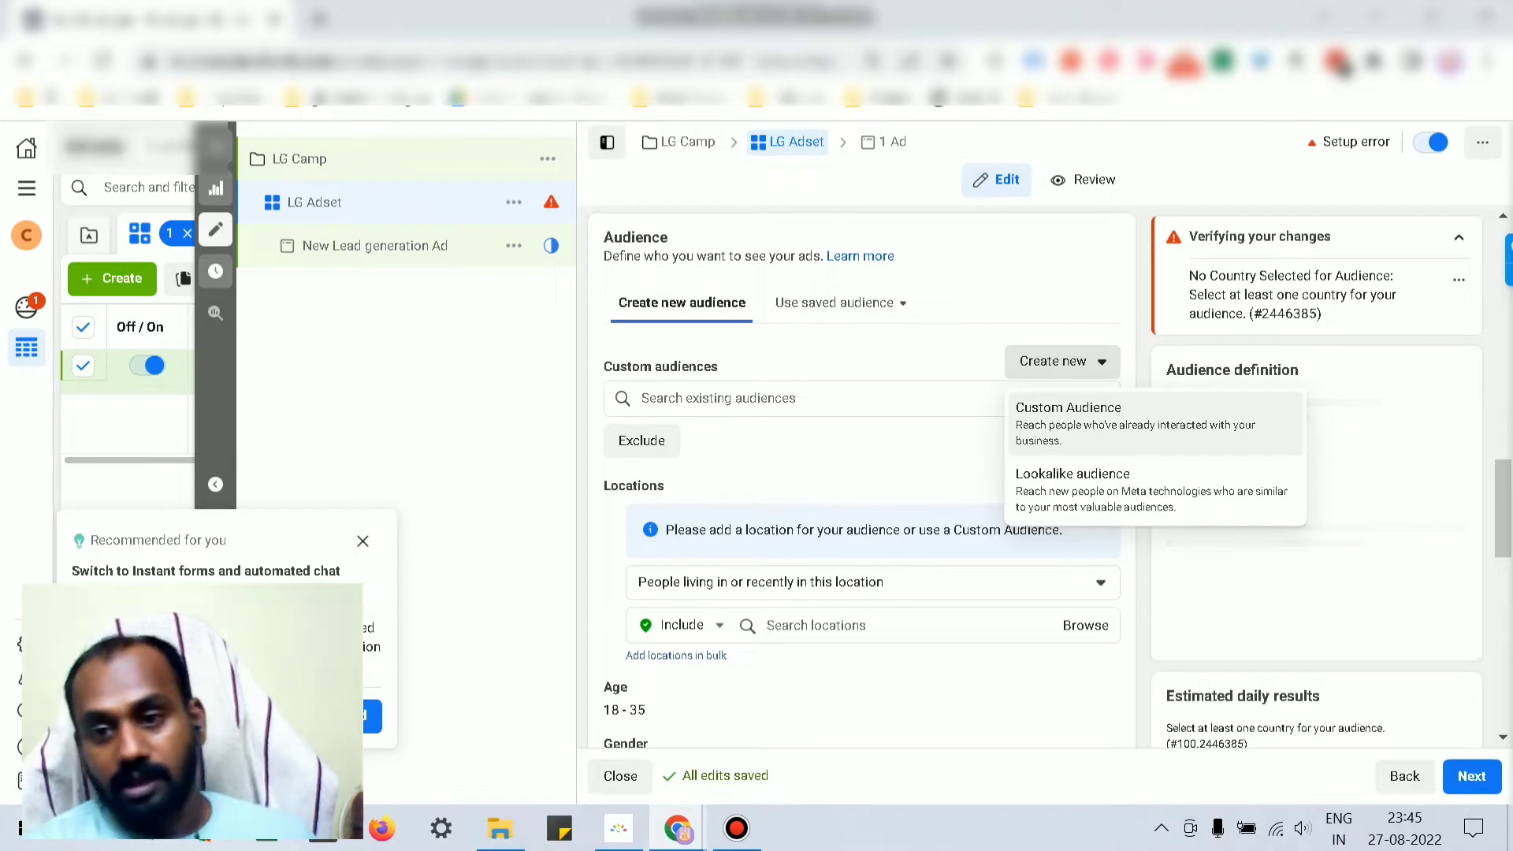
{"action": "left_click", "coordinate": [1069, 408]}
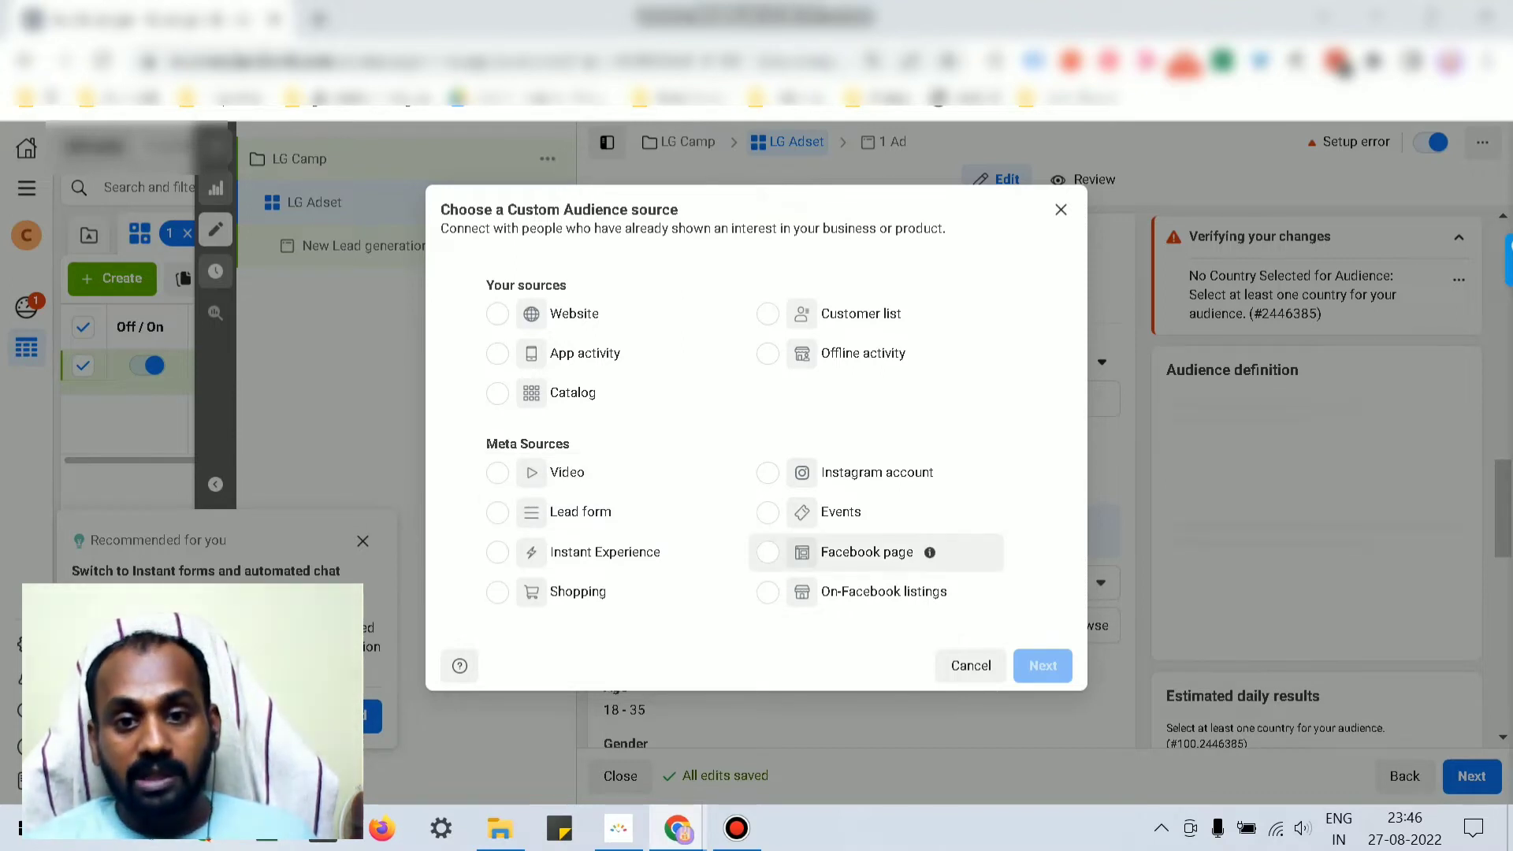
Step: Pick Facebook page as the source and target people who currently like or follow the Page
{"action": "left_click", "coordinate": [768, 551]}
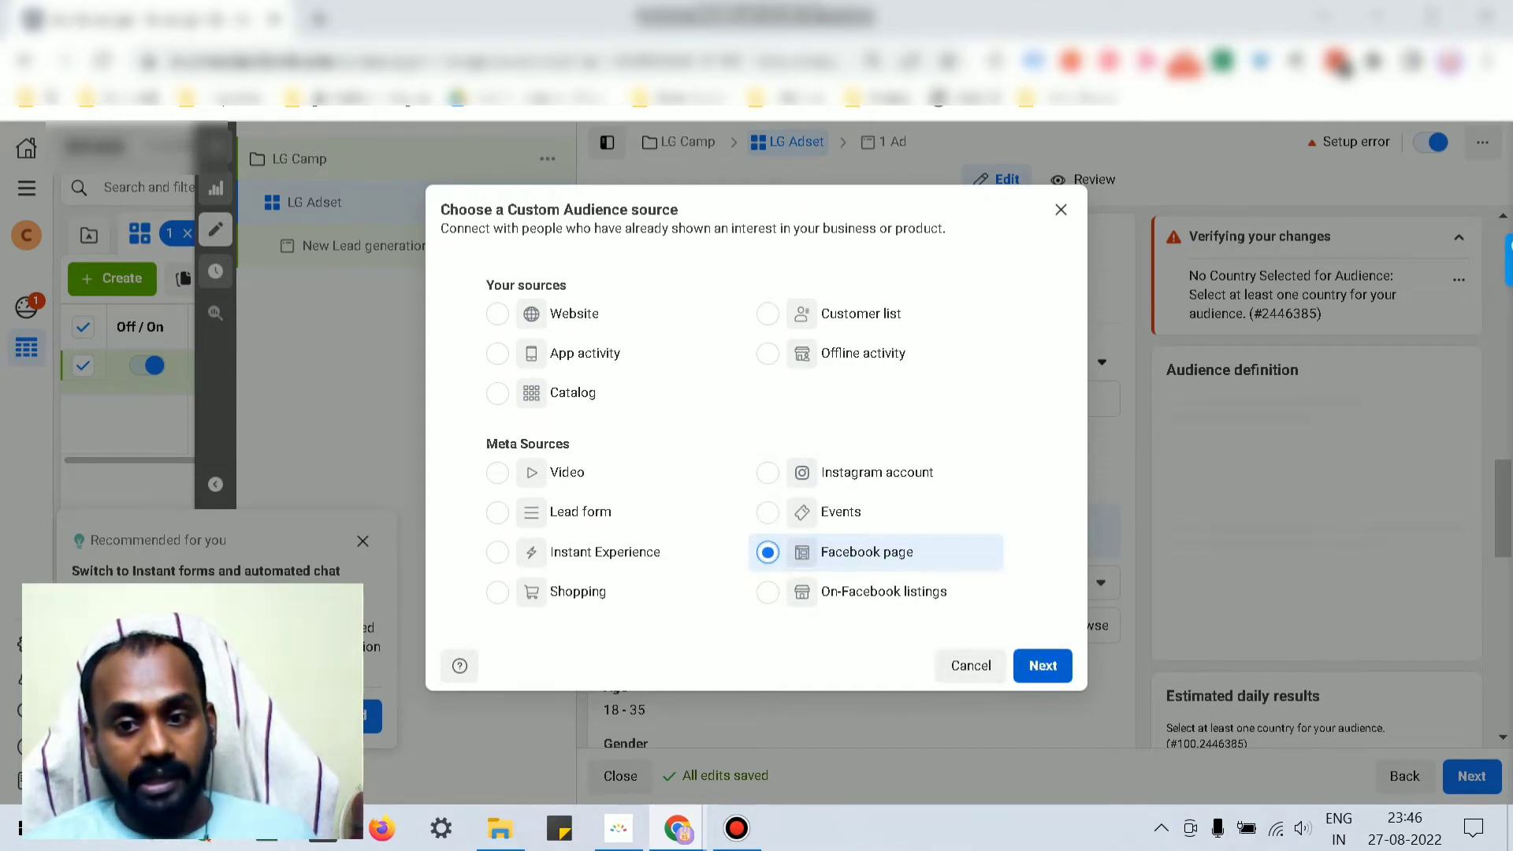
{"action": "left_click", "coordinate": [1043, 665]}
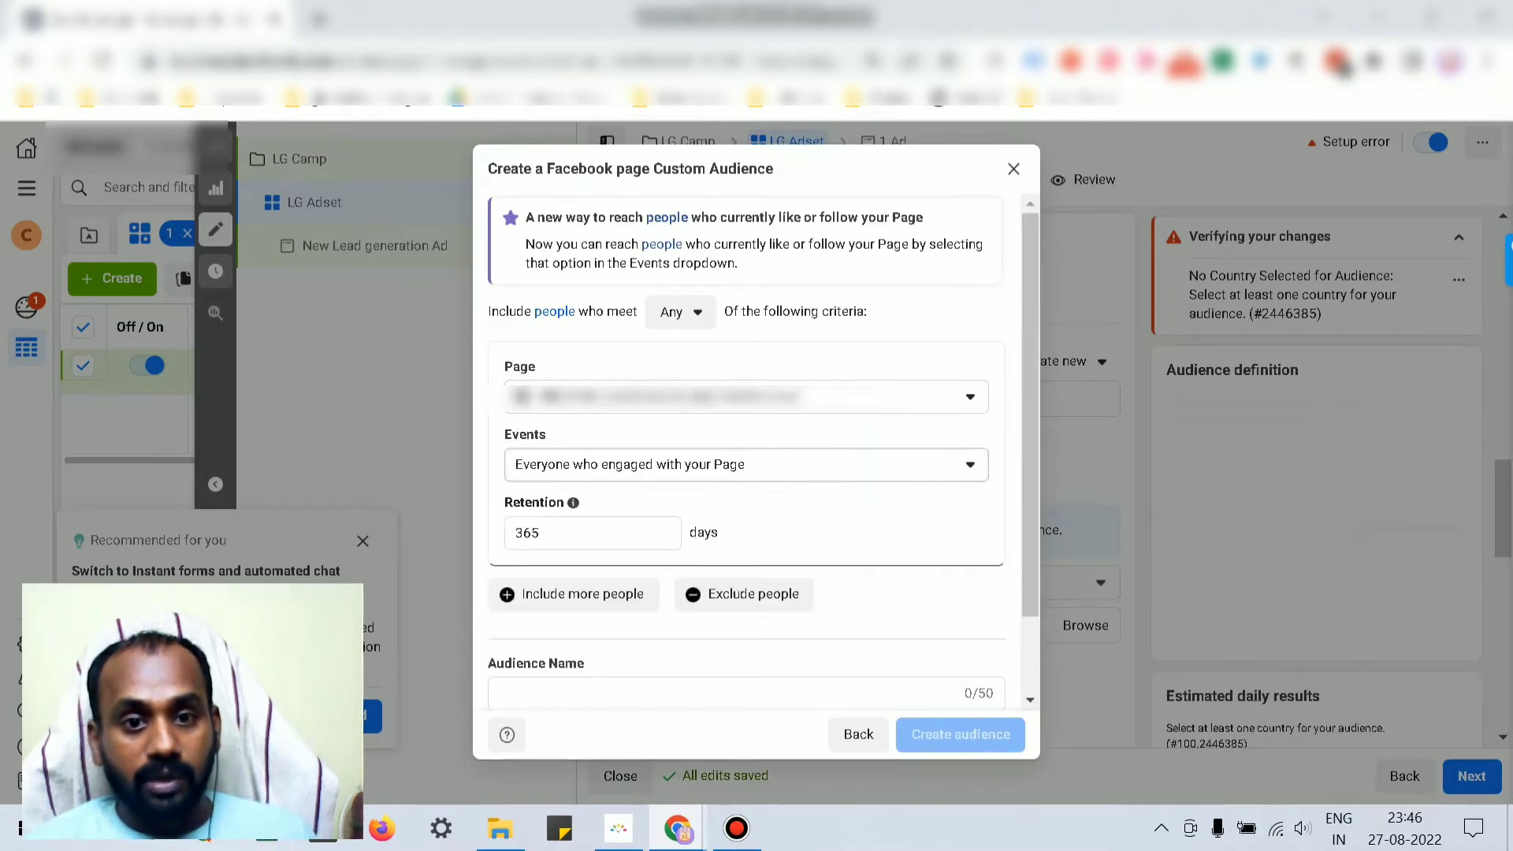
{"action": "left_click", "coordinate": [747, 465]}
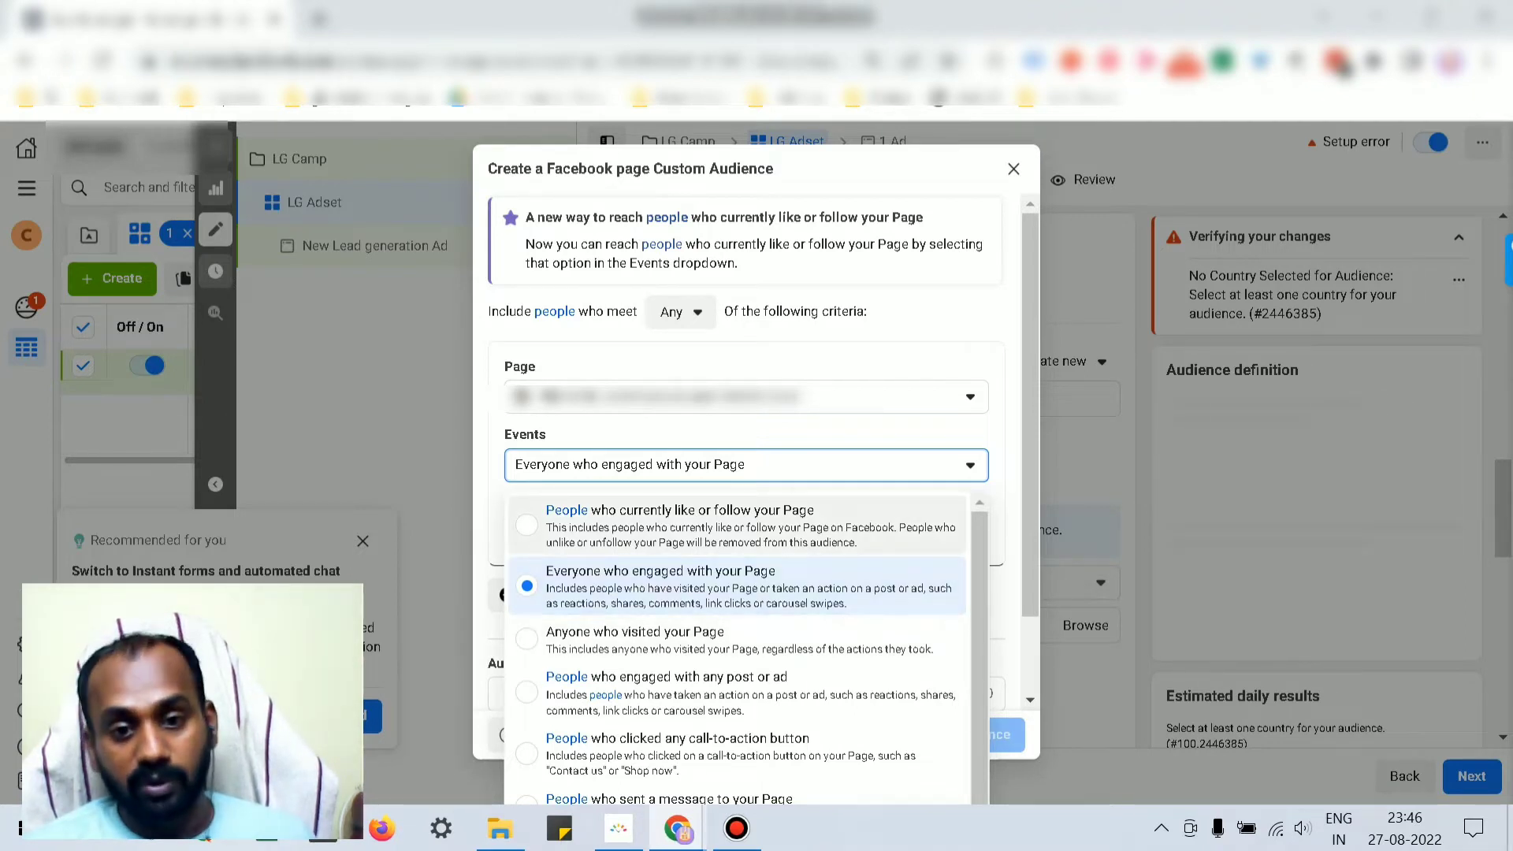
{"action": "scroll", "coordinate": [737, 646], "scroll_direction": "down", "scroll_amount": 1}
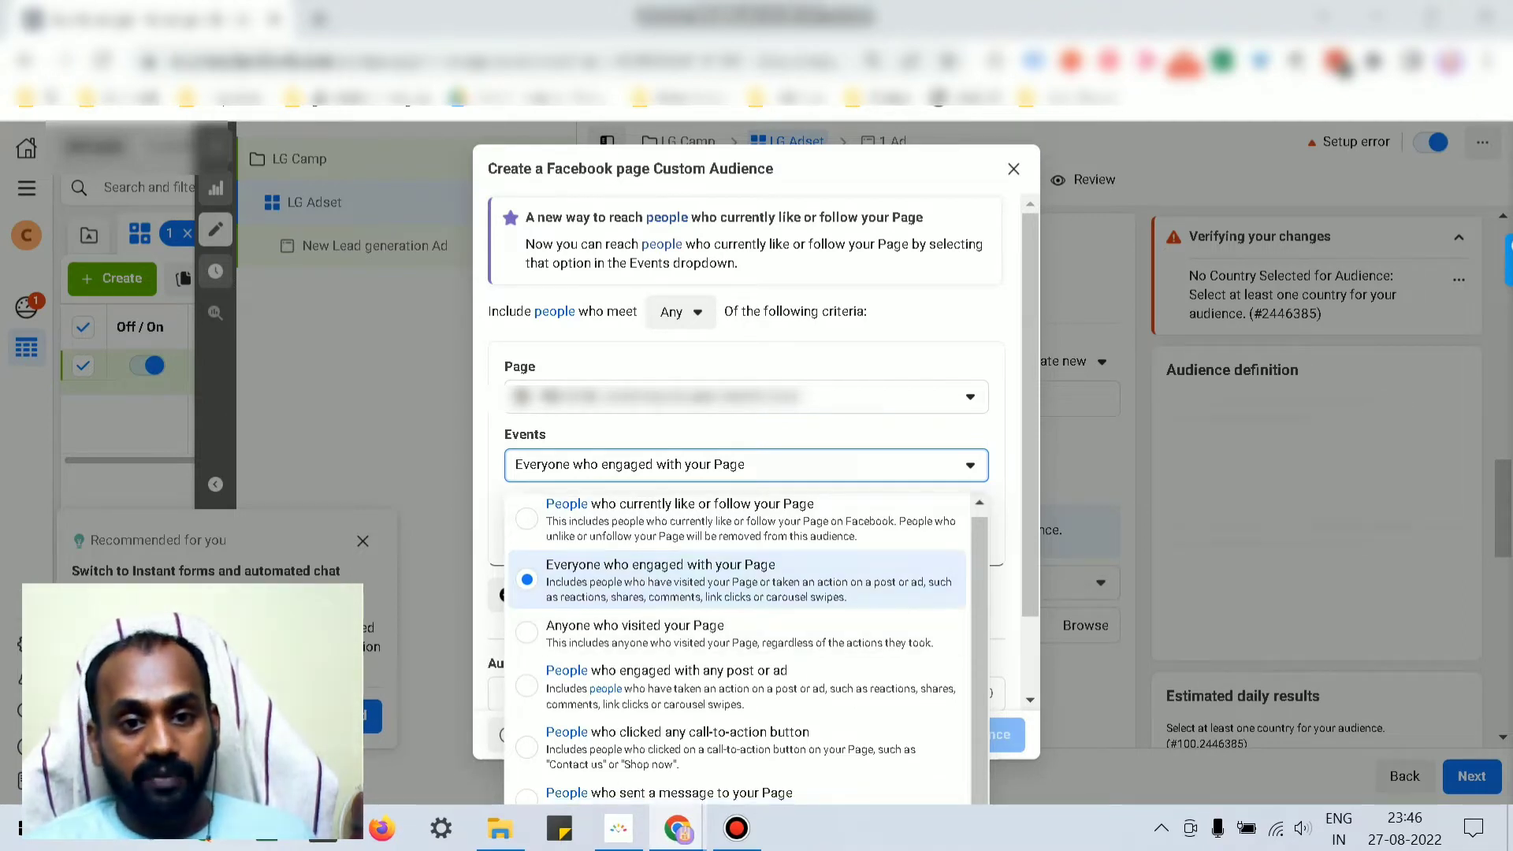
{"action": "scroll", "coordinate": [737, 646], "scroll_direction": "up", "scroll_amount": 1}
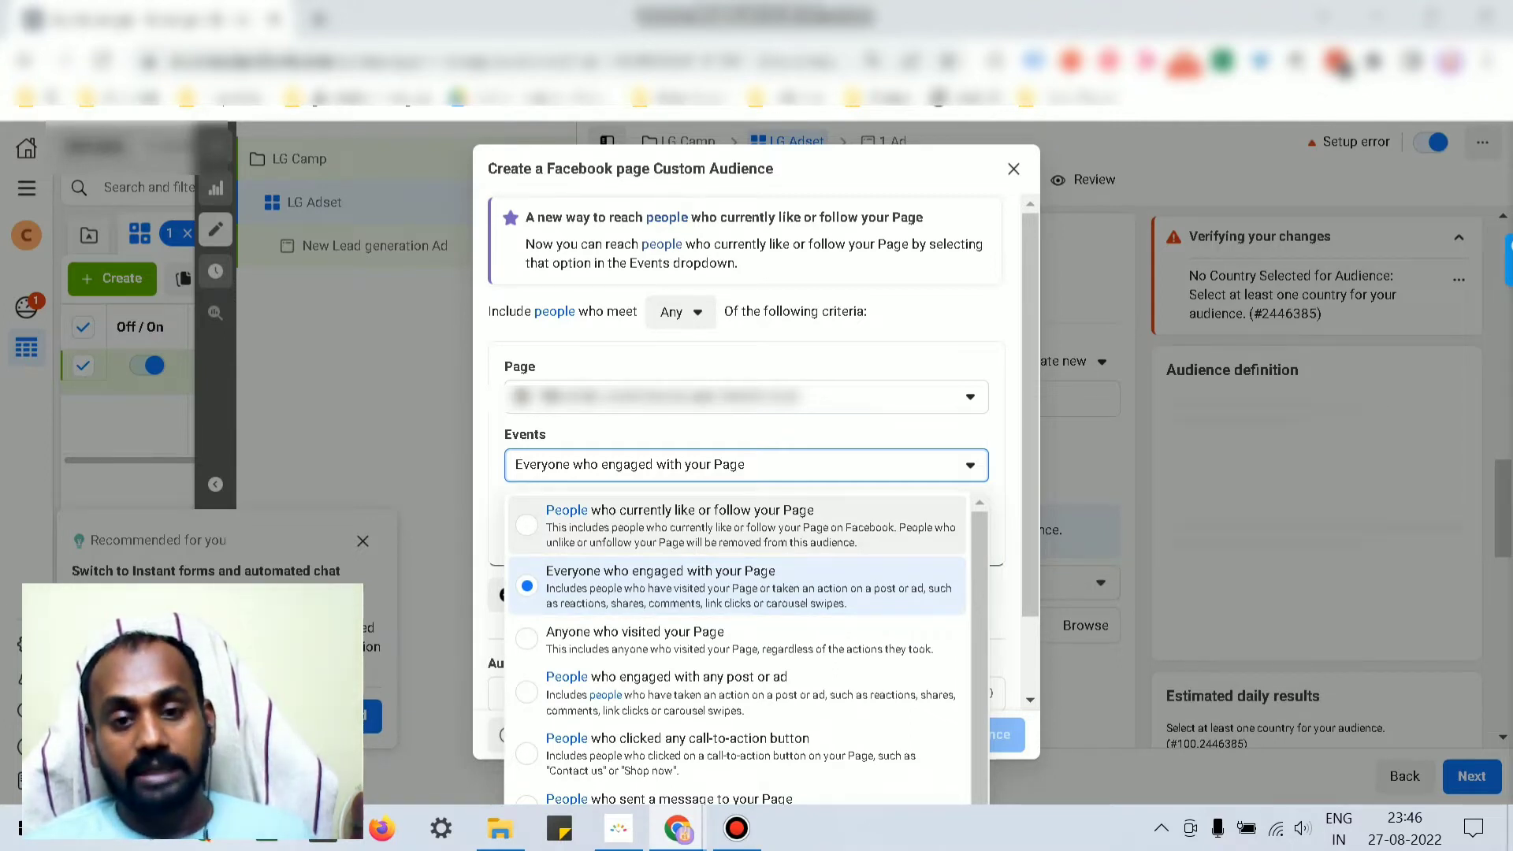
{"action": "left_click", "coordinate": [680, 525]}
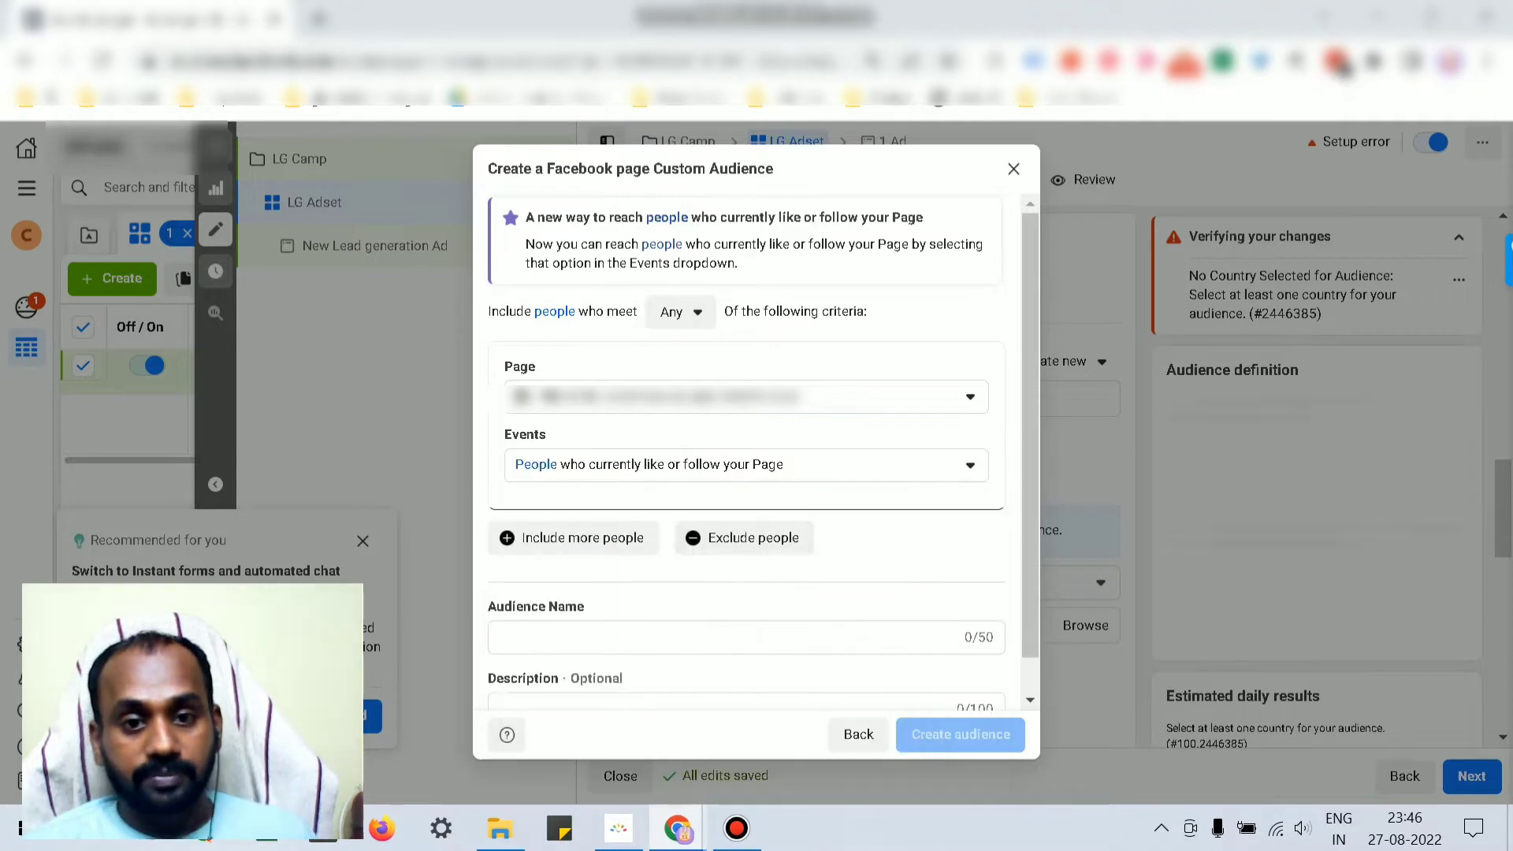
{"action": "scroll", "coordinate": [746, 455], "scroll_direction": "down", "scroll_amount": 1}
Step: Name the Facebook page audience 'page audience' and create it
{"action": "left_click", "coordinate": [709, 598]}
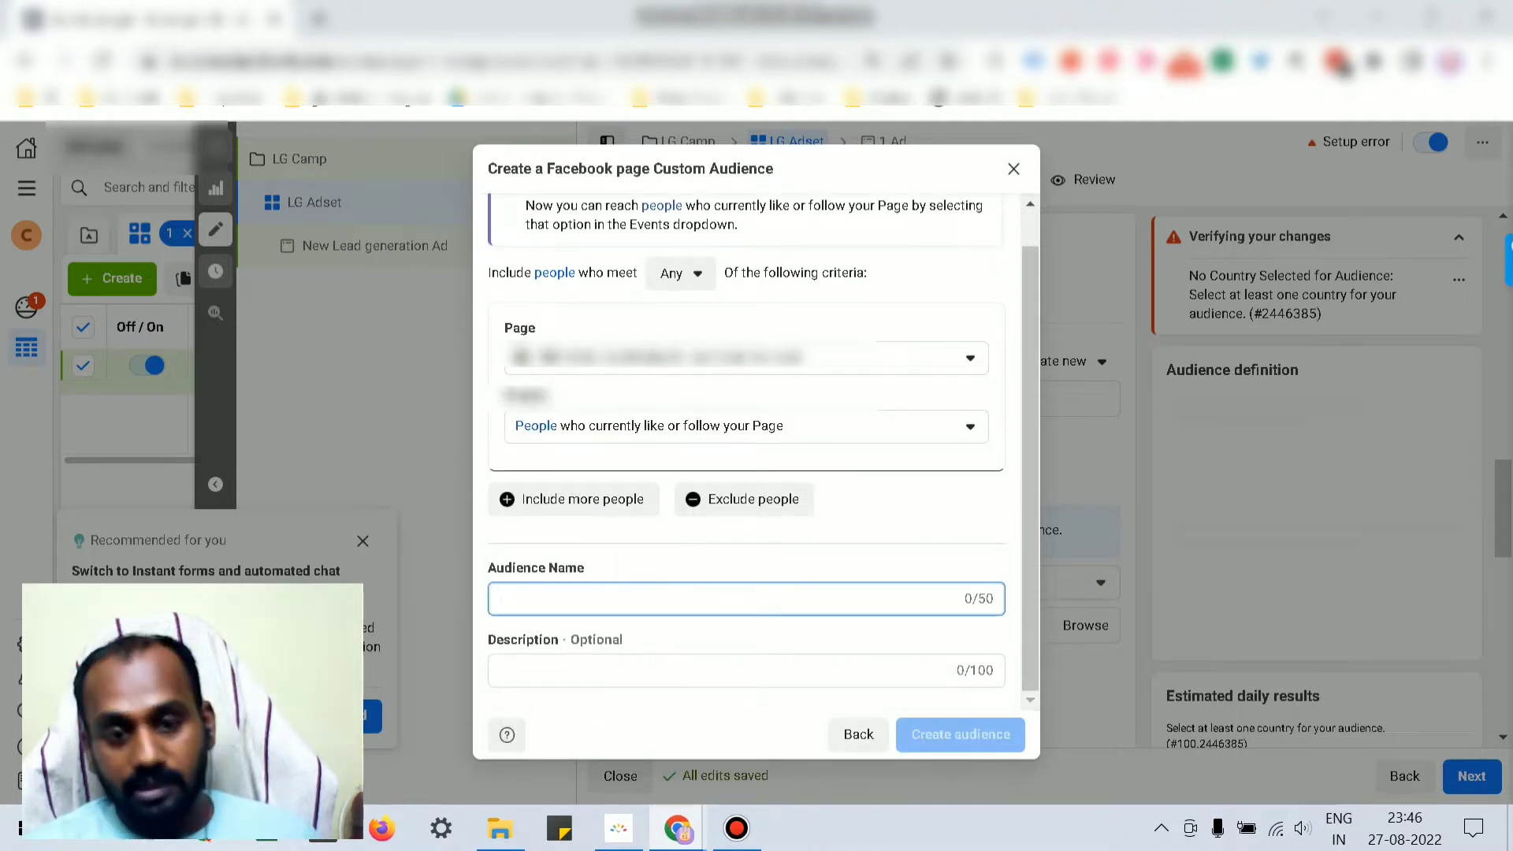
{"action": "type", "text": "test"}
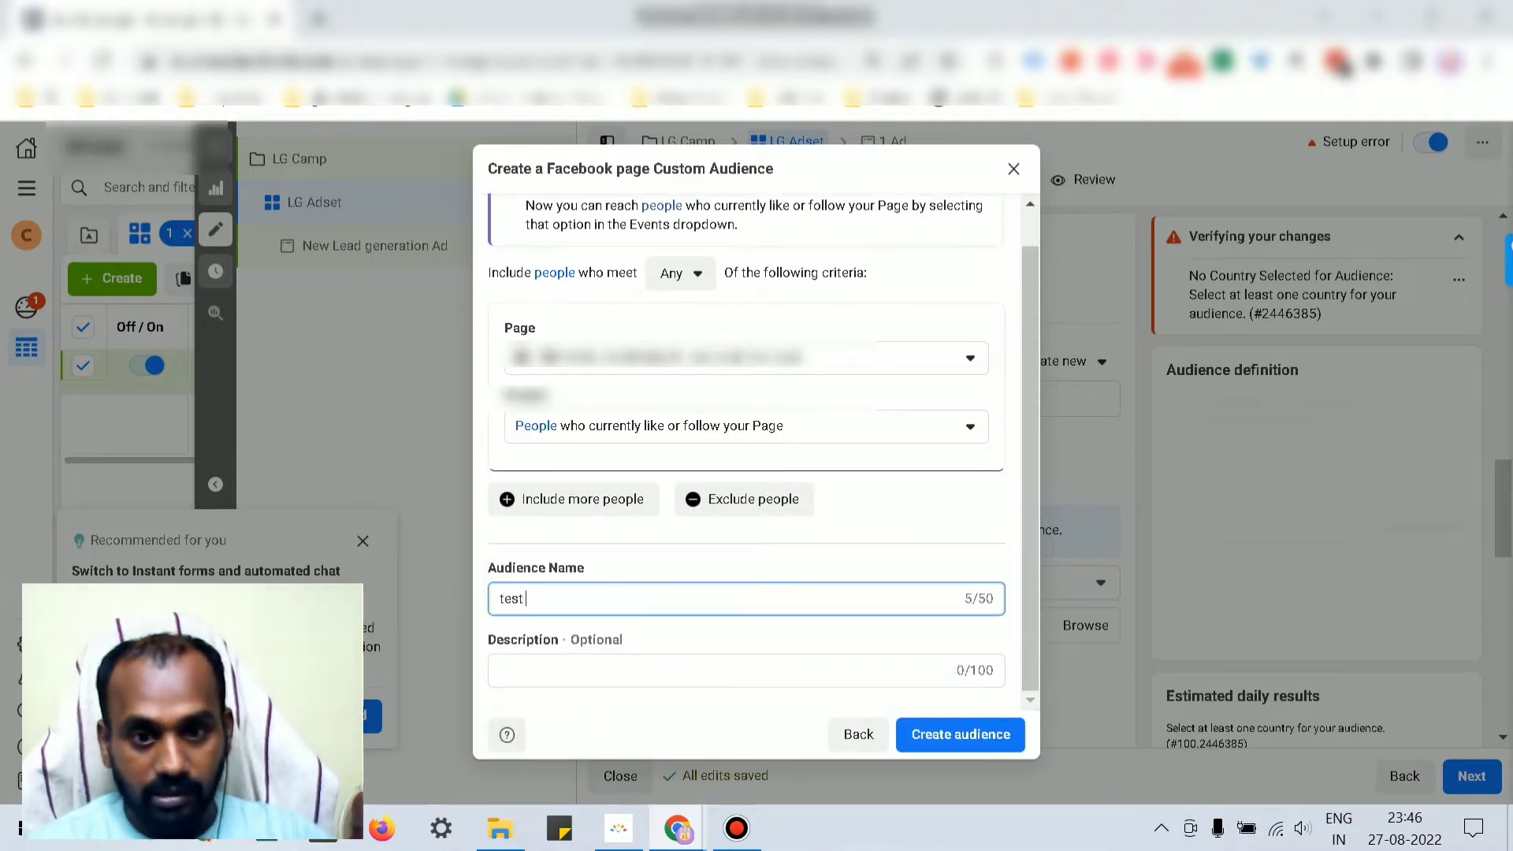
{"action": "key", "text": "BackSpace"}
{"action": "key", "text": "BackSpace"}
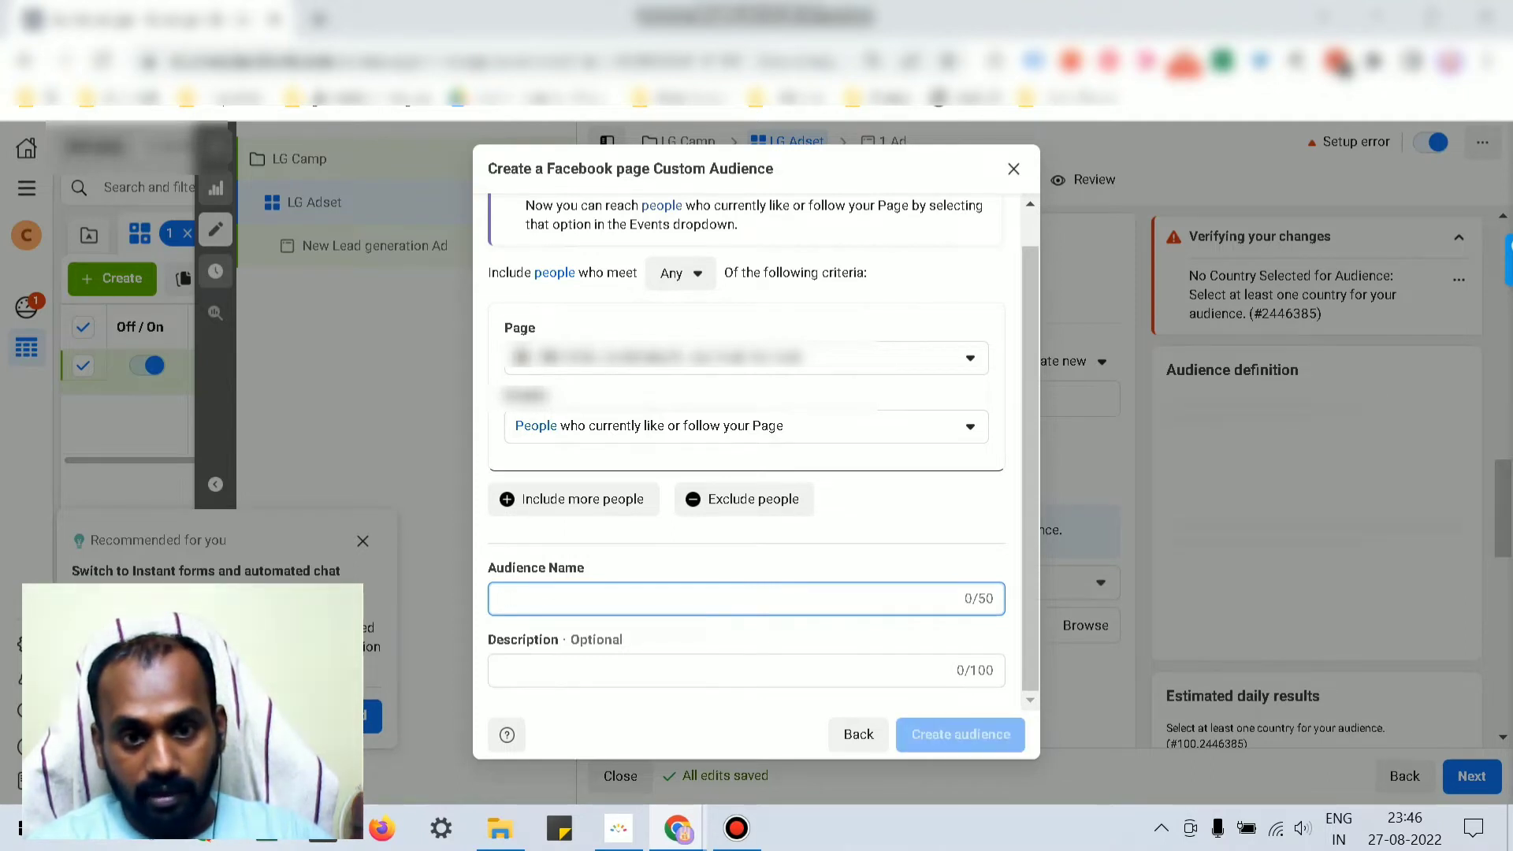
{"action": "type", "text": "page audience"}
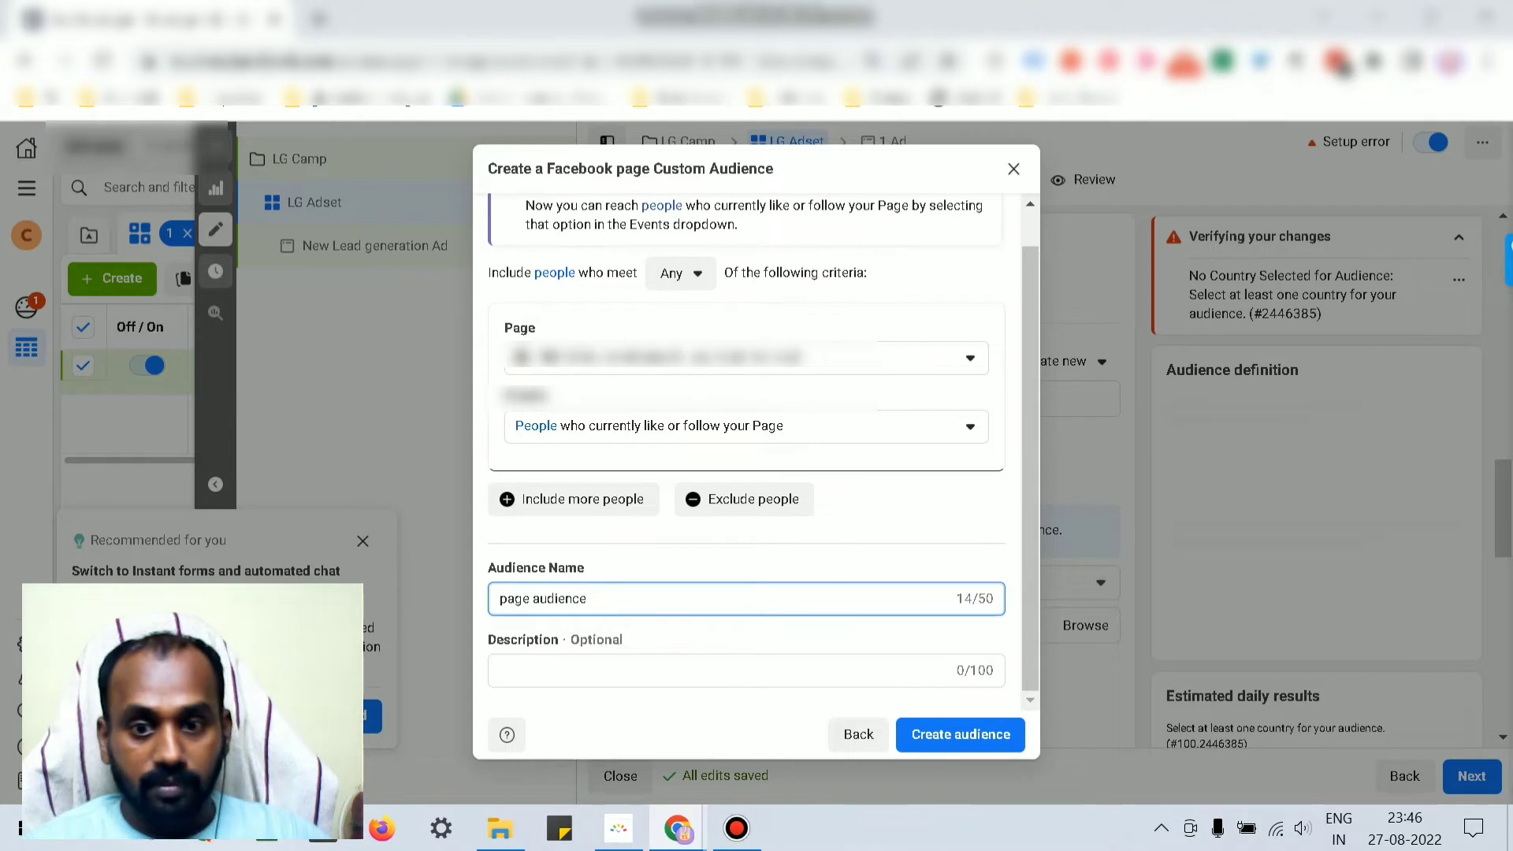
{"action": "left_click", "coordinate": [961, 734]}
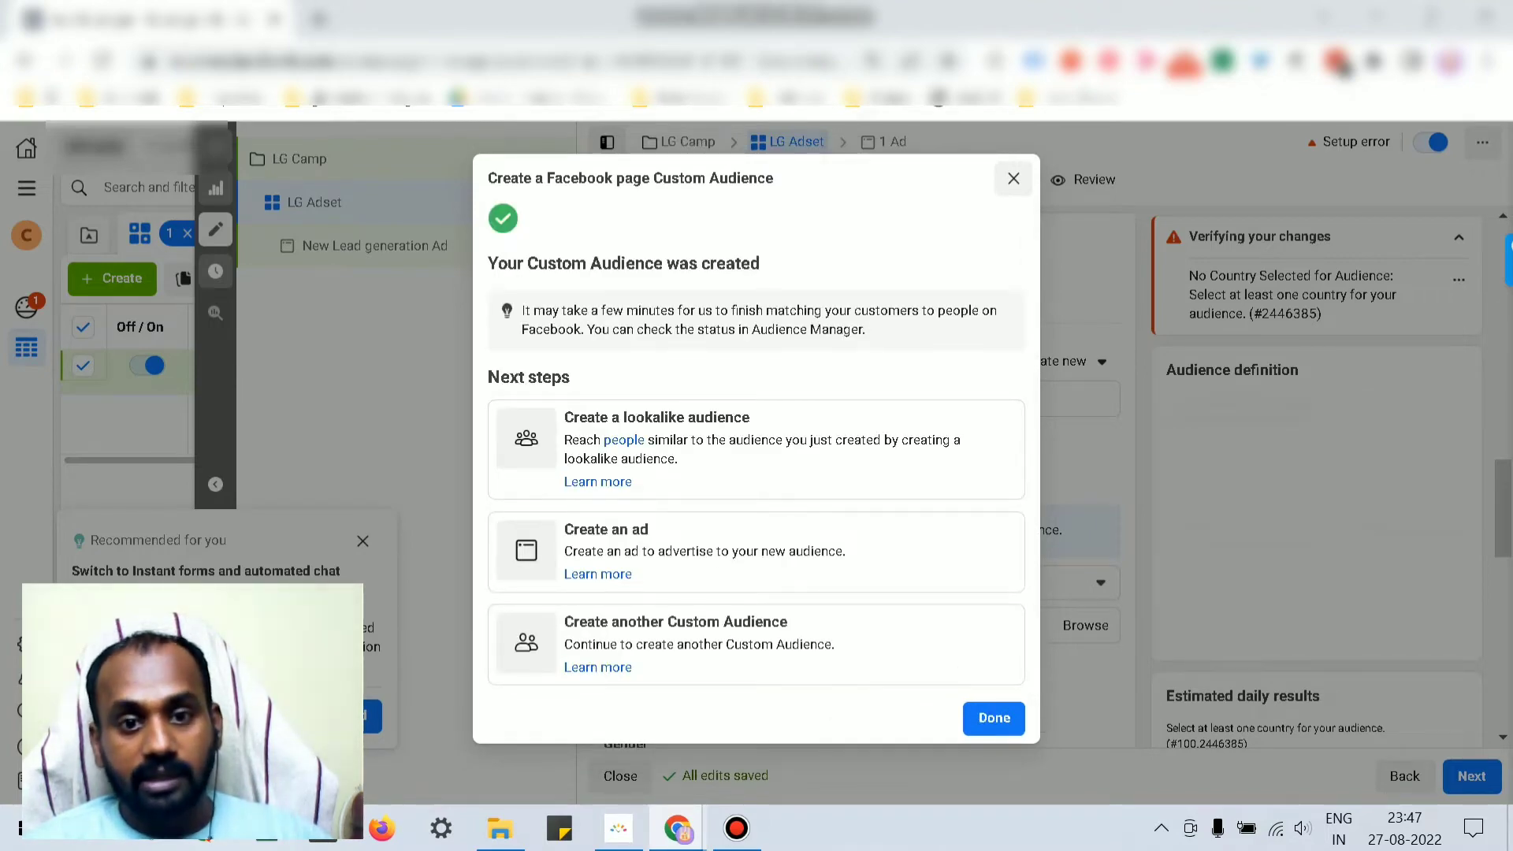
Step: Create a 1% lookalike of page audience with United States as its location
{"action": "left_click", "coordinate": [756, 449]}
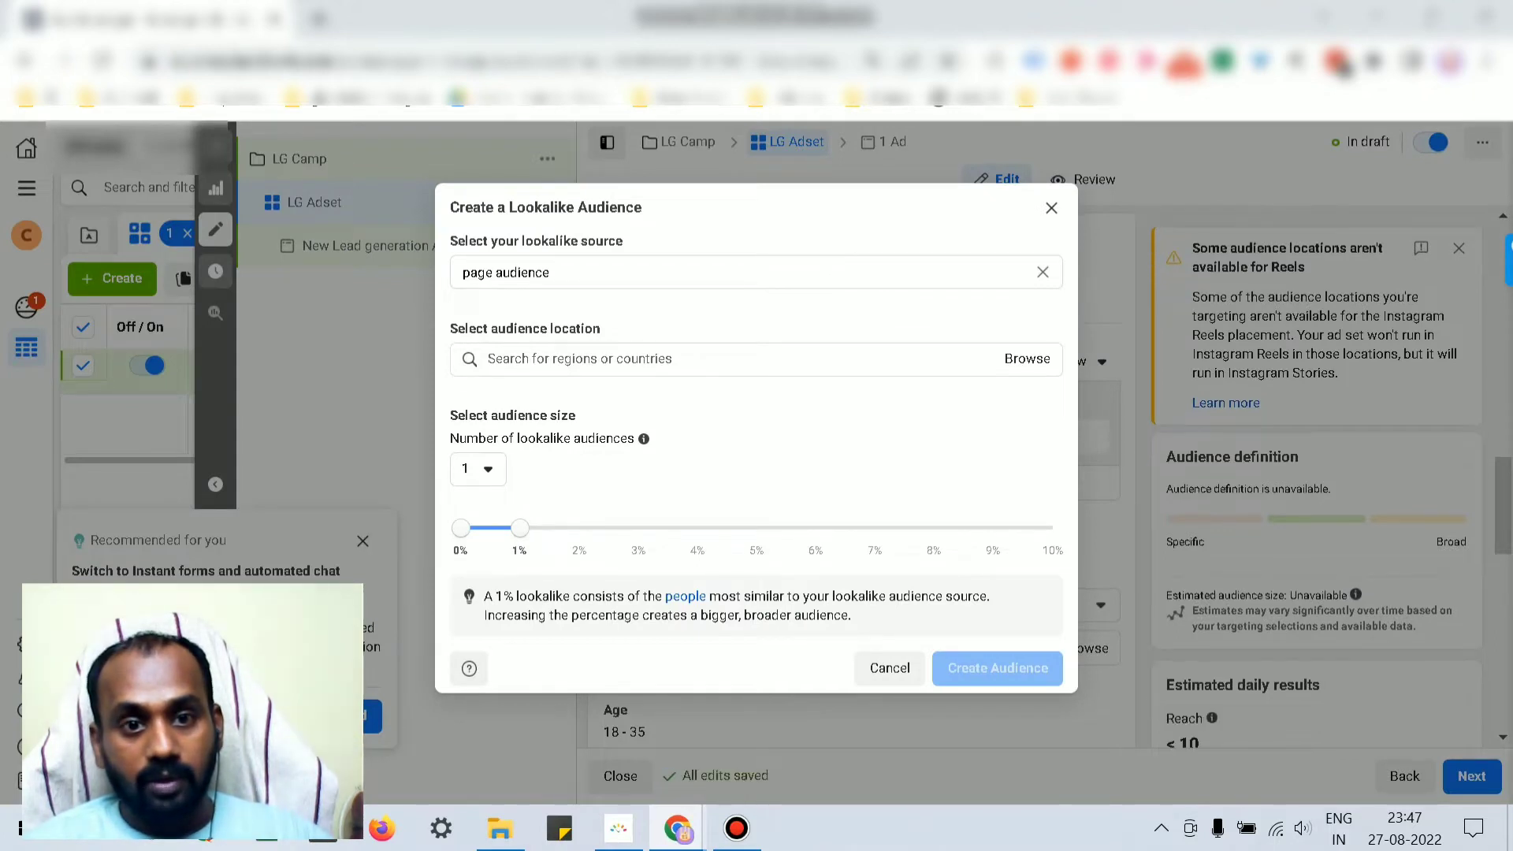
{"action": "left_click", "coordinate": [733, 359]}
{"action": "type", "text": "united"}
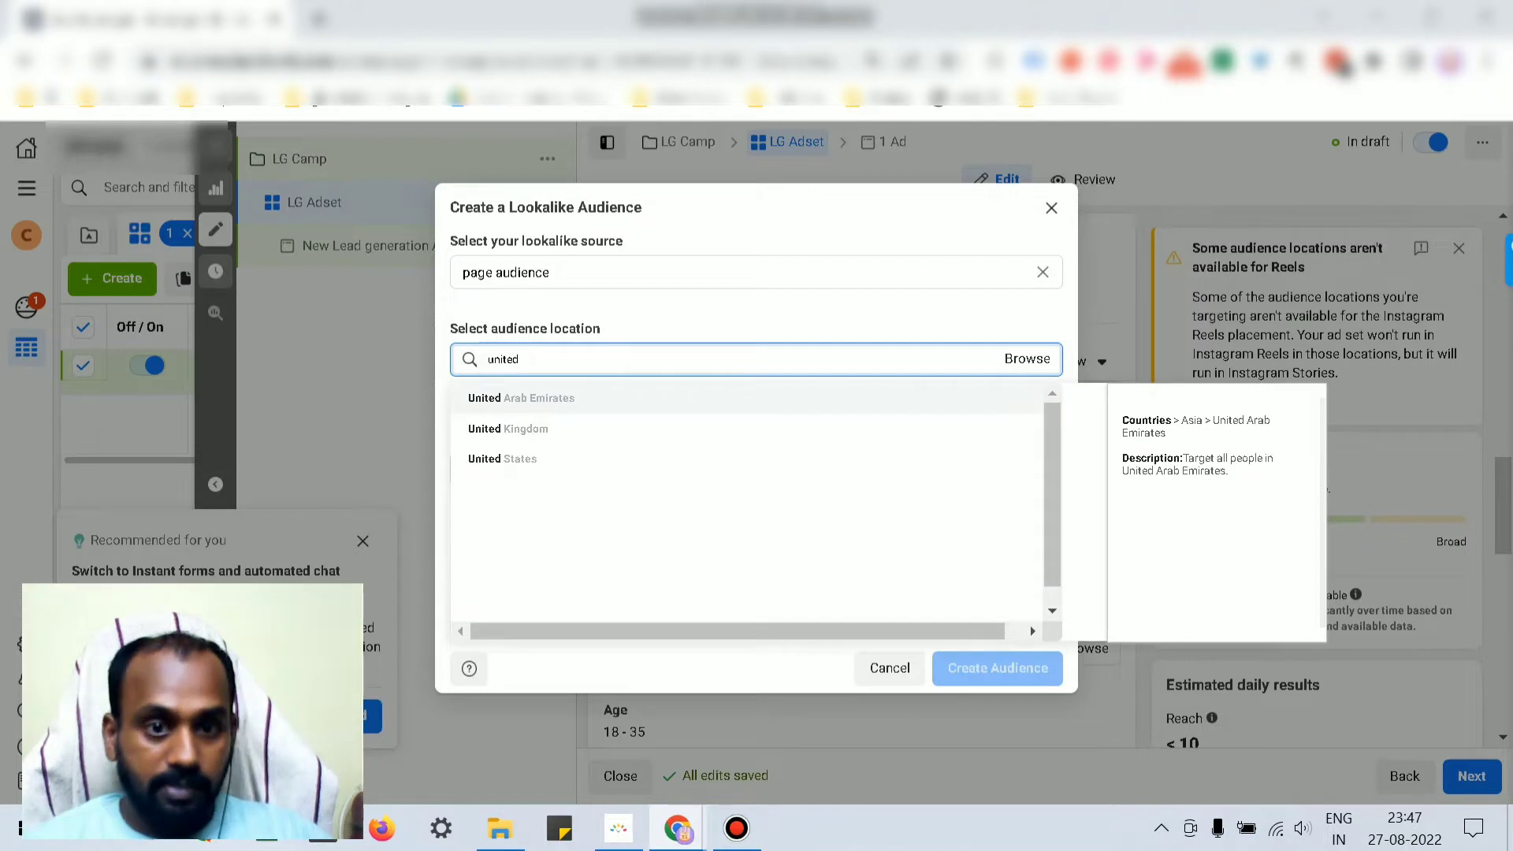
{"action": "key", "text": "Down"}
{"action": "key", "text": "Down"}
{"action": "key", "text": "Return"}
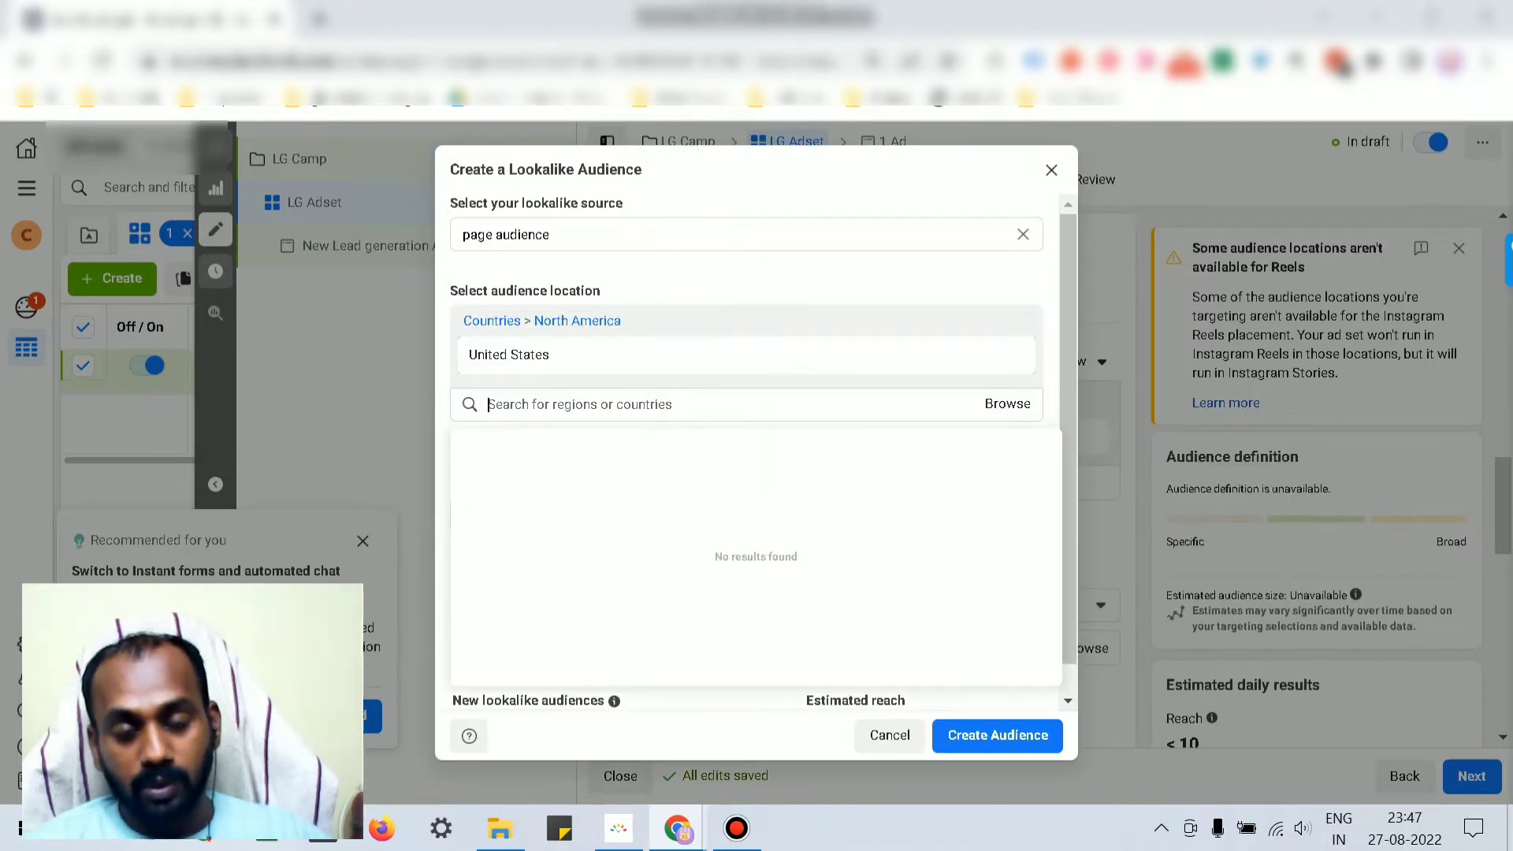
{"action": "left_click", "coordinate": [757, 272]}
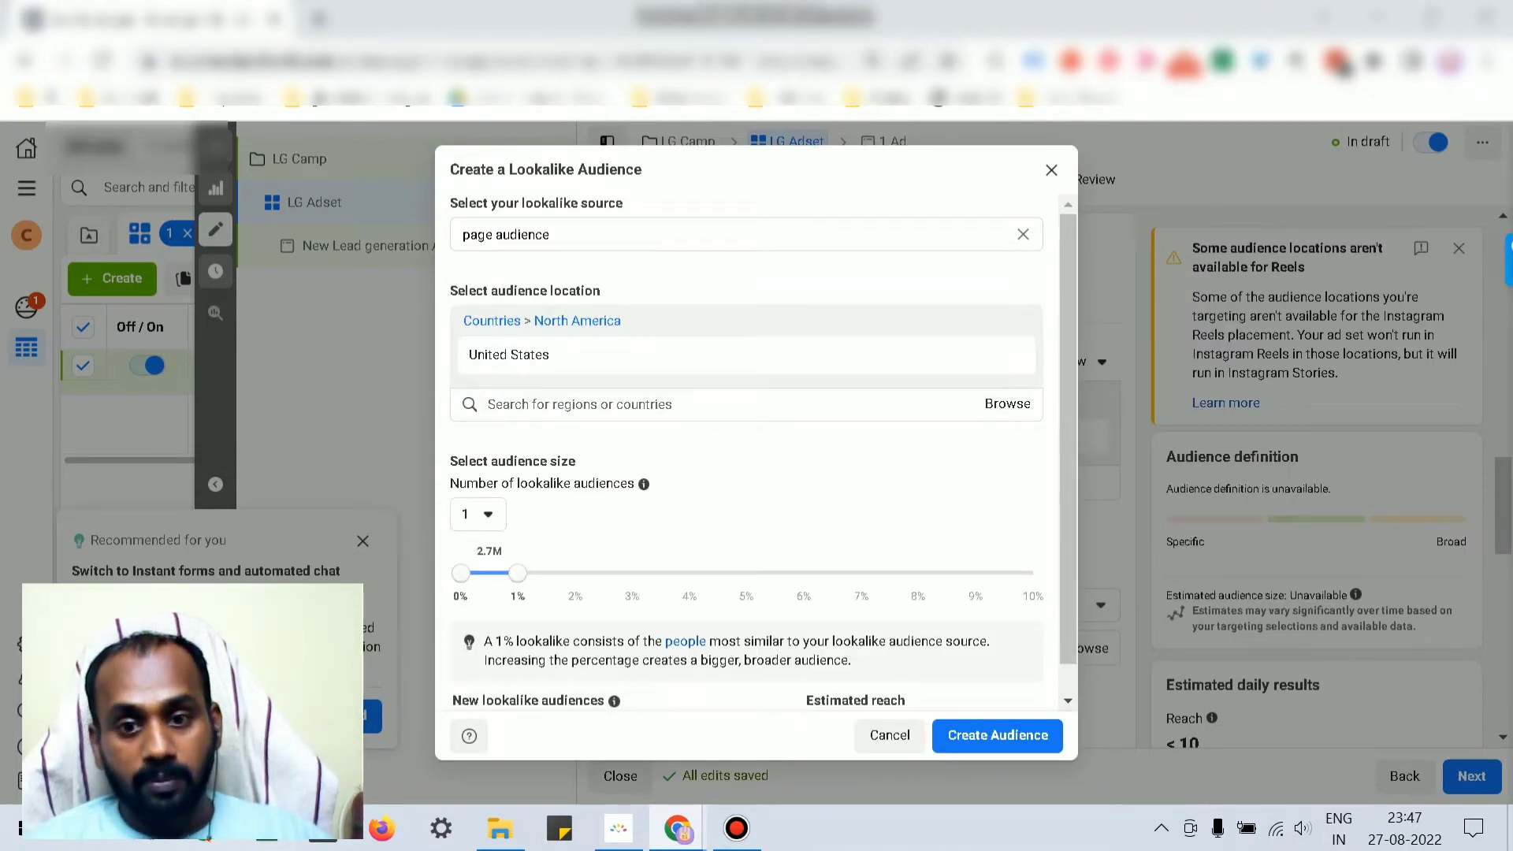
{"action": "scroll", "coordinate": [756, 452], "scroll_direction": "down", "scroll_amount": 1}
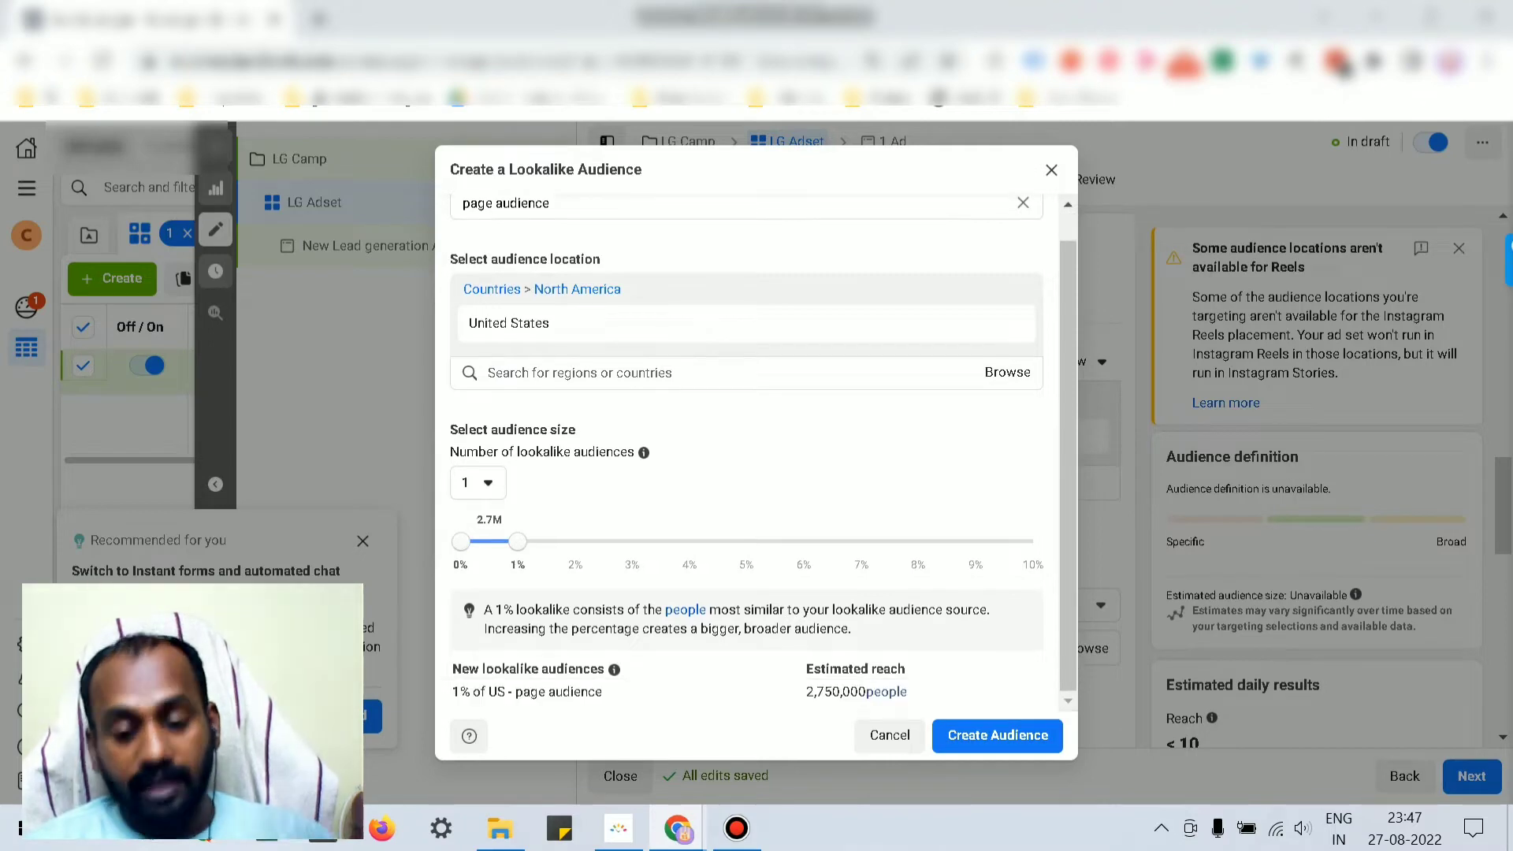
{"action": "left_click", "coordinate": [998, 735]}
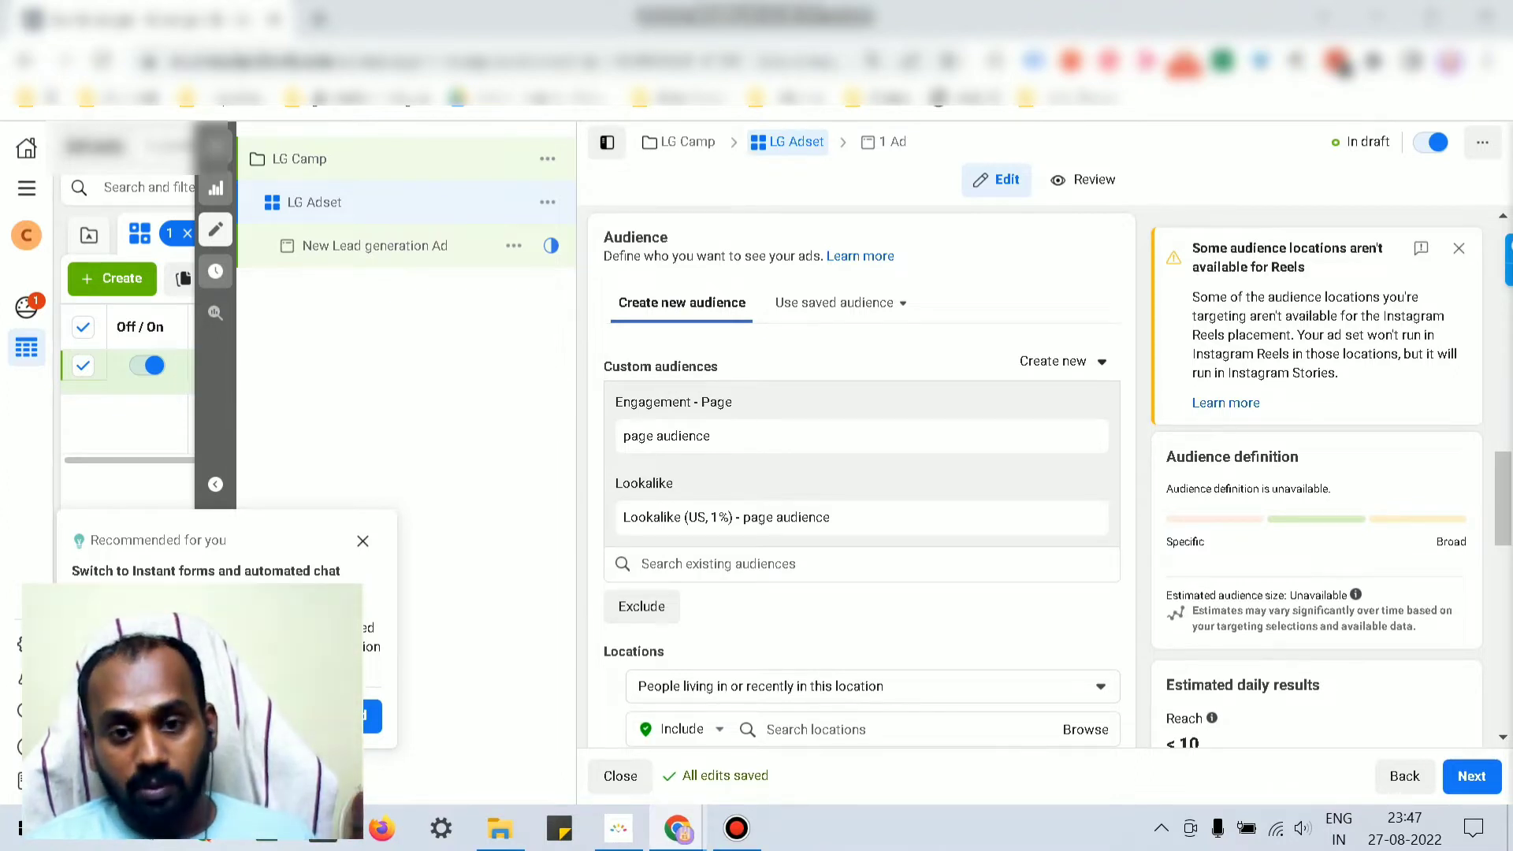
Step: Add an exclusion list and remove page audience from the included audiences
{"action": "left_click", "coordinate": [641, 606]}
{"action": "mouse_move", "coordinate": [862, 462]}
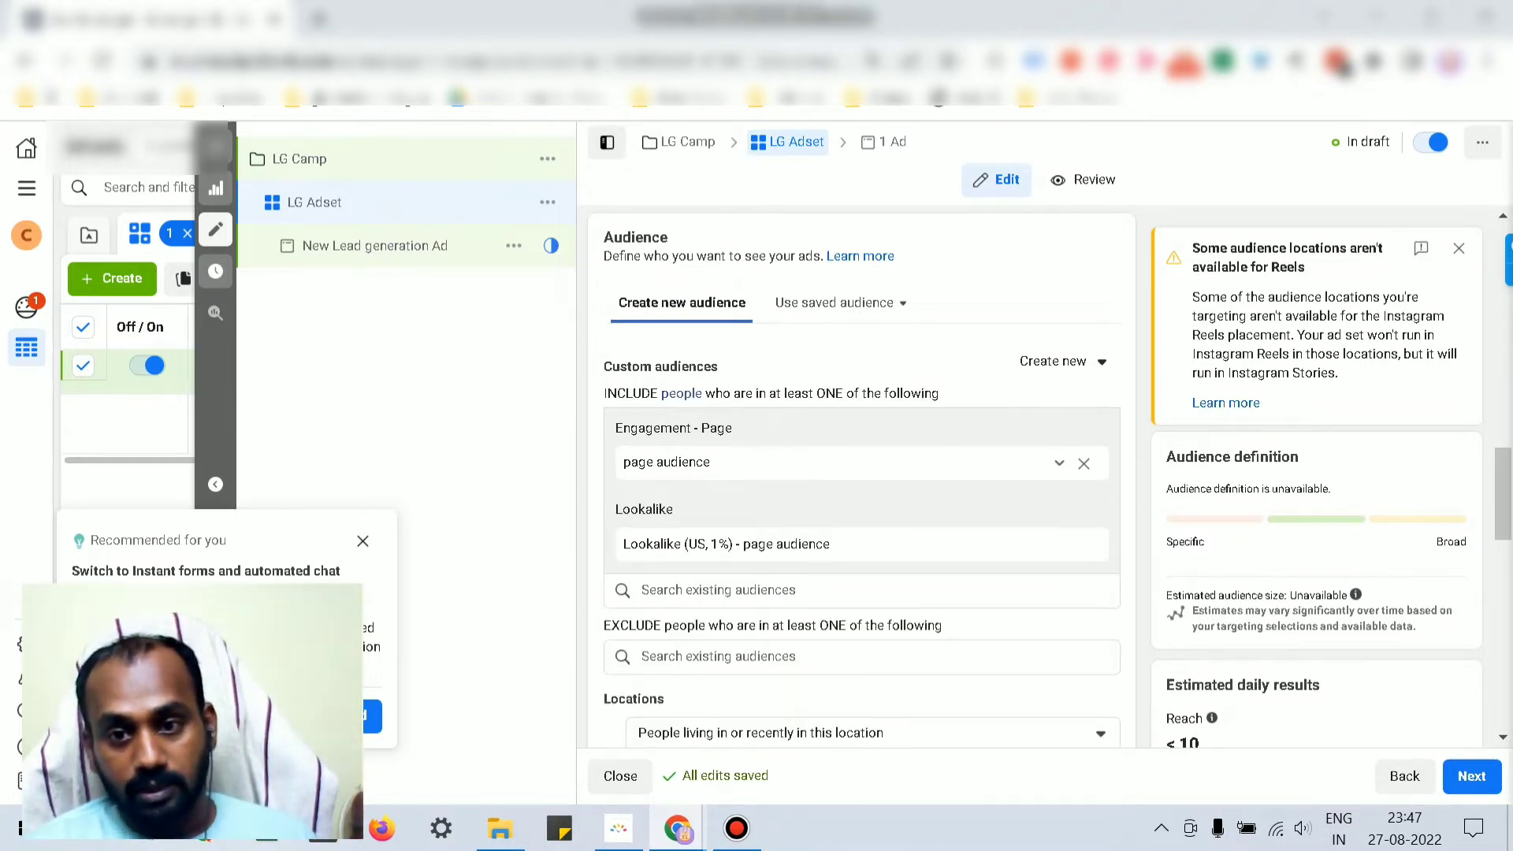
{"action": "left_click", "coordinate": [1083, 463]}
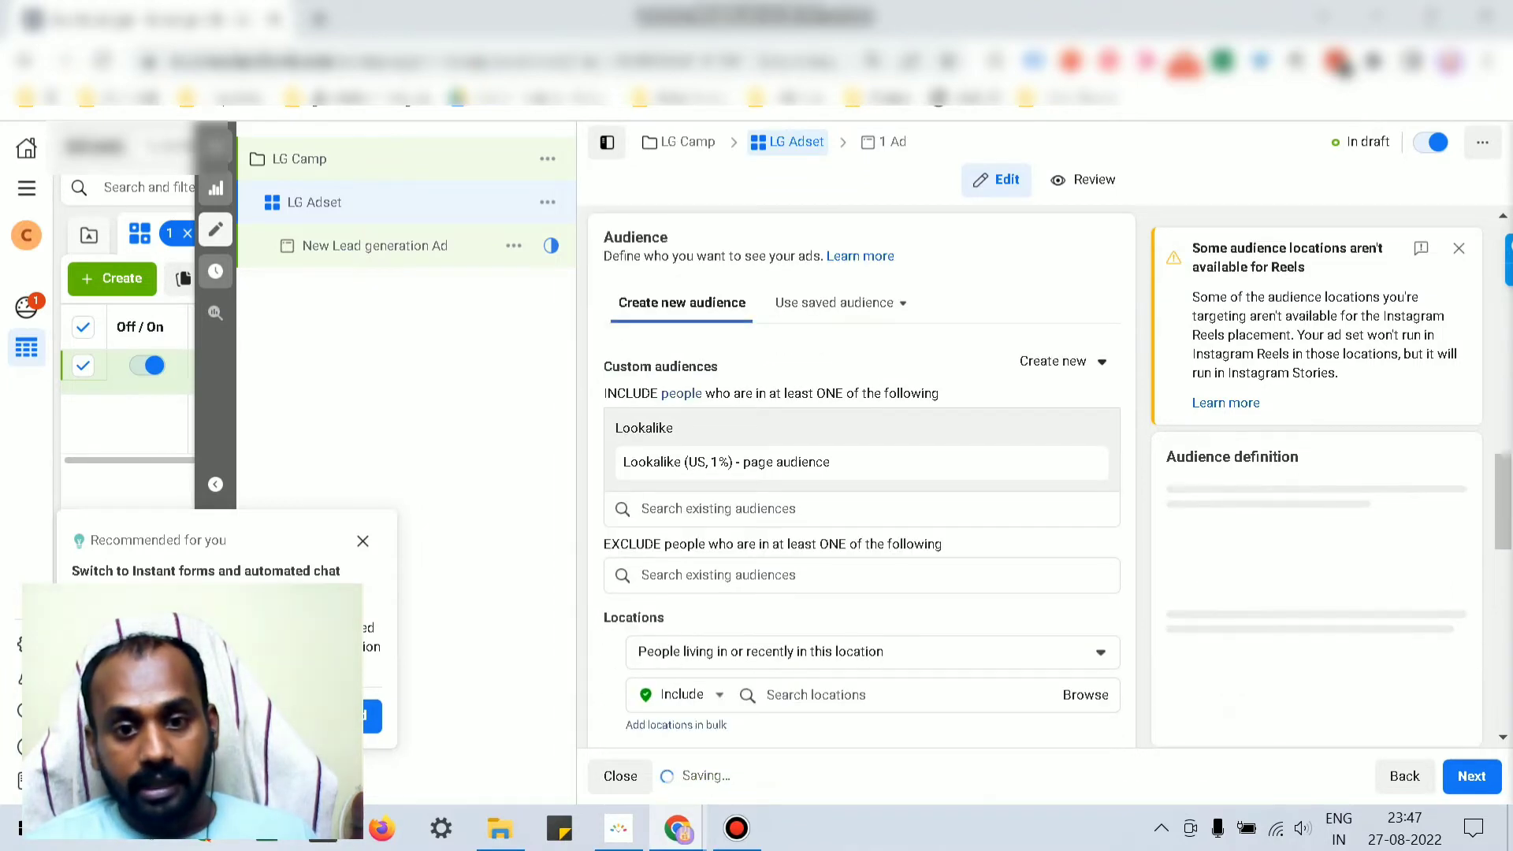
Step: Search saved audiences and add page audience to the exclusions
{"action": "type", "text": "pp"}
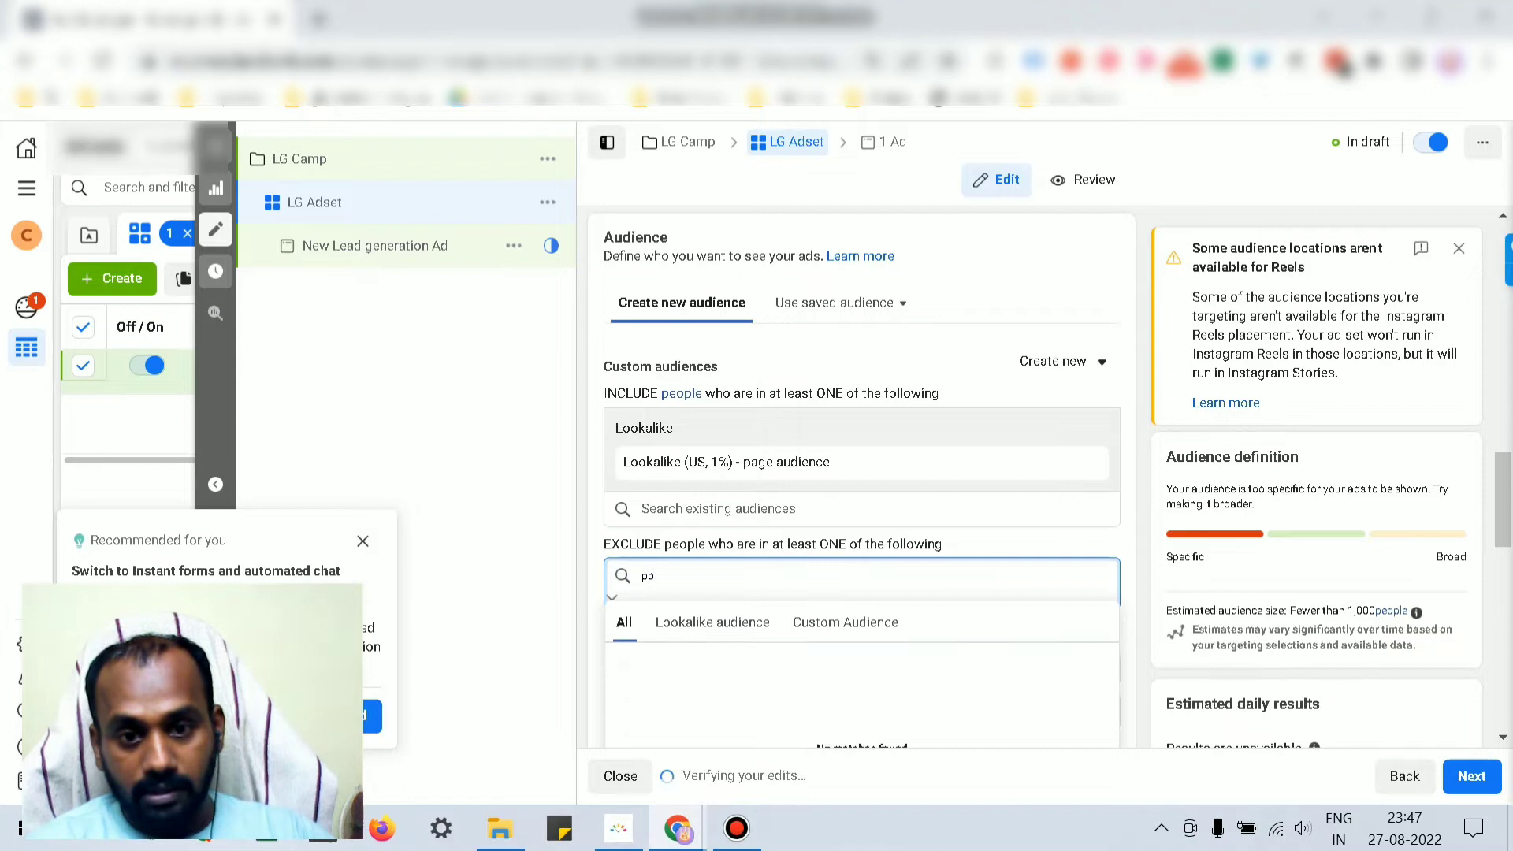
{"action": "key", "text": "BackSpace"}
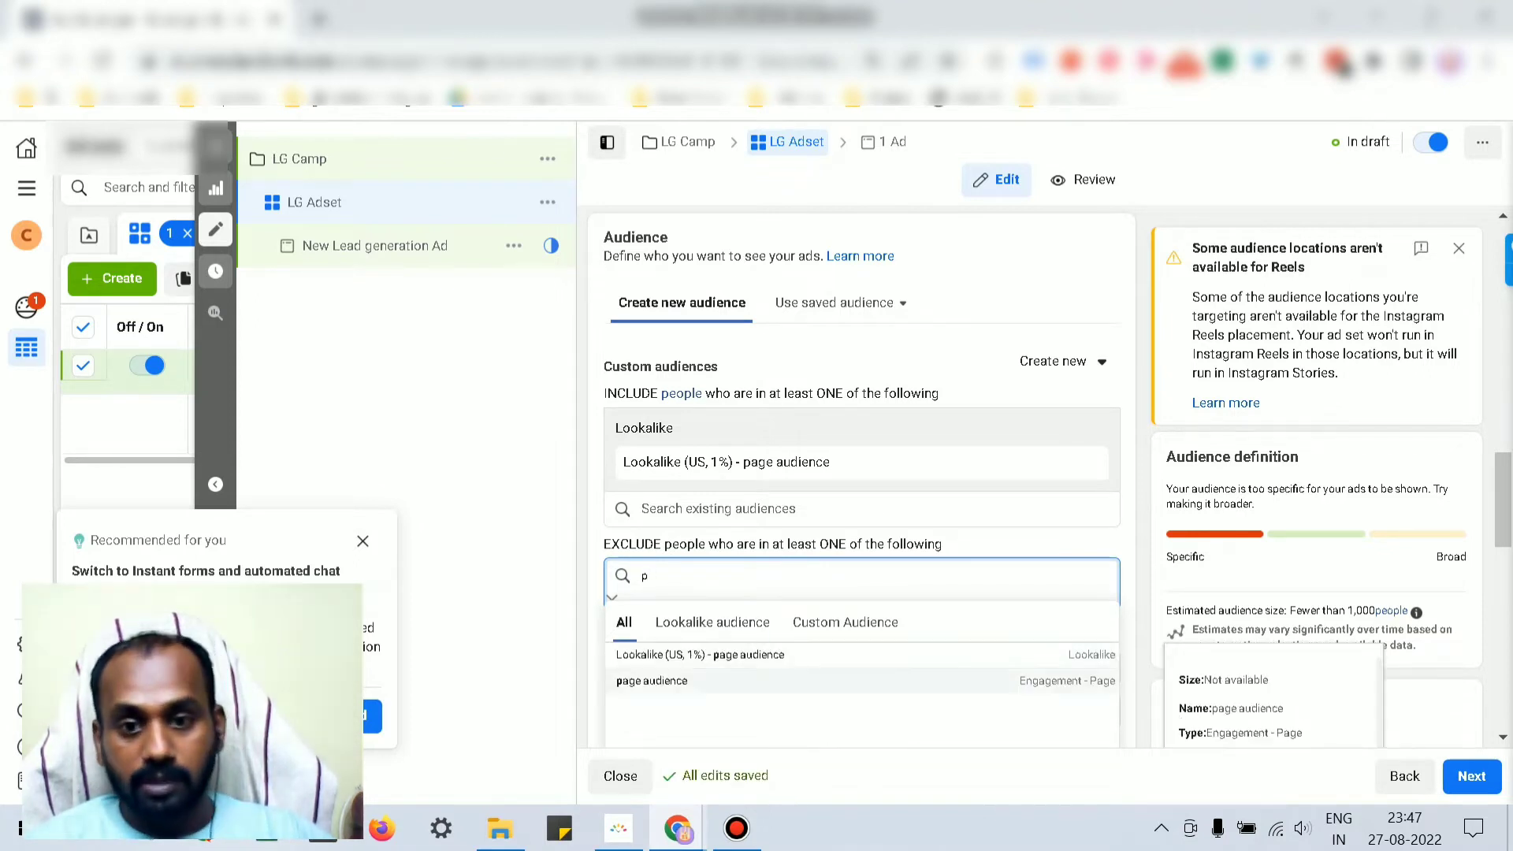
{"action": "left_click", "coordinate": [788, 680]}
{"action": "scroll", "coordinate": [788, 681], "scroll_direction": "down", "scroll_amount": 1}
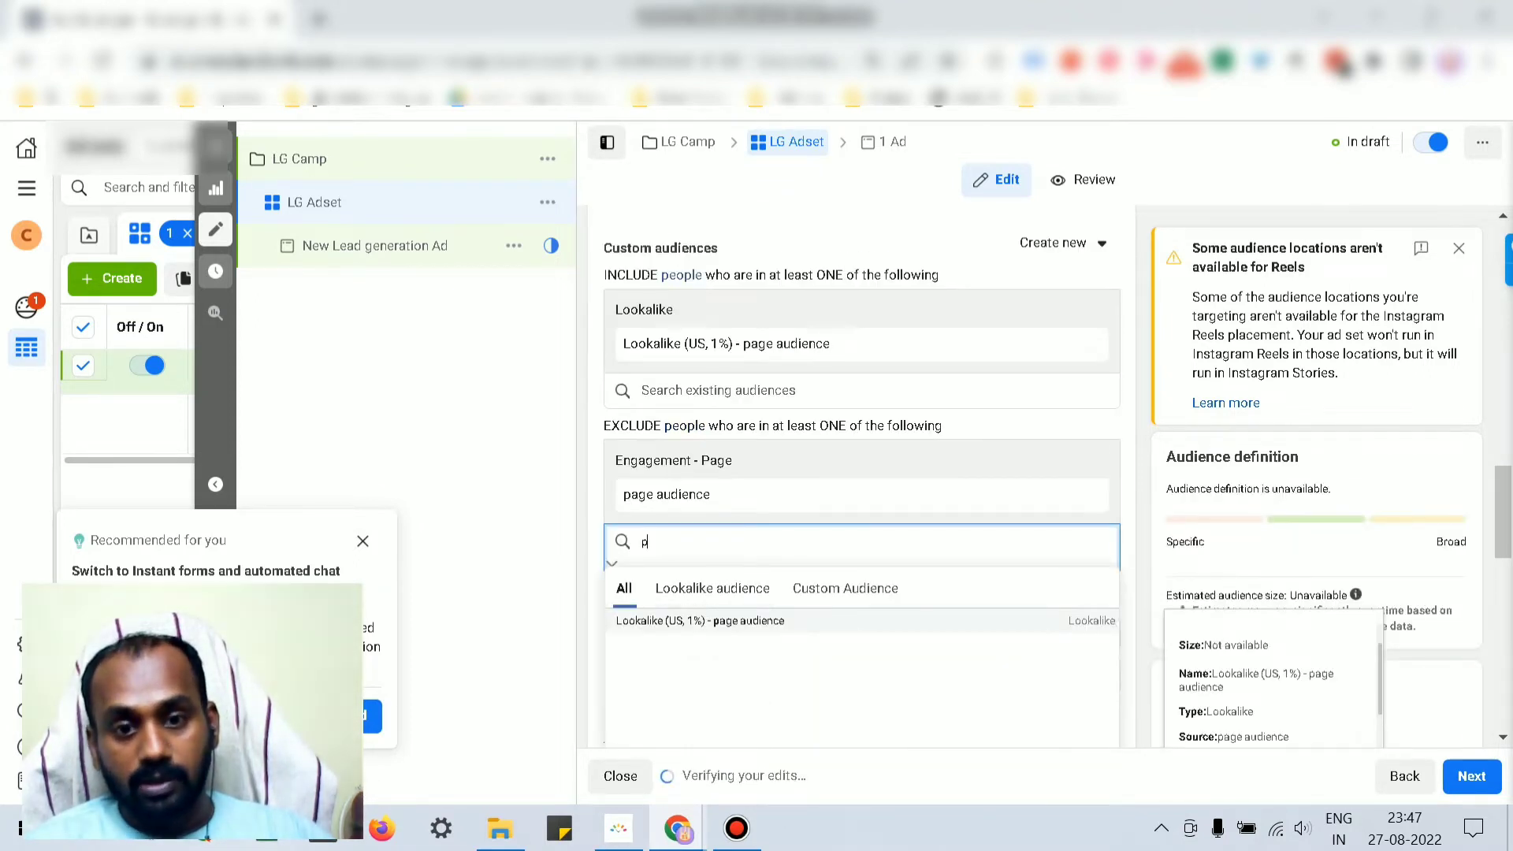
{"action": "key", "text": "BackSpace"}
{"action": "left_click", "coordinate": [906, 460]}
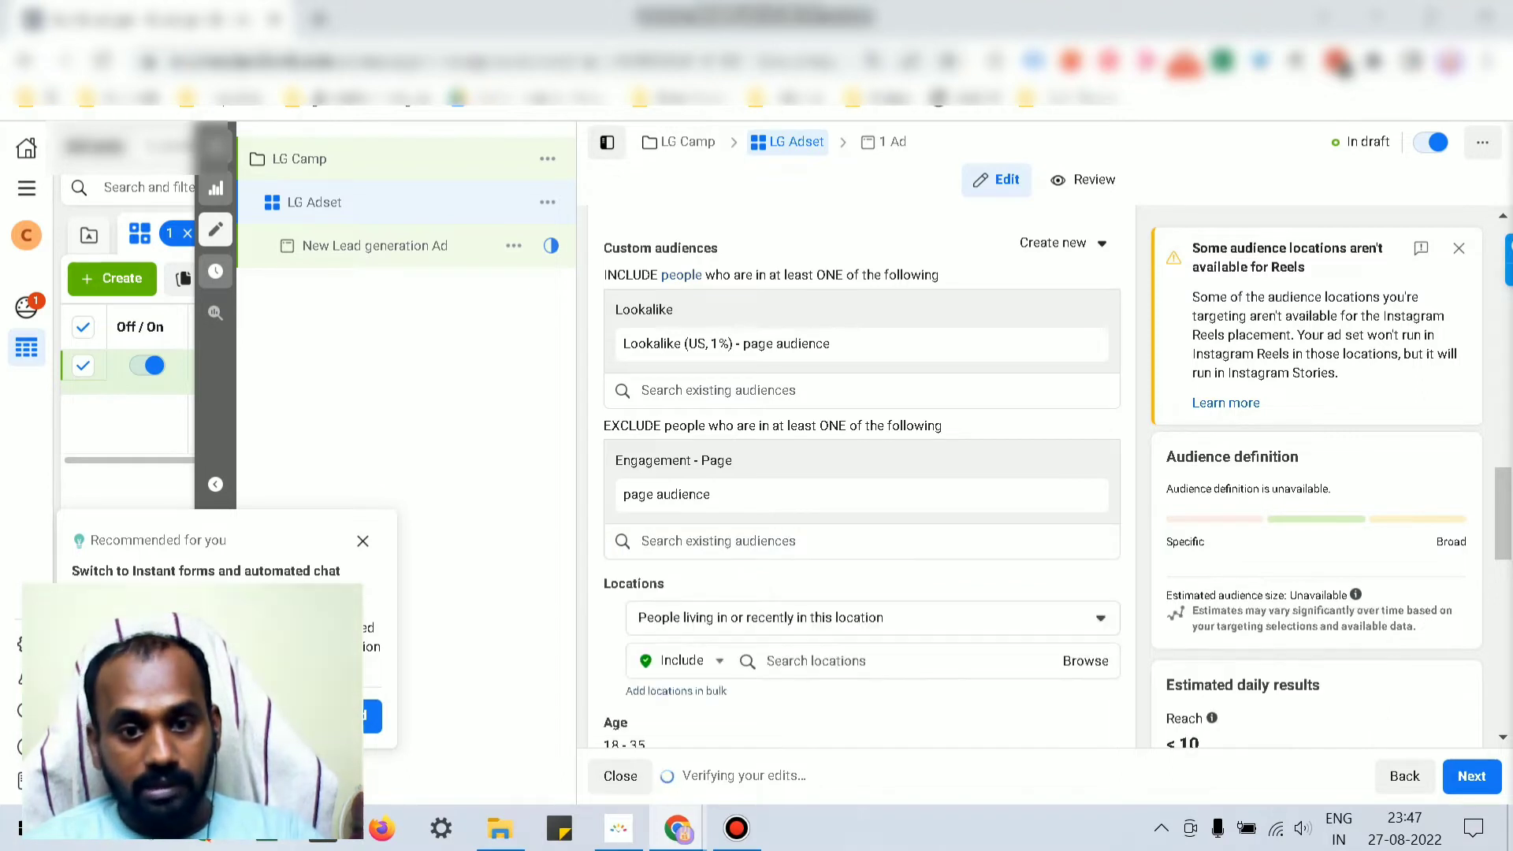
{"action": "scroll", "coordinate": [862, 472], "scroll_direction": "up", "scroll_amount": 3}
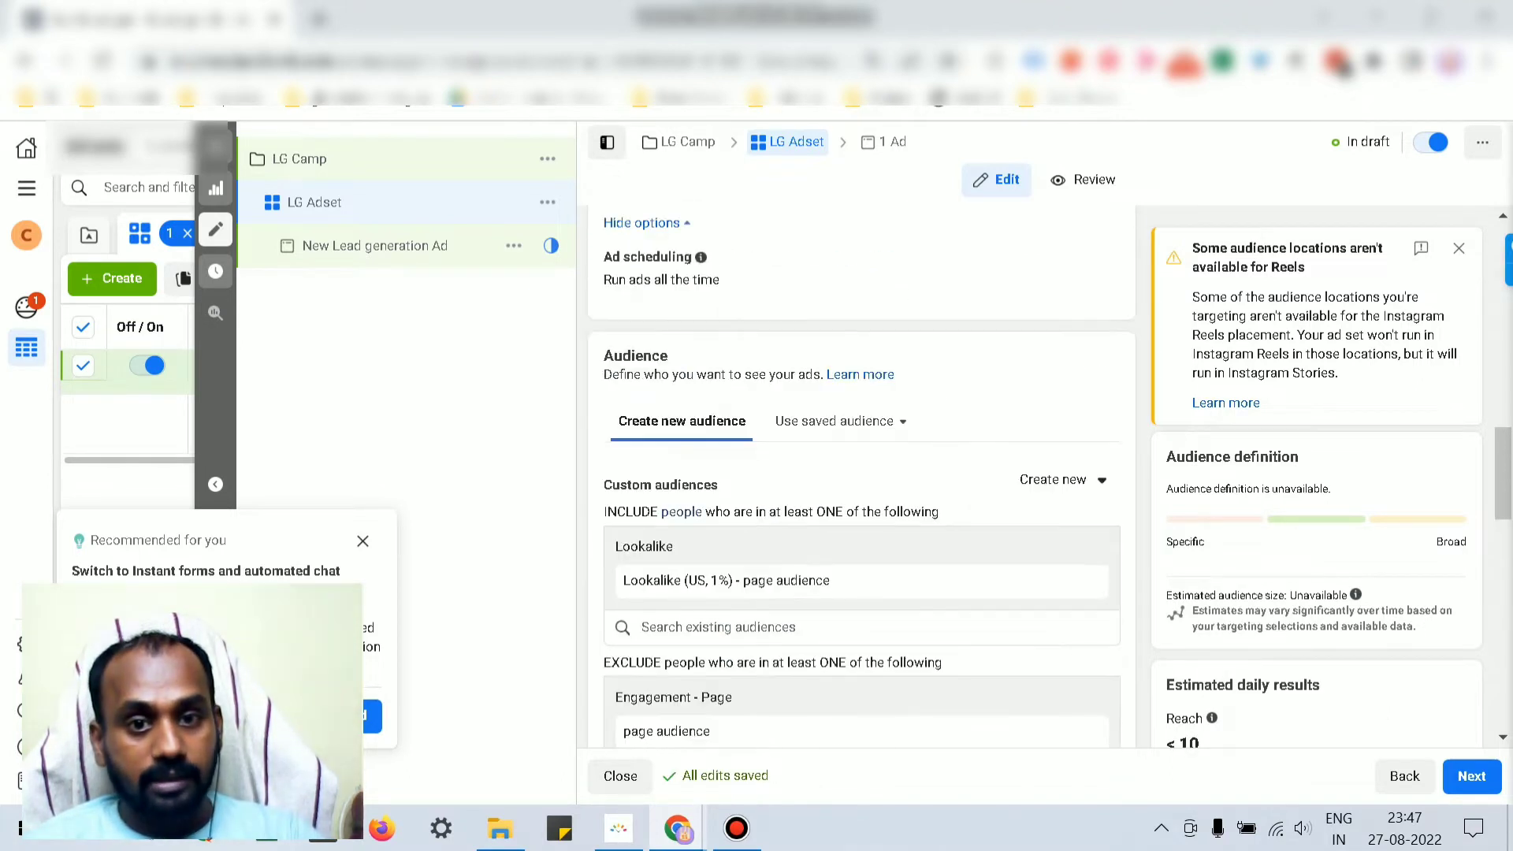
{"action": "scroll", "coordinate": [728, 485], "scroll_direction": "down", "scroll_amount": 1}
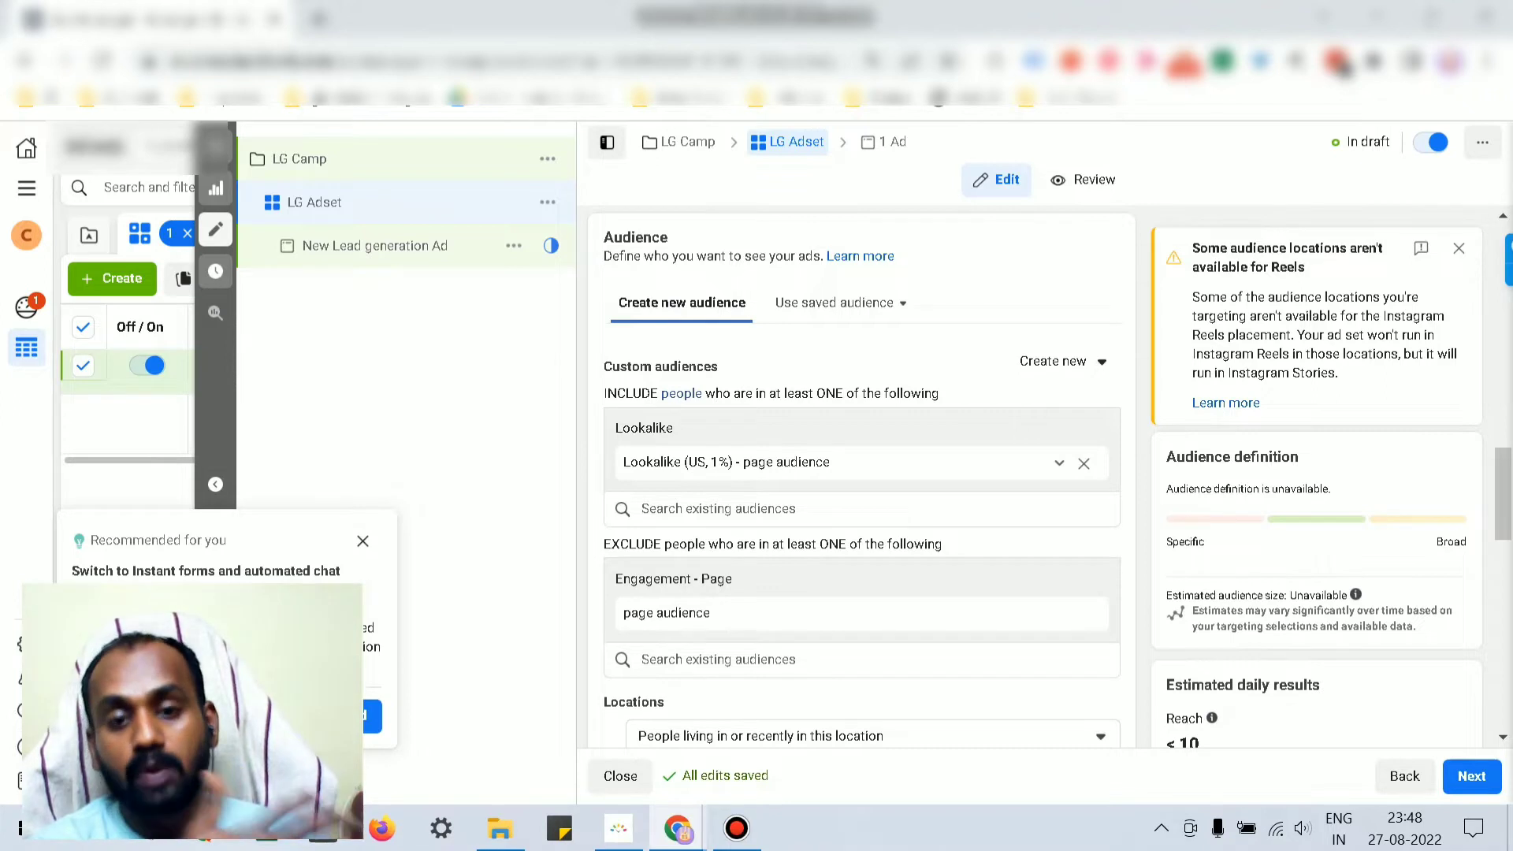
Step: Set the age range to 23–40, then open Gender and Detailed targeting for editing
{"action": "scroll", "coordinate": [867, 441], "scroll_direction": "down", "scroll_amount": 6}
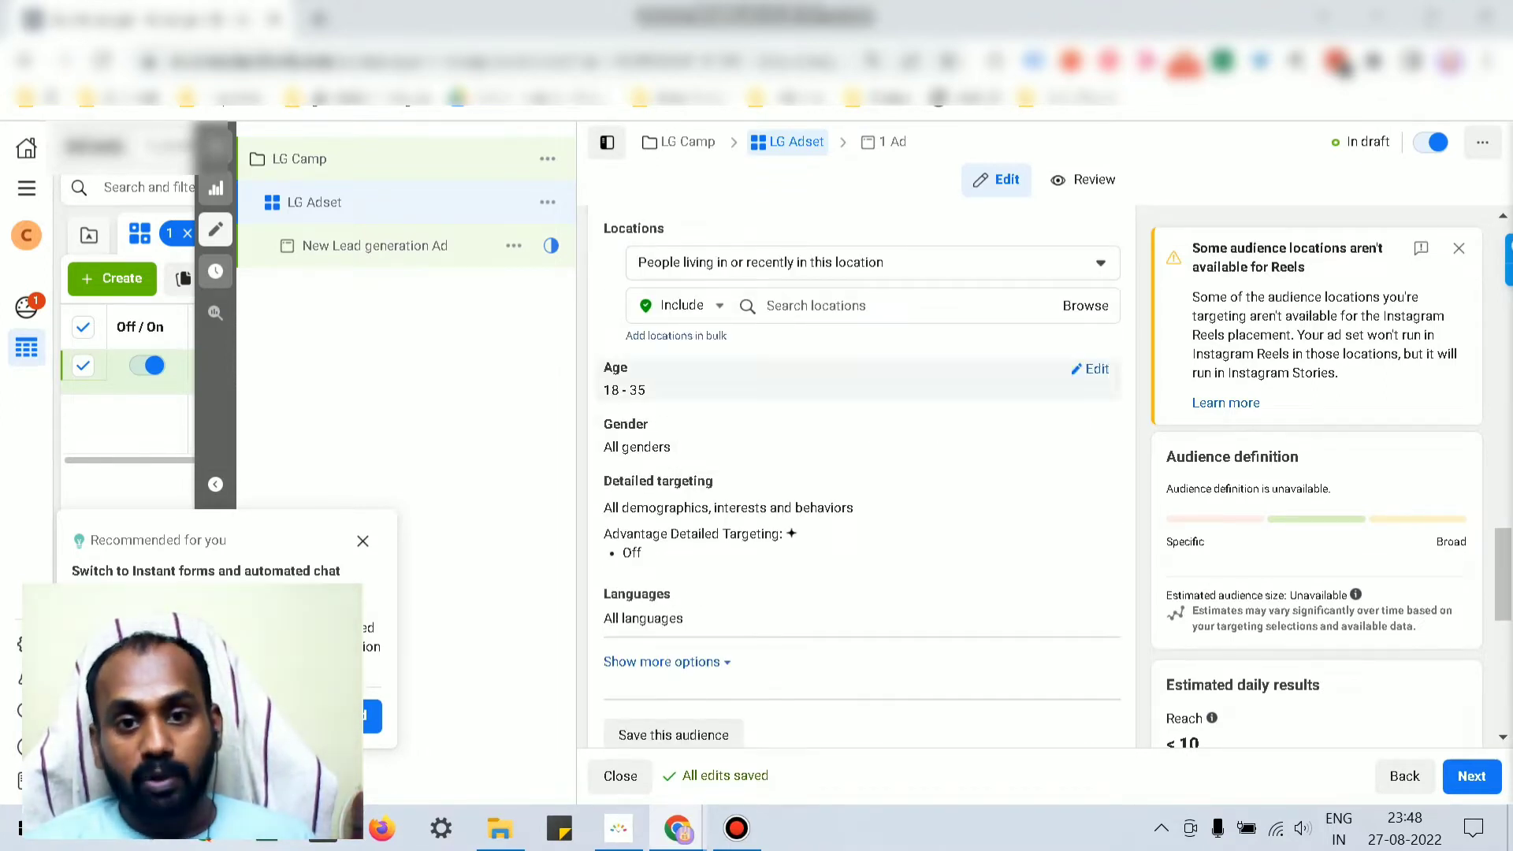
{"action": "left_click", "coordinate": [1097, 369]}
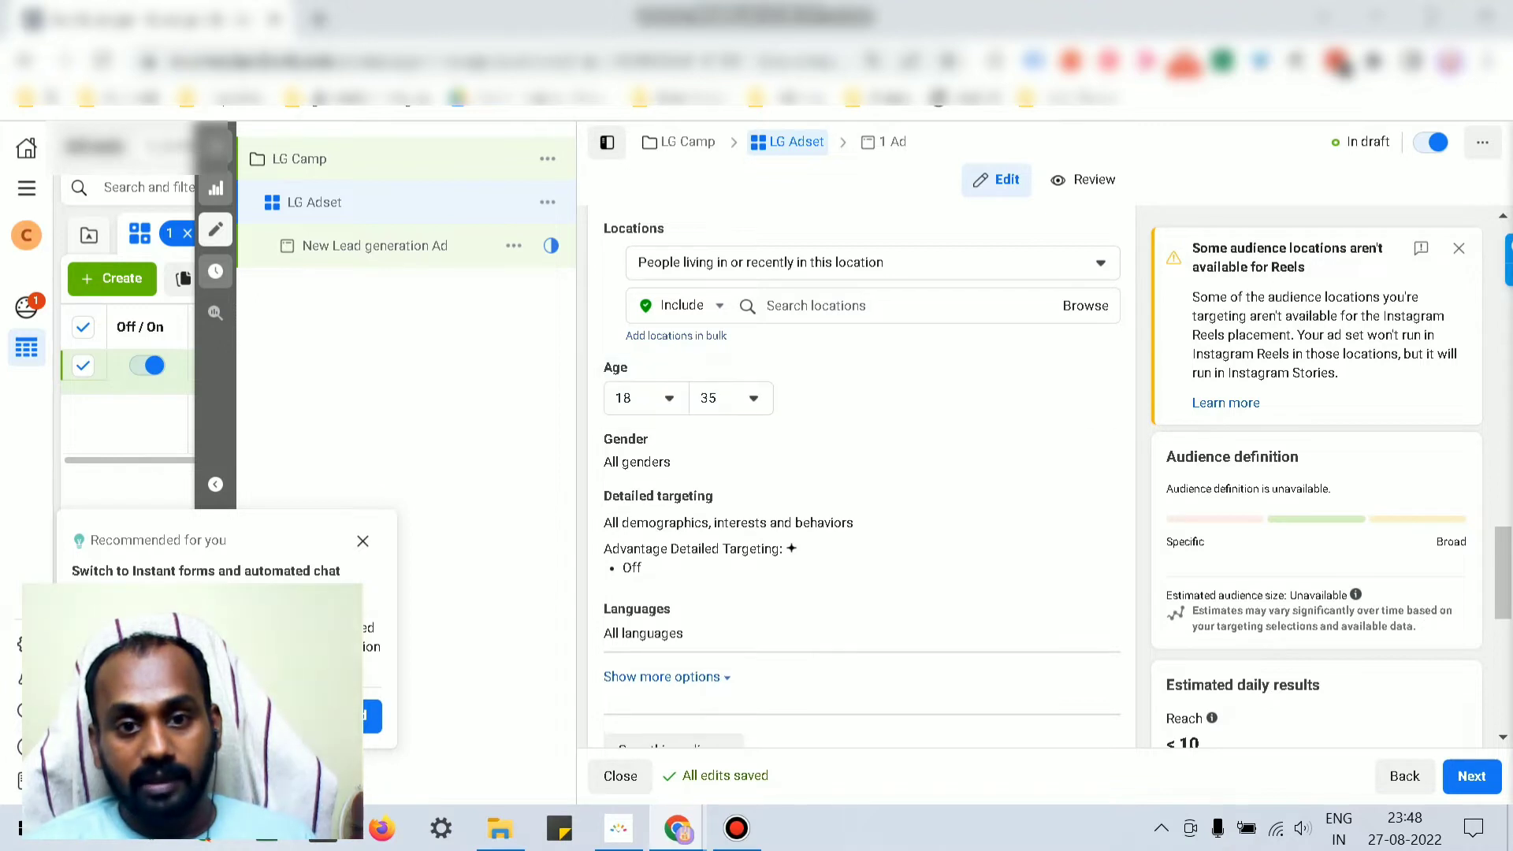
{"action": "left_click", "coordinate": [646, 399]}
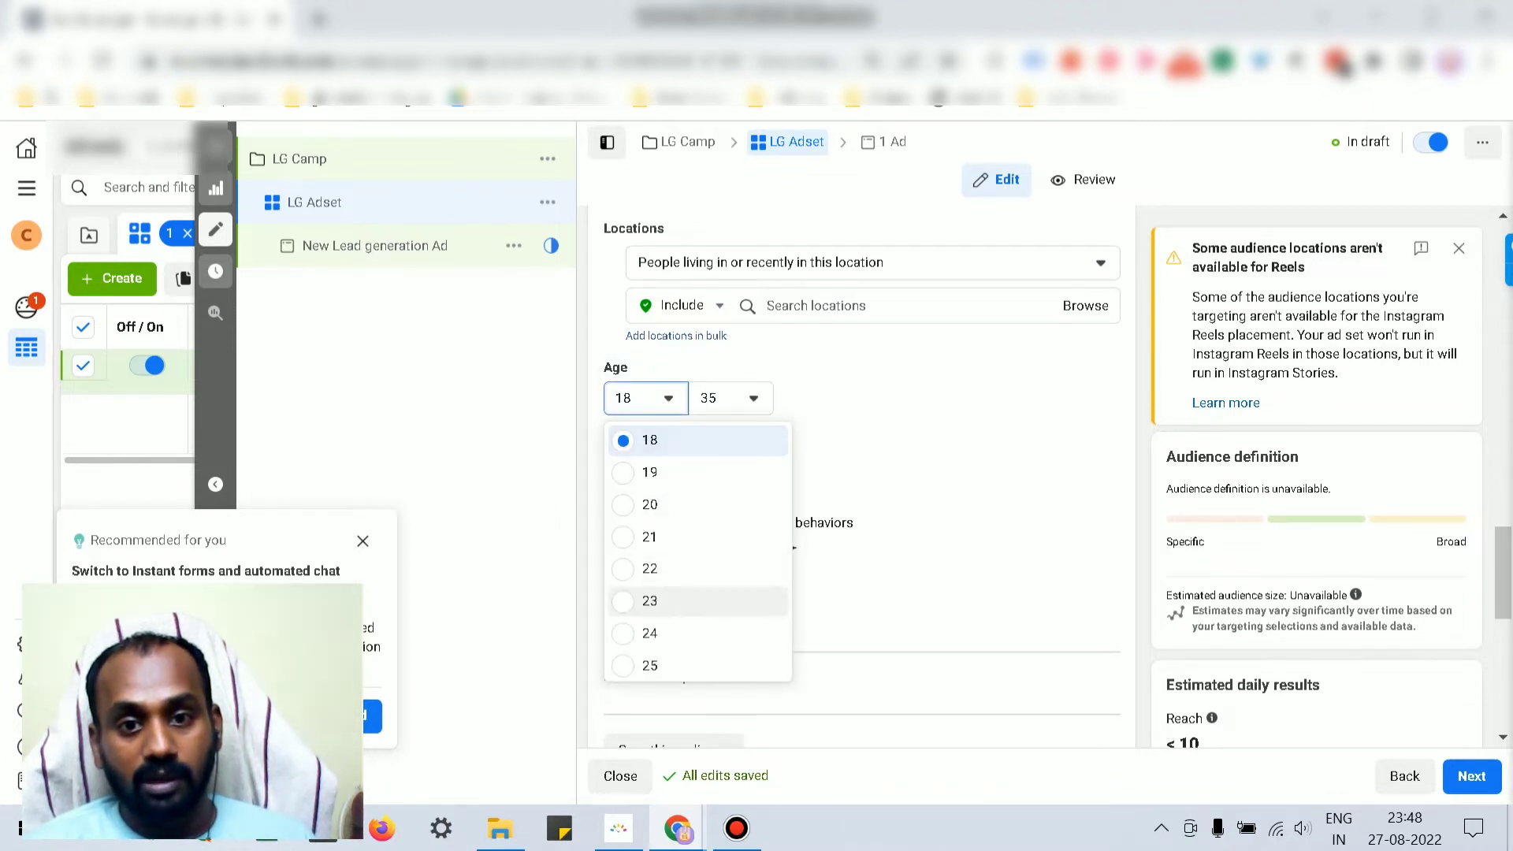
{"action": "left_click", "coordinate": [649, 600]}
{"action": "left_click", "coordinate": [729, 398]}
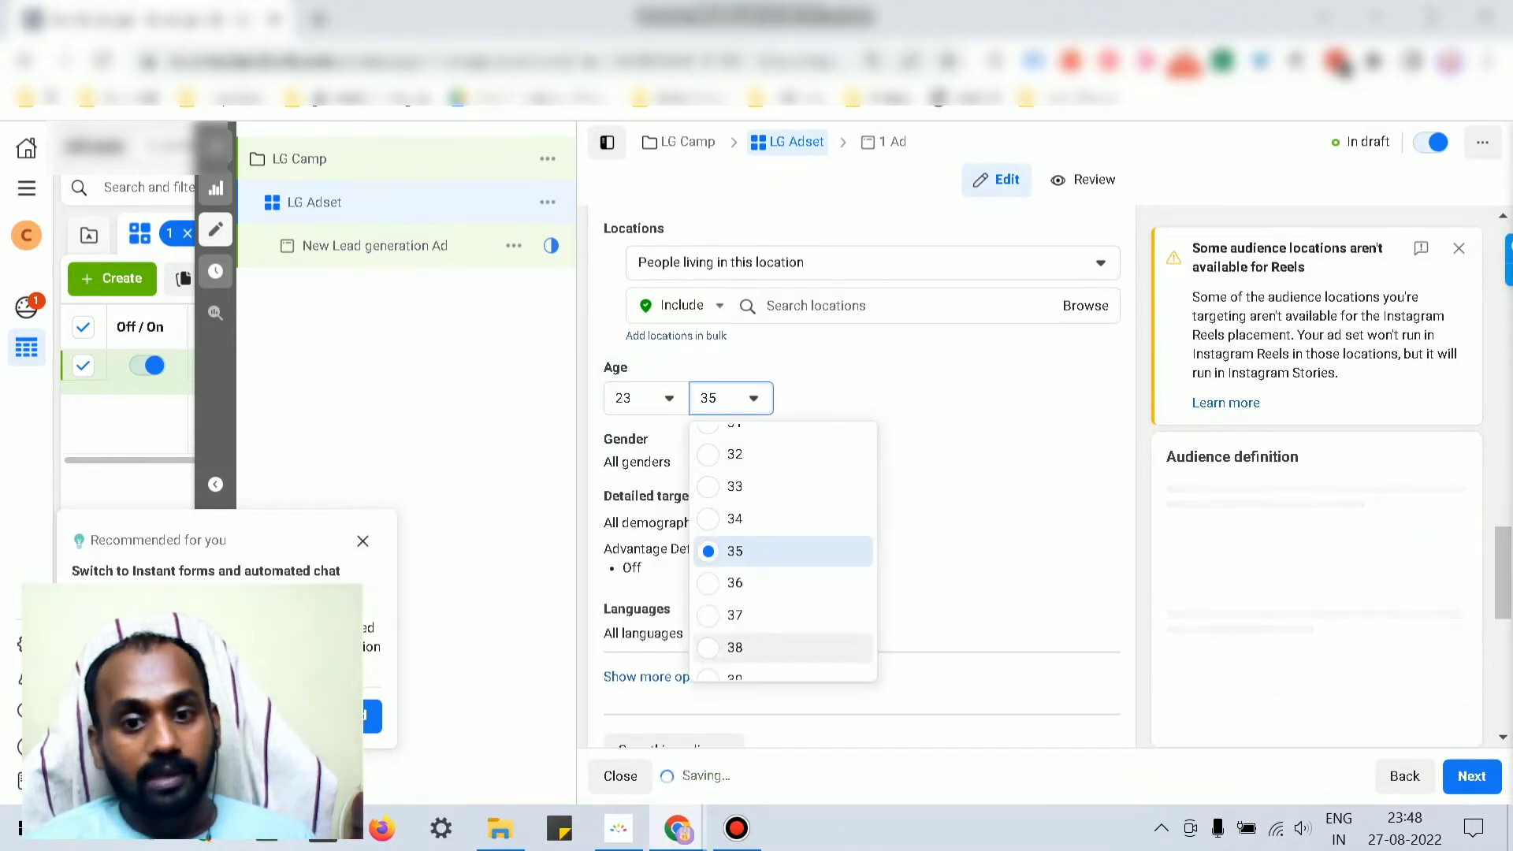
{"action": "scroll", "coordinate": [734, 604], "scroll_direction": "down", "scroll_amount": 3}
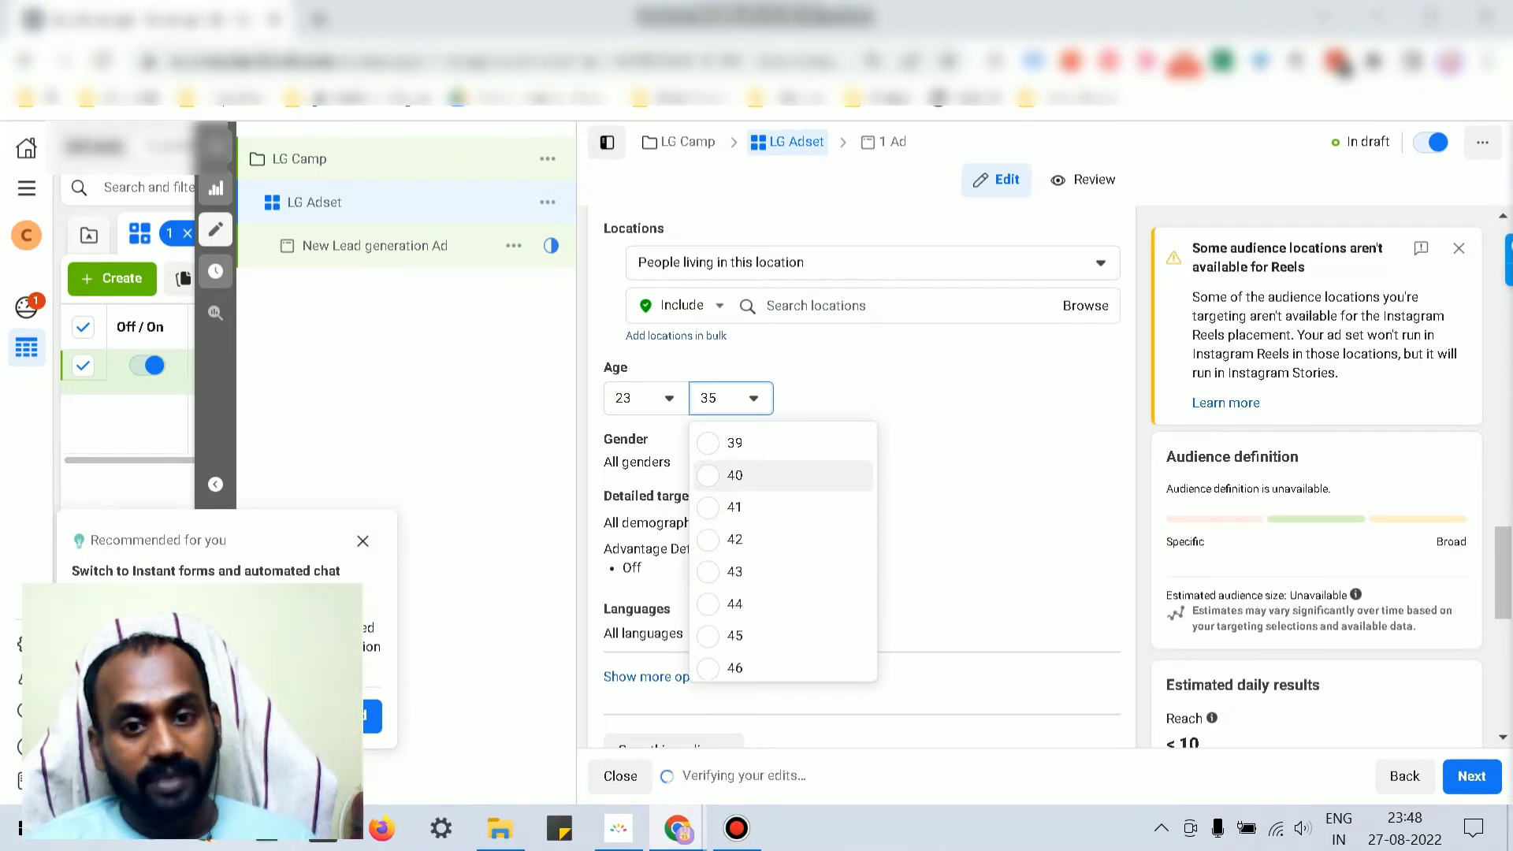
{"action": "left_click", "coordinate": [734, 475]}
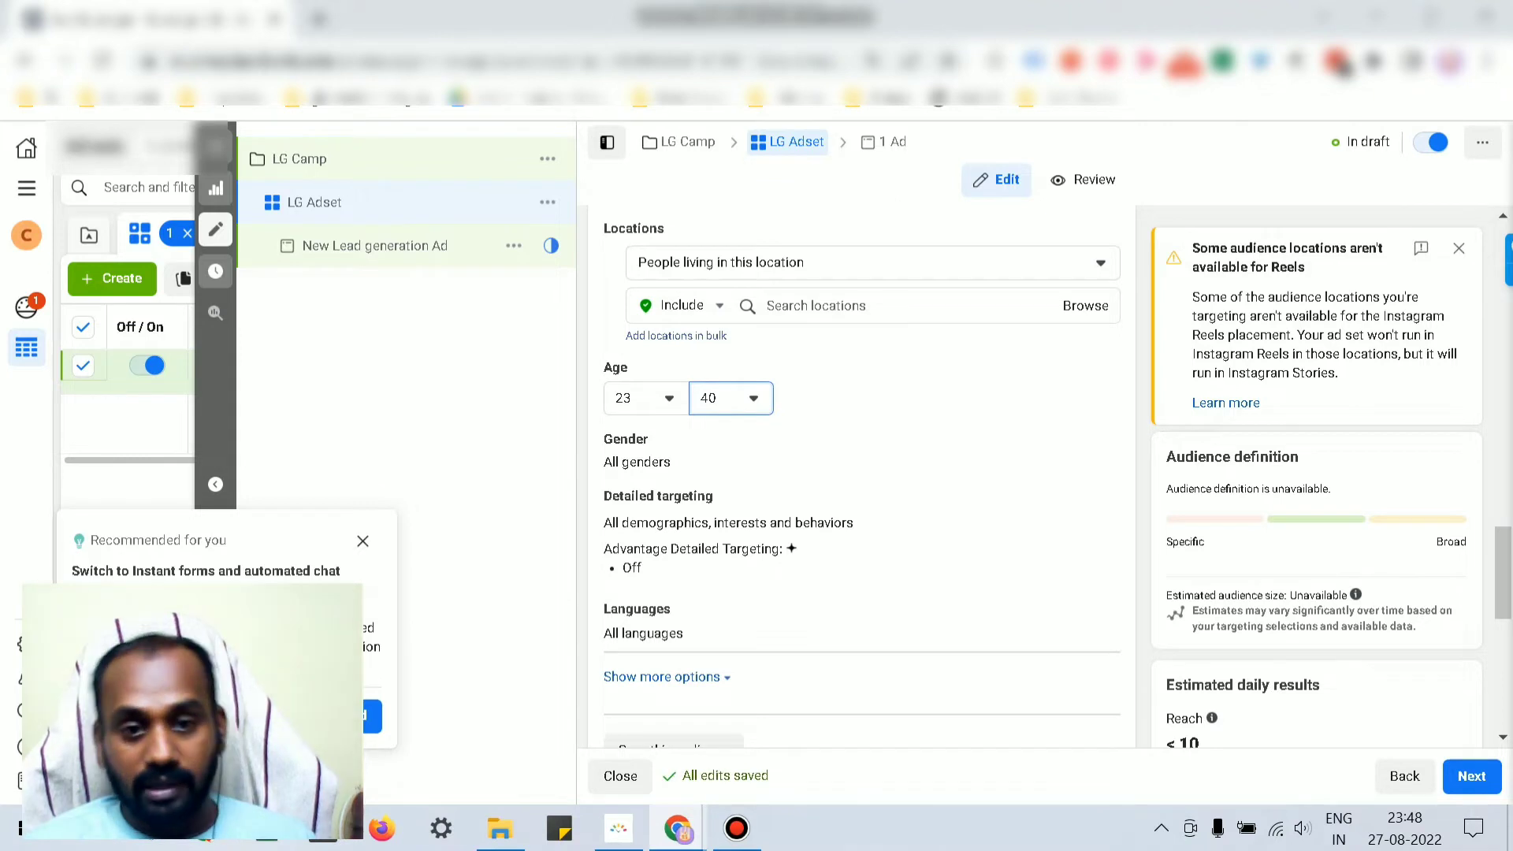
{"action": "left_click", "coordinate": [1089, 441]}
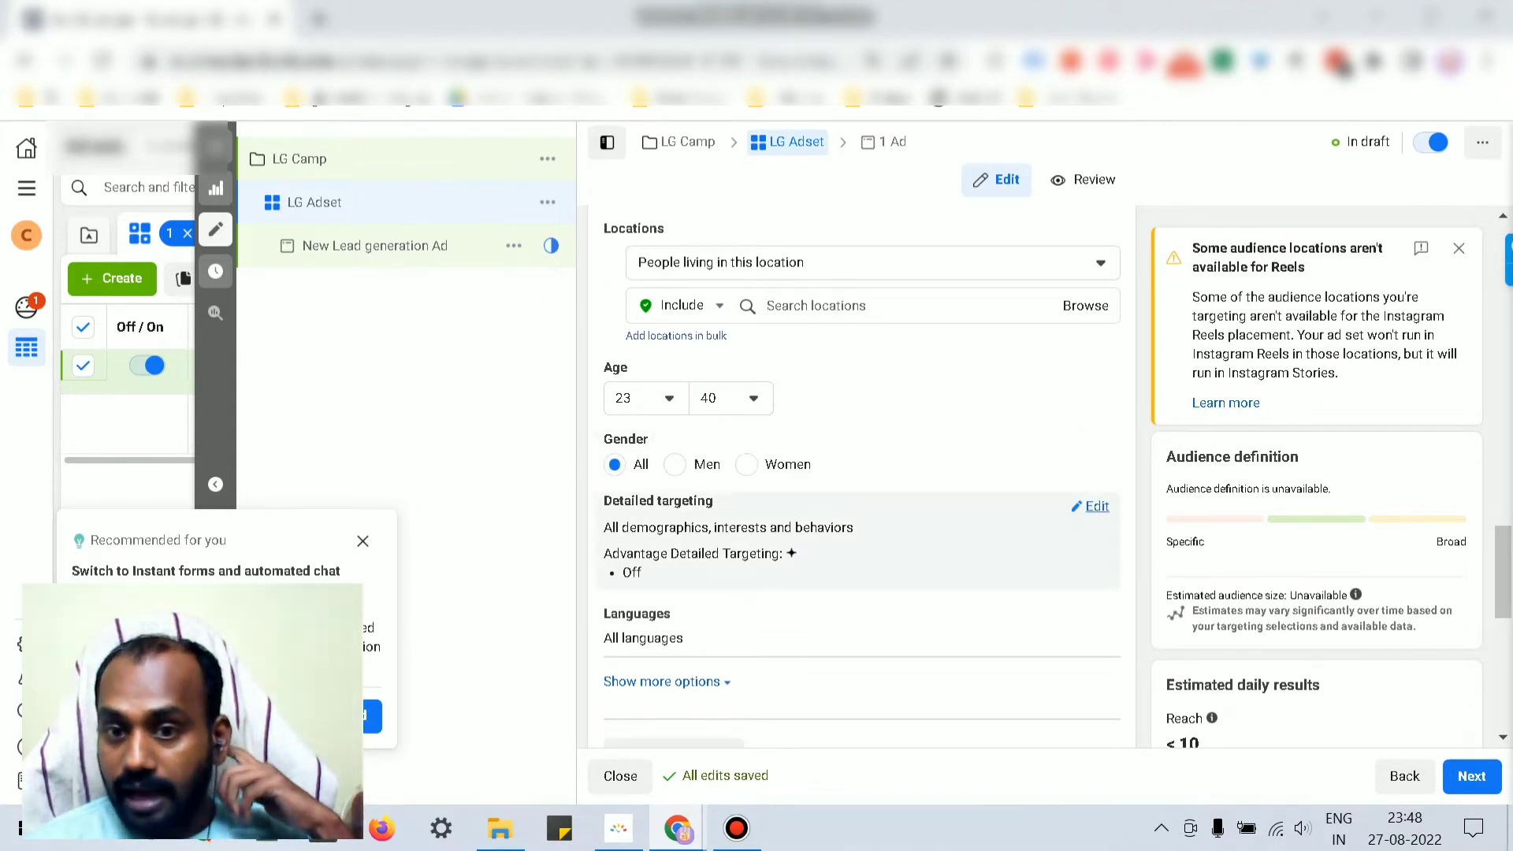
{"action": "left_click", "coordinate": [1093, 507]}
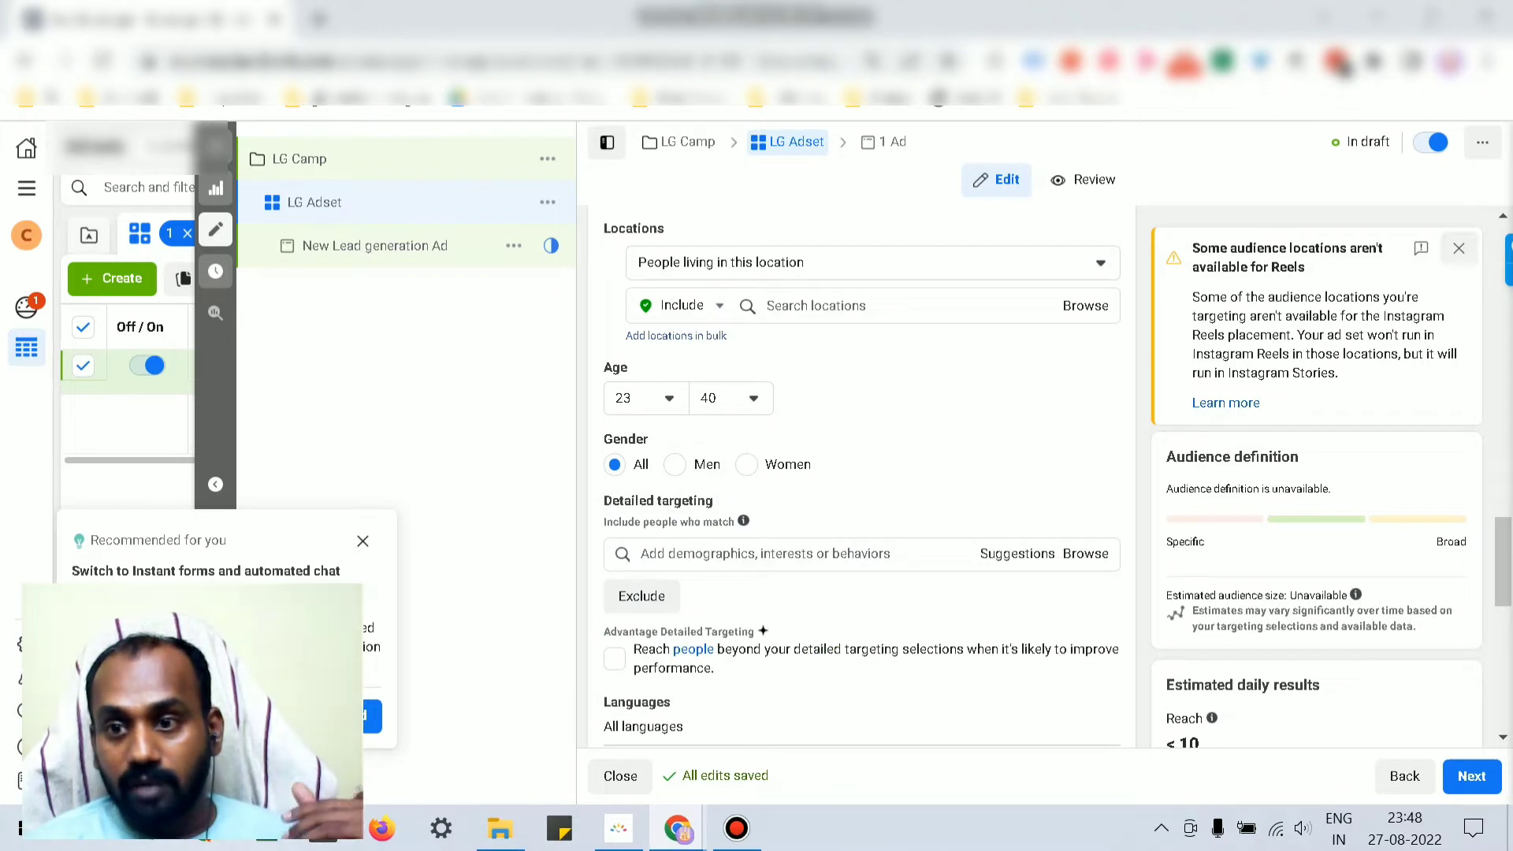
Step: Dismiss the Reels location alert and leave Advantage Detailed Targeting switched off
{"action": "left_click", "coordinate": [1459, 248]}
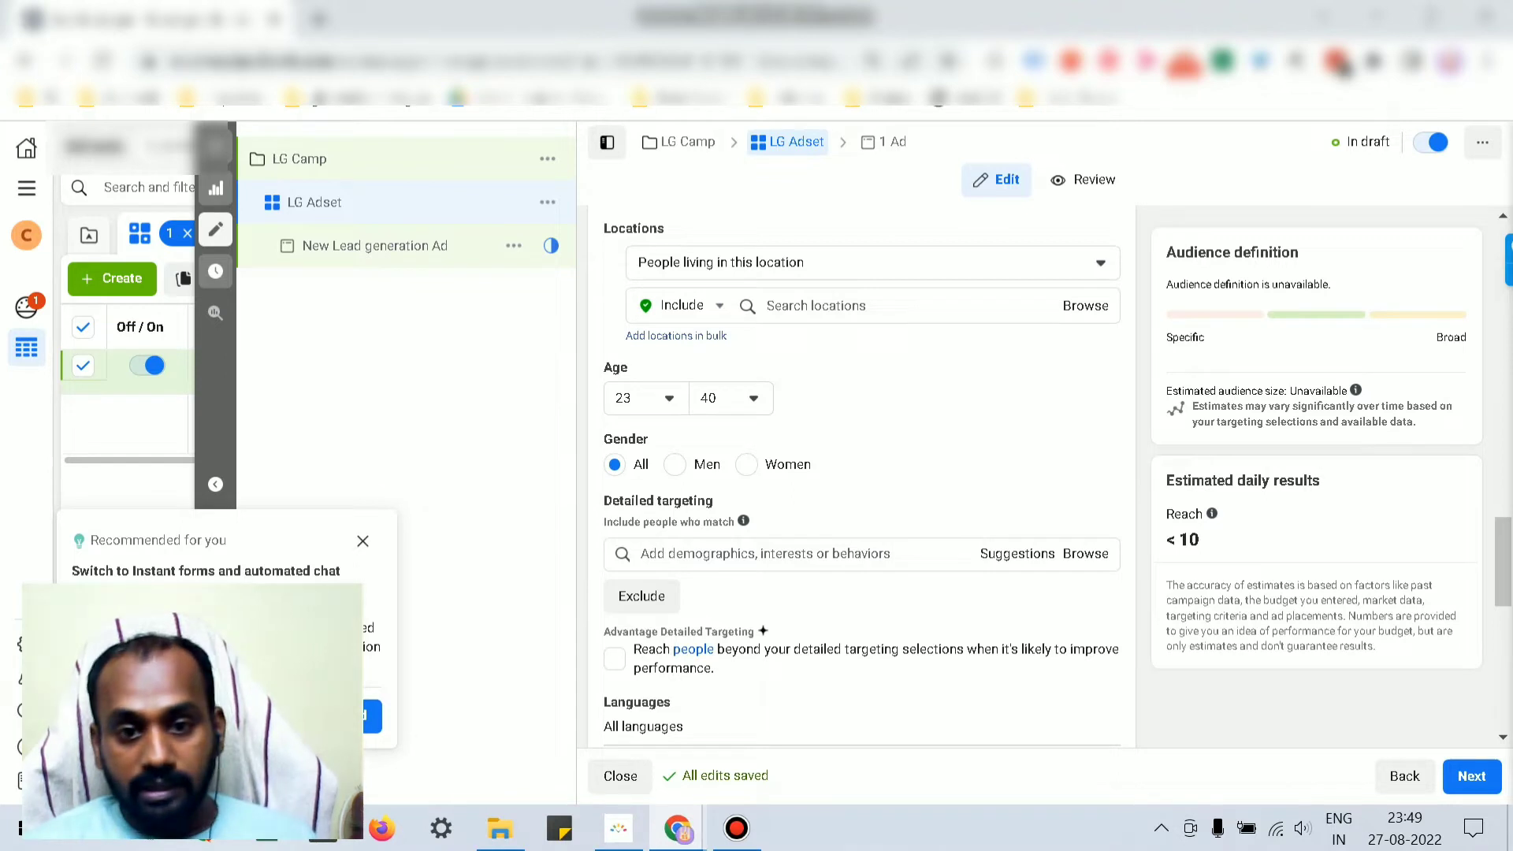
{"action": "left_click", "coordinate": [614, 658]}
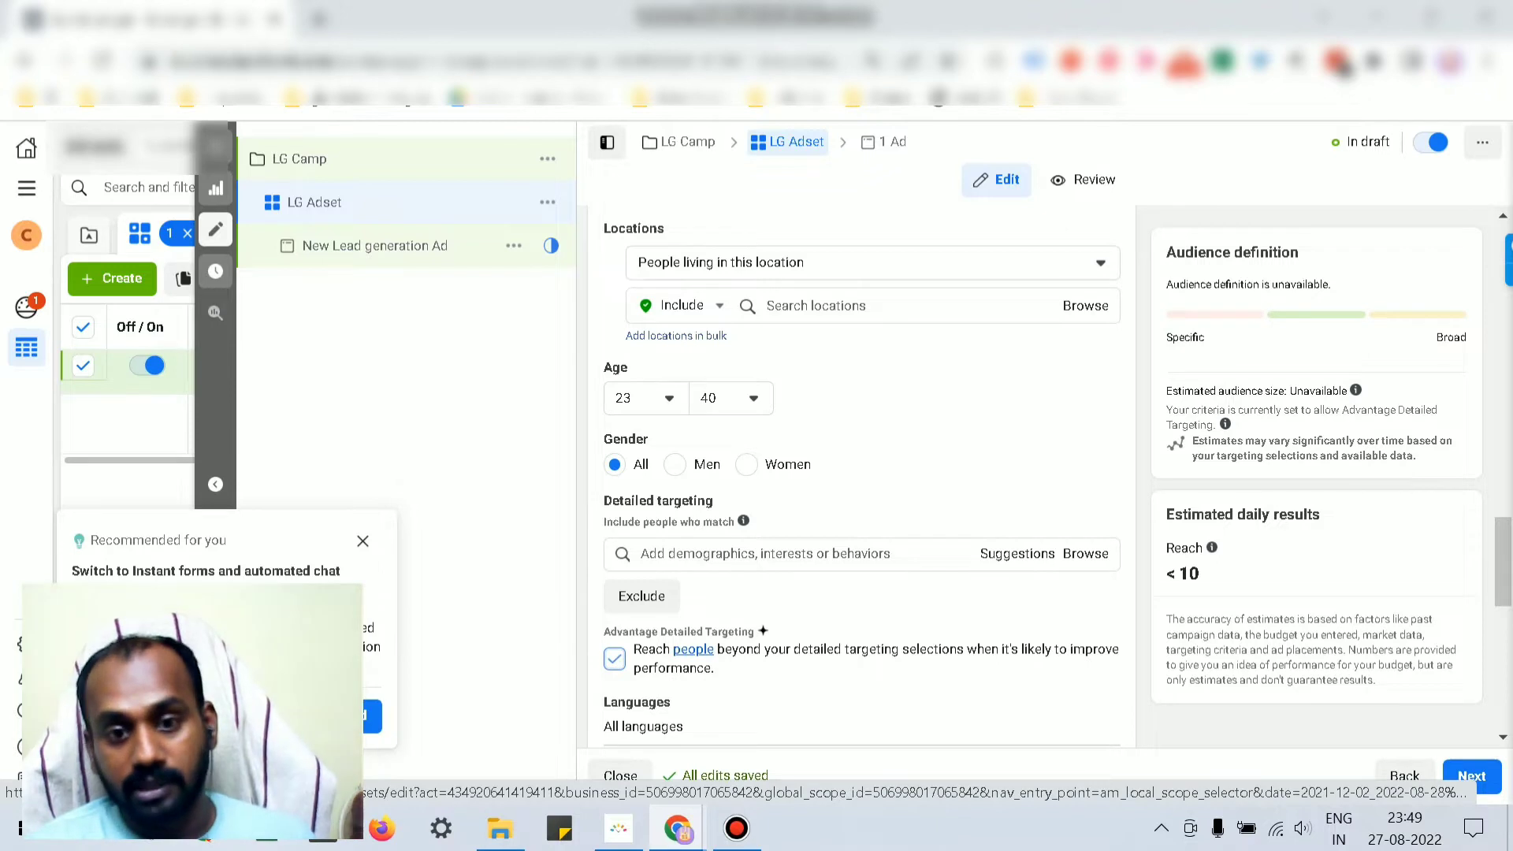
{"action": "left_click", "coordinate": [615, 658]}
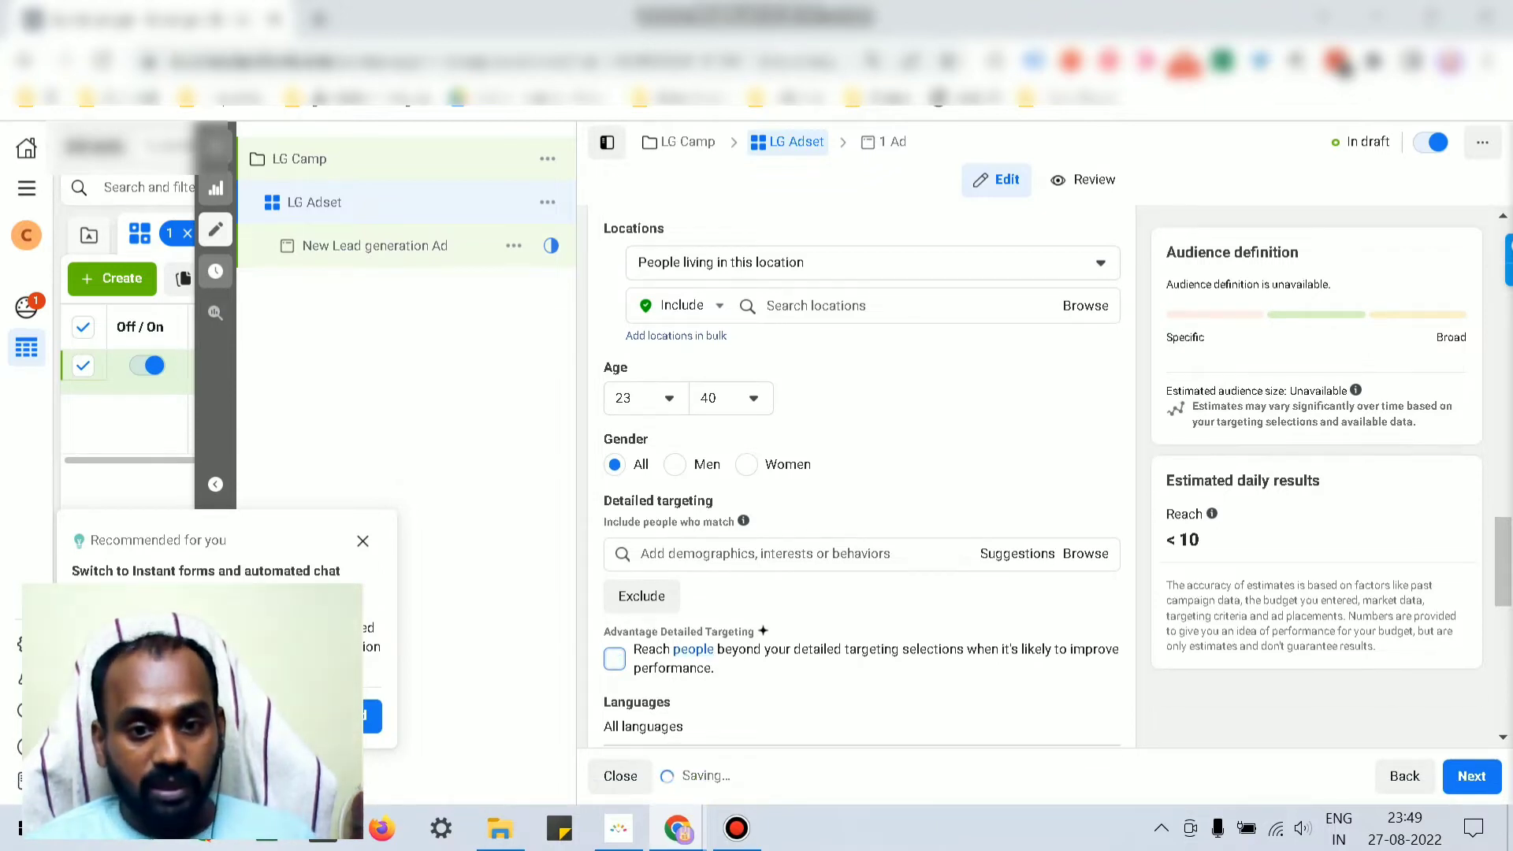
{"action": "scroll", "coordinate": [615, 659], "scroll_direction": "down", "scroll_amount": 2}
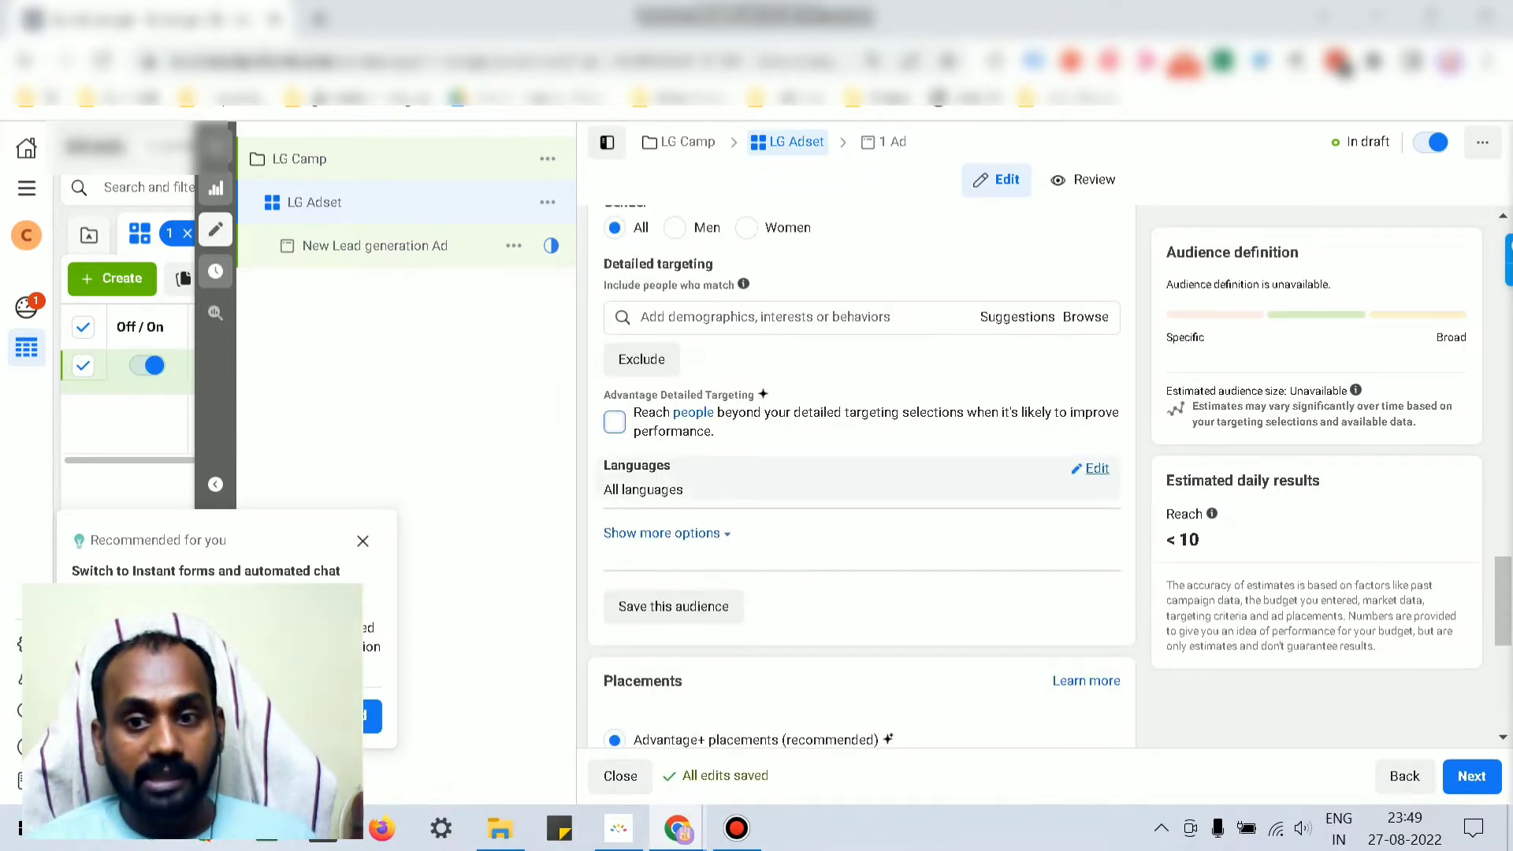
Step: Search the ad set's audience languages for Spanish ('span')
{"action": "left_click", "coordinate": [1090, 469]}
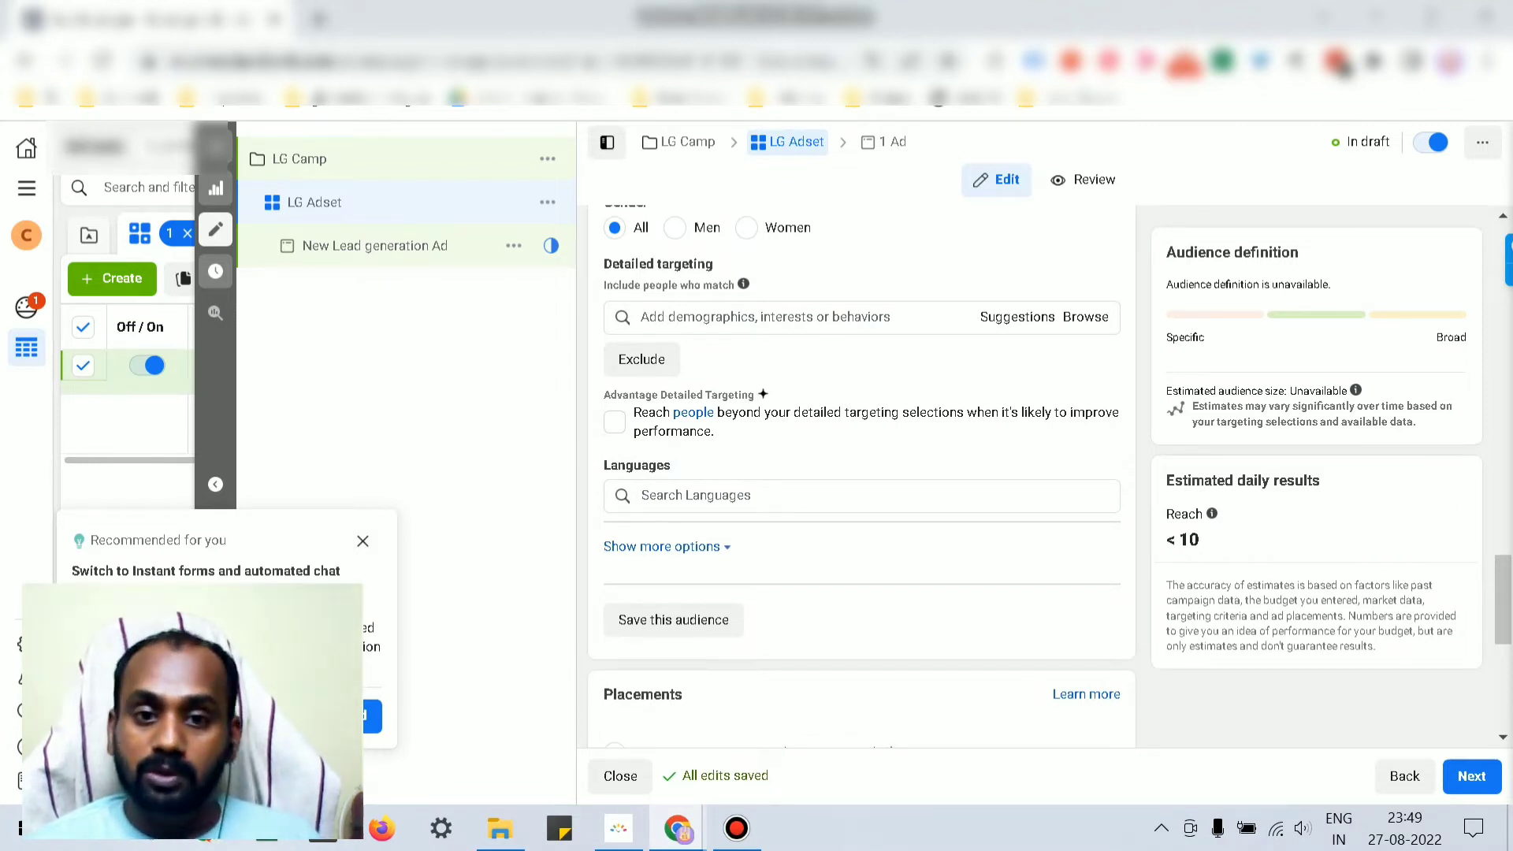
{"action": "left_click", "coordinate": [788, 495]}
{"action": "type", "text": "span"}
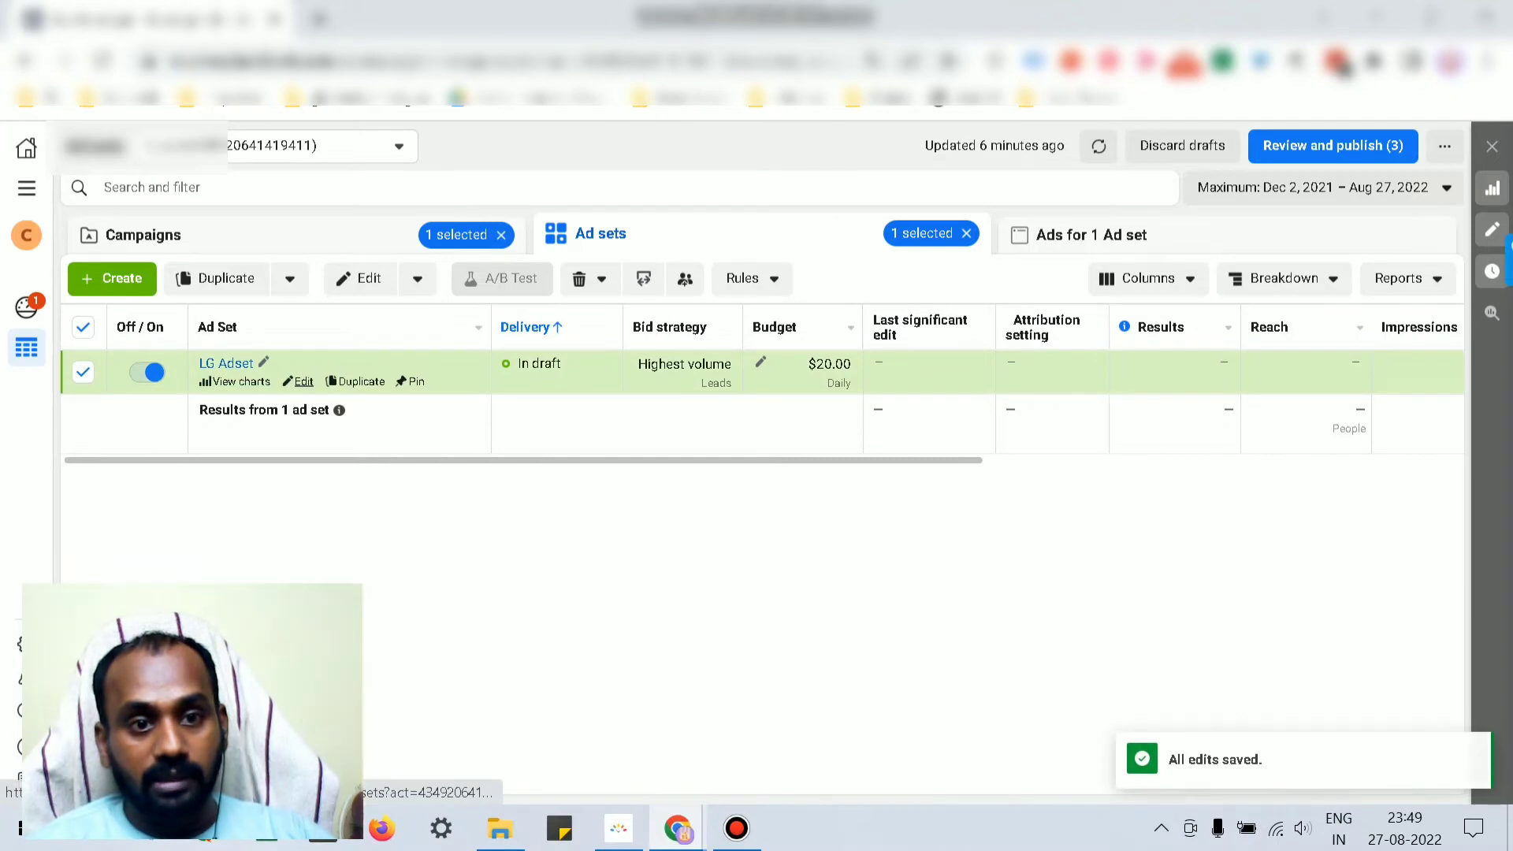
Step: Reopen LG Adset and scroll to Placements, briefly expanding then collapsing the extra placement options
{"action": "left_click", "coordinate": [303, 381]}
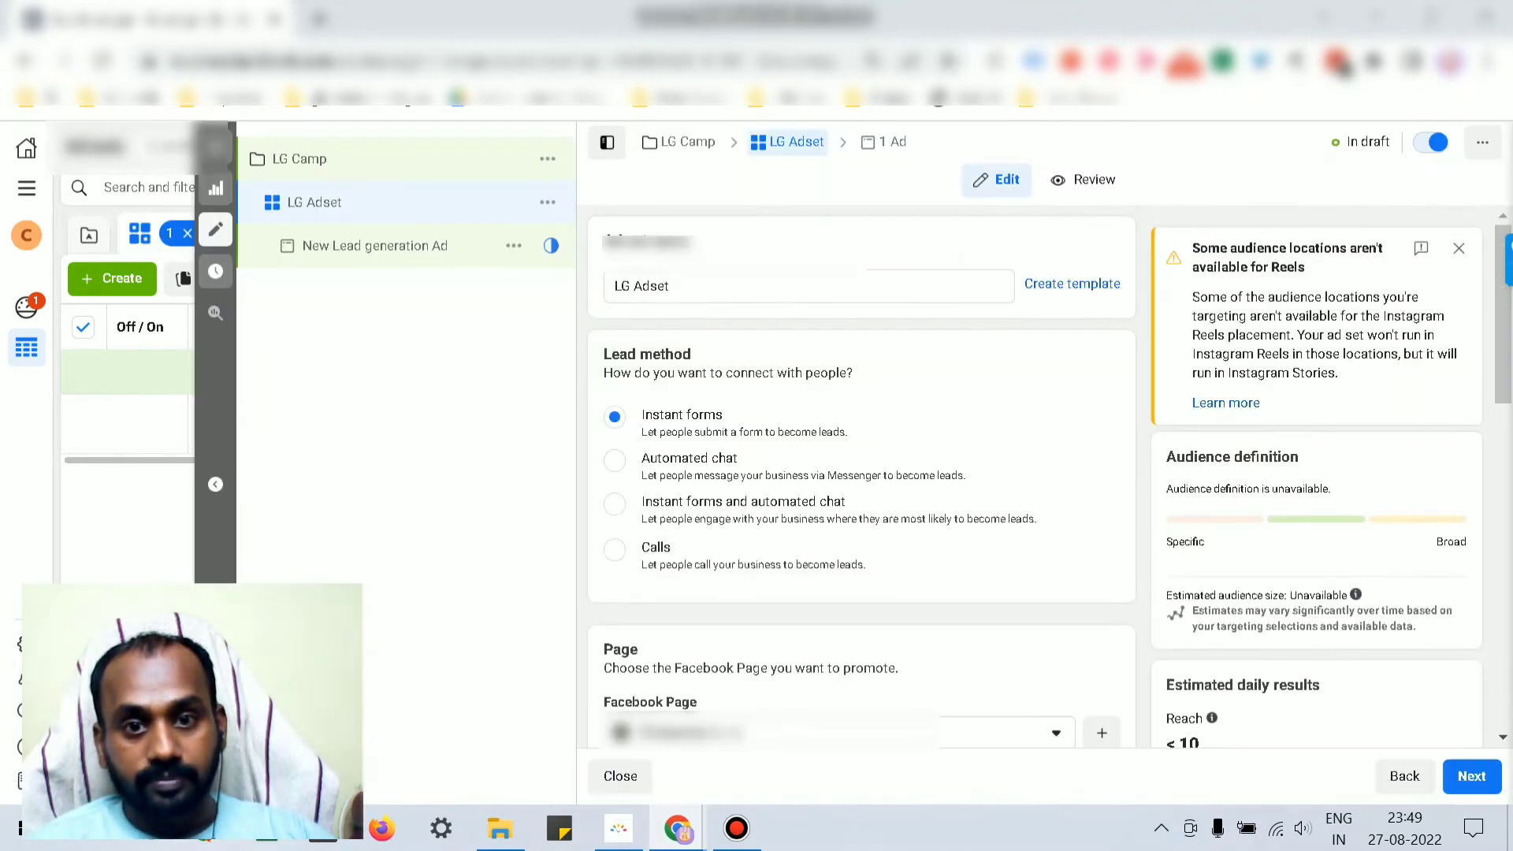
{"action": "scroll", "coordinate": [859, 473], "scroll_direction": "down", "scroll_amount": 5}
{"action": "scroll", "coordinate": [859, 473], "scroll_direction": "down", "scroll_amount": 20}
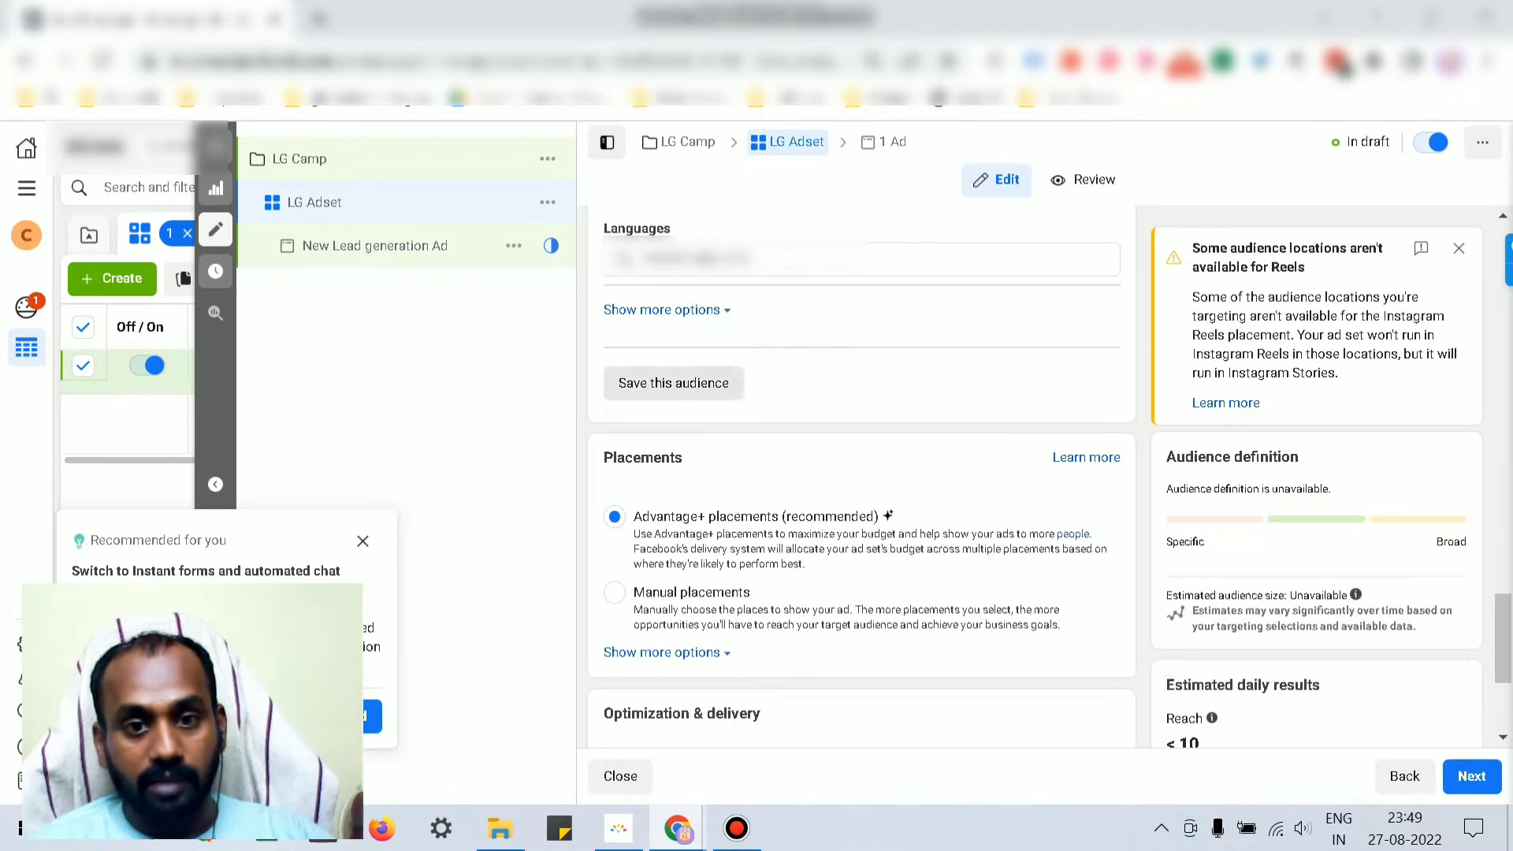
{"action": "scroll", "coordinate": [859, 473], "scroll_direction": "down", "scroll_amount": 3}
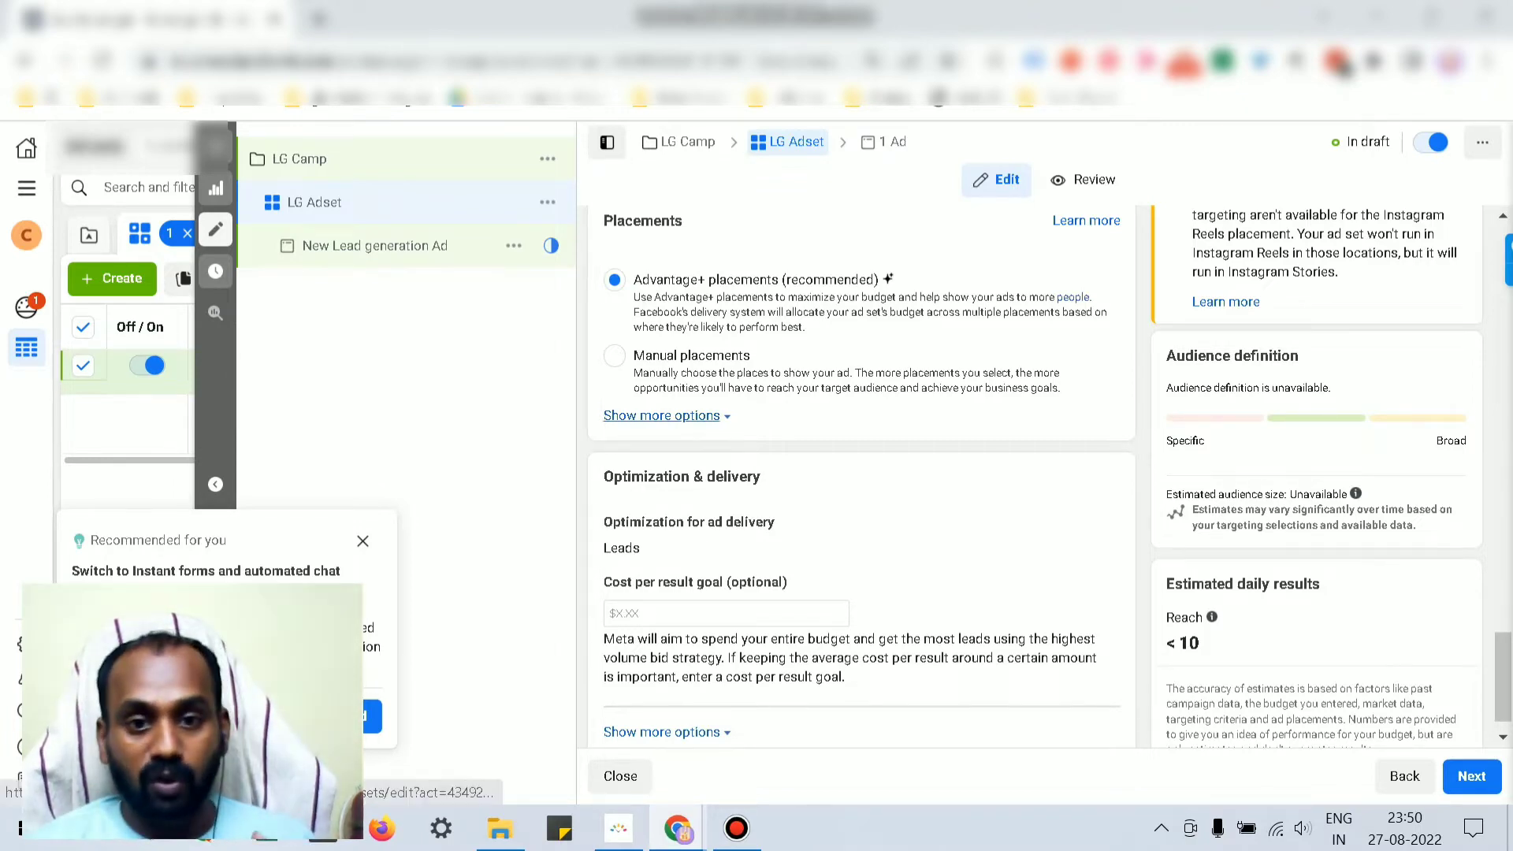
{"action": "left_click", "coordinate": [662, 416]}
{"action": "left_click", "coordinate": [661, 415]}
{"action": "scroll", "coordinate": [660, 415], "scroll_direction": "down", "scroll_amount": 1}
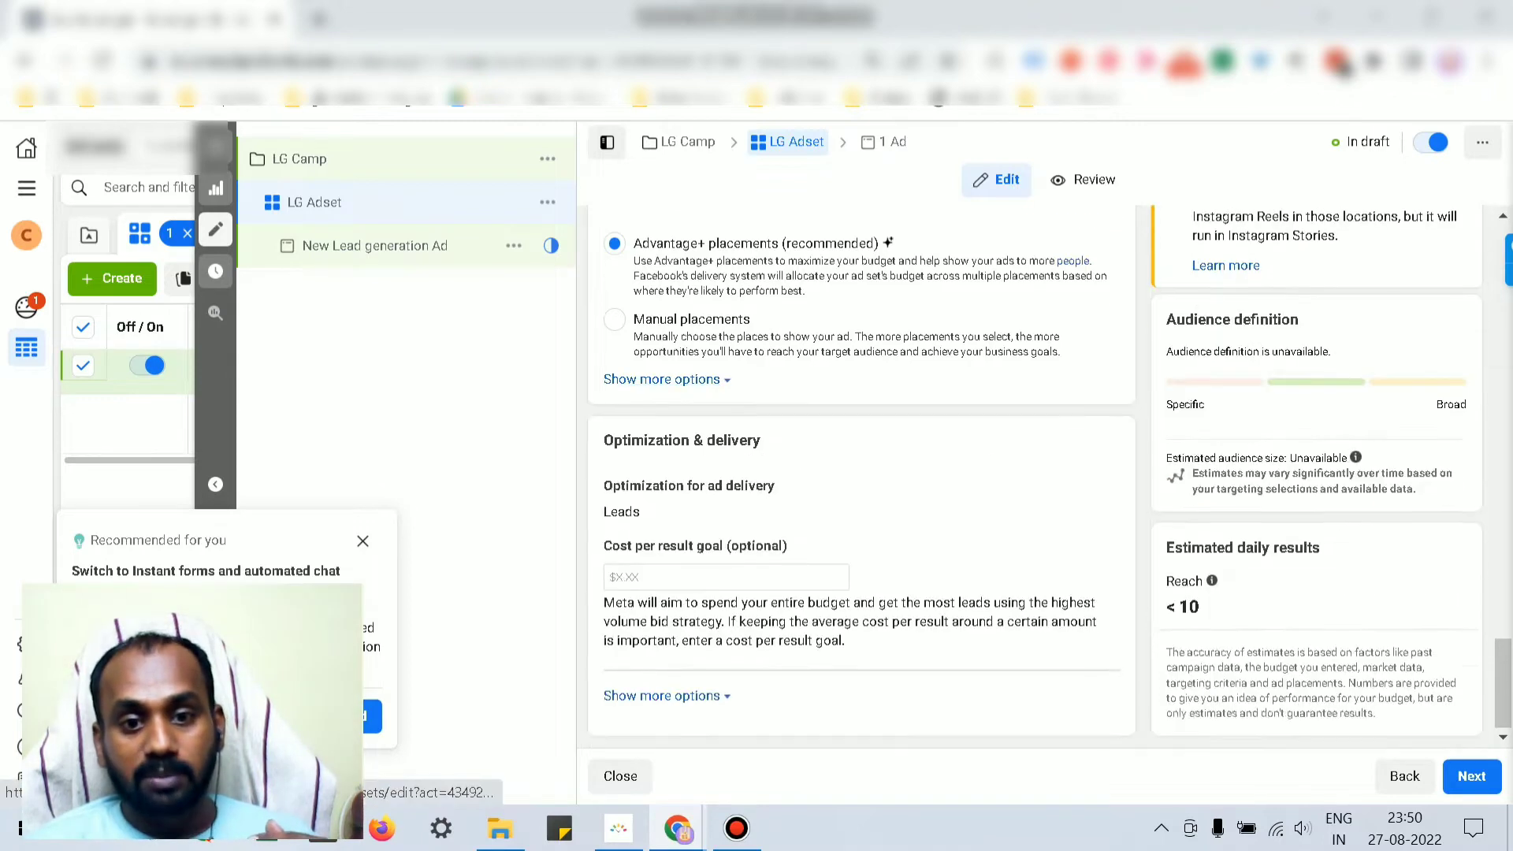
{"action": "scroll", "coordinate": [661, 416], "scroll_direction": "up", "scroll_amount": 1}
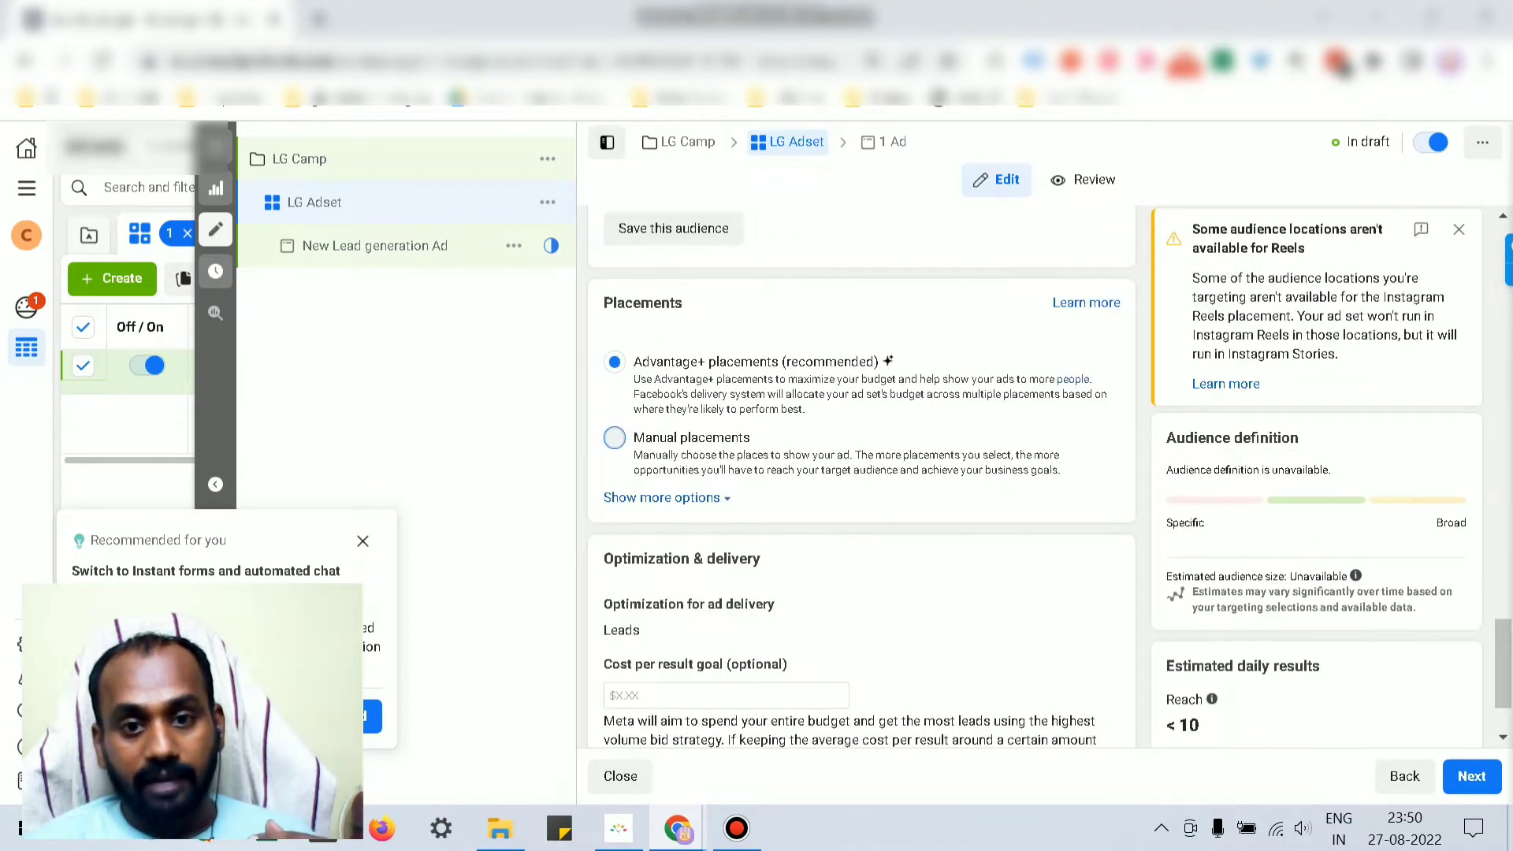
Step: Switch LG Adset to Manual placements and expand Feeds into its individual placements
{"action": "left_click", "coordinate": [614, 438]}
{"action": "scroll", "coordinate": [615, 438], "scroll_direction": "down", "scroll_amount": 3}
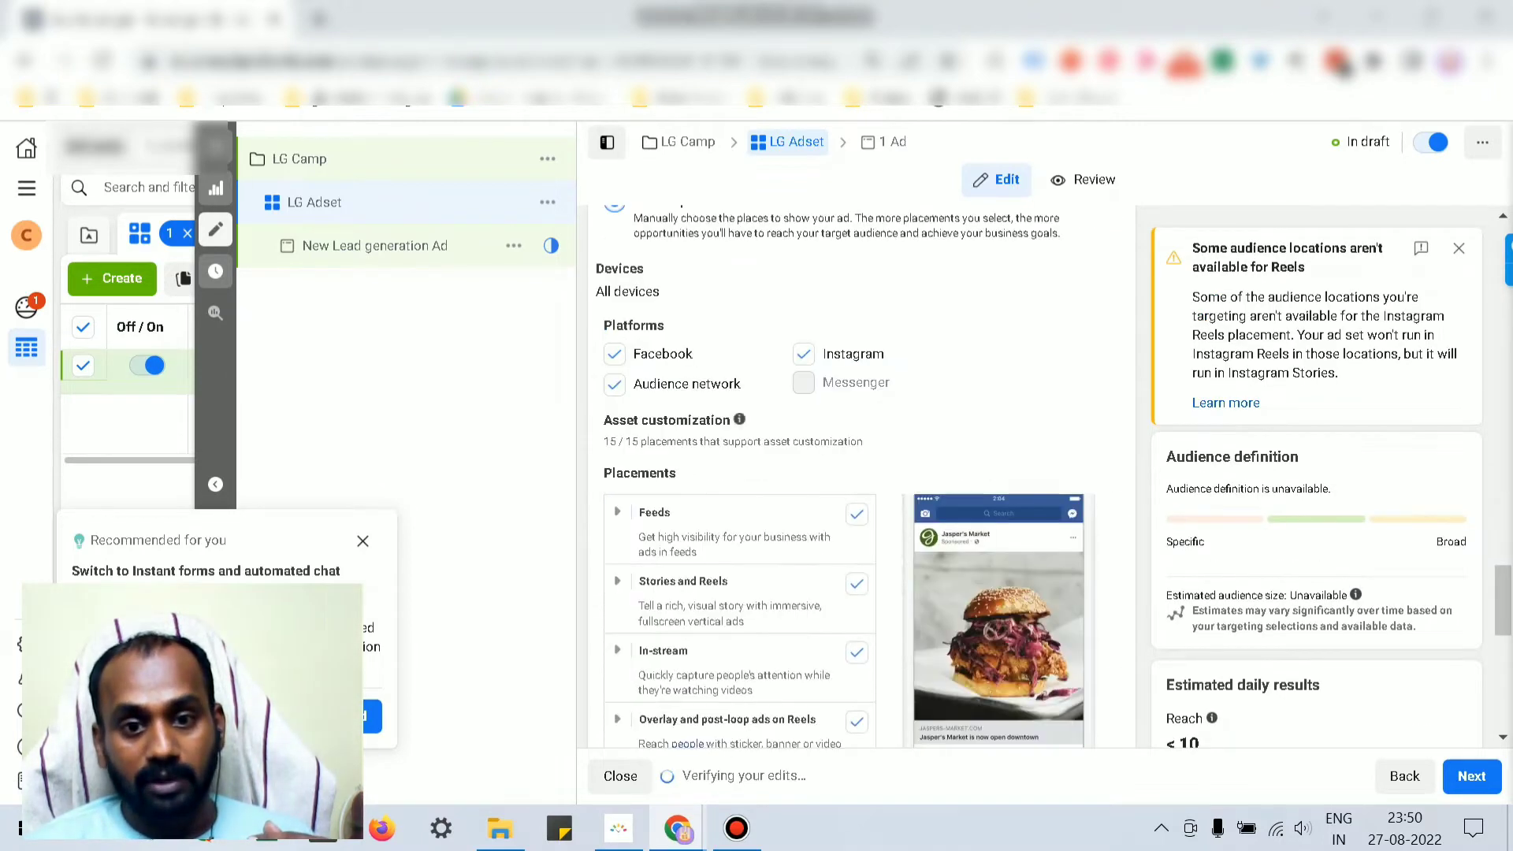
{"action": "left_click", "coordinate": [618, 512]}
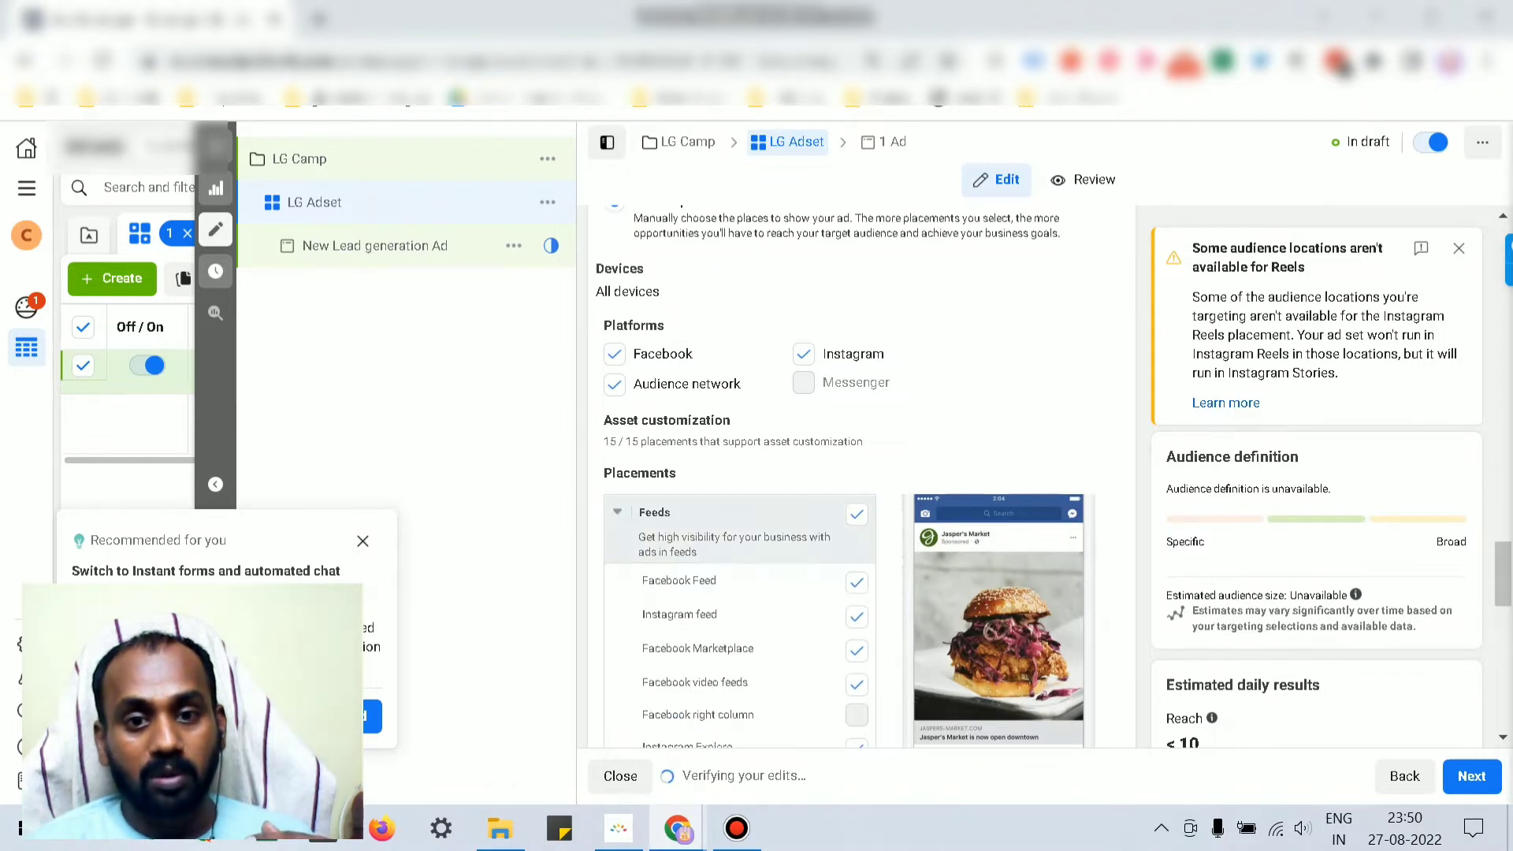
{"action": "scroll", "coordinate": [670, 576], "scroll_direction": "down", "scroll_amount": 3}
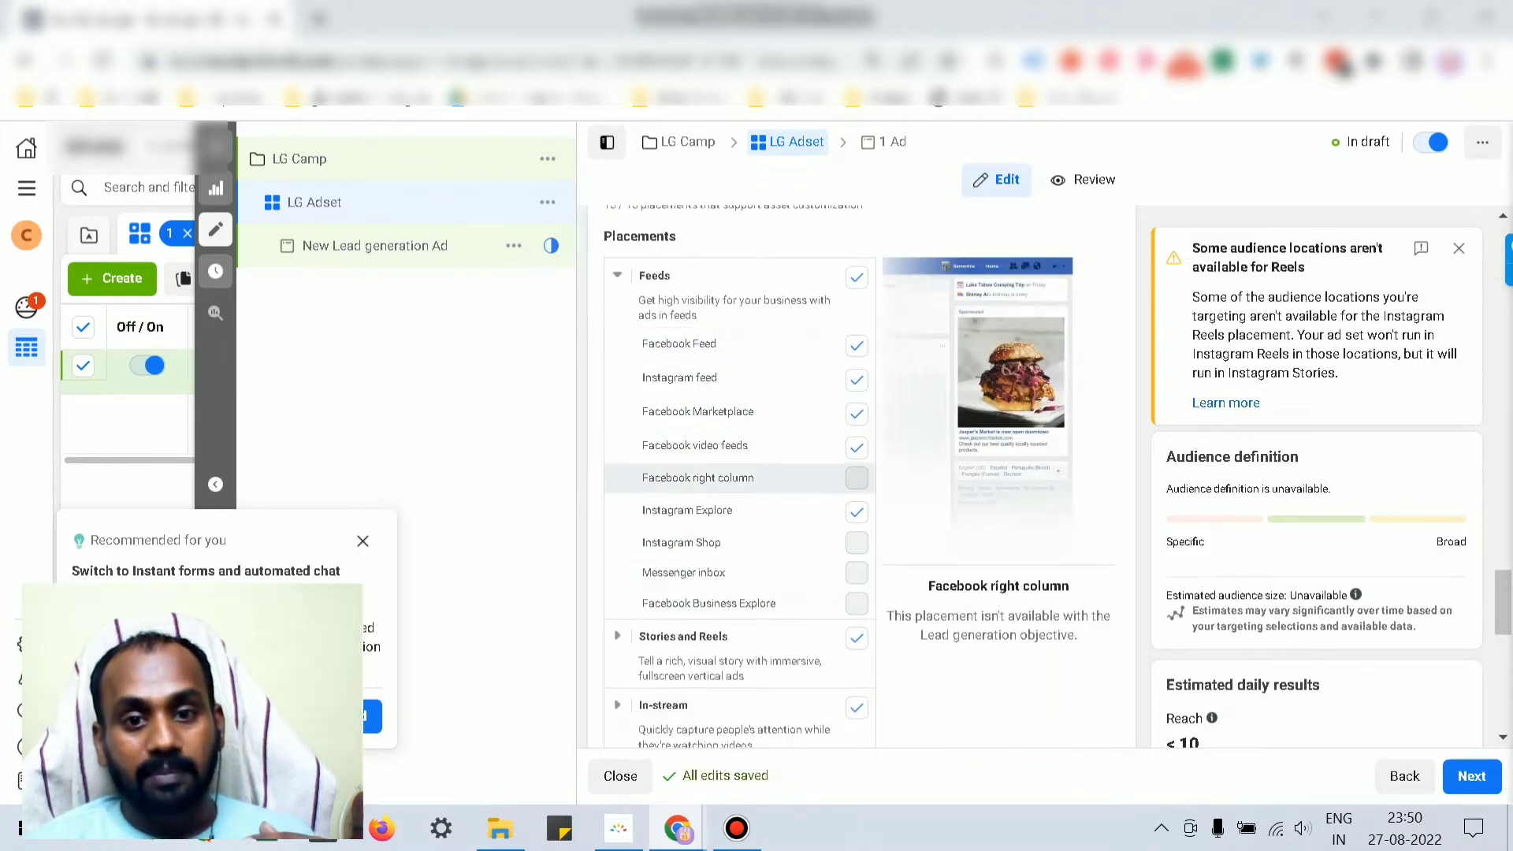
{"action": "scroll", "coordinate": [694, 542], "scroll_direction": "down", "scroll_amount": 2}
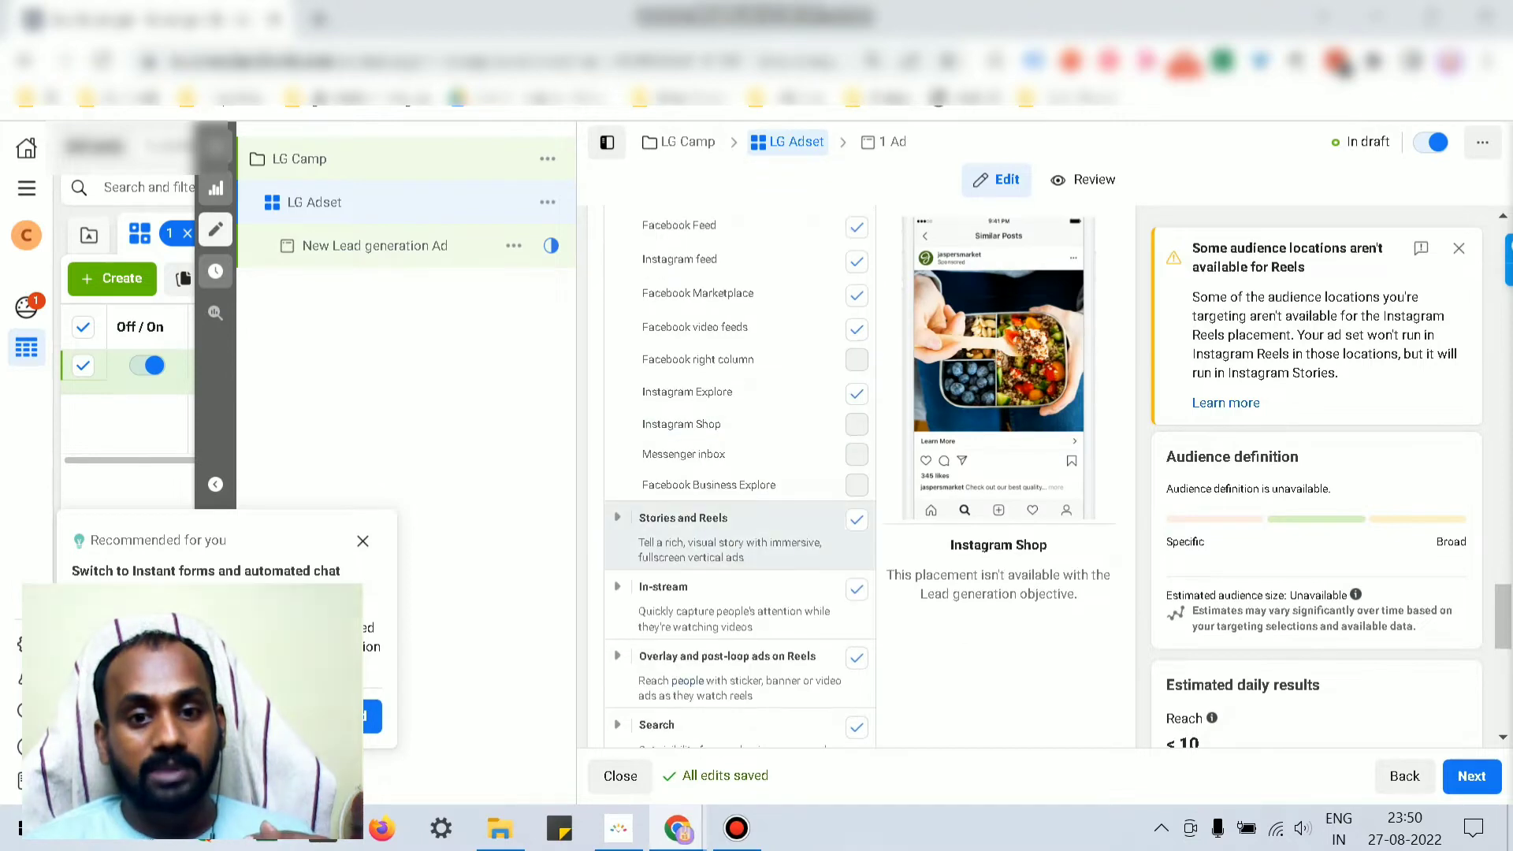
{"action": "scroll", "coordinate": [741, 599], "scroll_direction": "down", "scroll_amount": 2}
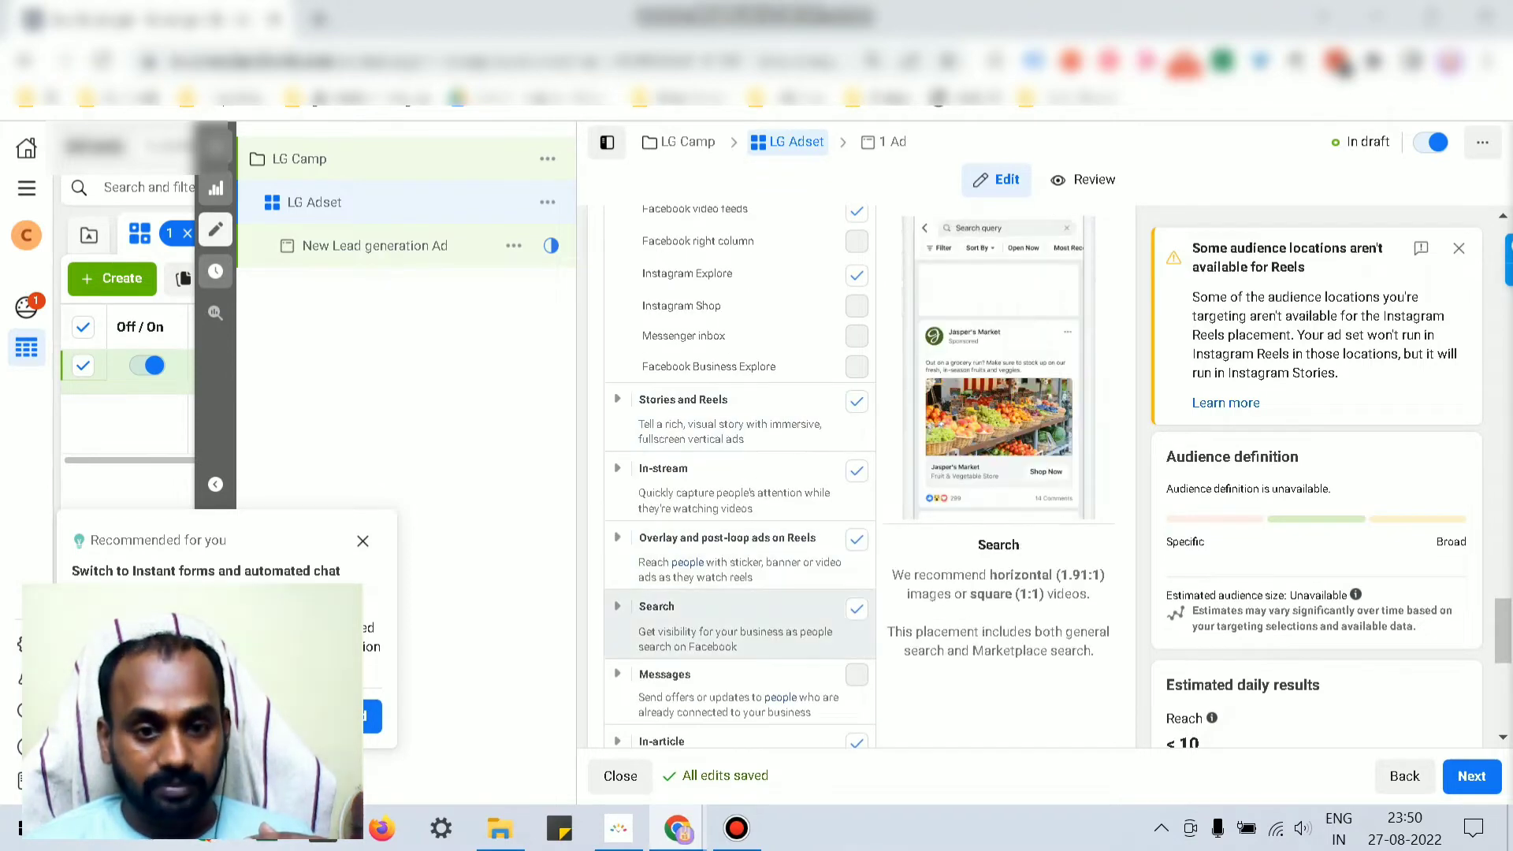
{"action": "scroll", "coordinate": [740, 552], "scroll_direction": "down", "scroll_amount": 2}
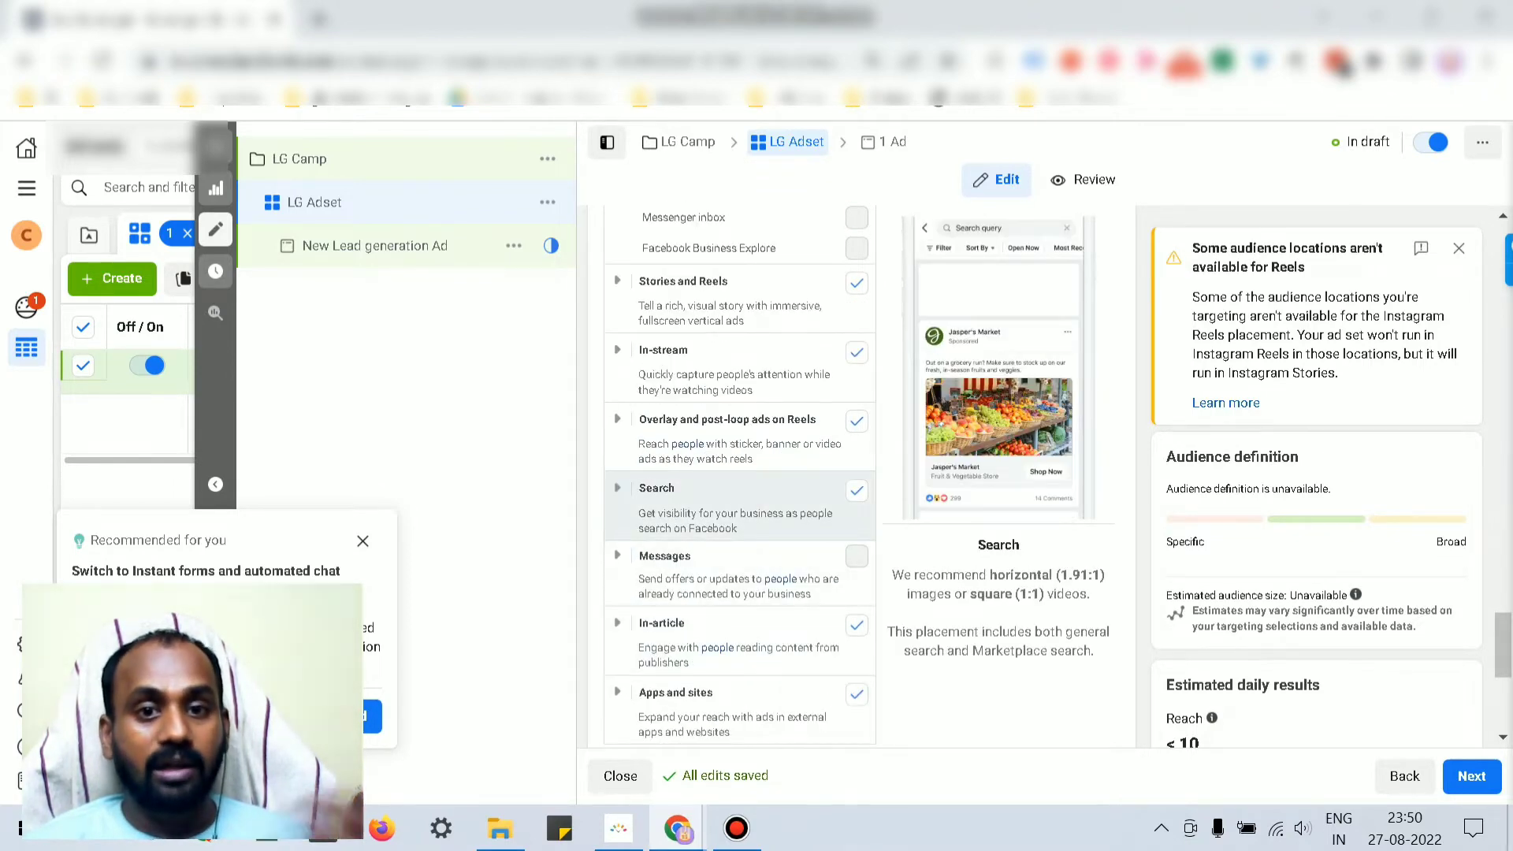
{"action": "scroll", "coordinate": [741, 496], "scroll_direction": "up", "scroll_amount": 6}
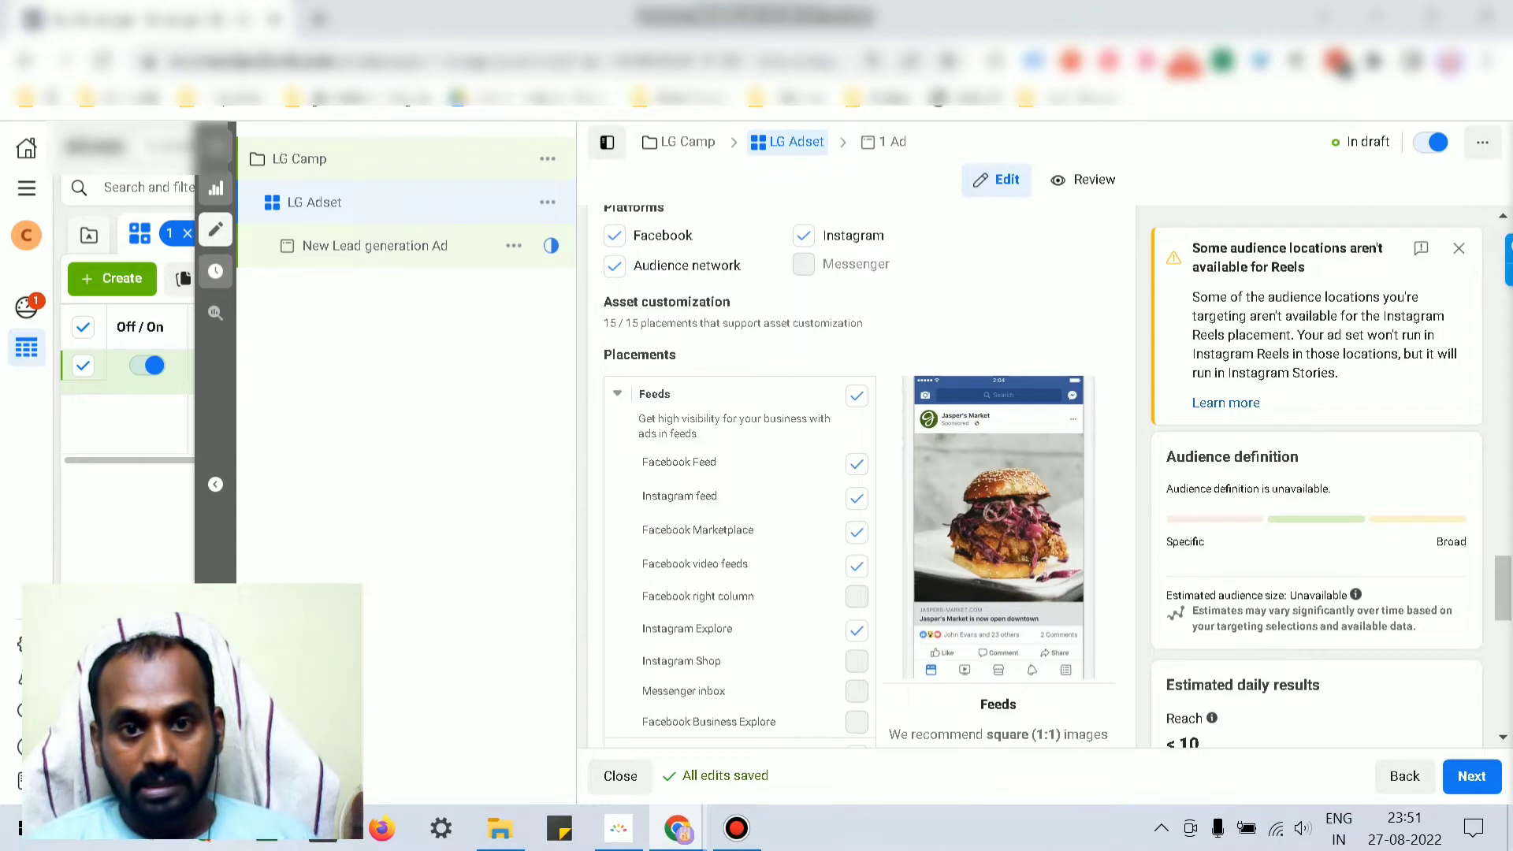
Step: Deselect Audience network, Instagram, Marketplace, video feeds, In-stream, Reels overlay and Search placements
{"action": "left_click", "coordinate": [615, 265]}
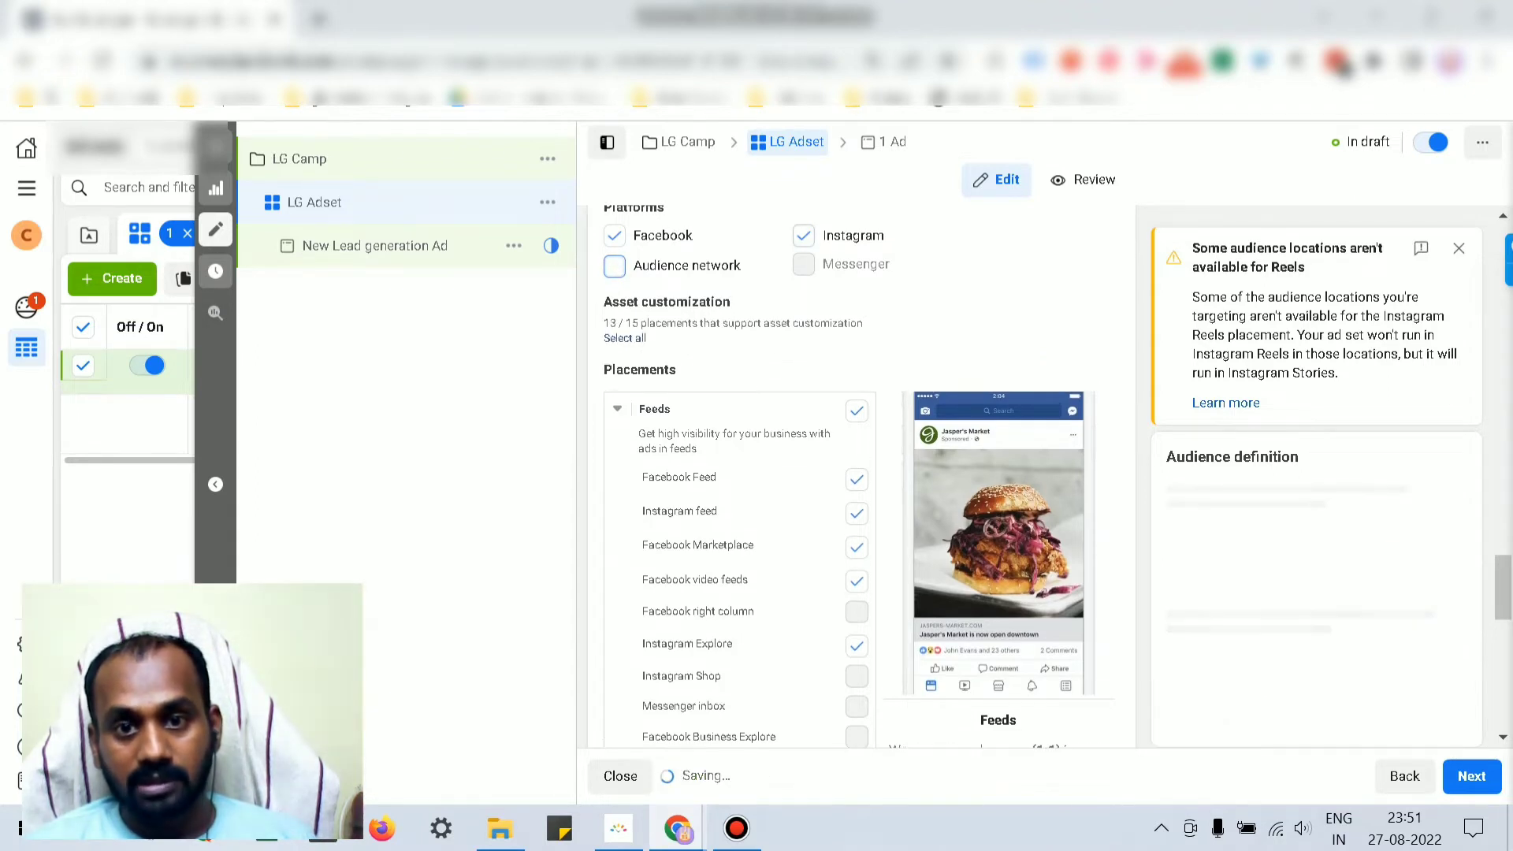
{"action": "left_click", "coordinate": [803, 235]}
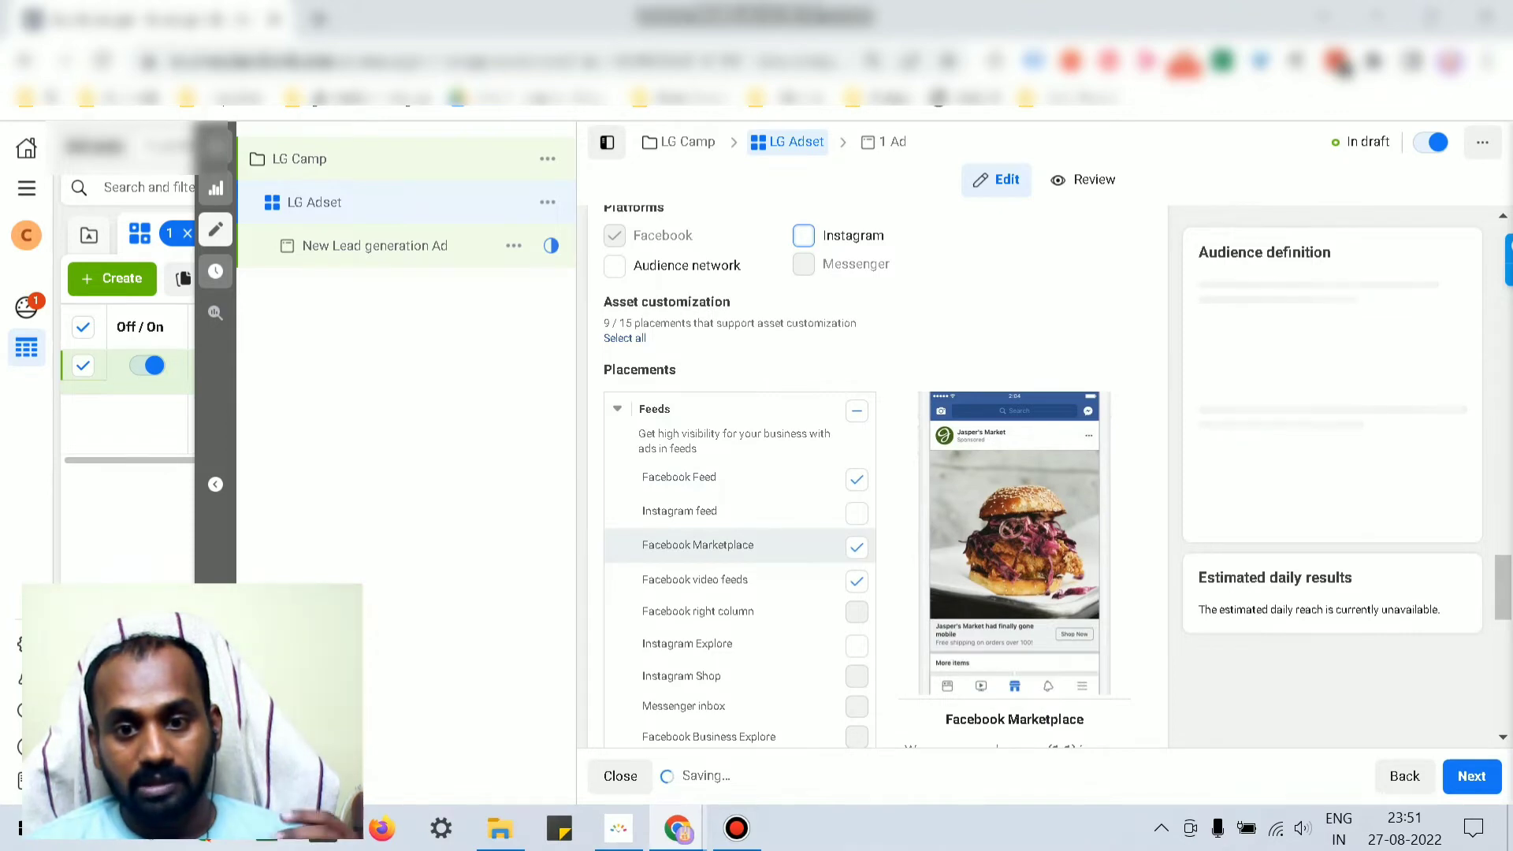
{"action": "left_click", "coordinate": [856, 548]}
{"action": "left_click", "coordinate": [856, 581]}
{"action": "scroll", "coordinate": [739, 552], "scroll_direction": "down", "scroll_amount": 4}
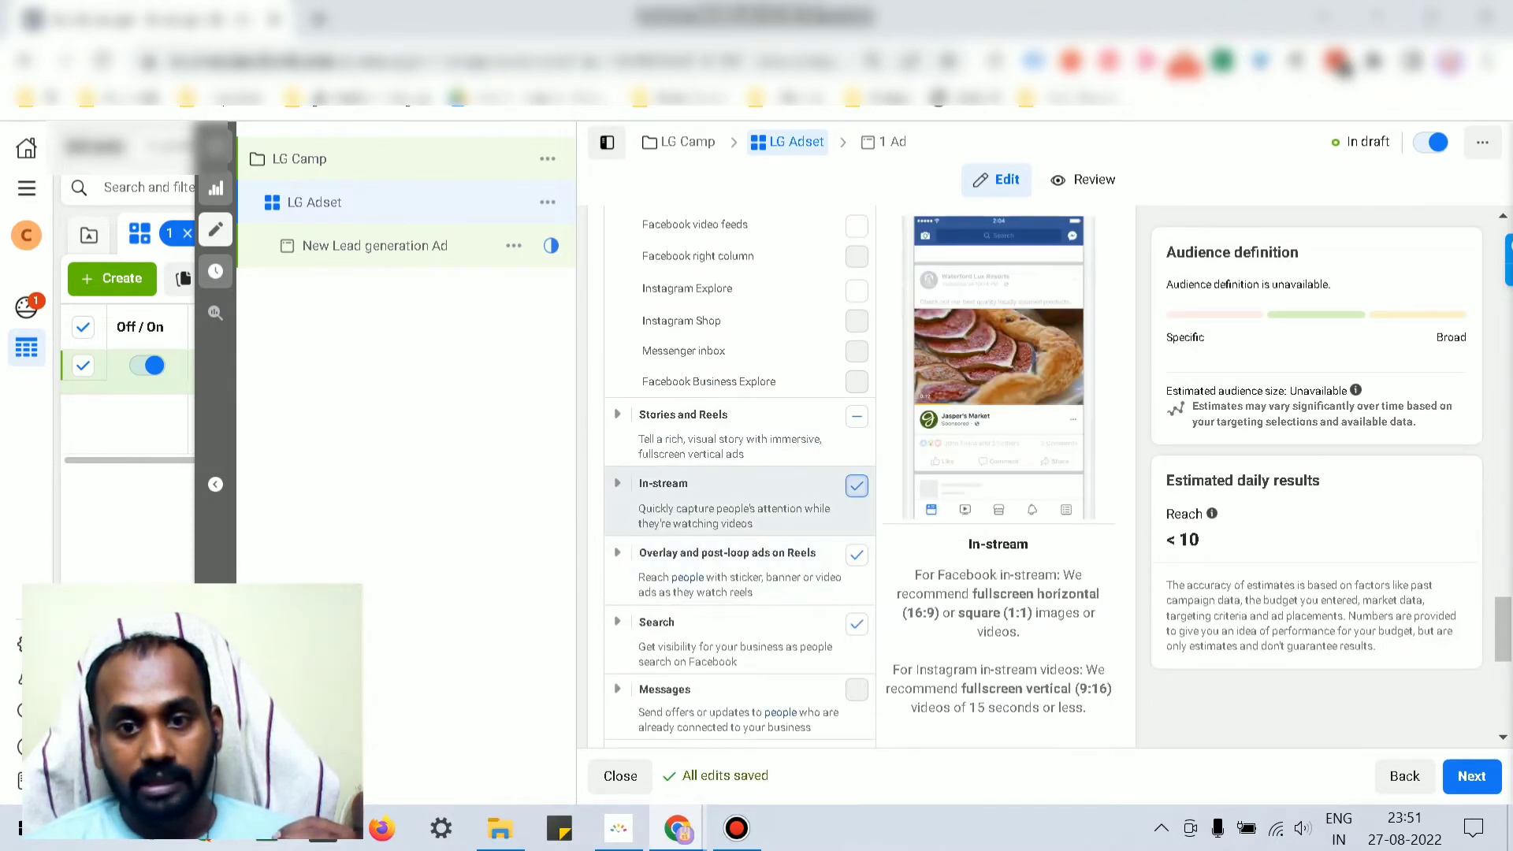
{"action": "left_click", "coordinate": [857, 486]}
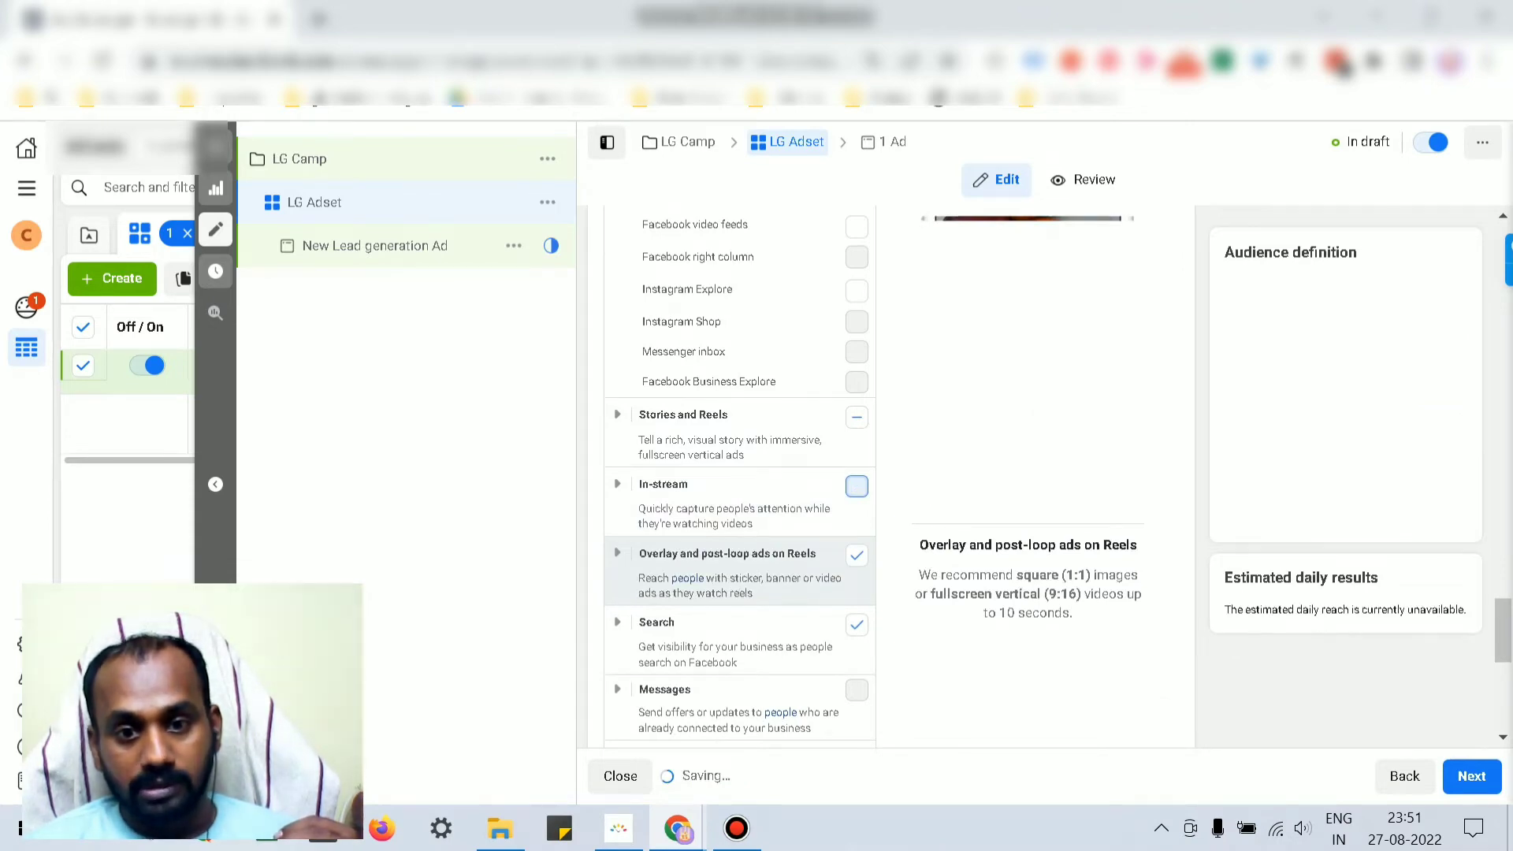
{"action": "left_click", "coordinate": [856, 555]}
{"action": "left_click", "coordinate": [856, 625]}
{"action": "scroll", "coordinate": [856, 623], "scroll_direction": "down", "scroll_amount": 2}
{"action": "scroll", "coordinate": [836, 473], "scroll_direction": "up", "scroll_amount": 3}
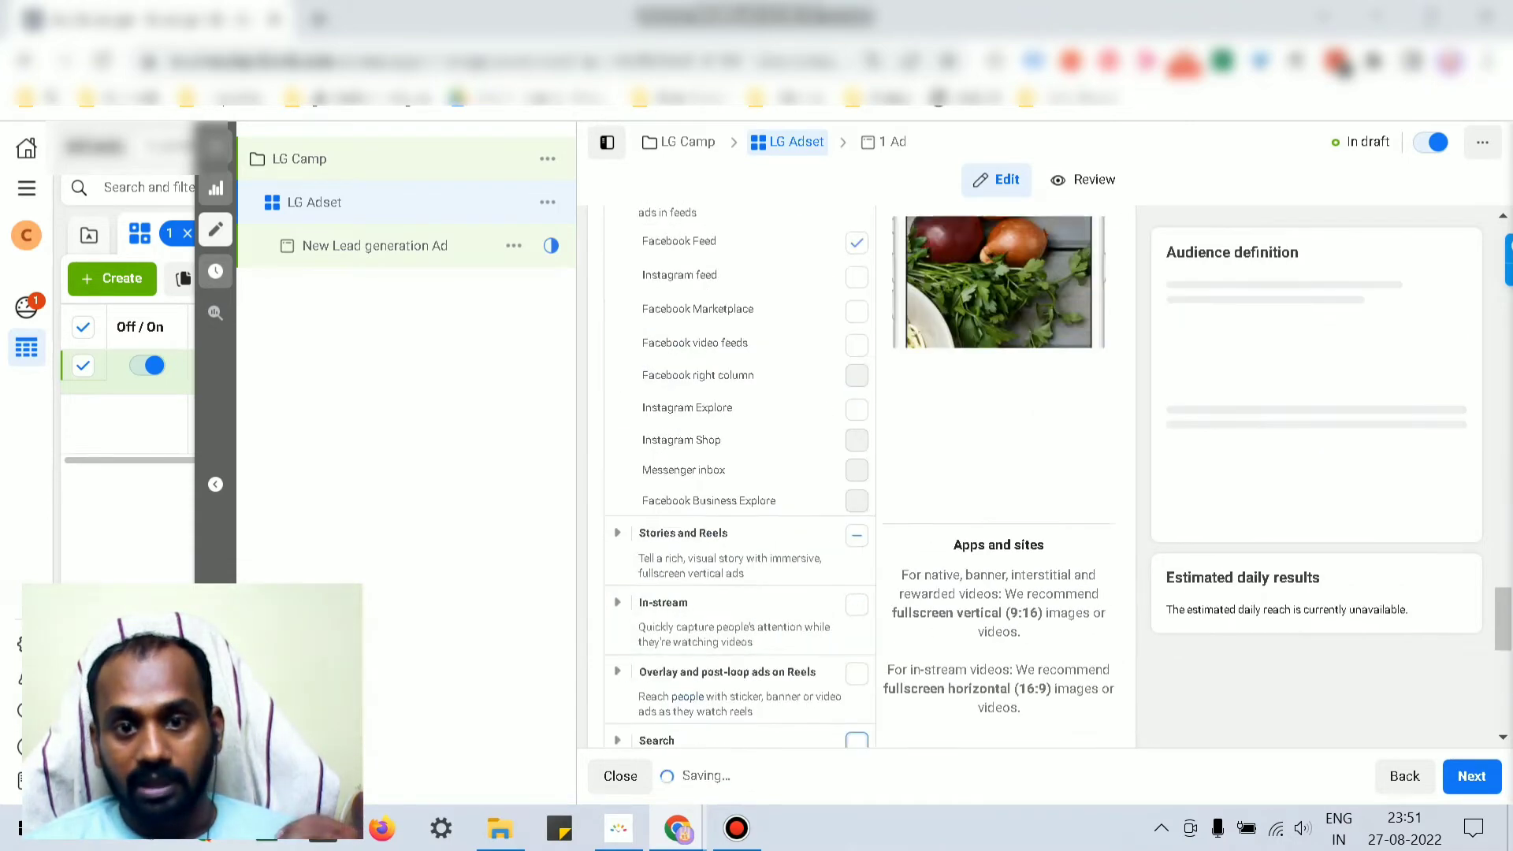
{"action": "scroll", "coordinate": [788, 473], "scroll_direction": "up", "scroll_amount": 4}
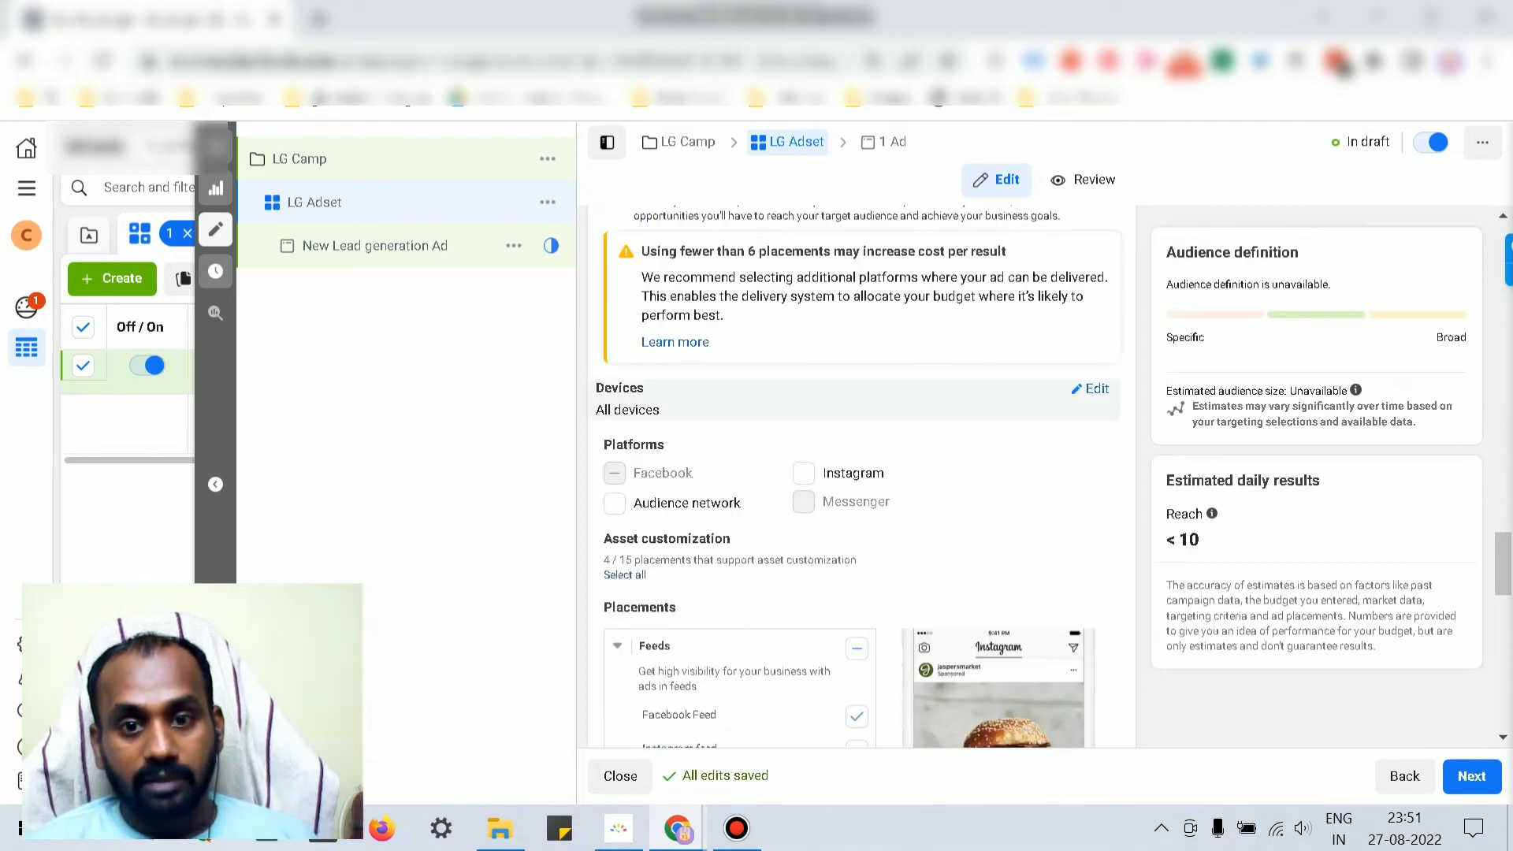
{"action": "scroll", "coordinate": [709, 394], "scroll_direction": "down", "scroll_amount": 3}
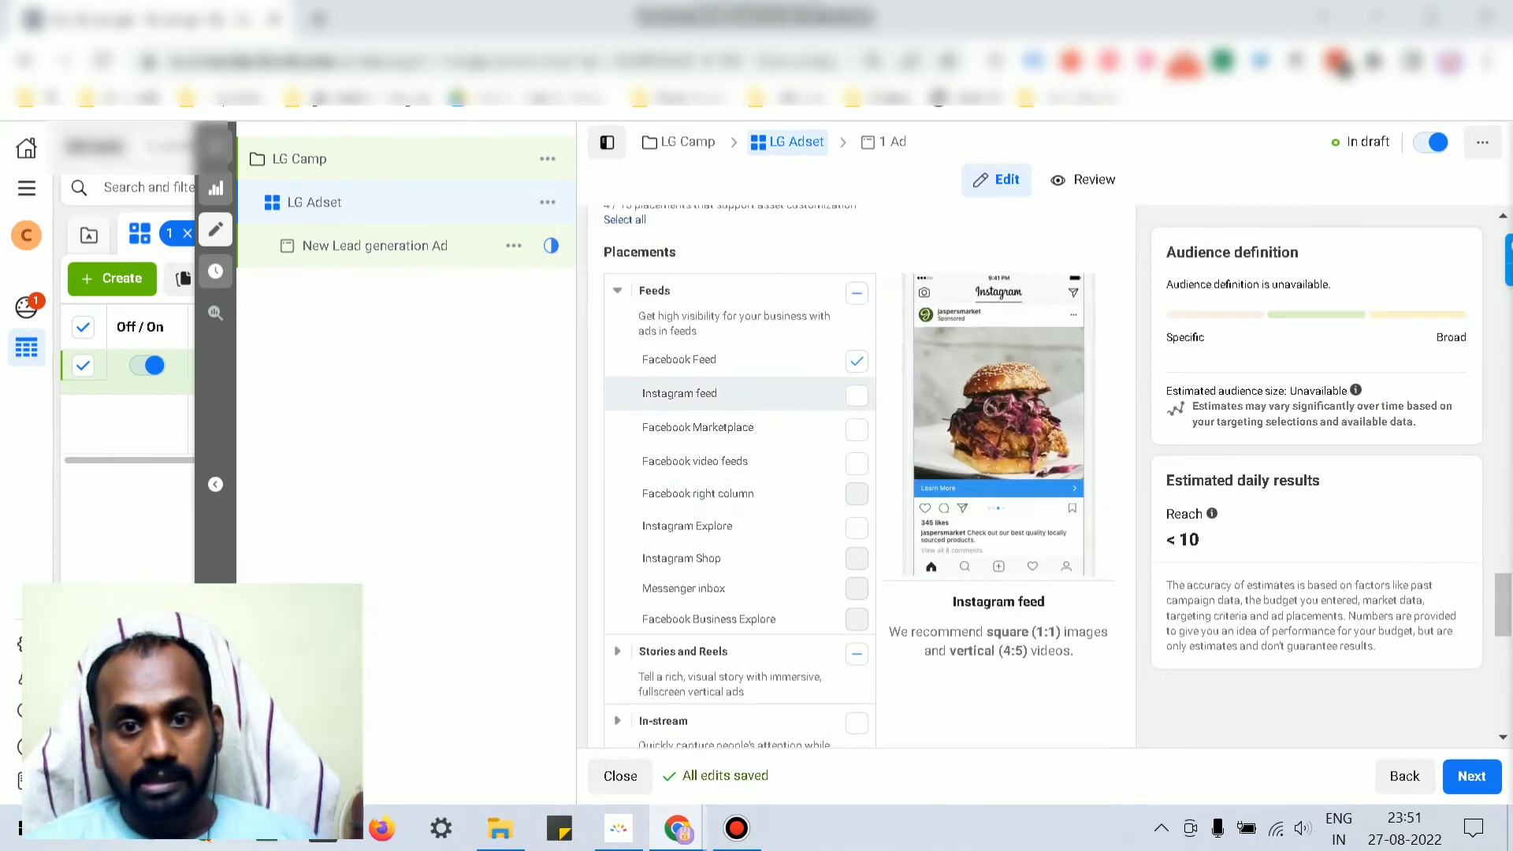
Step: Tick Instagram feed and Instagram Explore so Feeds keeps them alongside Facebook Feed
{"action": "left_click", "coordinate": [857, 395]}
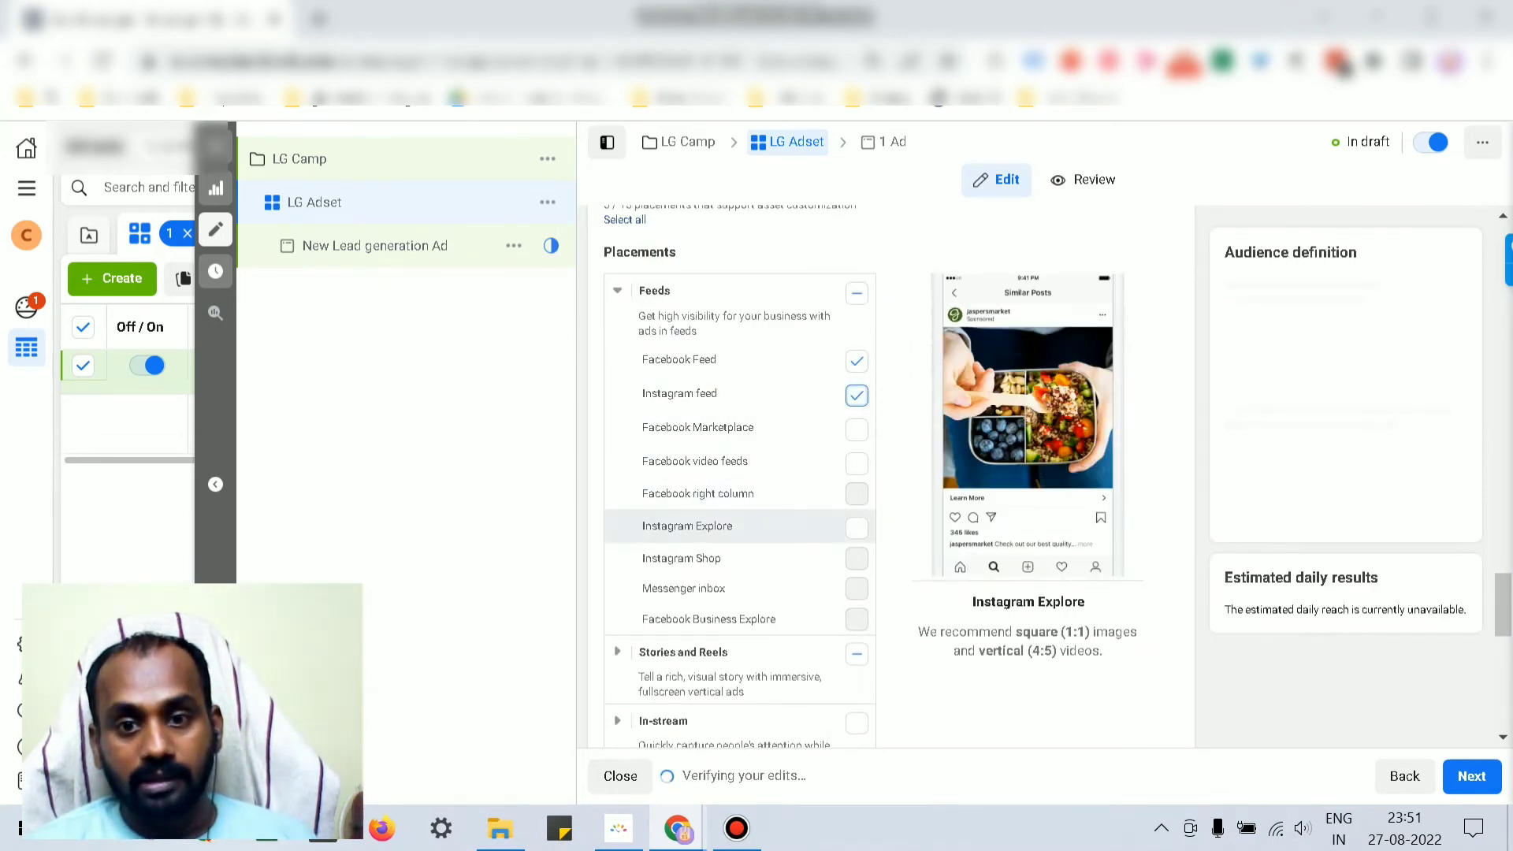
{"action": "left_click", "coordinate": [857, 528]}
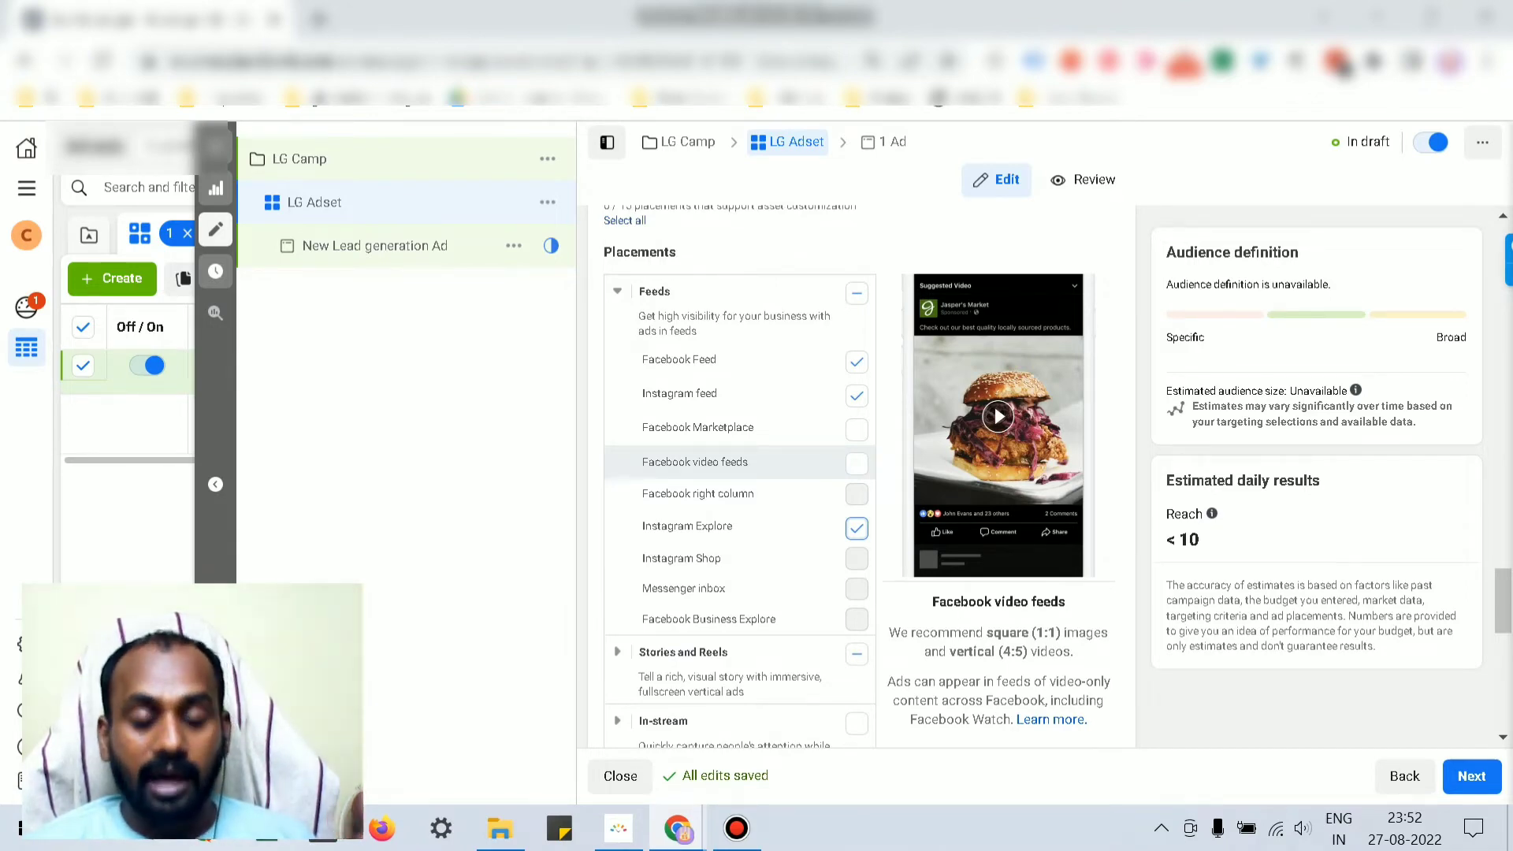
{"action": "scroll", "coordinate": [740, 462], "scroll_direction": "down", "scroll_amount": 5}
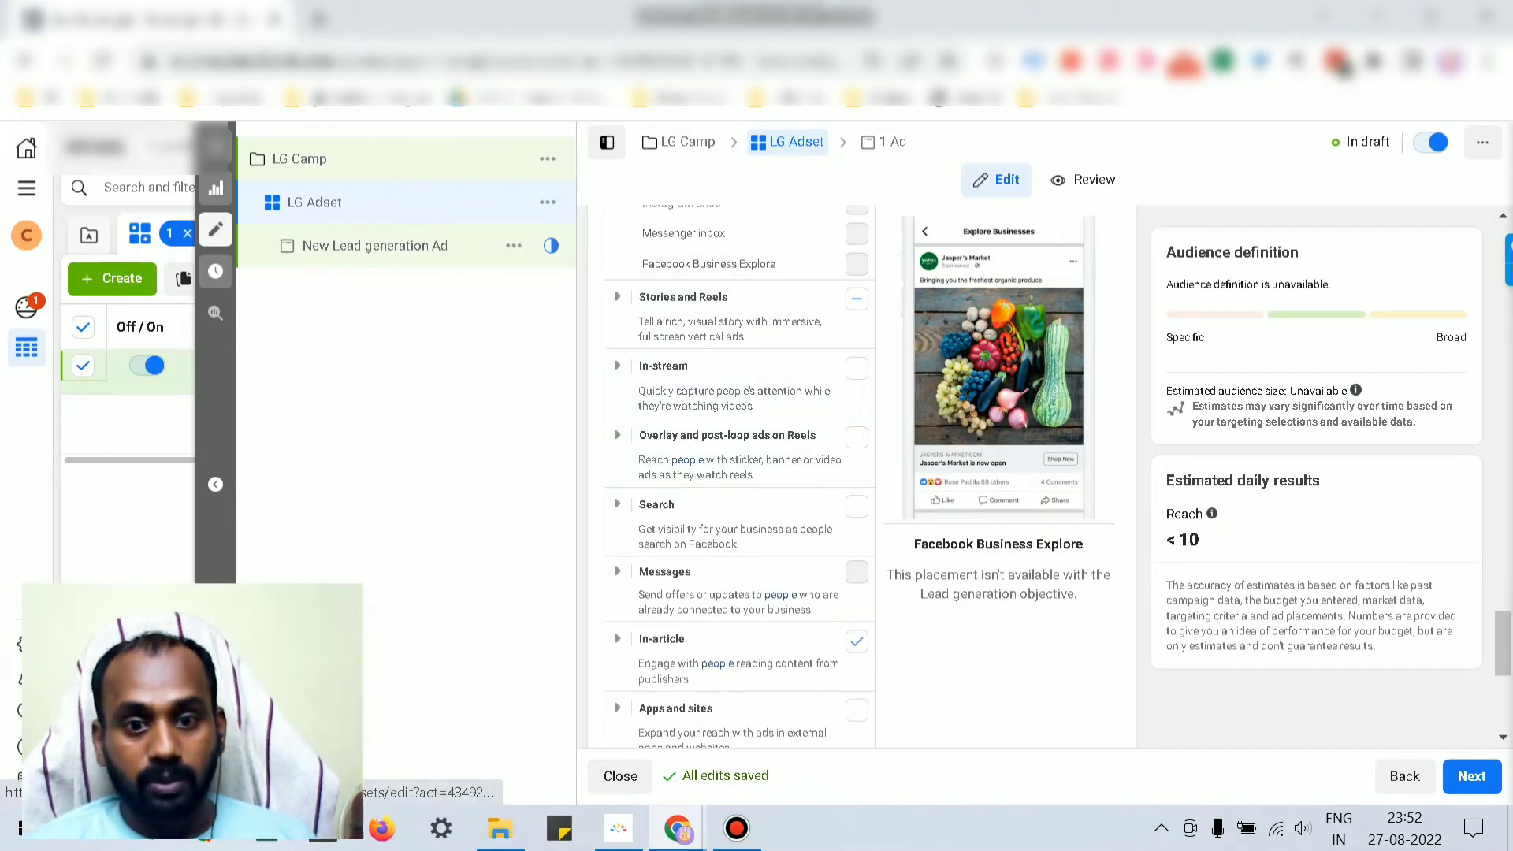
{"action": "scroll", "coordinate": [741, 425], "scroll_direction": "down", "scroll_amount": 4}
{"action": "scroll", "coordinate": [741, 417], "scroll_direction": "up", "scroll_amount": 1}
{"action": "scroll", "coordinate": [741, 442], "scroll_direction": "up", "scroll_amount": 3}
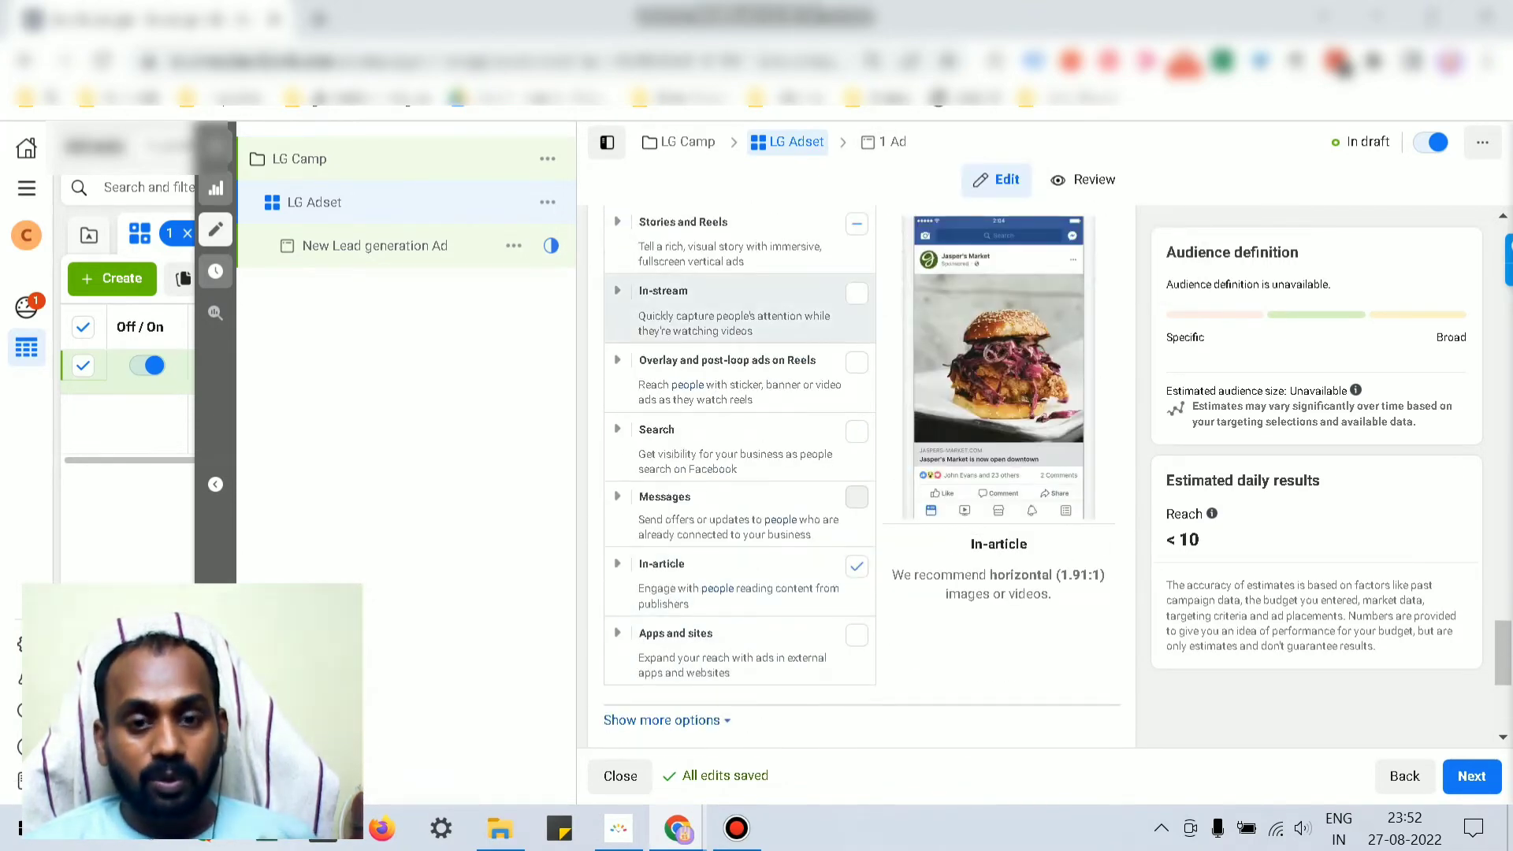
{"action": "scroll", "coordinate": [741, 425], "scroll_direction": "up", "scroll_amount": 8}
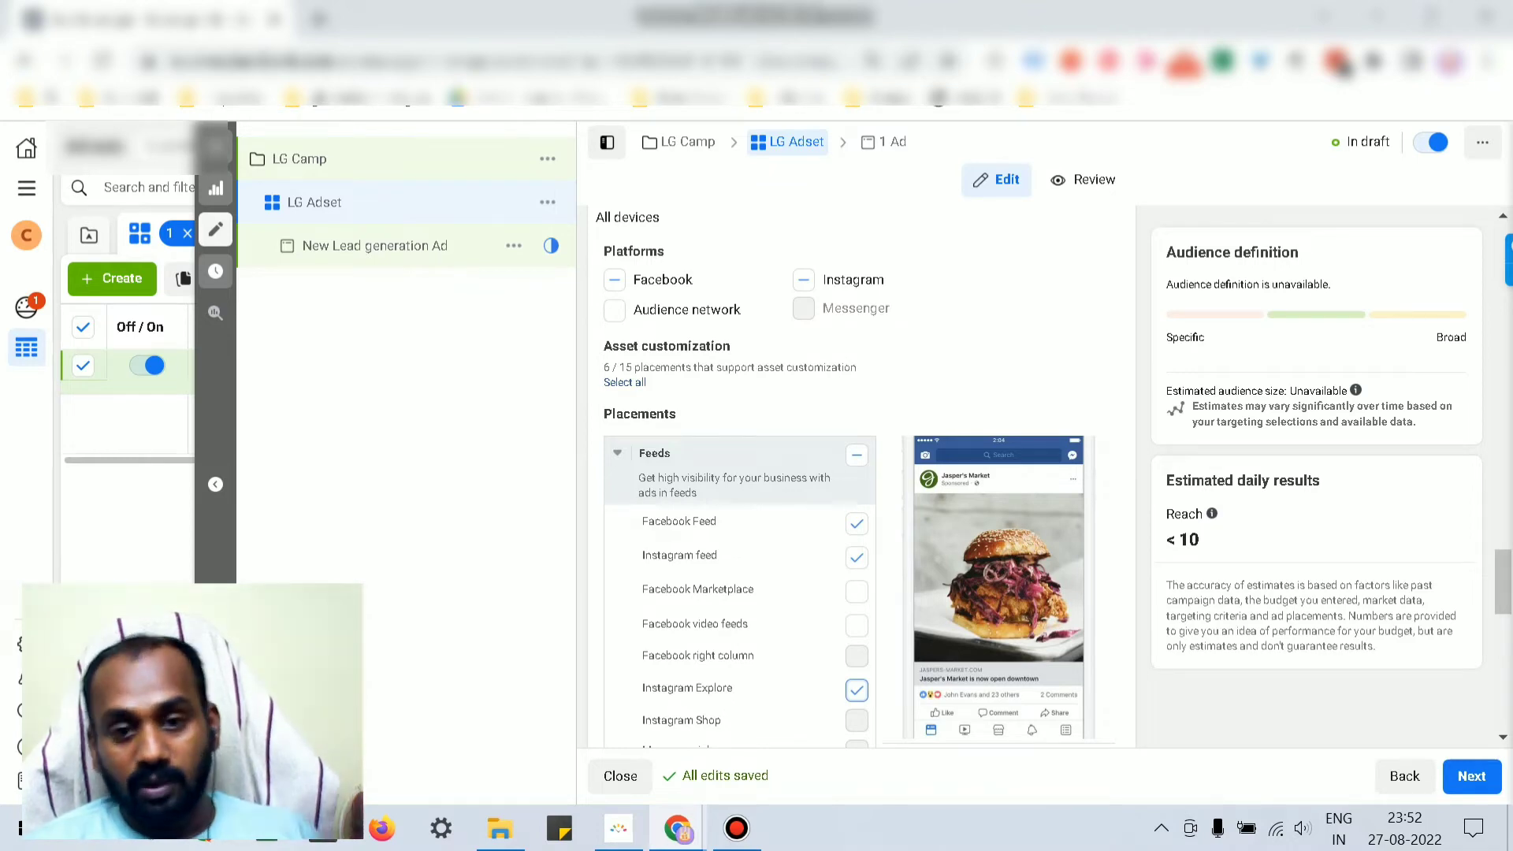
{"action": "scroll", "coordinate": [859, 472], "scroll_direction": "down", "scroll_amount": 5}
{"action": "scroll", "coordinate": [859, 473], "scroll_direction": "up", "scroll_amount": 8}
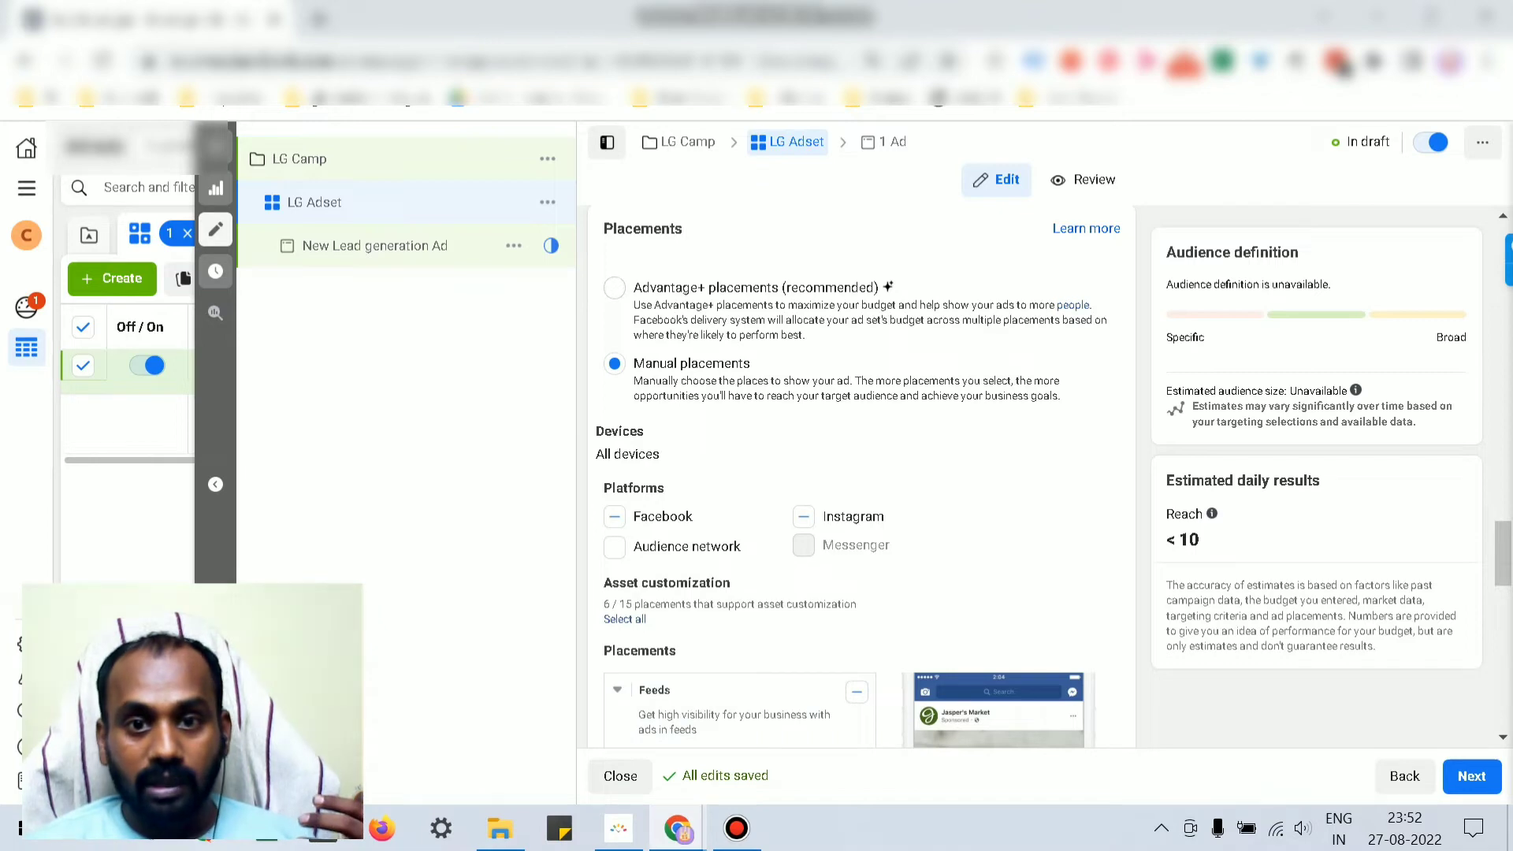
Step: Enter 50 as the ad set's cost per result goal, giving $50.00
{"action": "scroll", "coordinate": [859, 473], "scroll_direction": "down", "scroll_amount": 10}
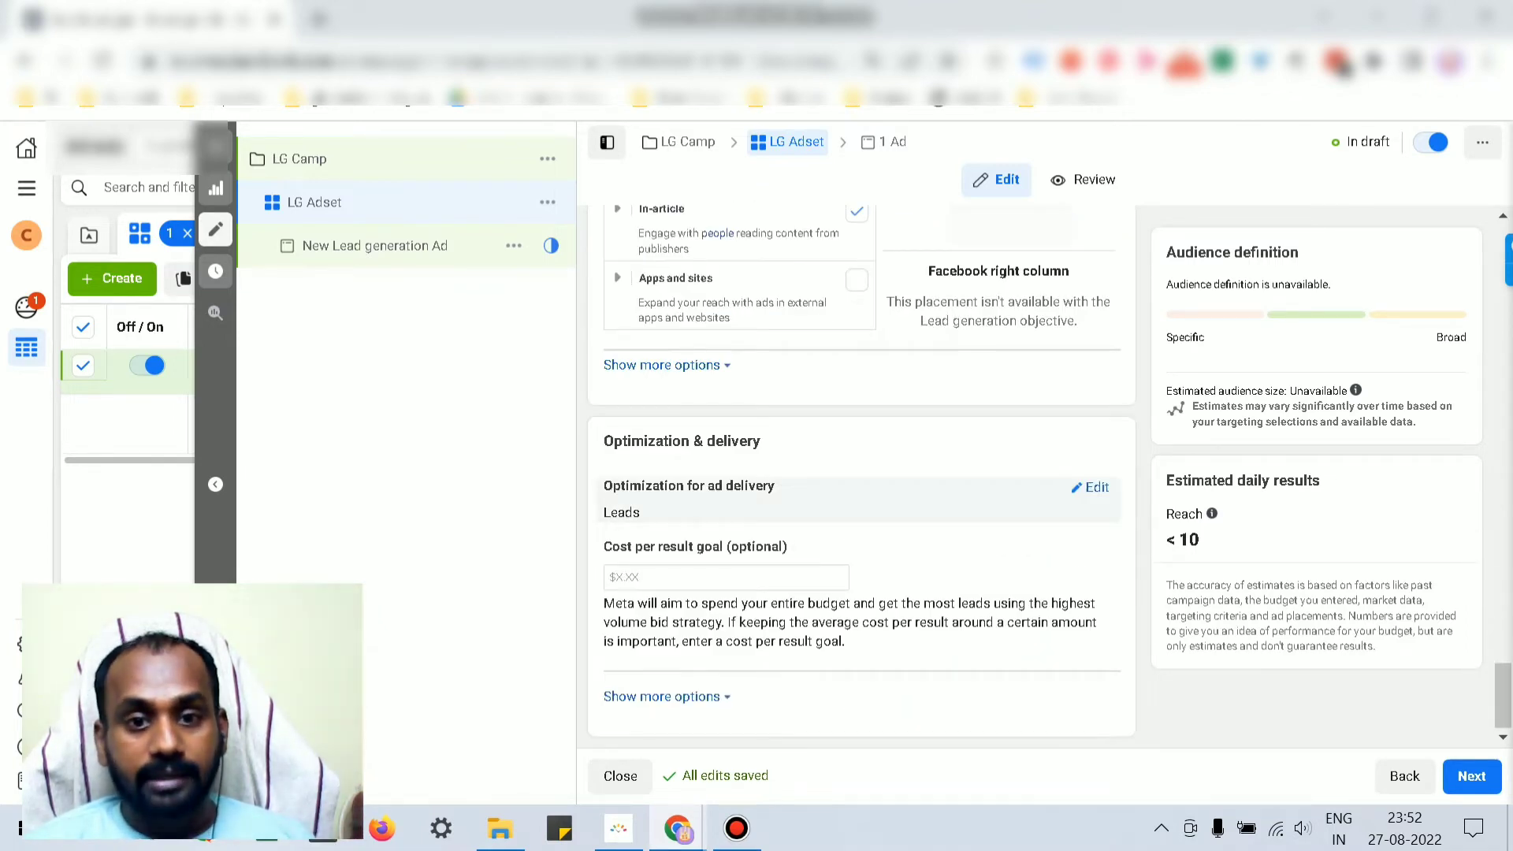
{"action": "left_click", "coordinate": [726, 578]}
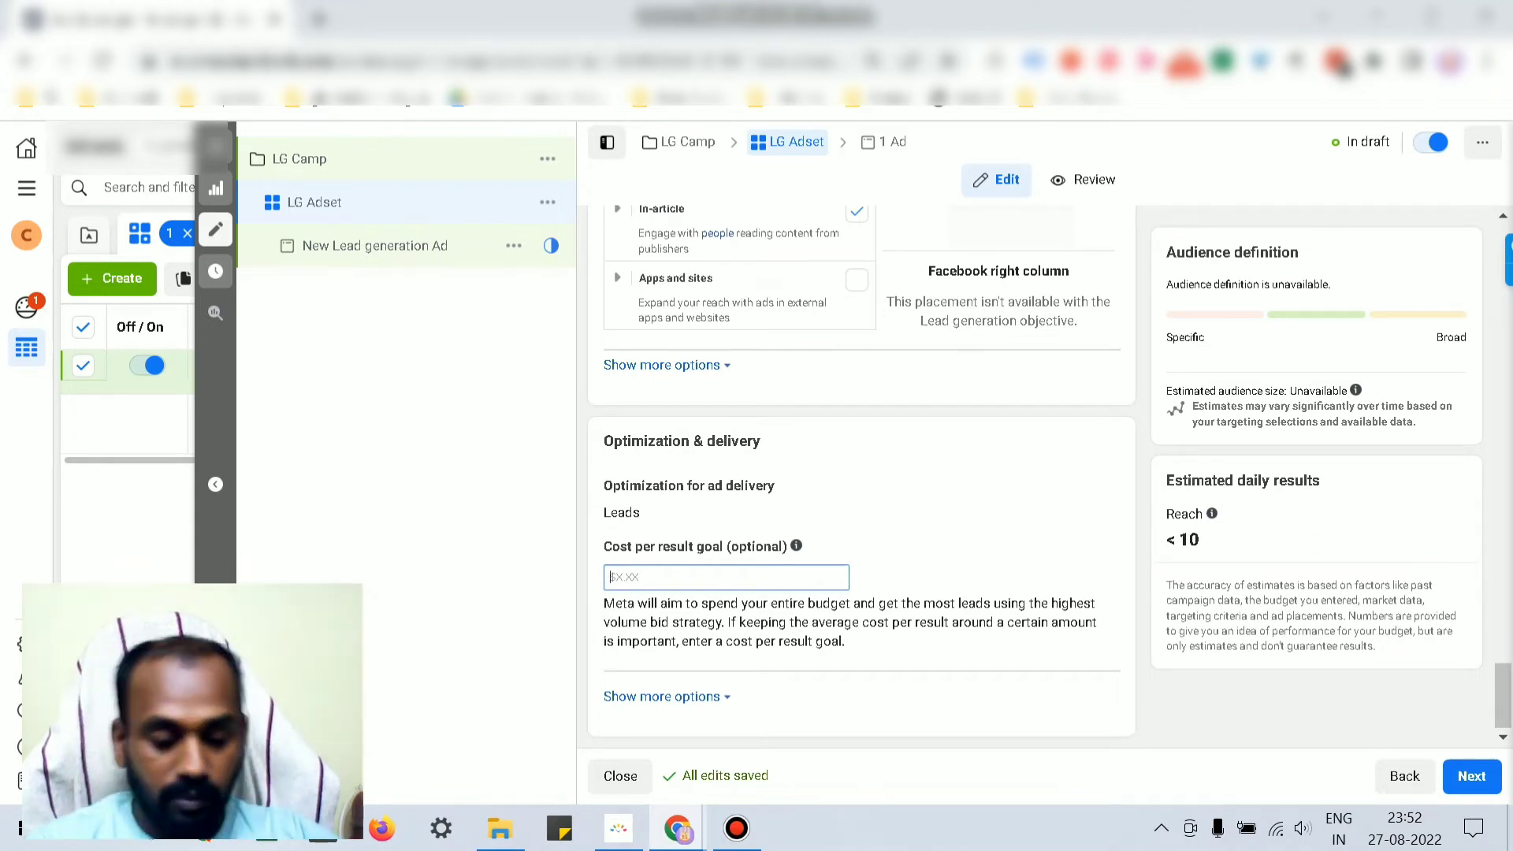
{"action": "type", "text": "50"}
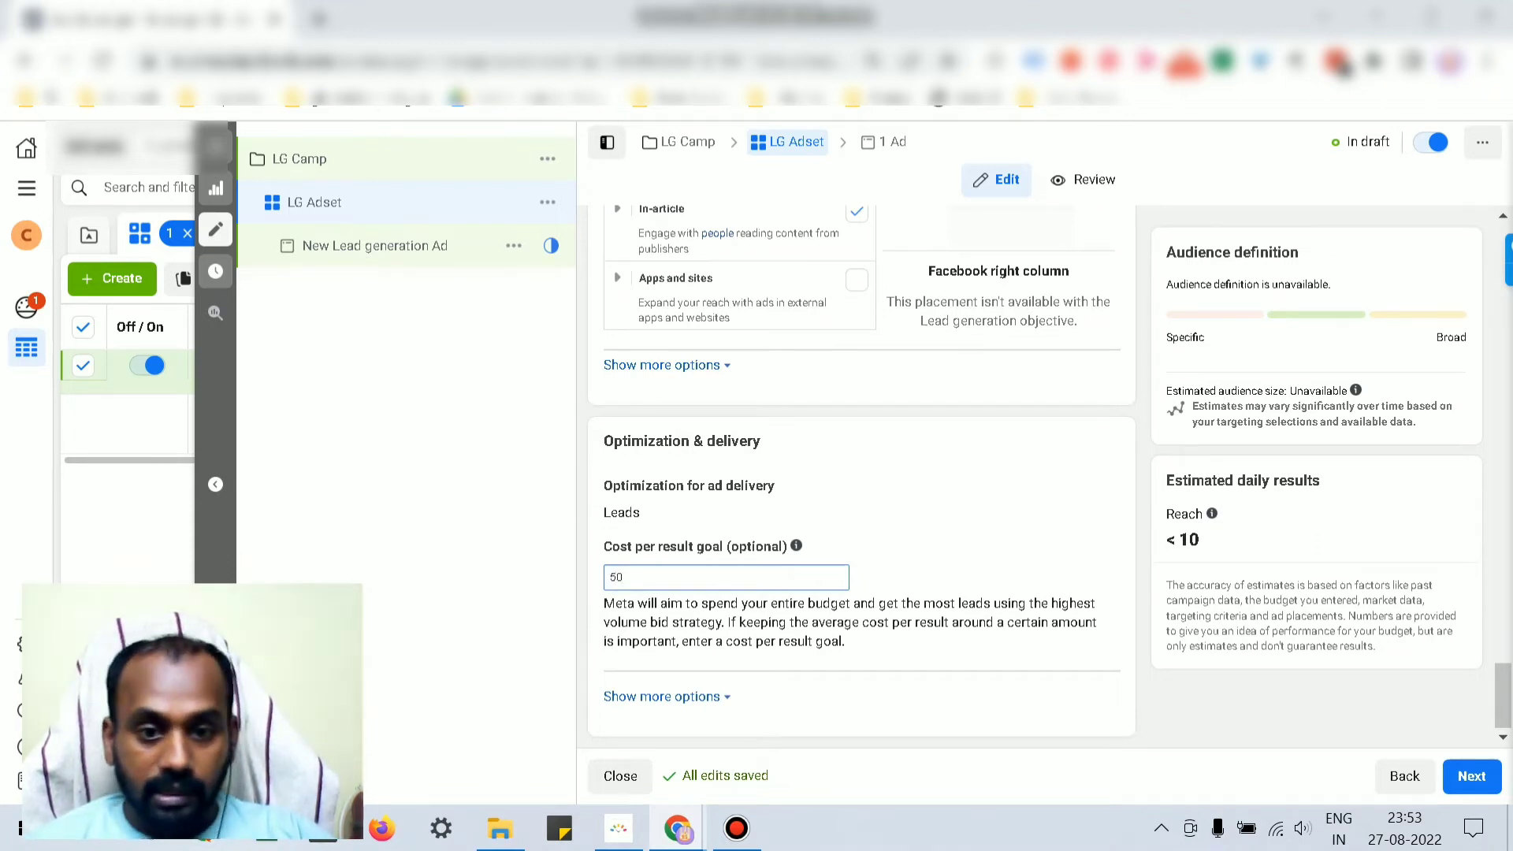
{"action": "left_click", "coordinate": [667, 697]}
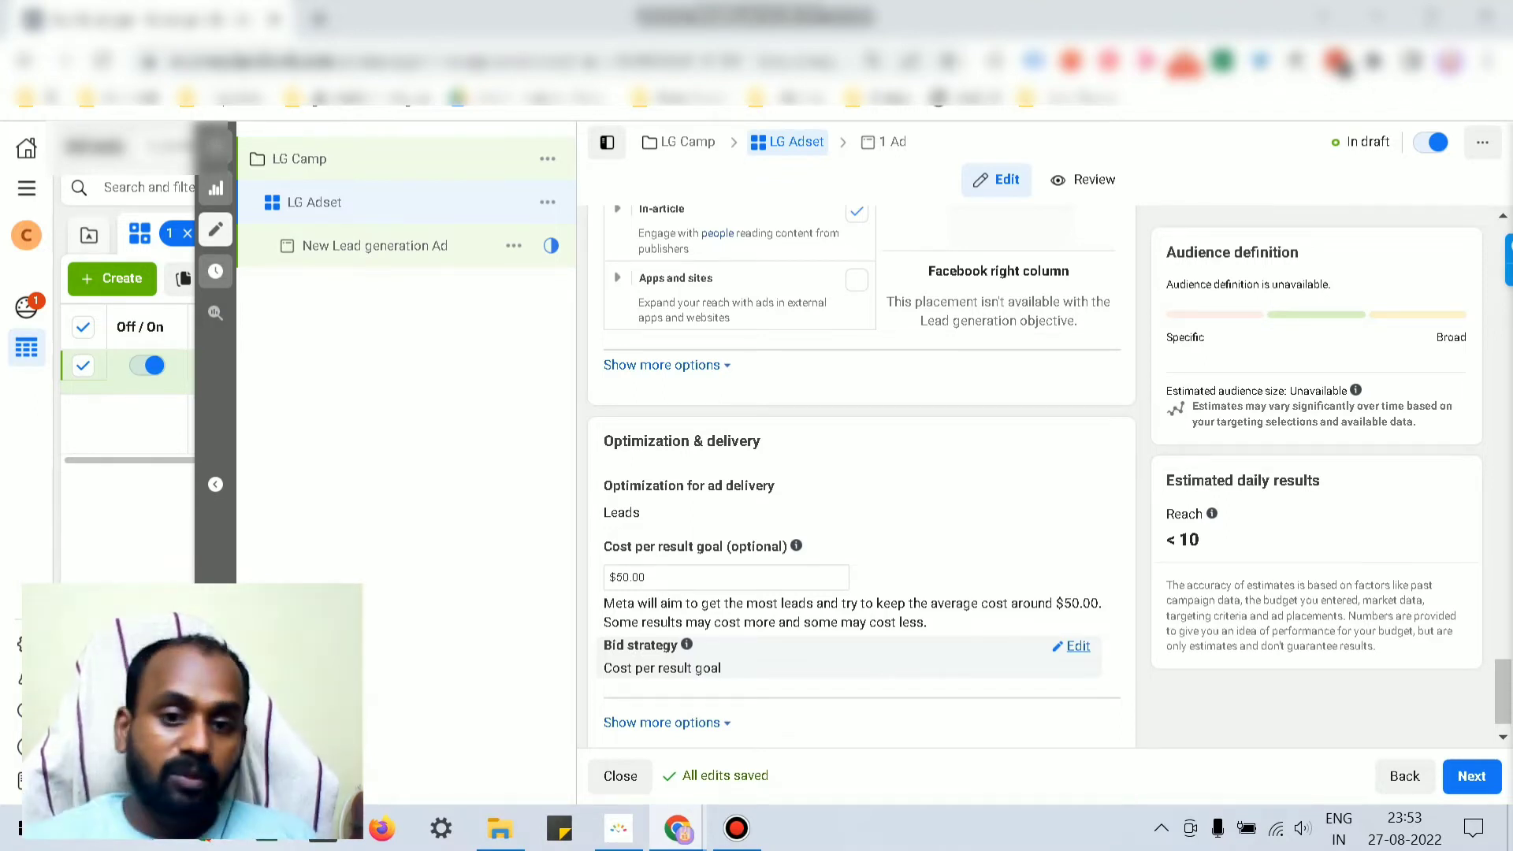
Step: Show the bid strategy choices and try switching to Bid cap
{"action": "left_click", "coordinate": [1071, 645]}
{"action": "scroll", "coordinate": [861, 473], "scroll_direction": "down", "scroll_amount": 2}
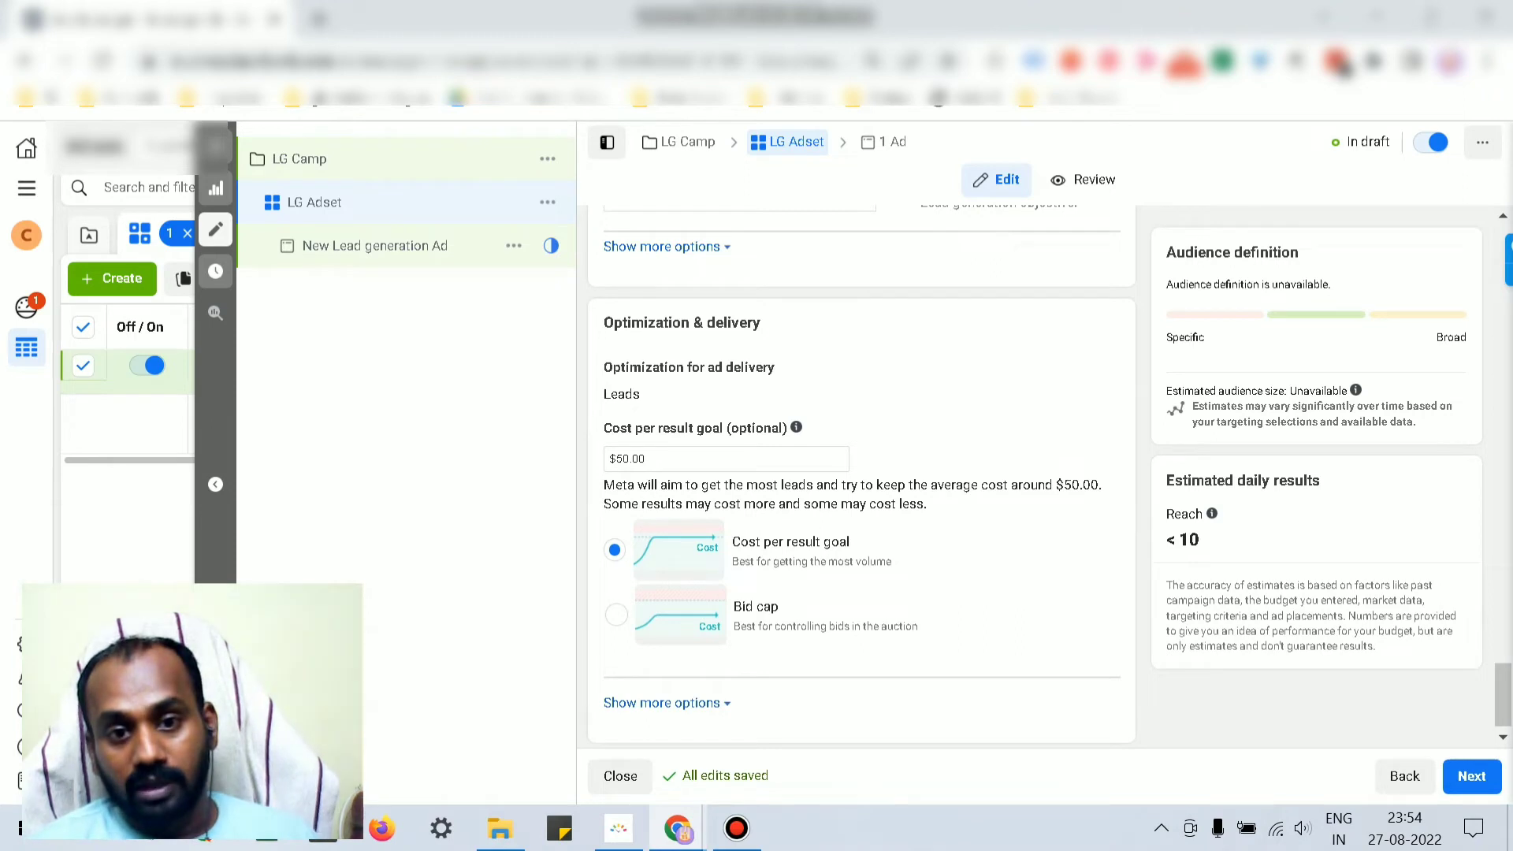
{"action": "left_click_drag", "start_coordinate": [629, 458], "coordinate": [616, 459]}
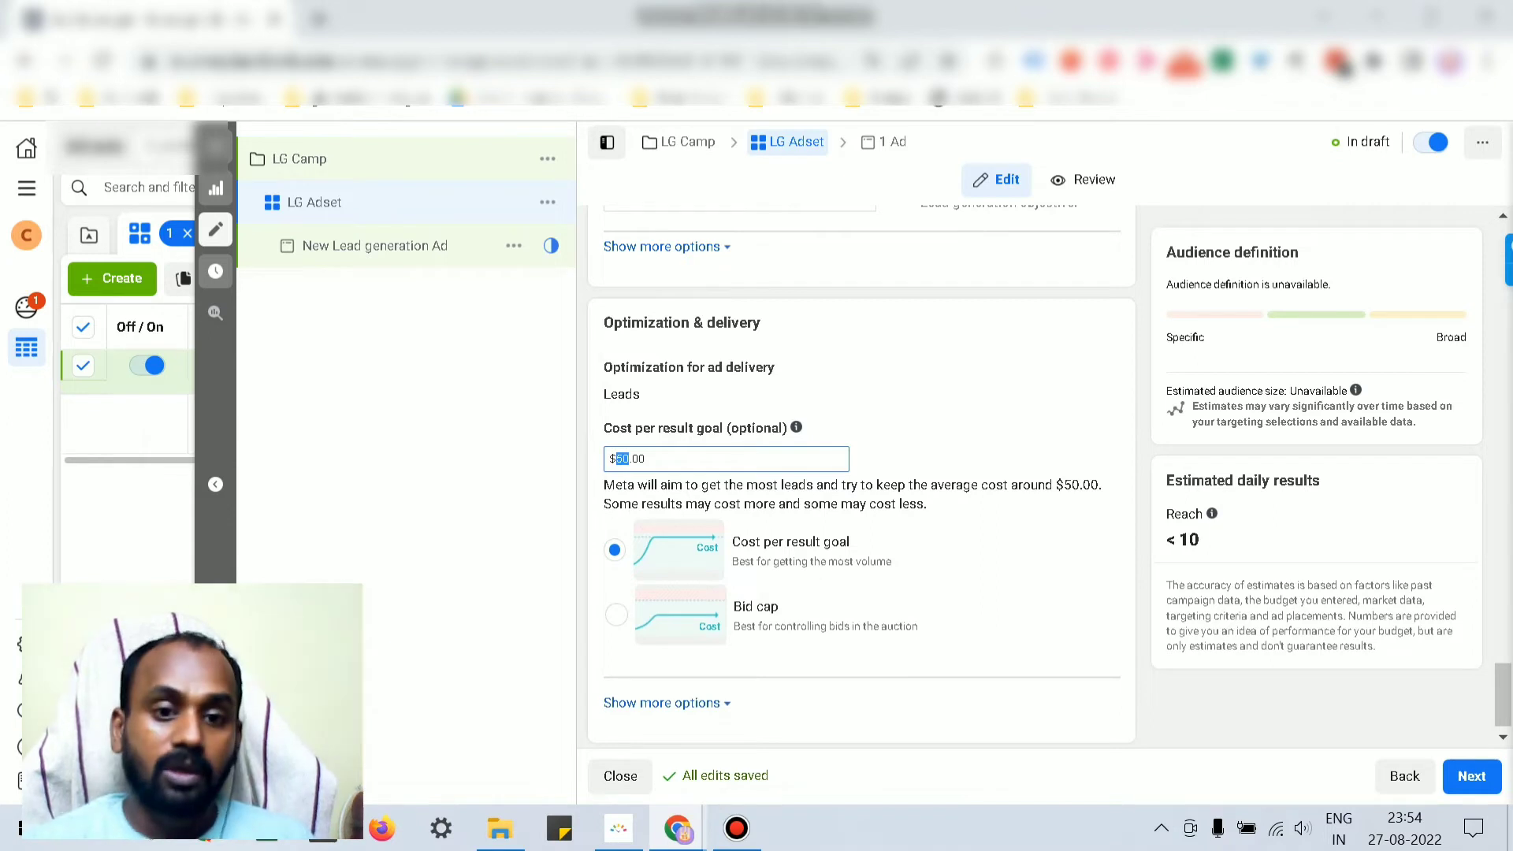
{"action": "left_click", "coordinate": [617, 615]}
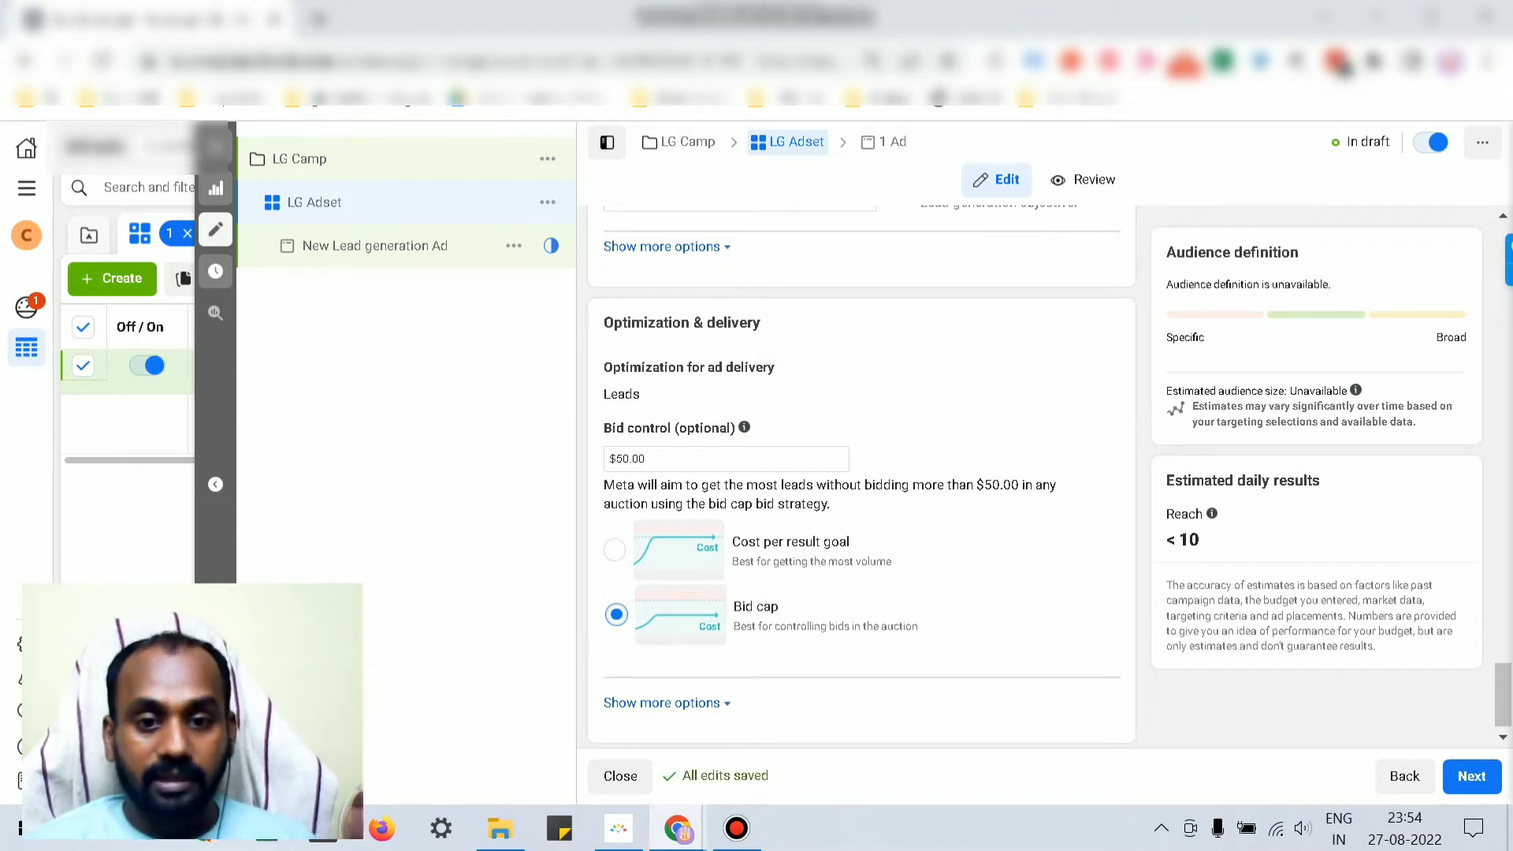
Step: Return to Cost per result goal and clear the $50.00 goal amount
{"action": "scroll", "coordinate": [862, 477], "scroll_direction": "down", "scroll_amount": 1}
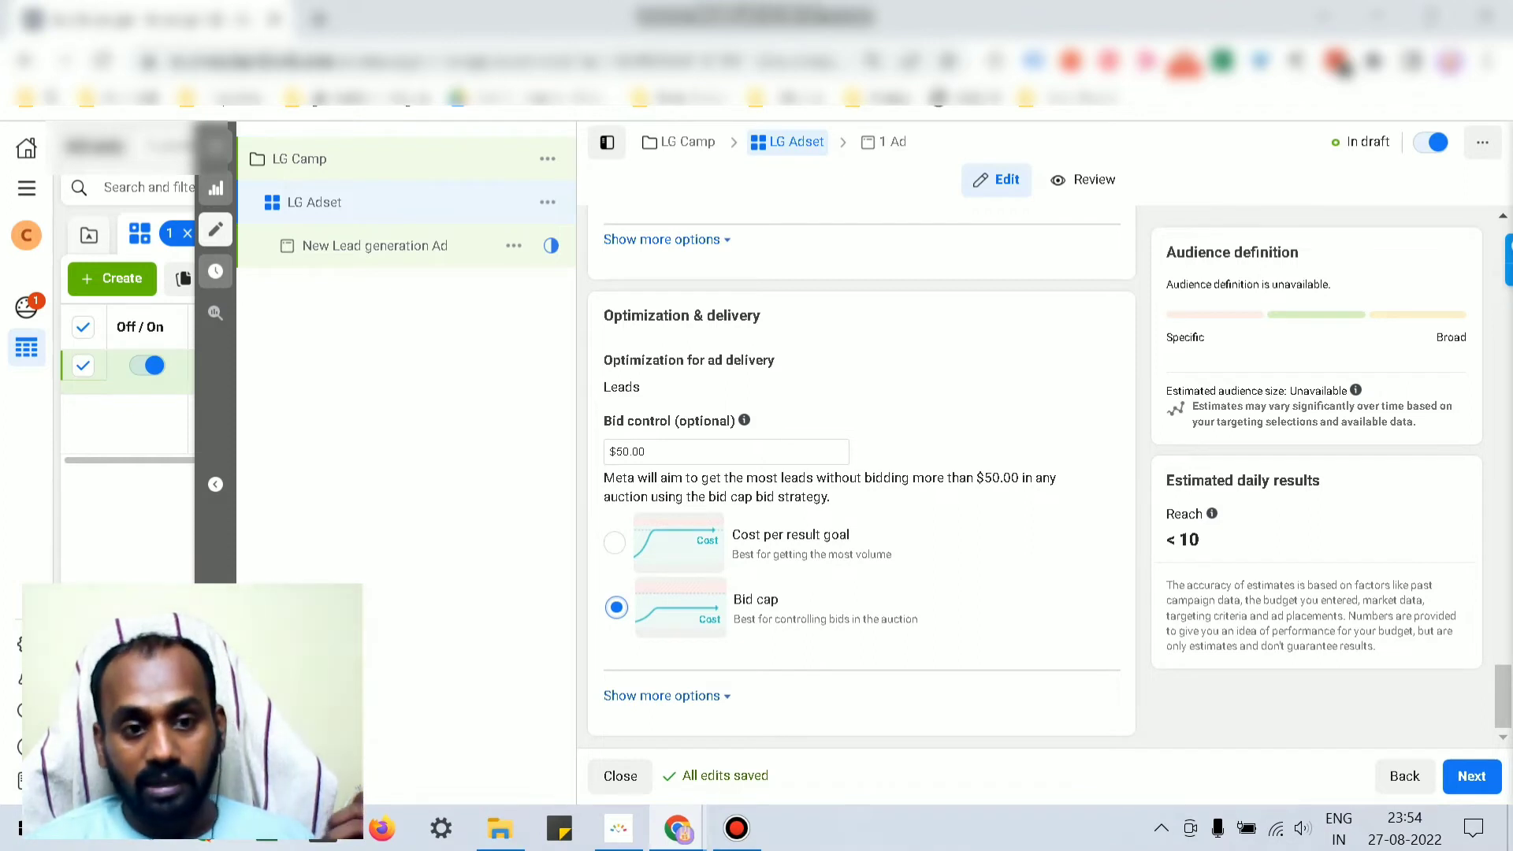
{"action": "left_click", "coordinate": [615, 543]}
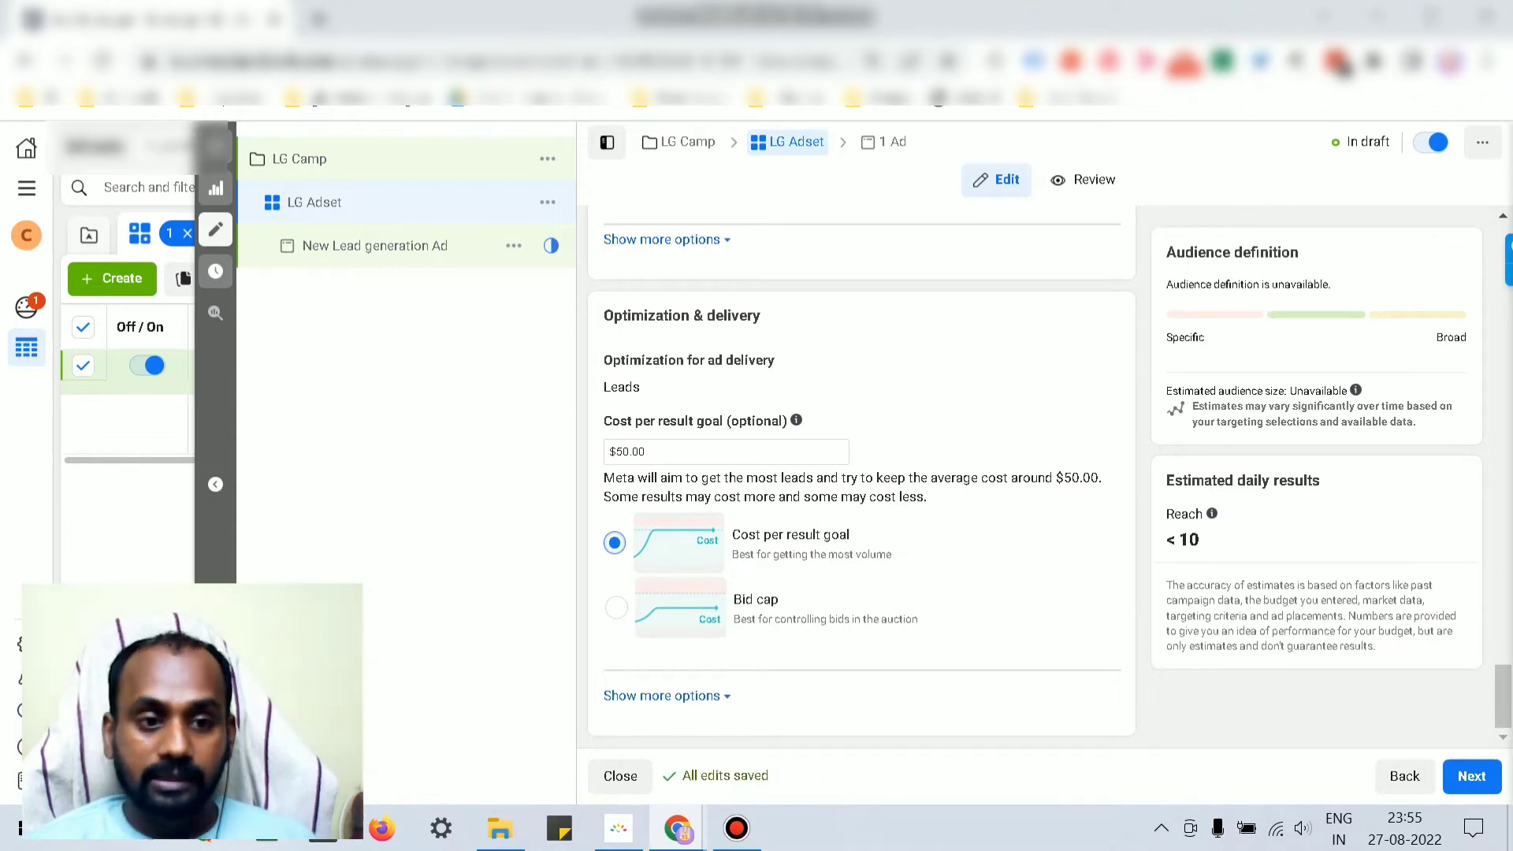
{"action": "left_click_drag", "start_coordinate": [649, 452], "coordinate": [607, 453]}
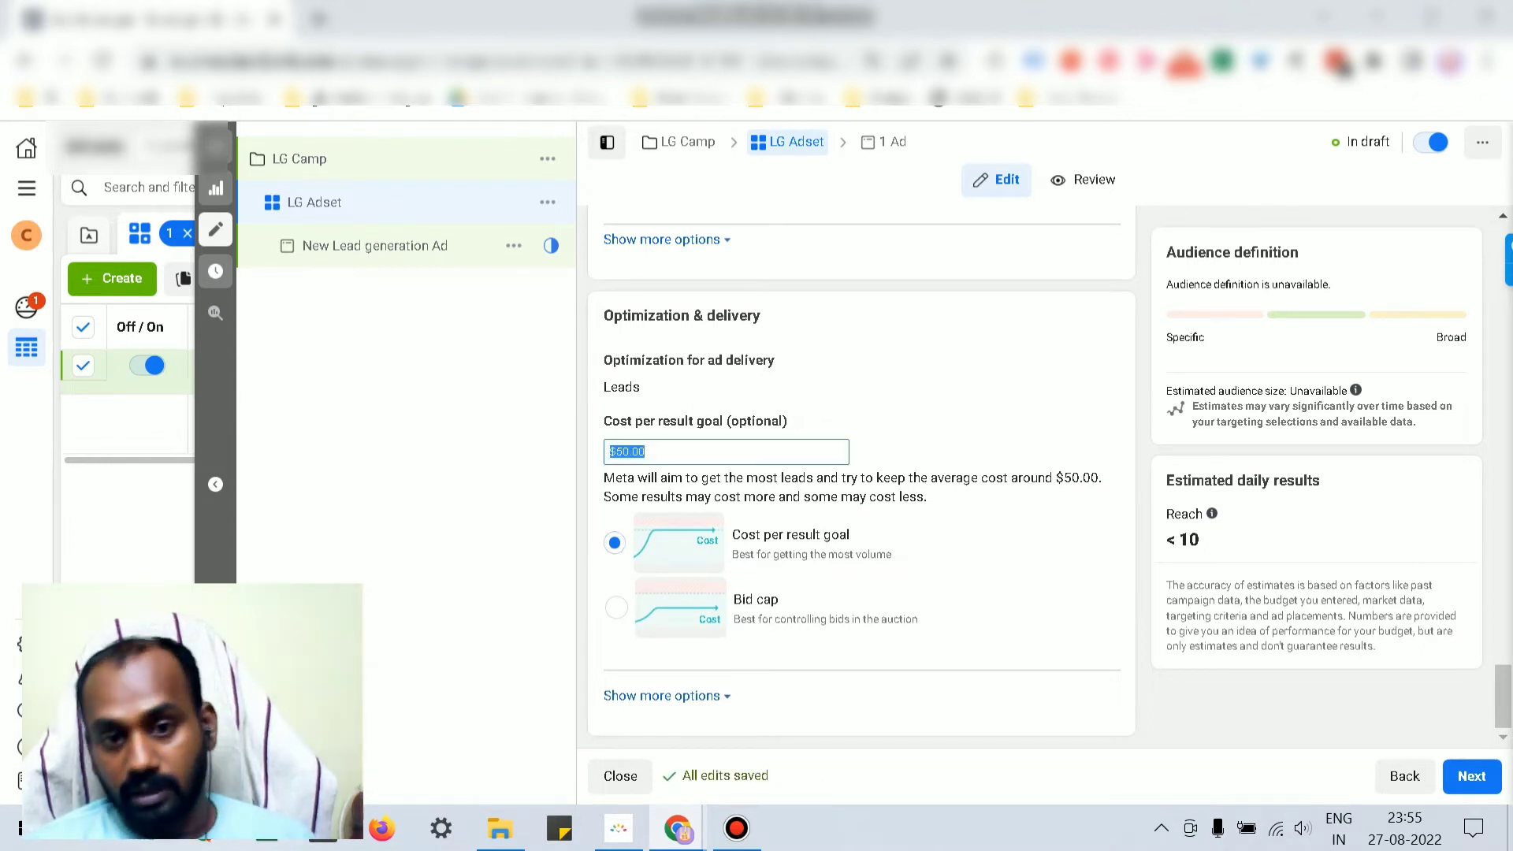
{"action": "key", "text": "BackSpace"}
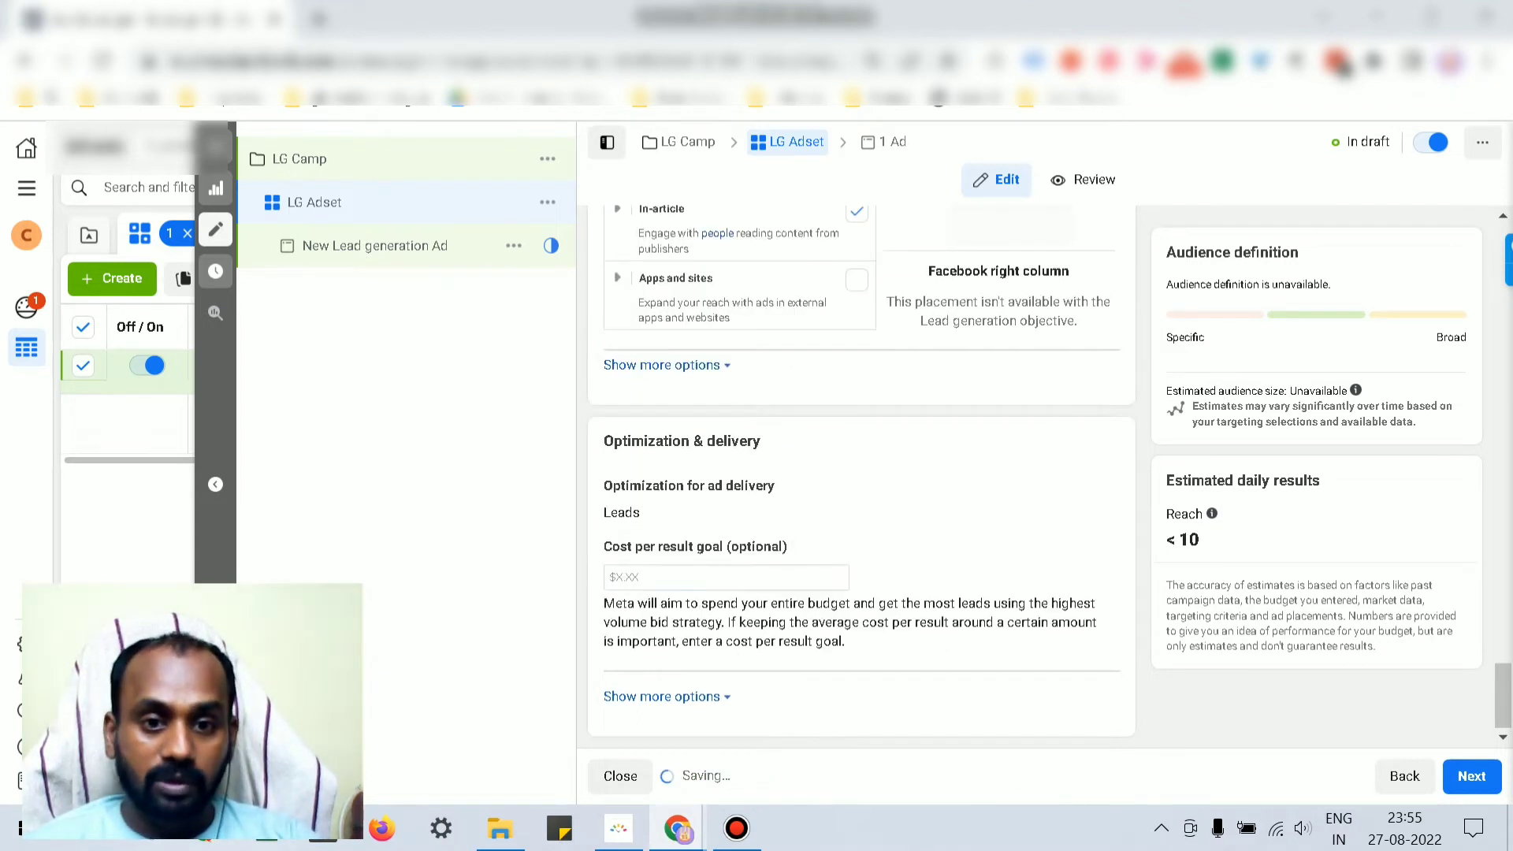
{"action": "mouse_move", "coordinate": [796, 545]}
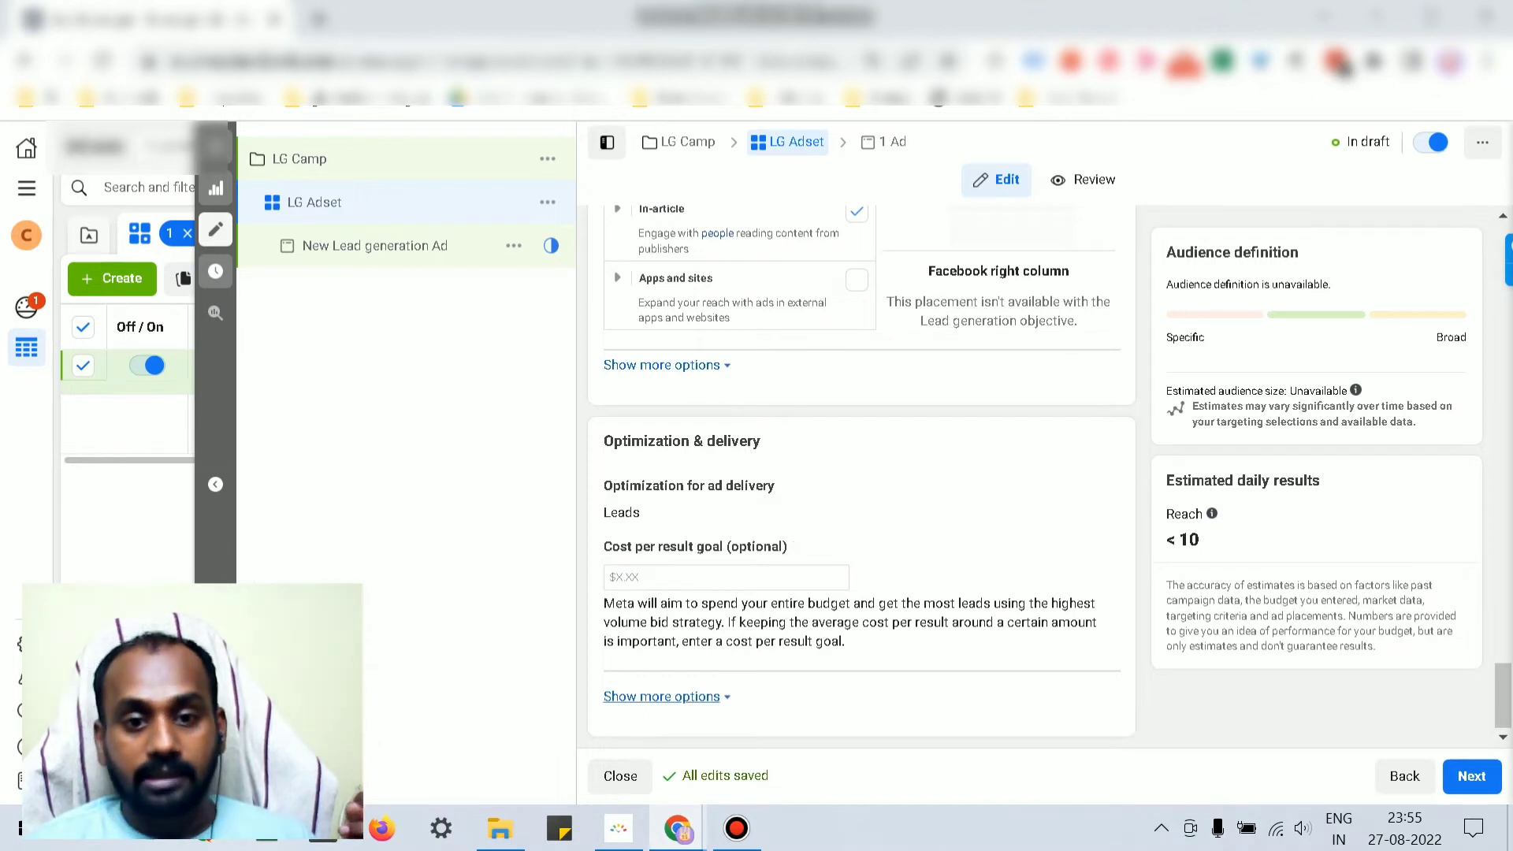
Step: Show the extra delivery settings: charged per Impression with Standard delivery type
{"action": "left_click", "coordinate": [662, 697]}
{"action": "scroll", "coordinate": [662, 696], "scroll_direction": "down", "scroll_amount": 2}
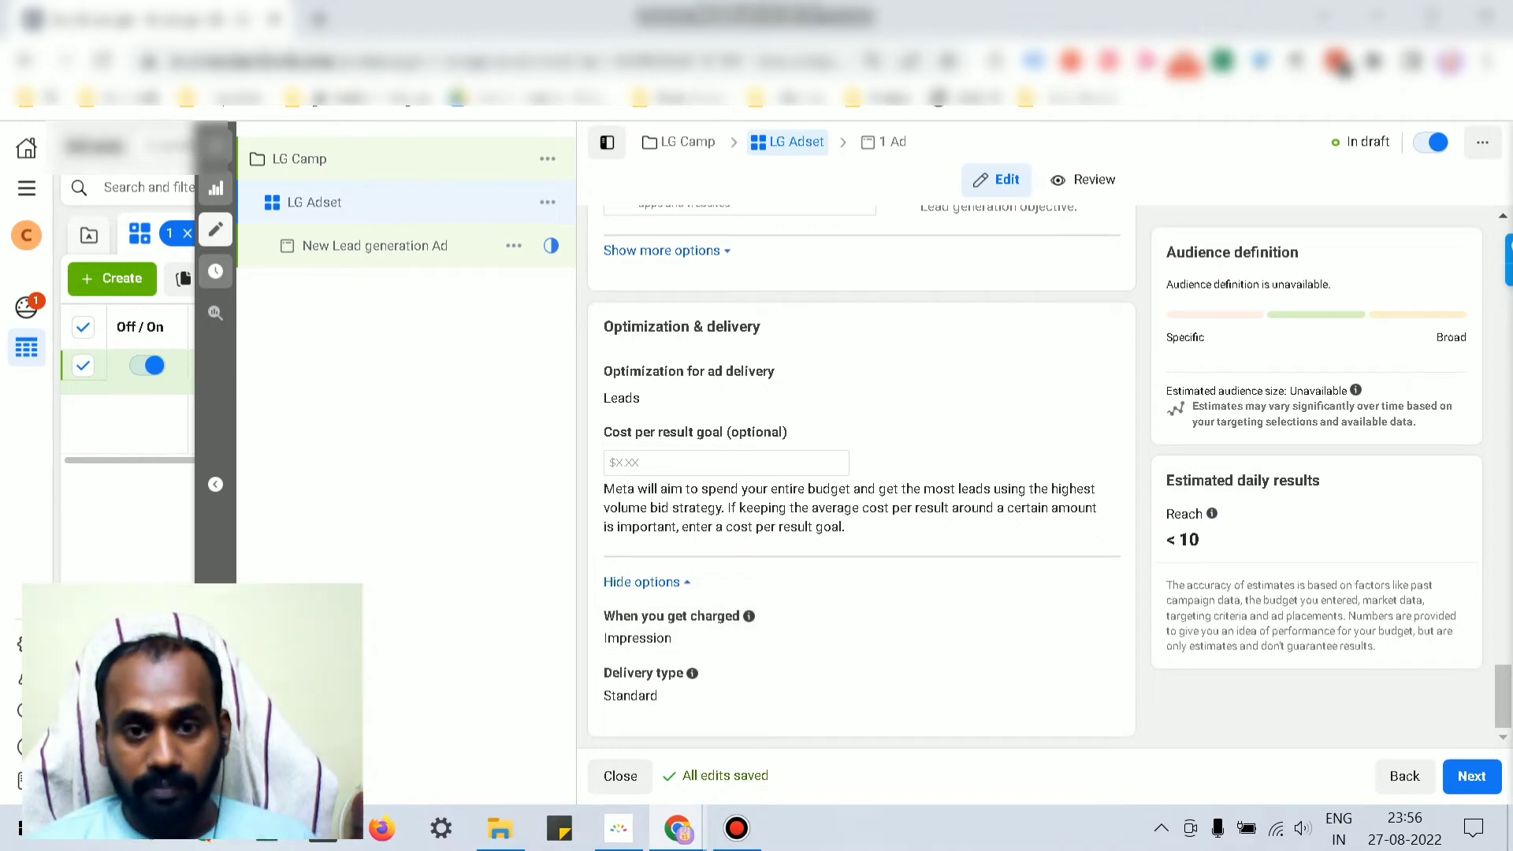
{"action": "scroll", "coordinate": [861, 473], "scroll_direction": "up", "scroll_amount": 4}
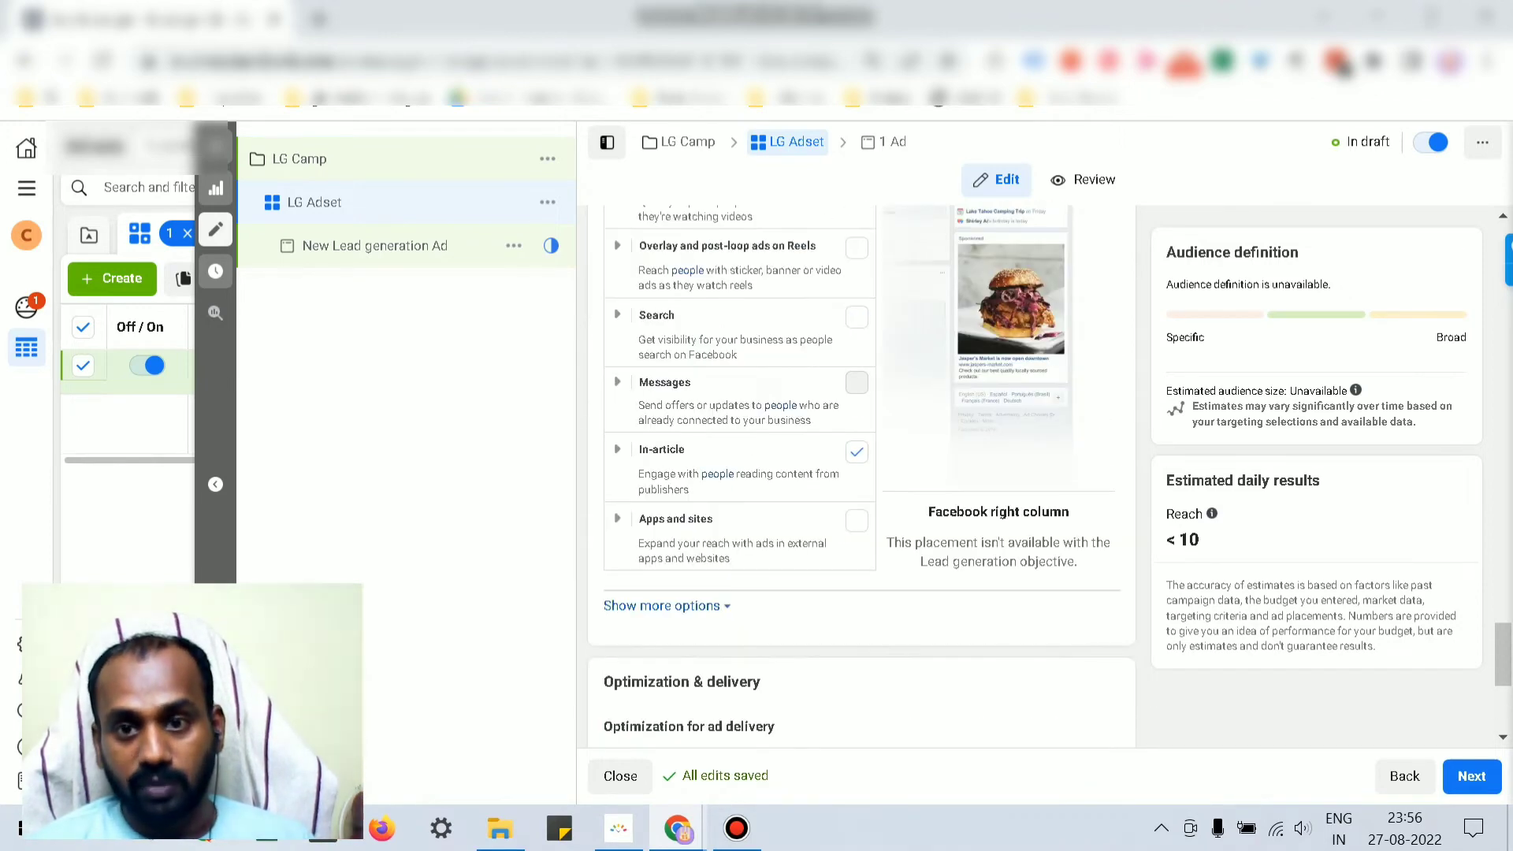
{"action": "scroll", "coordinate": [861, 473], "scroll_direction": "down", "scroll_amount": 3}
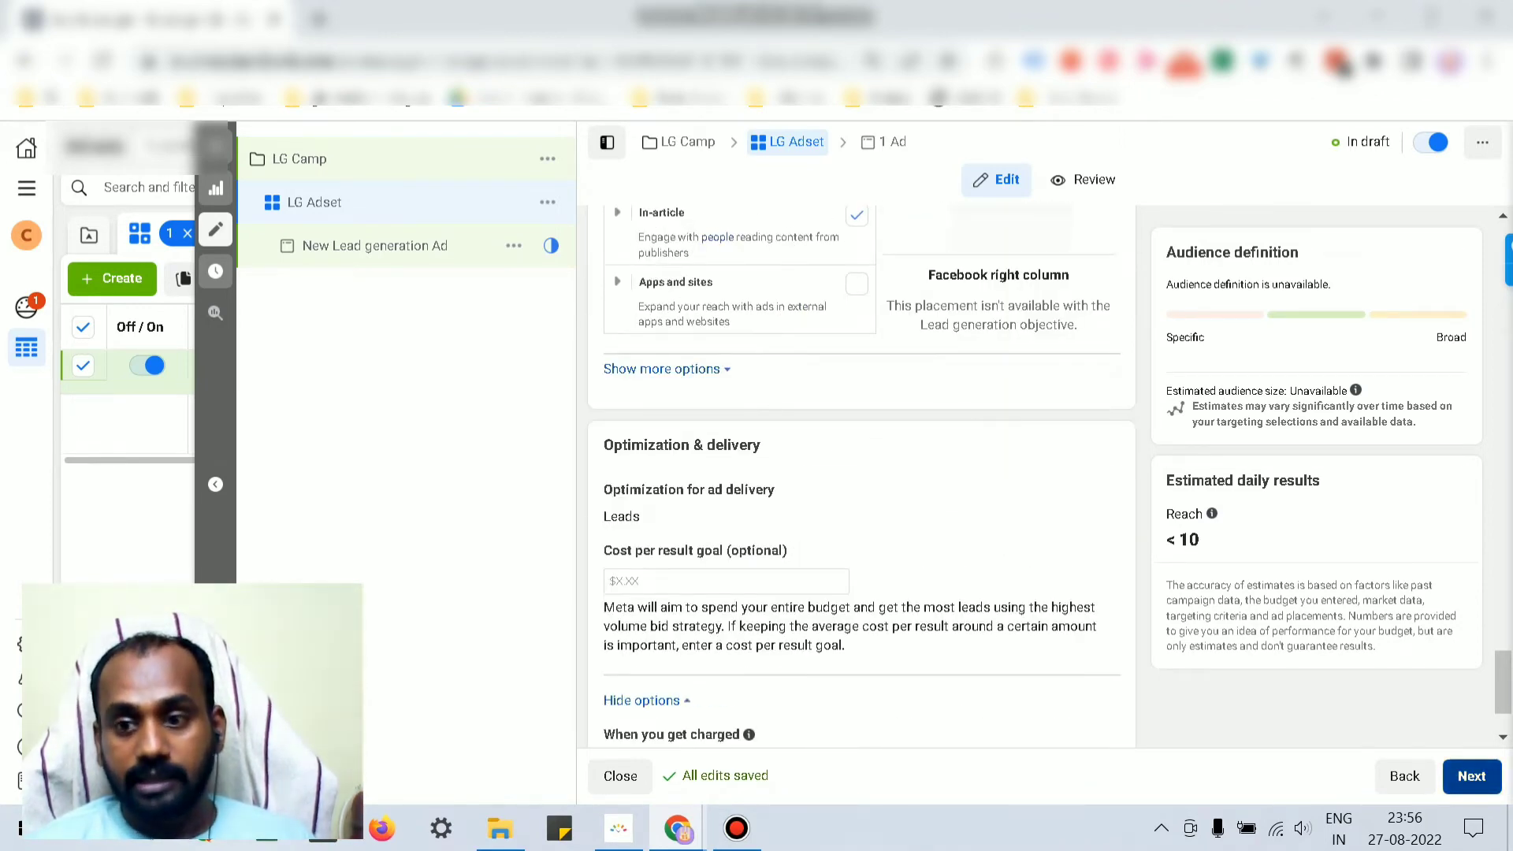
Step: Move on from the ad set to the new Lead generation ad
{"action": "left_click", "coordinate": [1471, 776]}
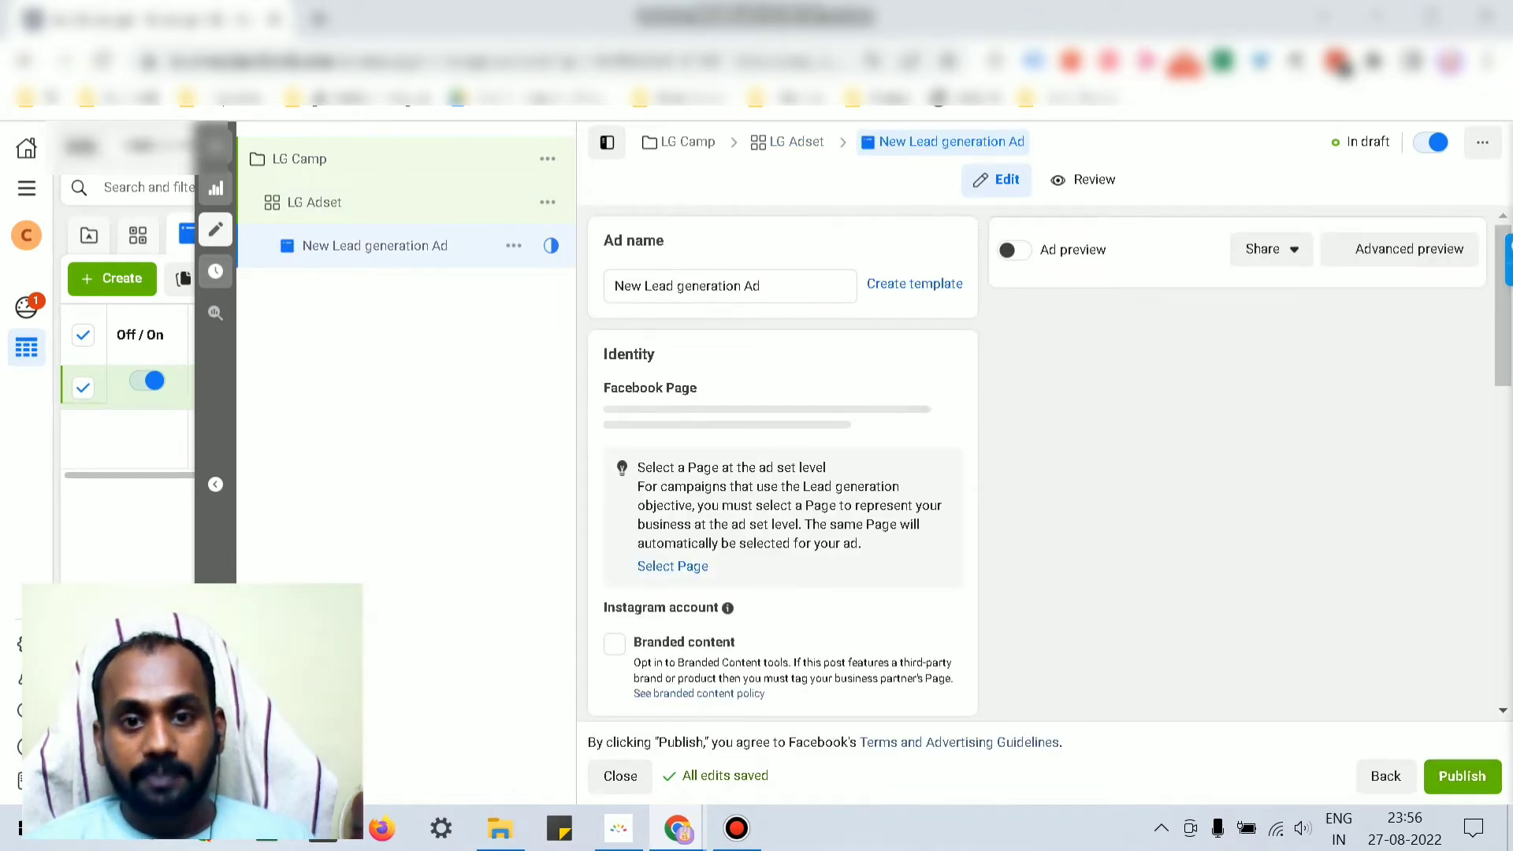
{"action": "scroll", "coordinate": [783, 465], "scroll_direction": "down", "scroll_amount": 1}
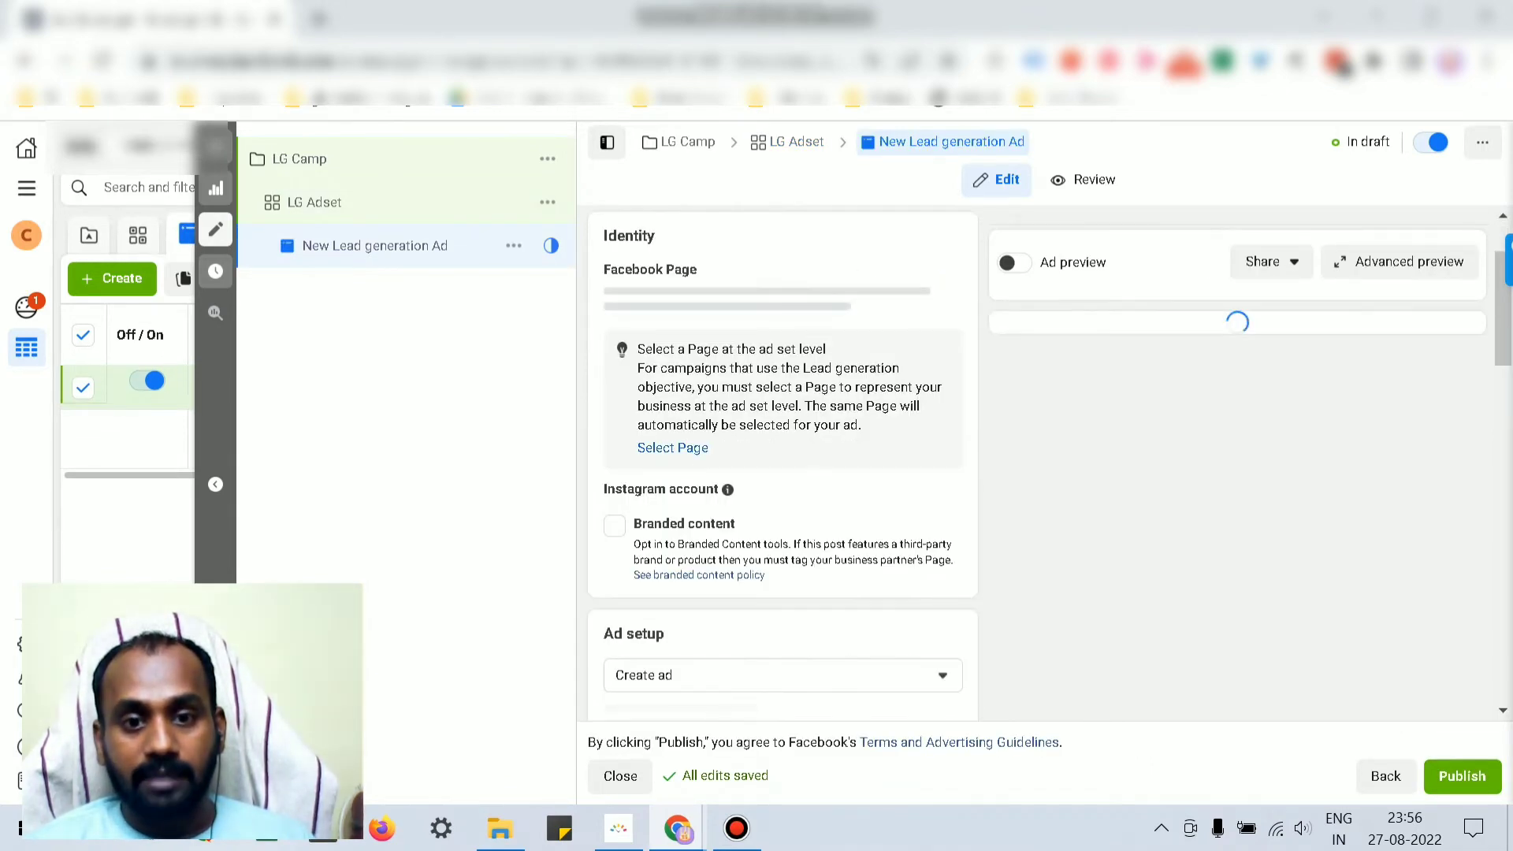
{"action": "scroll", "coordinate": [783, 464], "scroll_direction": "down", "scroll_amount": 2}
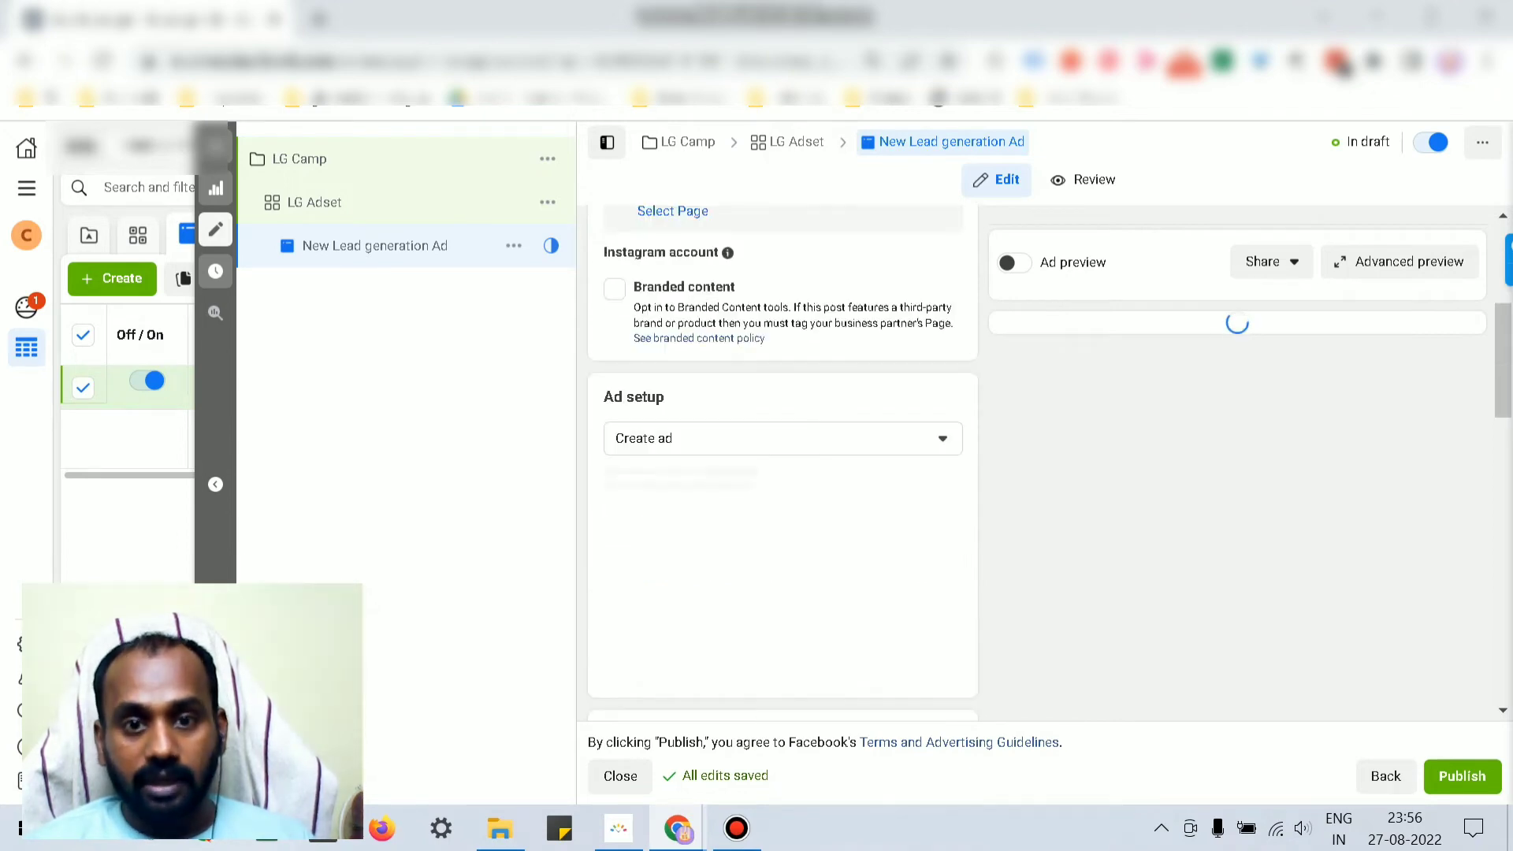
{"action": "scroll", "coordinate": [783, 465], "scroll_direction": "down", "scroll_amount": 2}
{"action": "scroll", "coordinate": [782, 465], "scroll_direction": "up", "scroll_amount": 3}
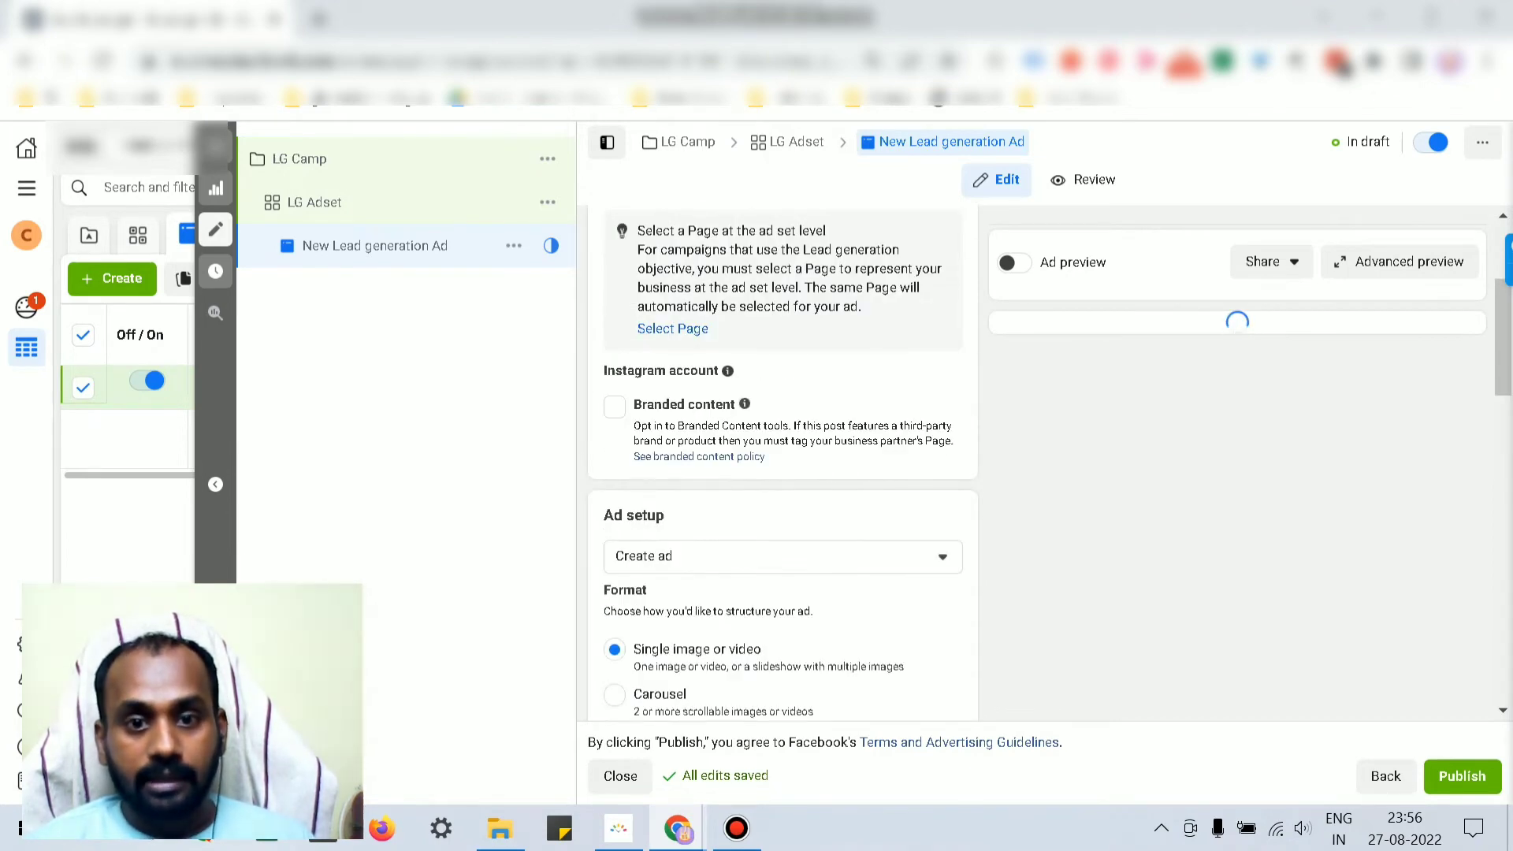
{"action": "scroll", "coordinate": [783, 465], "scroll_direction": "down", "scroll_amount": 2}
{"action": "scroll", "coordinate": [783, 465], "scroll_direction": "up", "scroll_amount": 3}
{"action": "scroll", "coordinate": [782, 465], "scroll_direction": "down", "scroll_amount": 2}
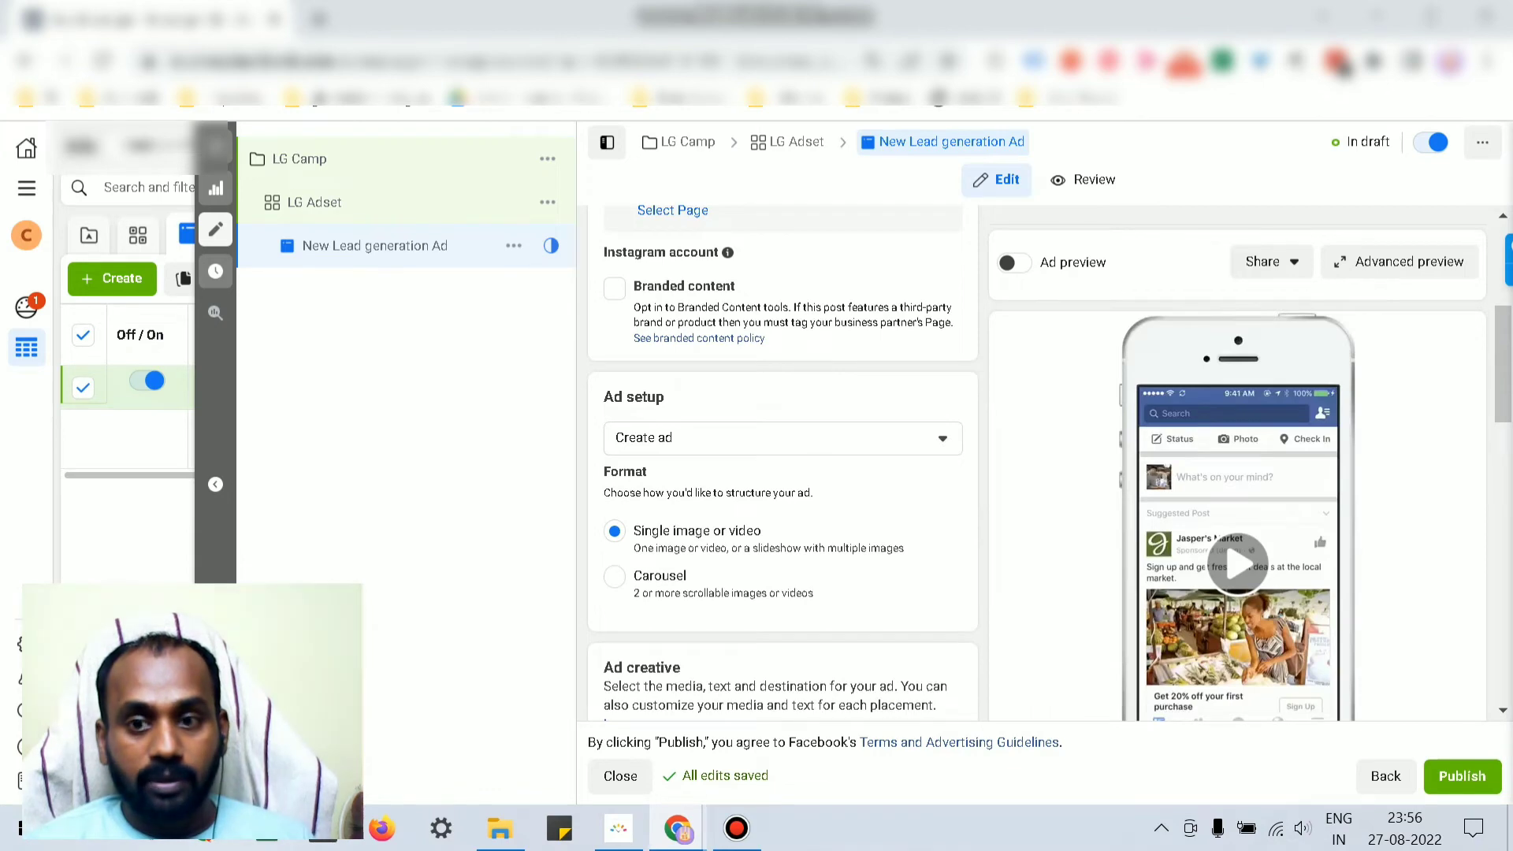
Step: Review the ad setup choices and choose to add an image under Add Media
{"action": "left_click", "coordinate": [782, 438]}
{"action": "left_click", "coordinate": [783, 438]}
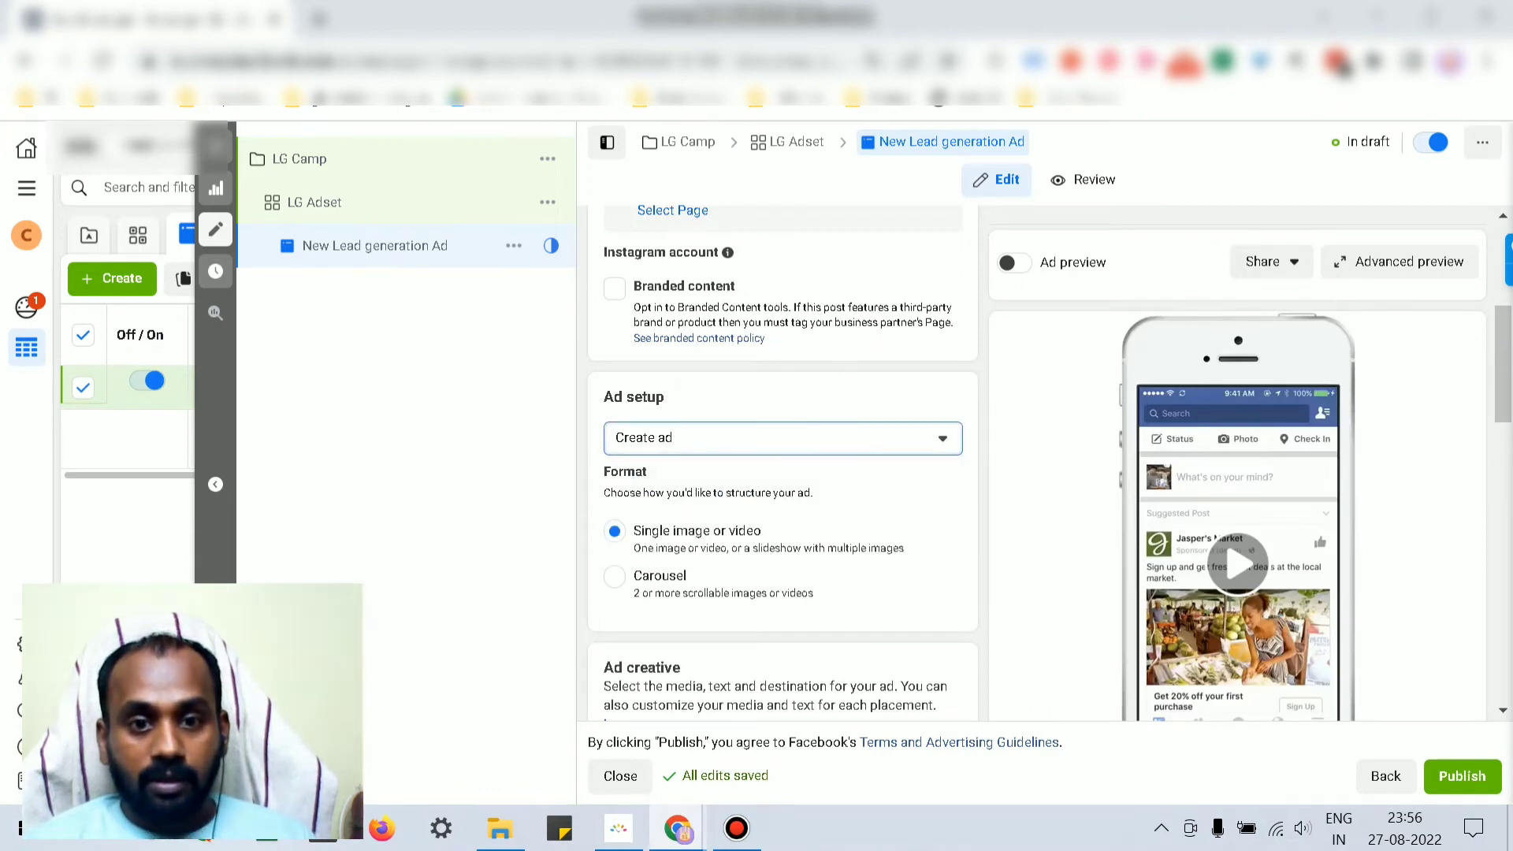
{"action": "scroll", "coordinate": [783, 465], "scroll_direction": "down", "scroll_amount": 2}
{"action": "left_click", "coordinate": [669, 567]}
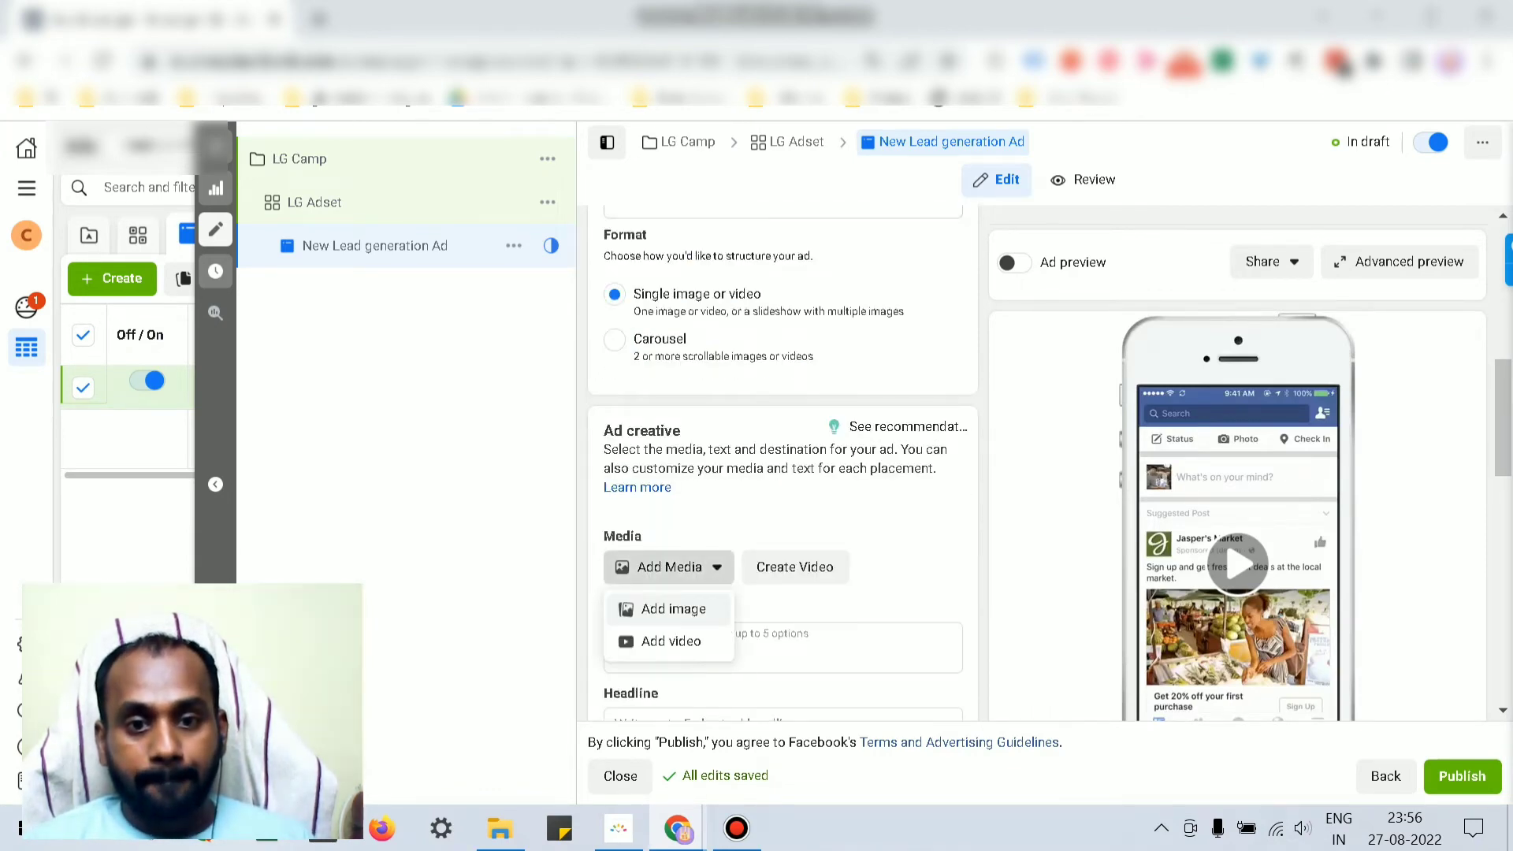
{"action": "left_click", "coordinate": [674, 609]}
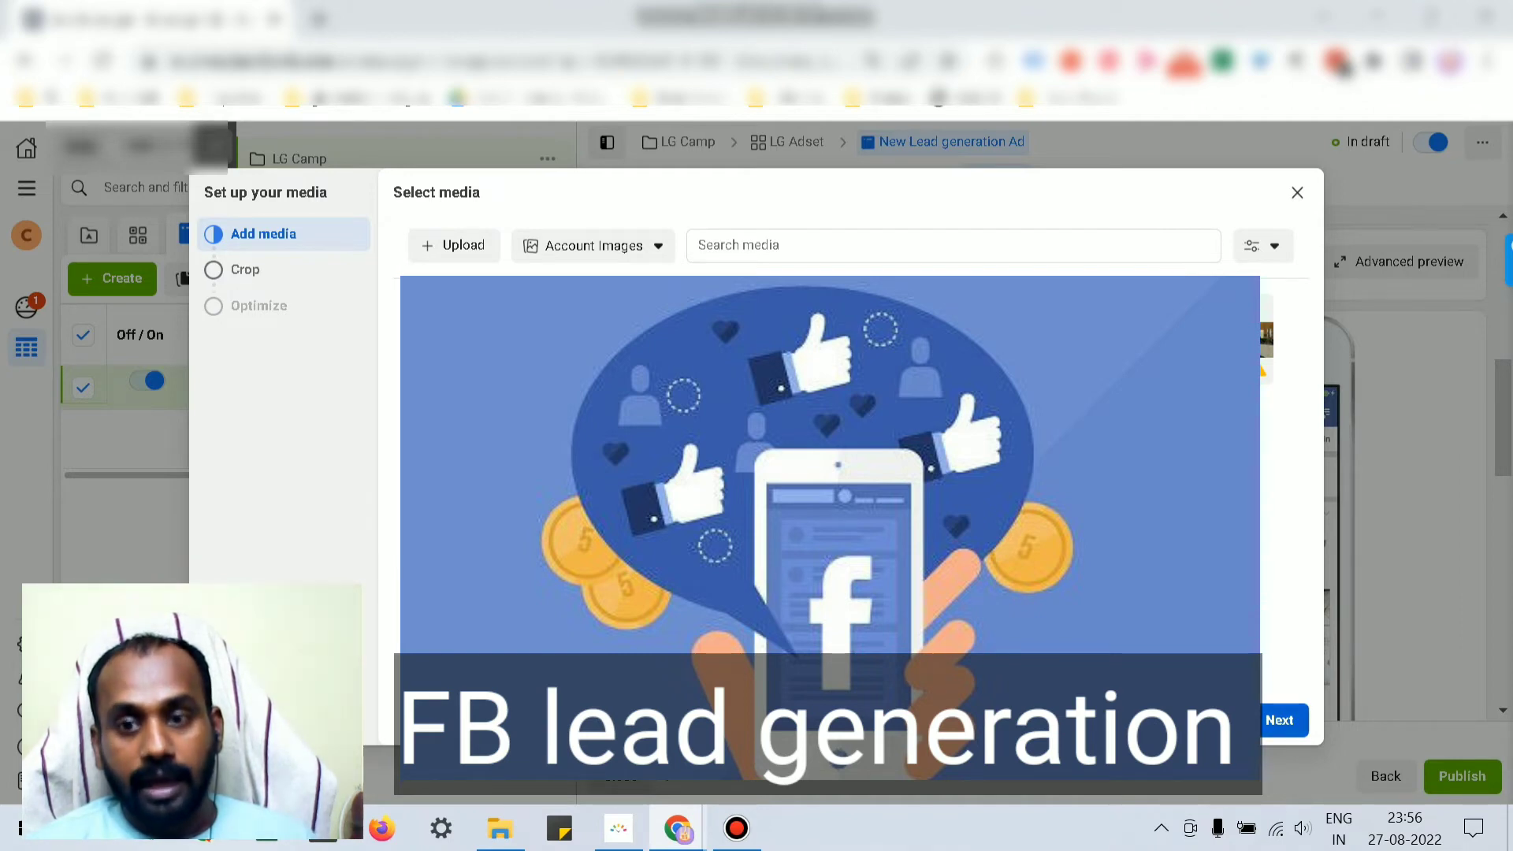
Step: Confirm the chosen image and switch the call to action from Sign up to Learn more
{"action": "left_click", "coordinate": [1279, 720]}
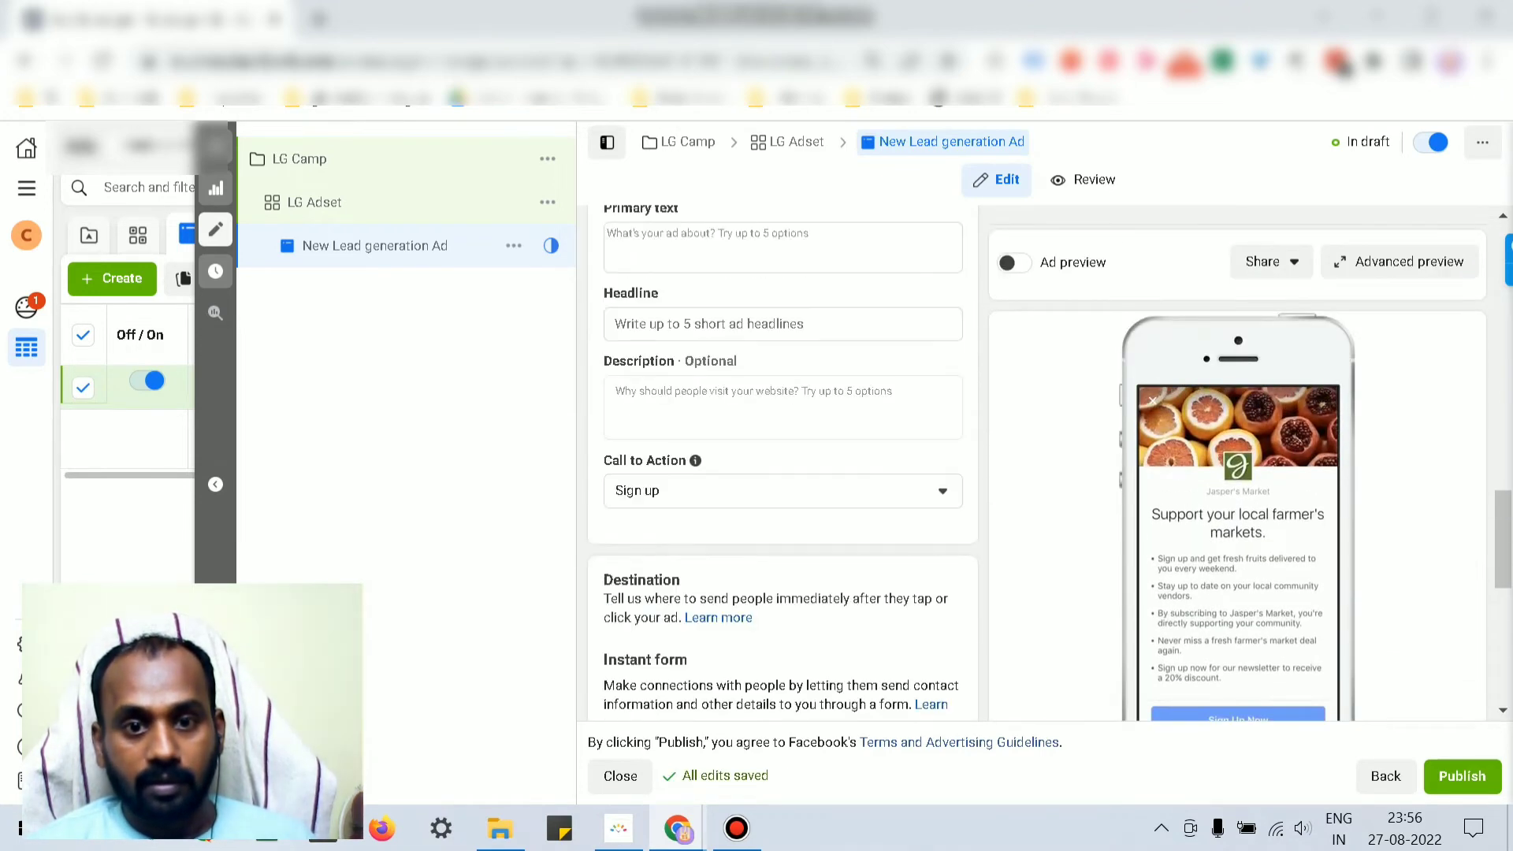
{"action": "left_click", "coordinate": [782, 490]}
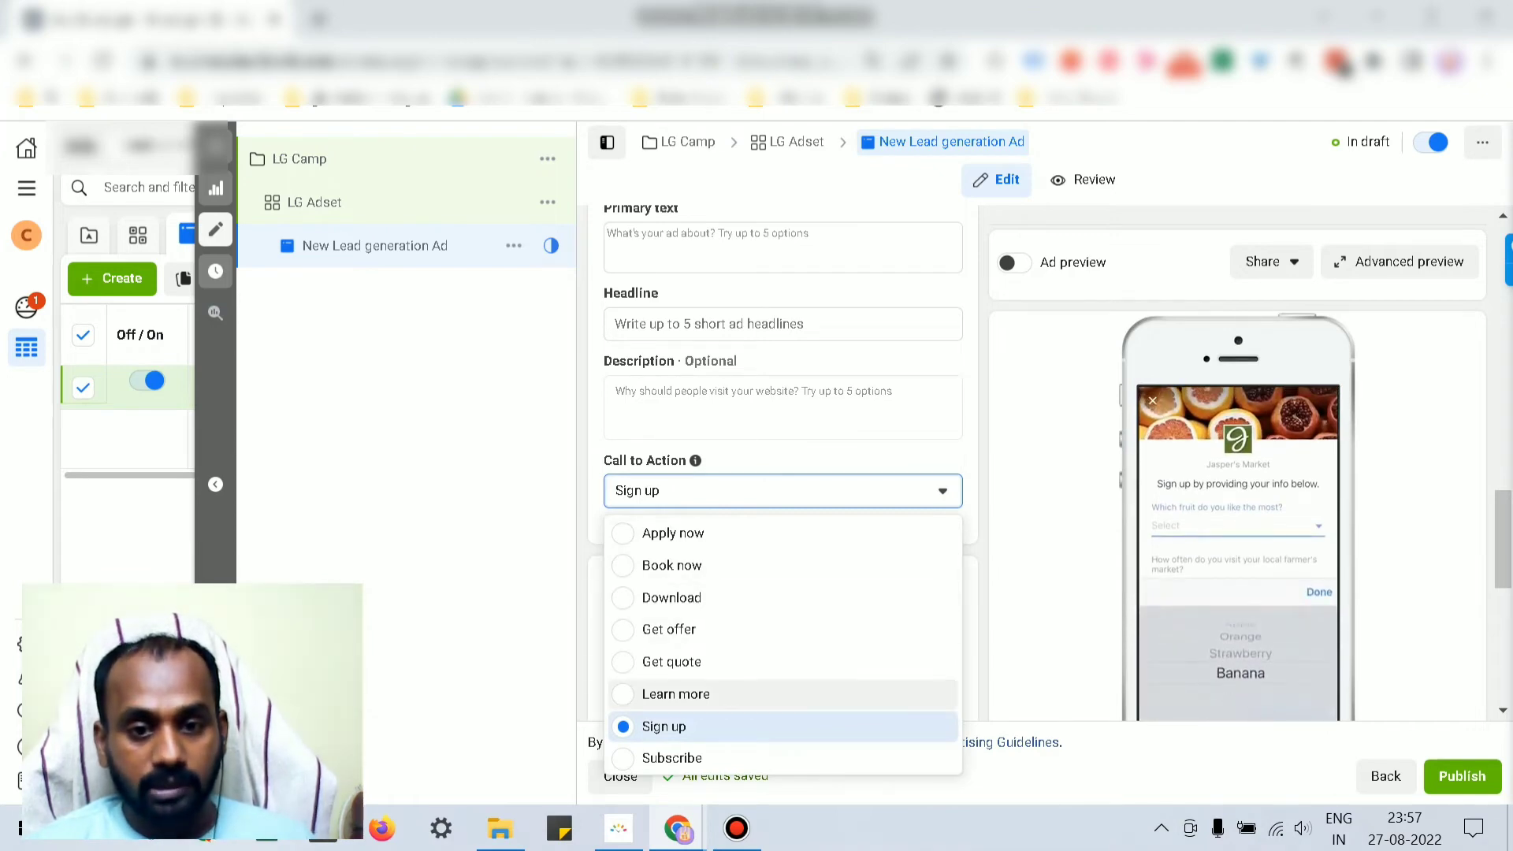
{"action": "left_click", "coordinate": [675, 693]}
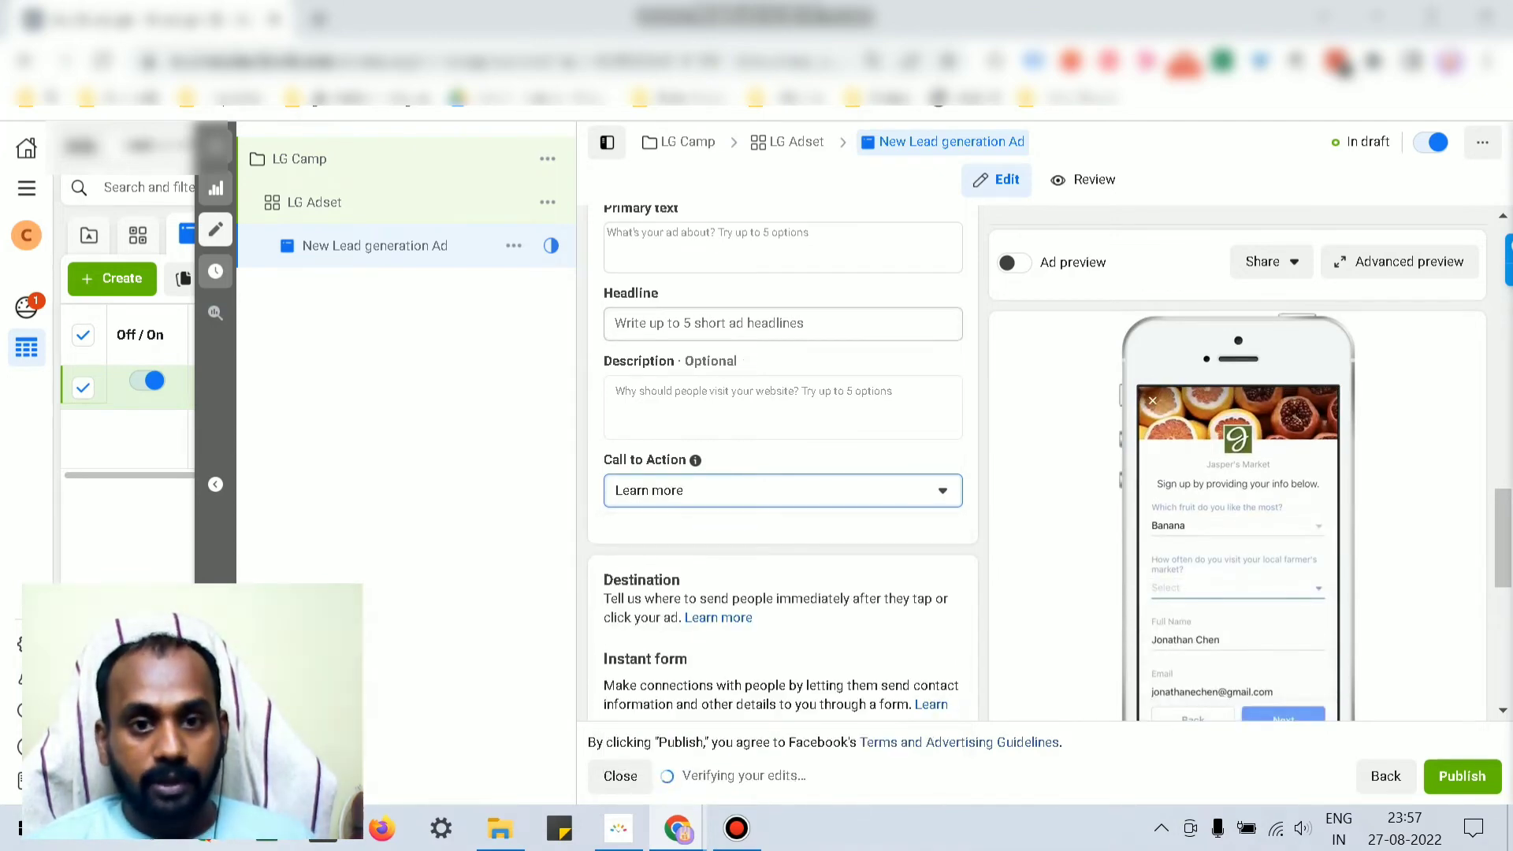
{"action": "left_click", "coordinate": [782, 323]}
{"action": "left_click", "coordinate": [783, 247]}
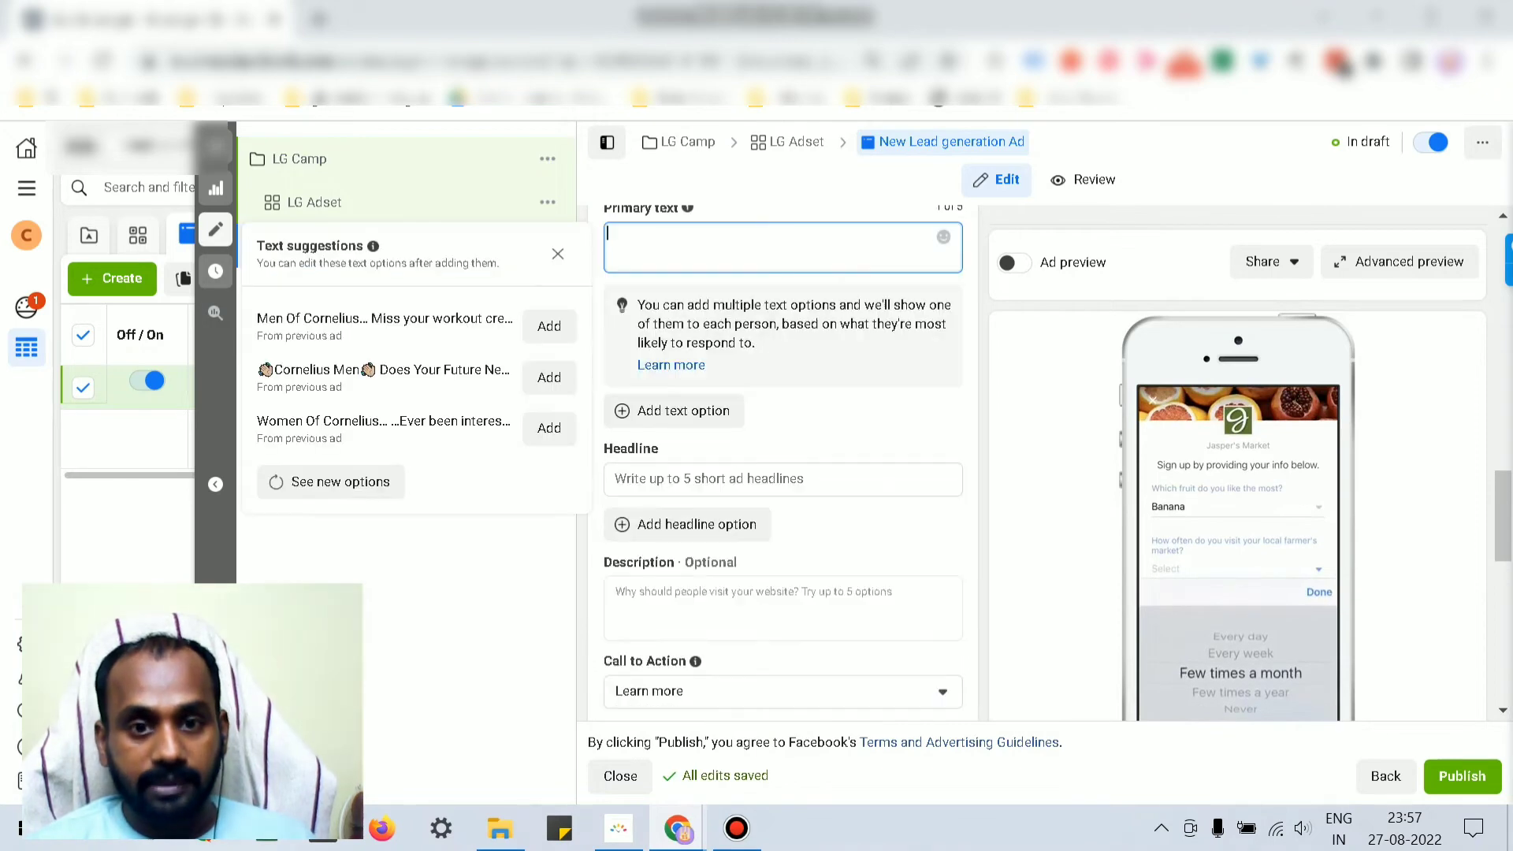
{"action": "left_click", "coordinate": [783, 479]}
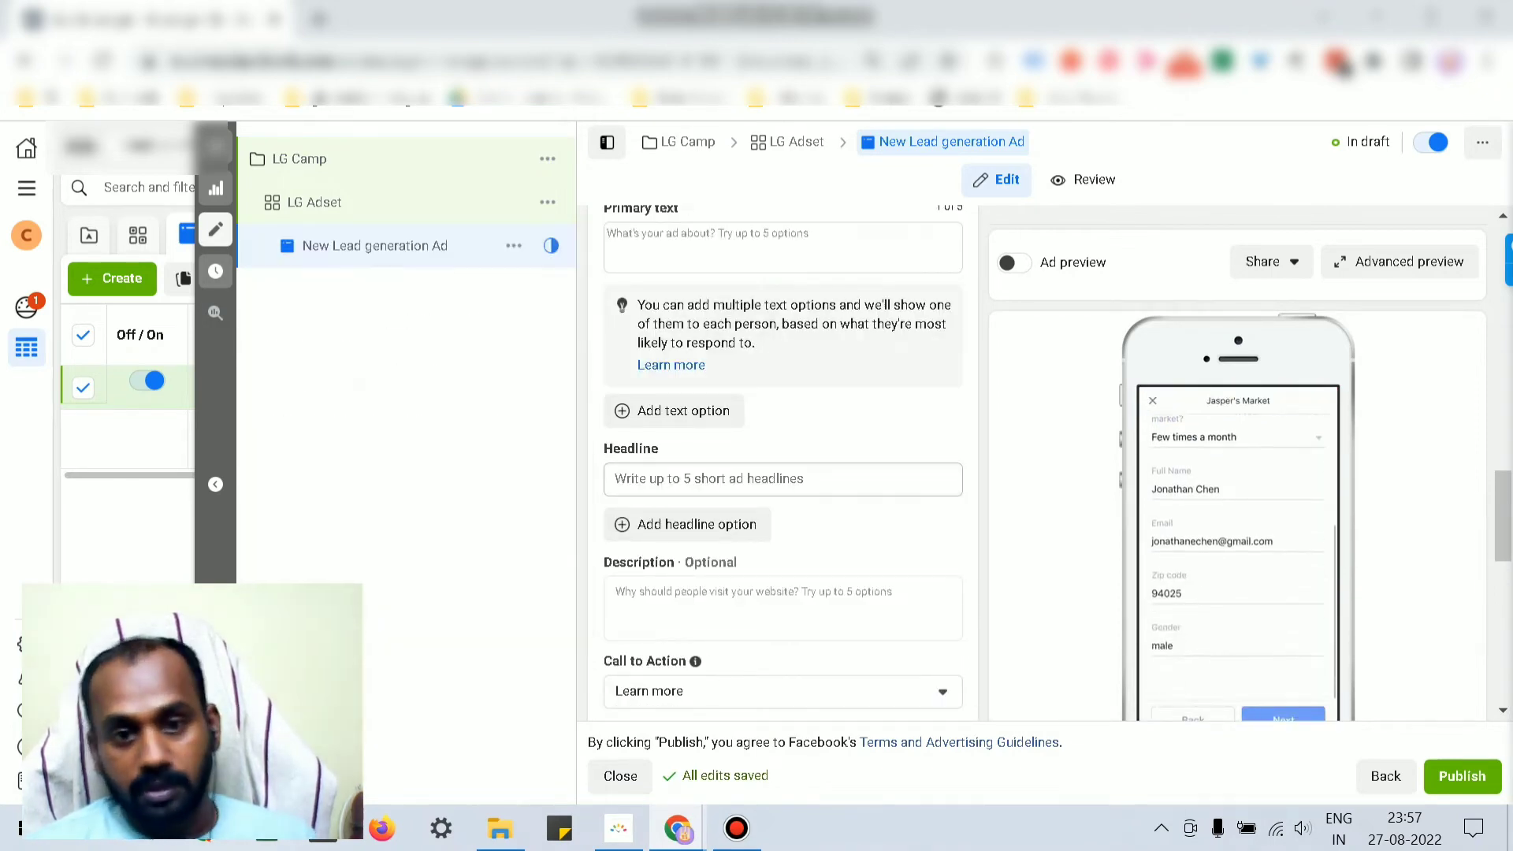
{"action": "left_click", "coordinate": [782, 479]}
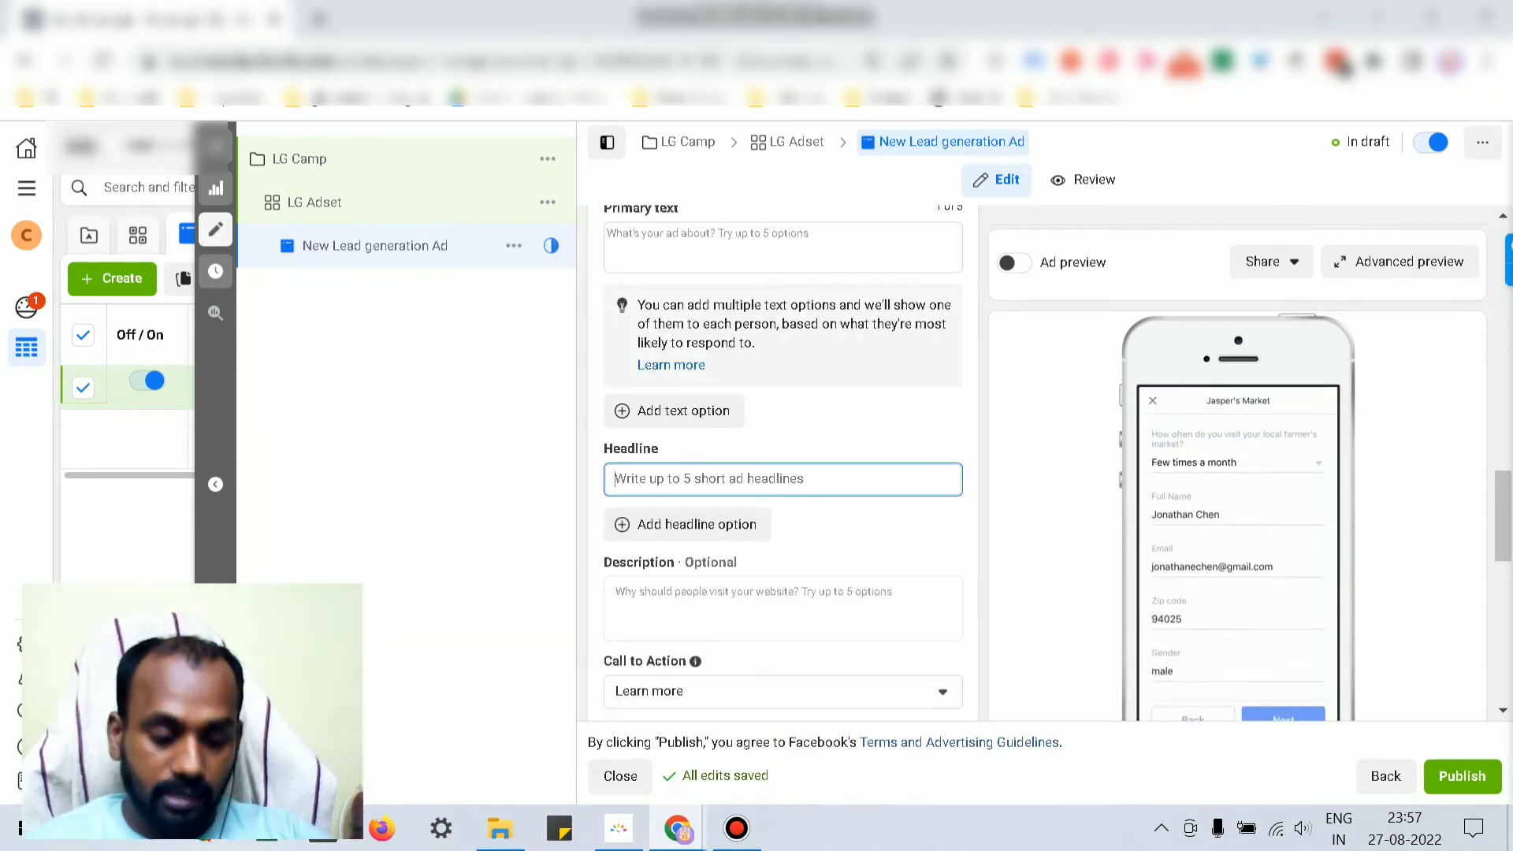
Step: Write headline 'test ad' and primary text inviting subscription to our fitness program
{"action": "type", "text": "tetst ad"}
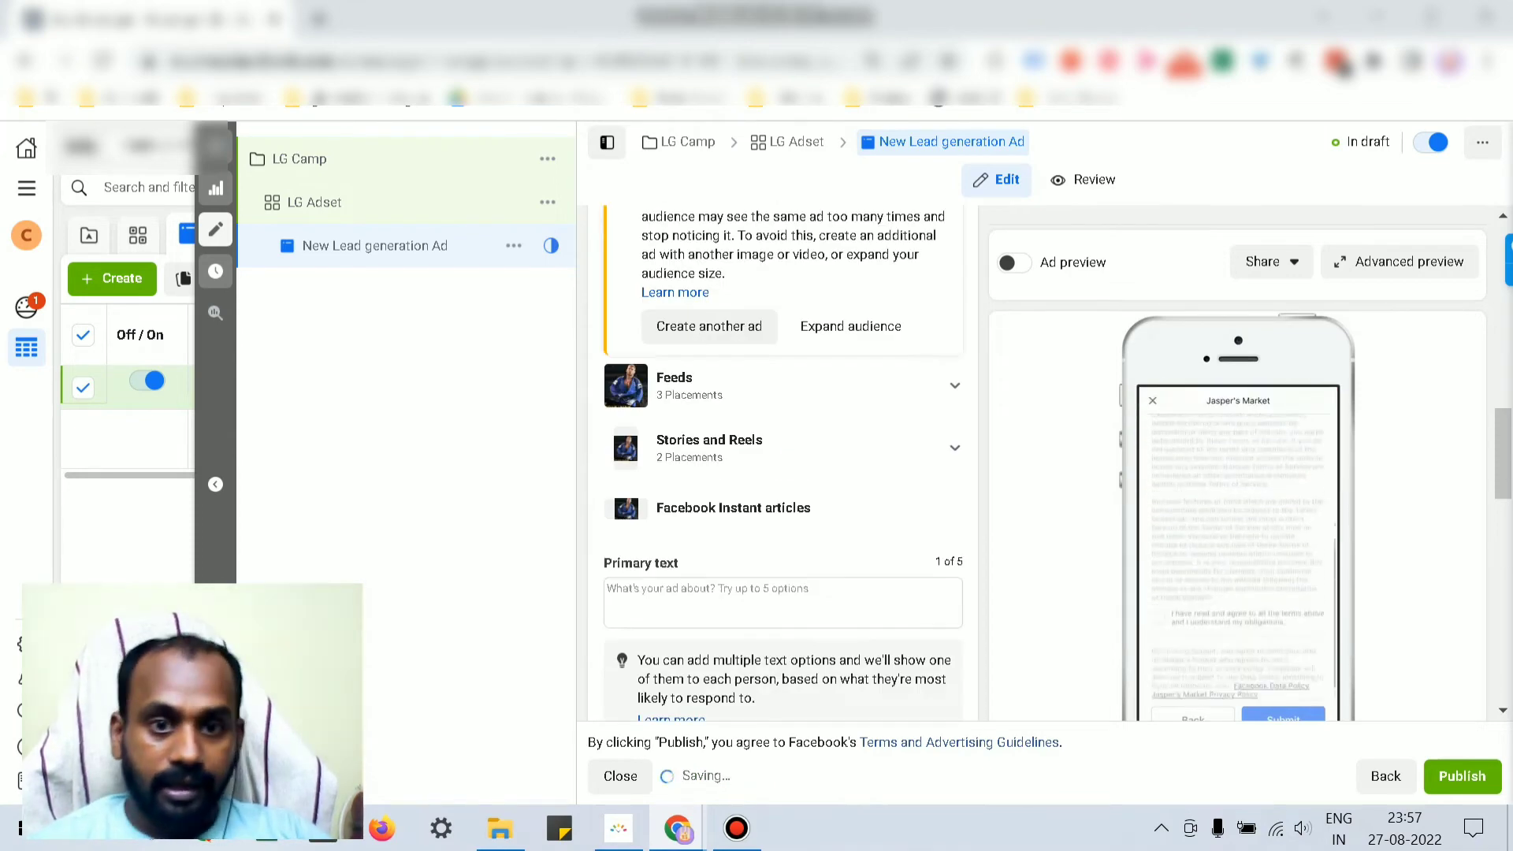
{"action": "left_click", "coordinate": [709, 364]}
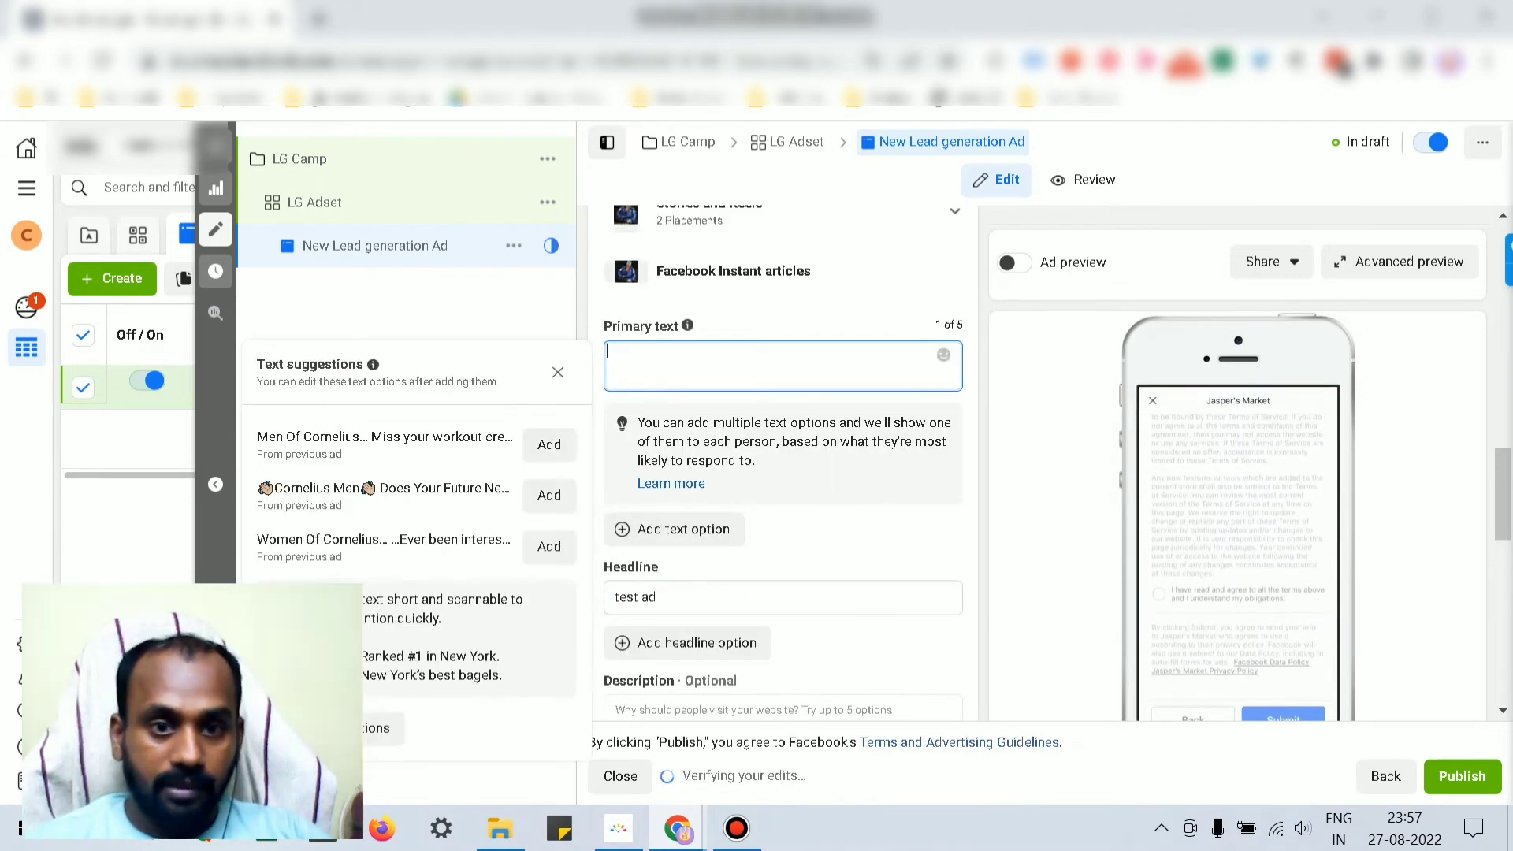
{"action": "type", "text": "hi"}
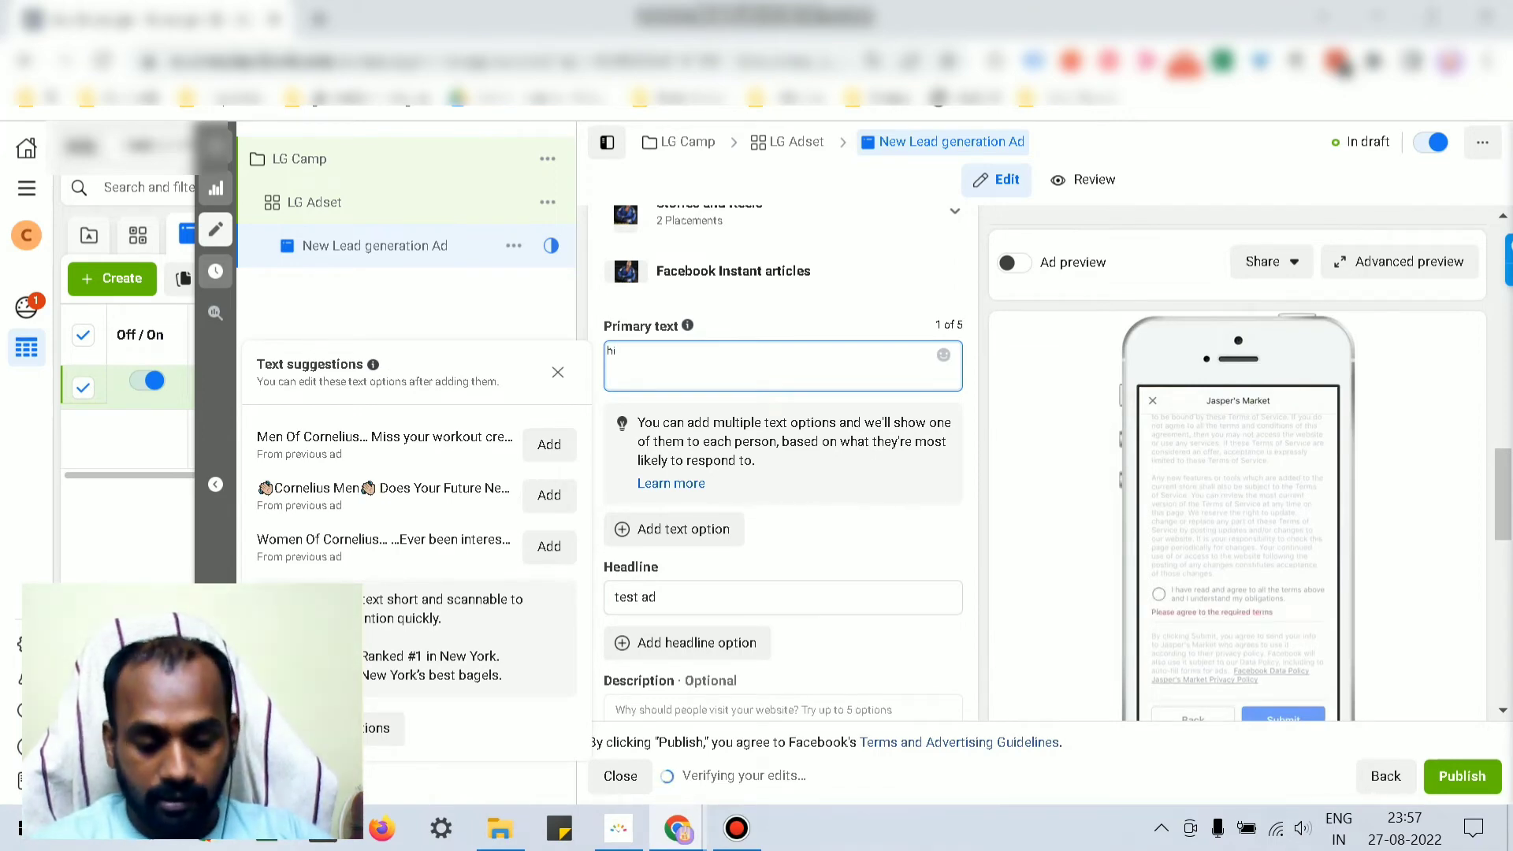
{"action": "type", "text": ", look"}
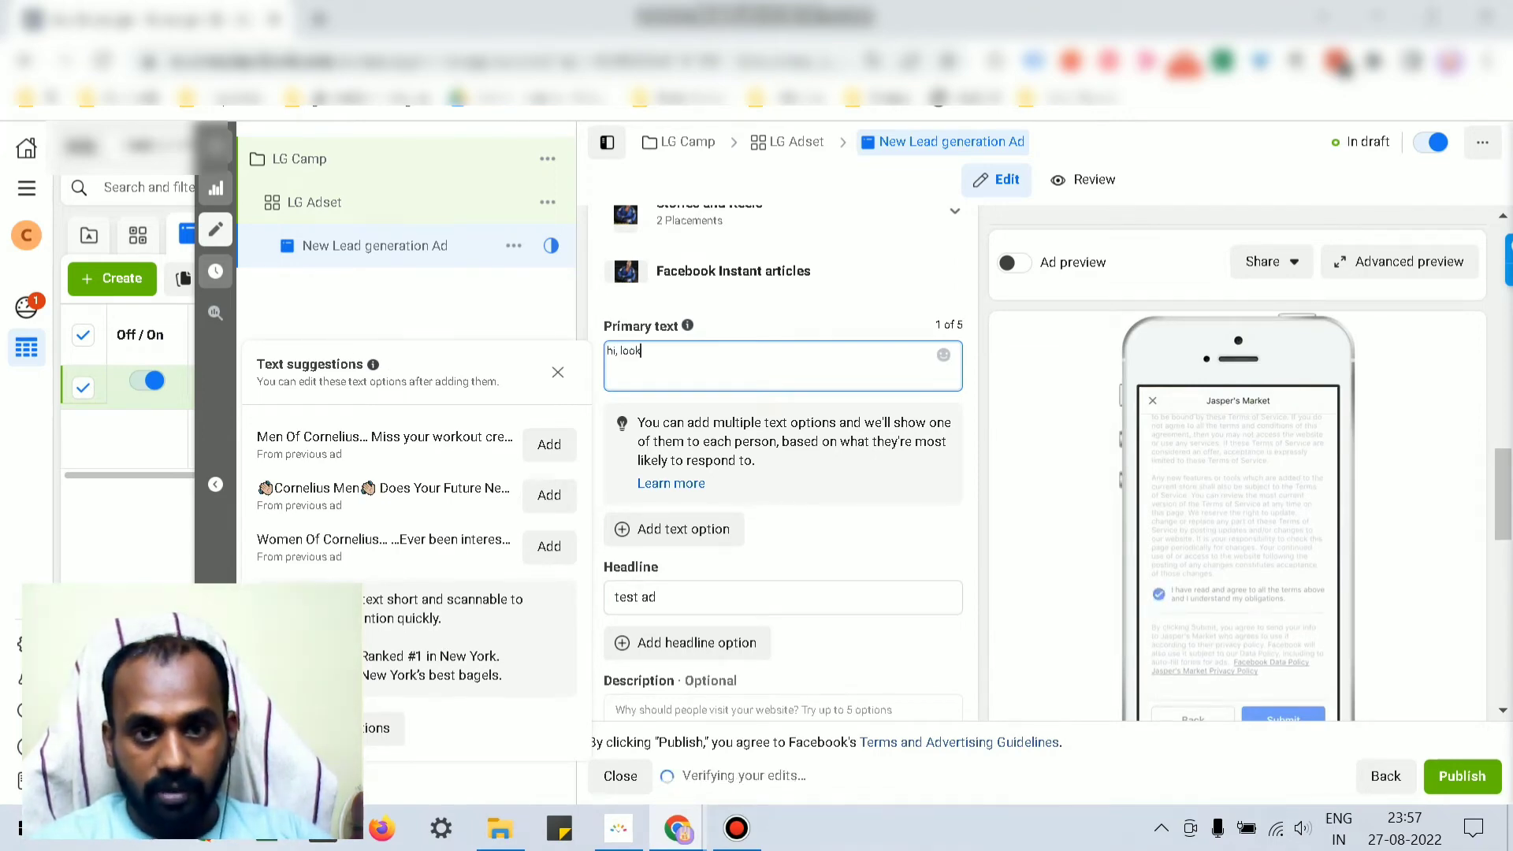
{"action": "type", "text": "ing for"}
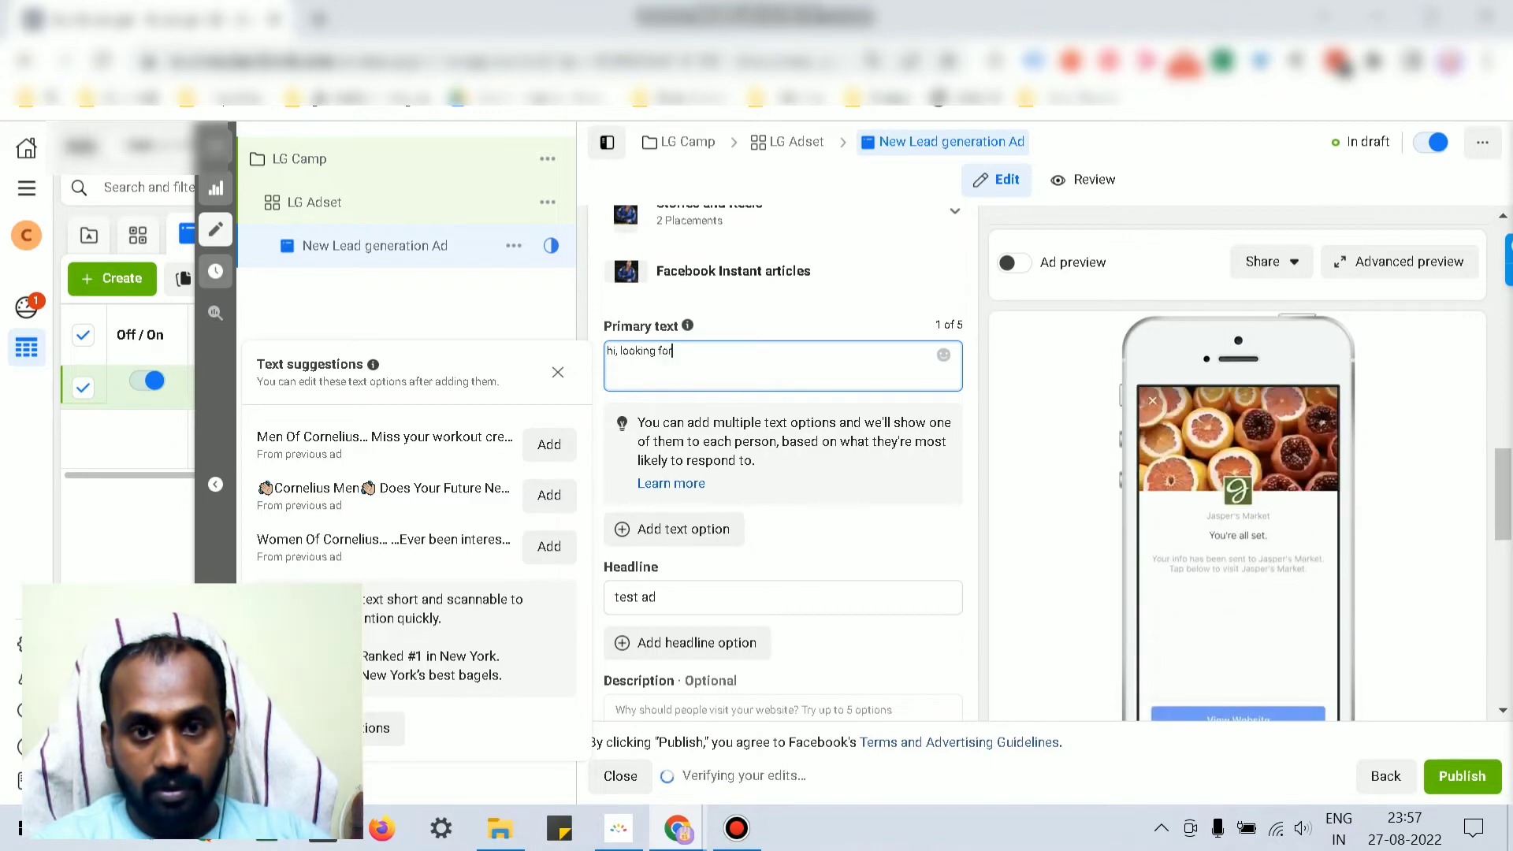
{"action": "type", "text": " your"}
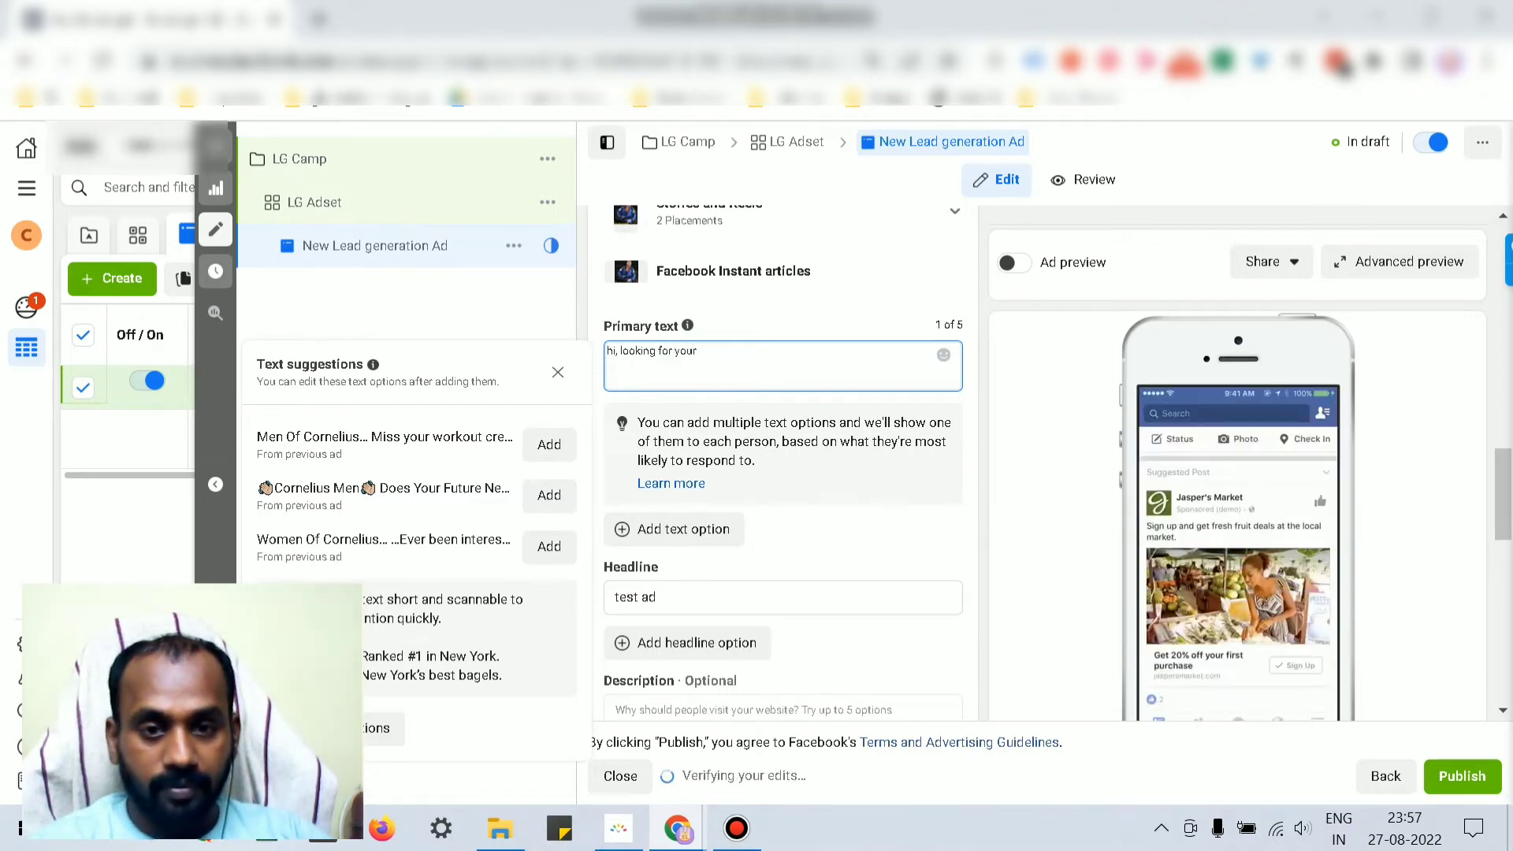
{"action": "type", "text": " visti"}
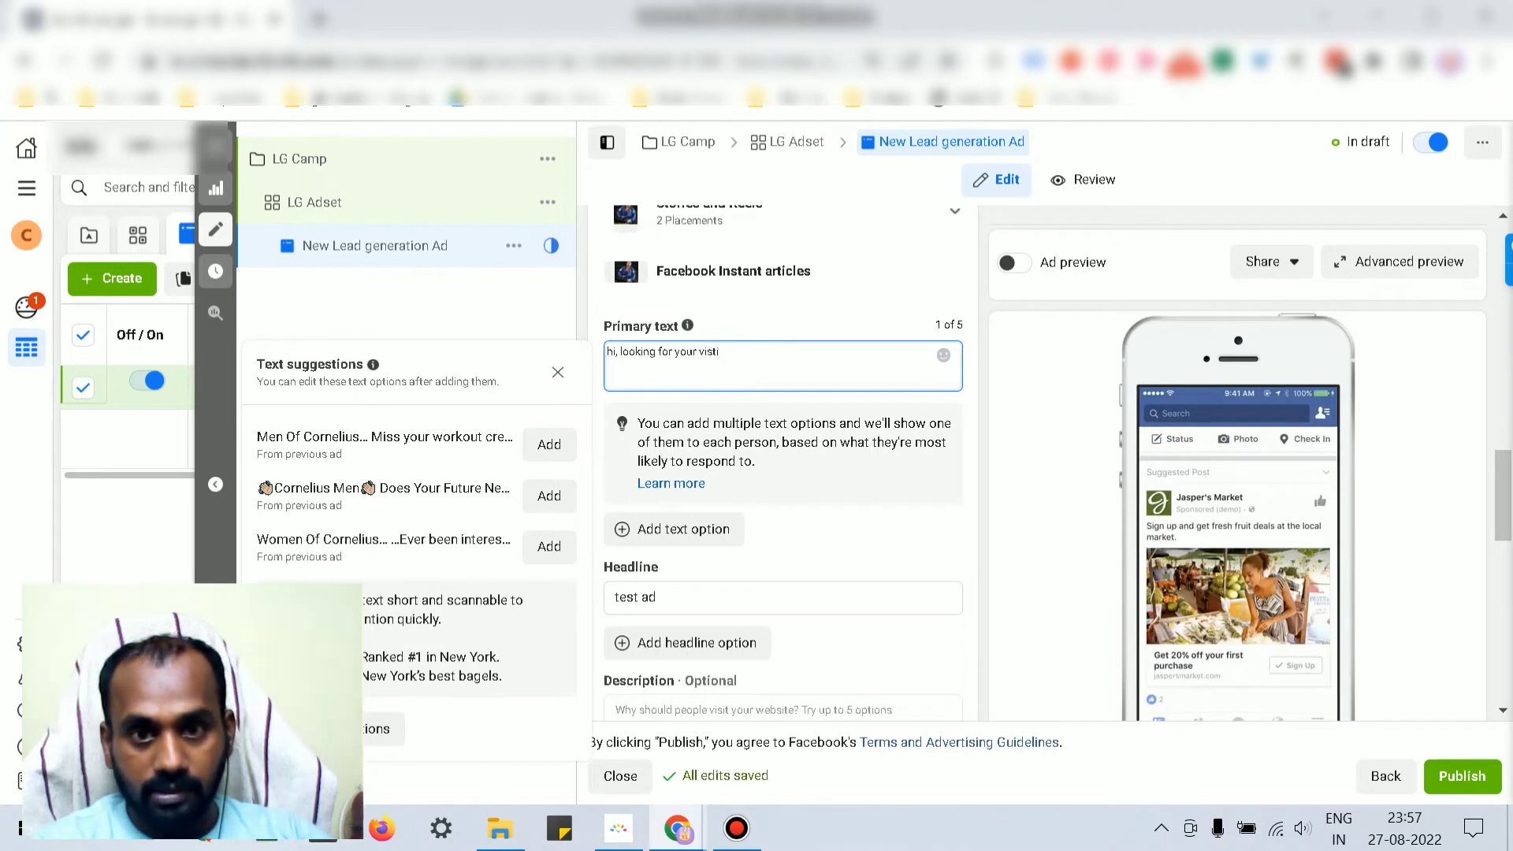
{"action": "key", "text": "BackSpace"}
{"action": "key", "text": "BackSpace"}
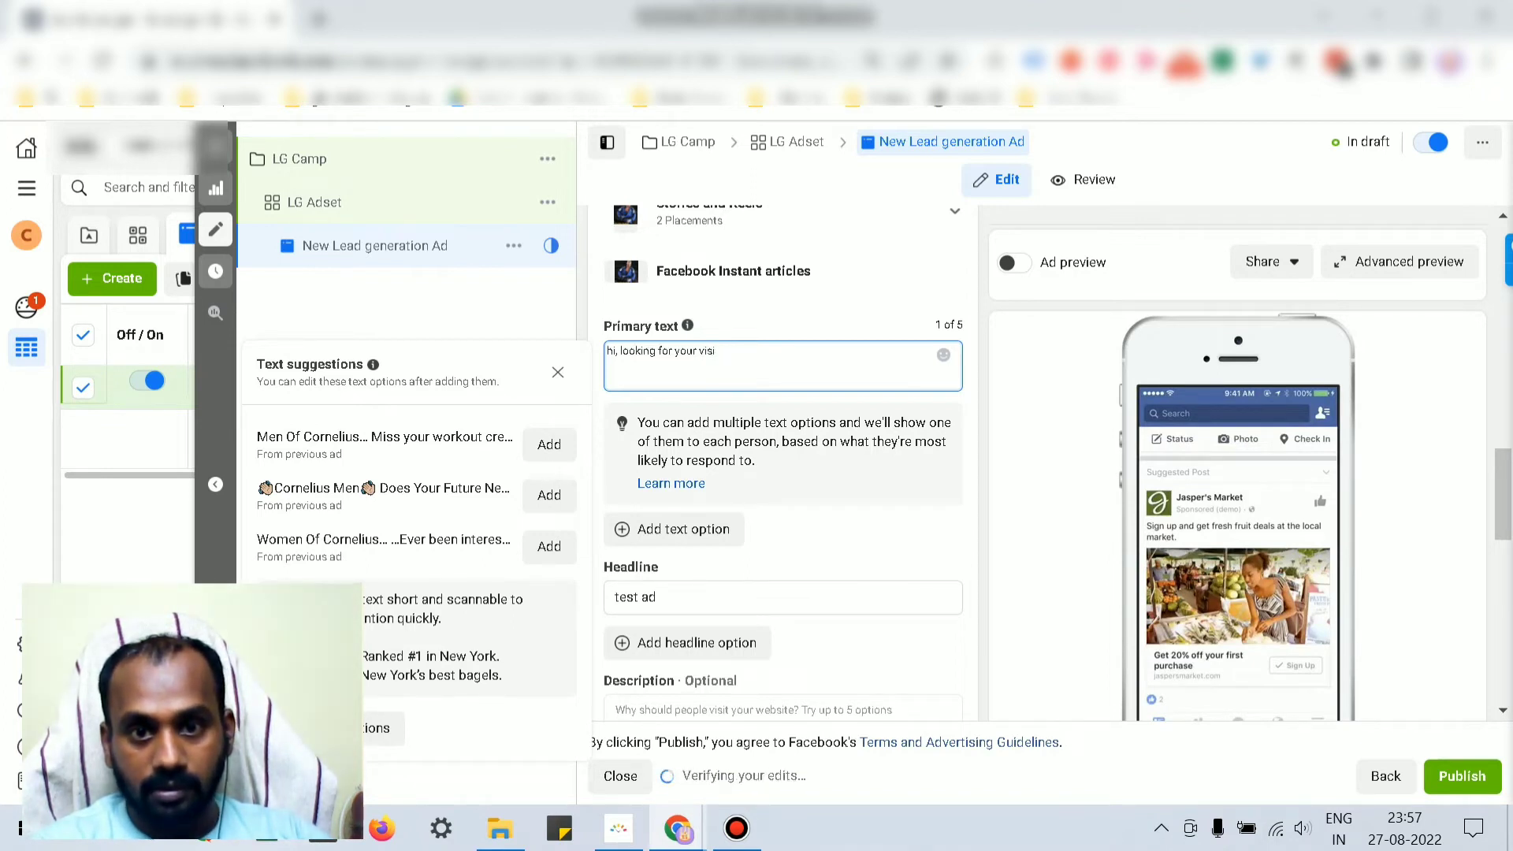
{"action": "key", "text": "BackSpace"}
{"action": "key", "text": "BackSpace"}
{"action": "key", "text": "BackSpace"}
{"action": "key", "text": "BackSpace"}
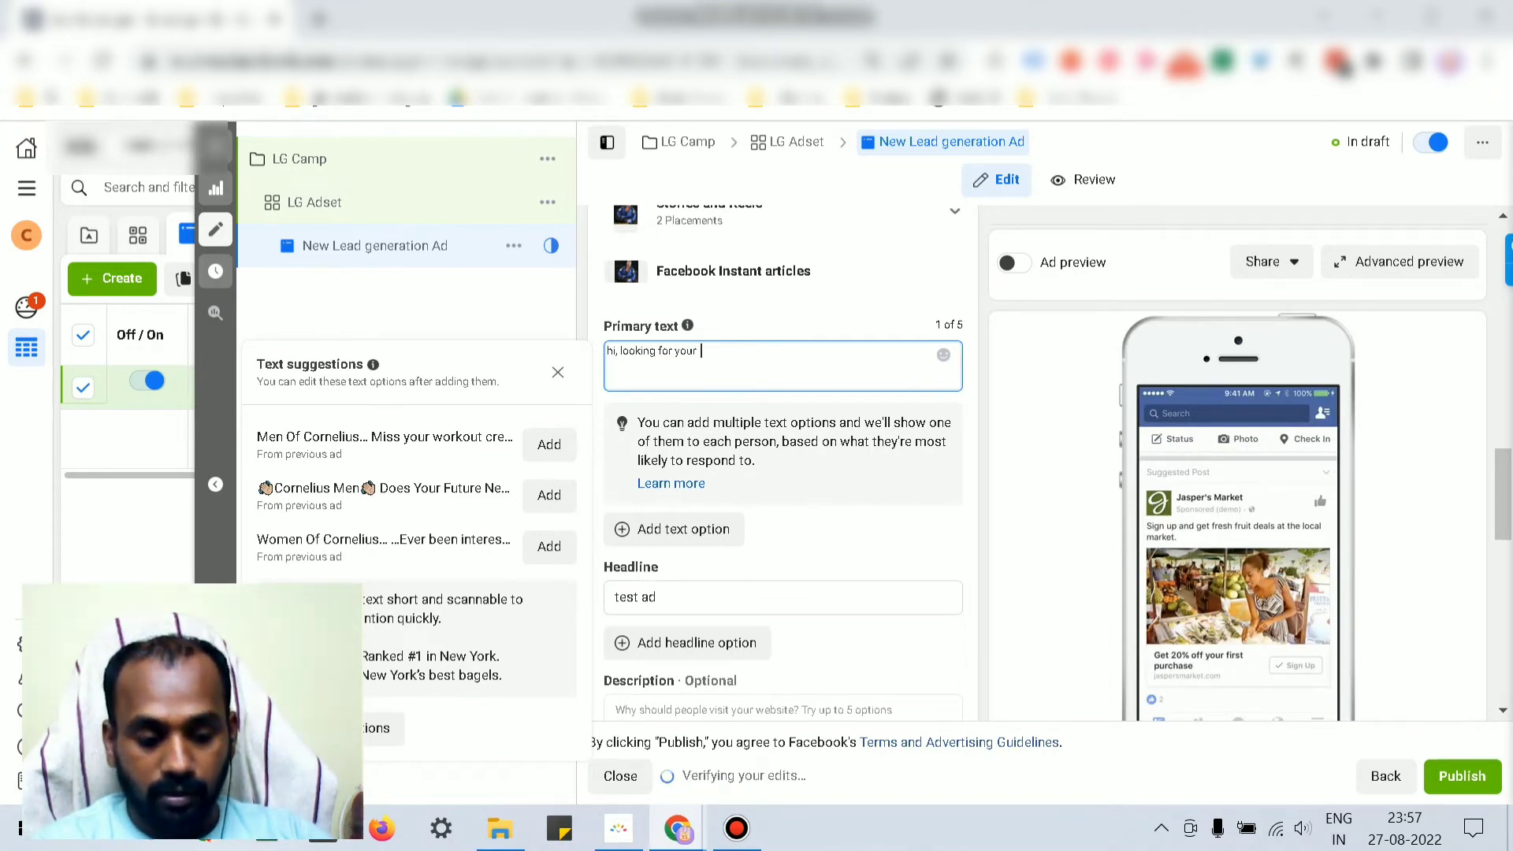
{"action": "type", "text": "subscription o"}
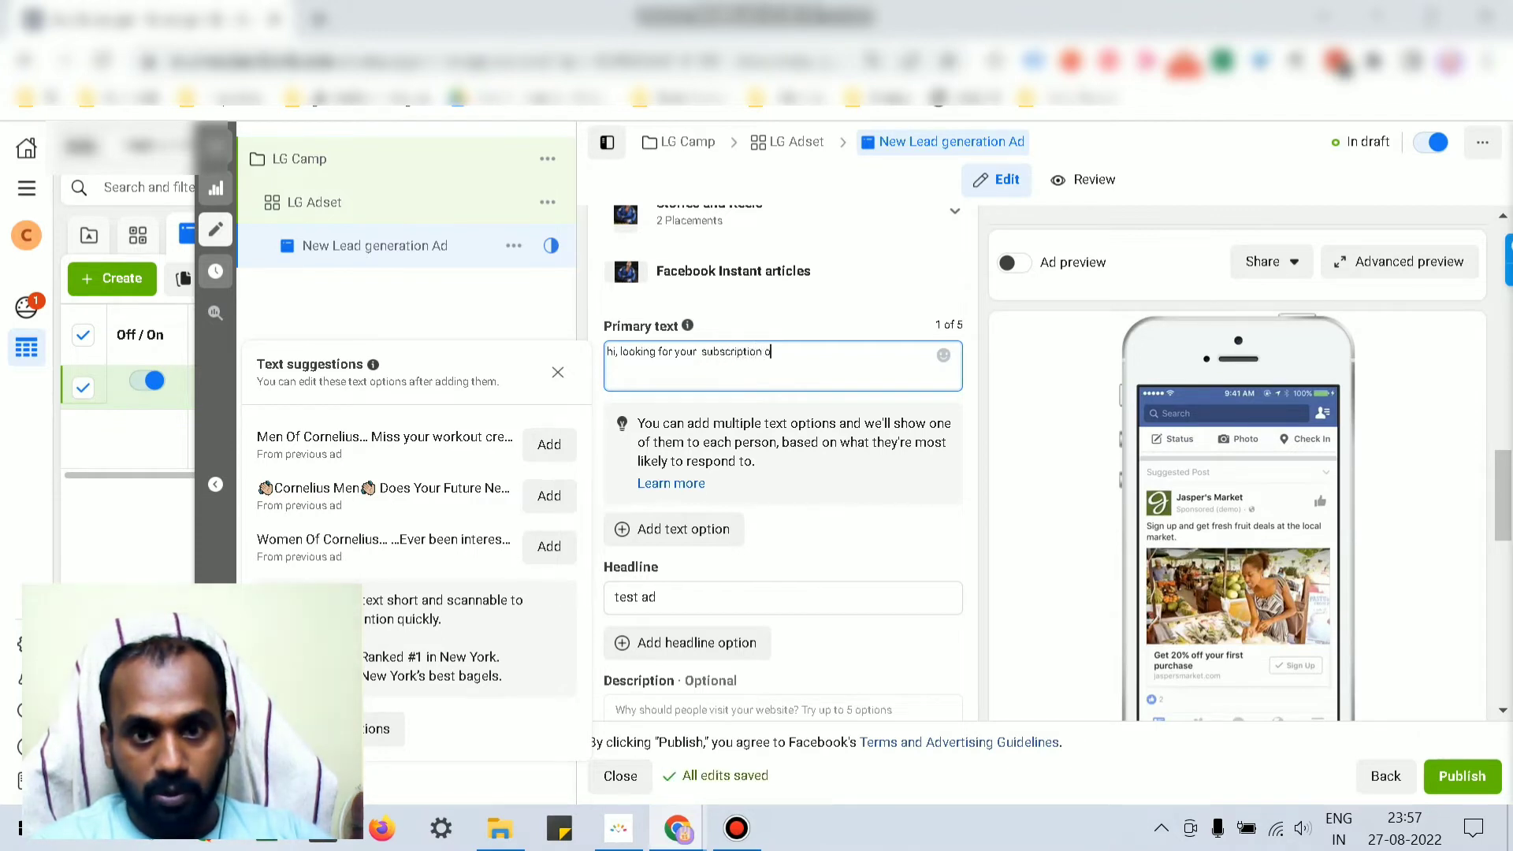
{"action": "key", "text": "BackSpace"}
{"action": "type", "text": "to o"}
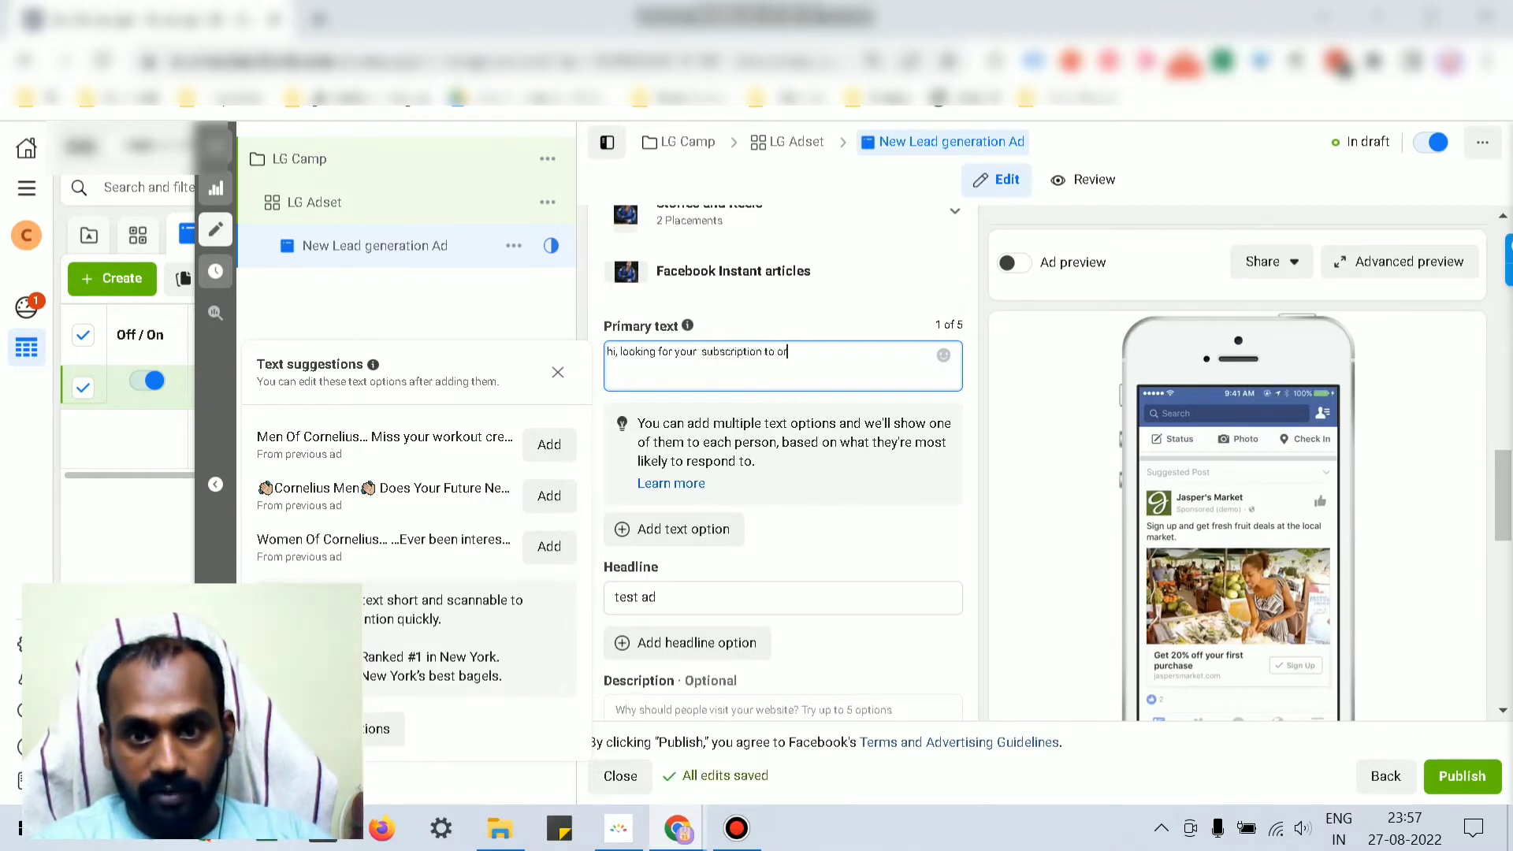
{"action": "type", "text": "ur fitne"}
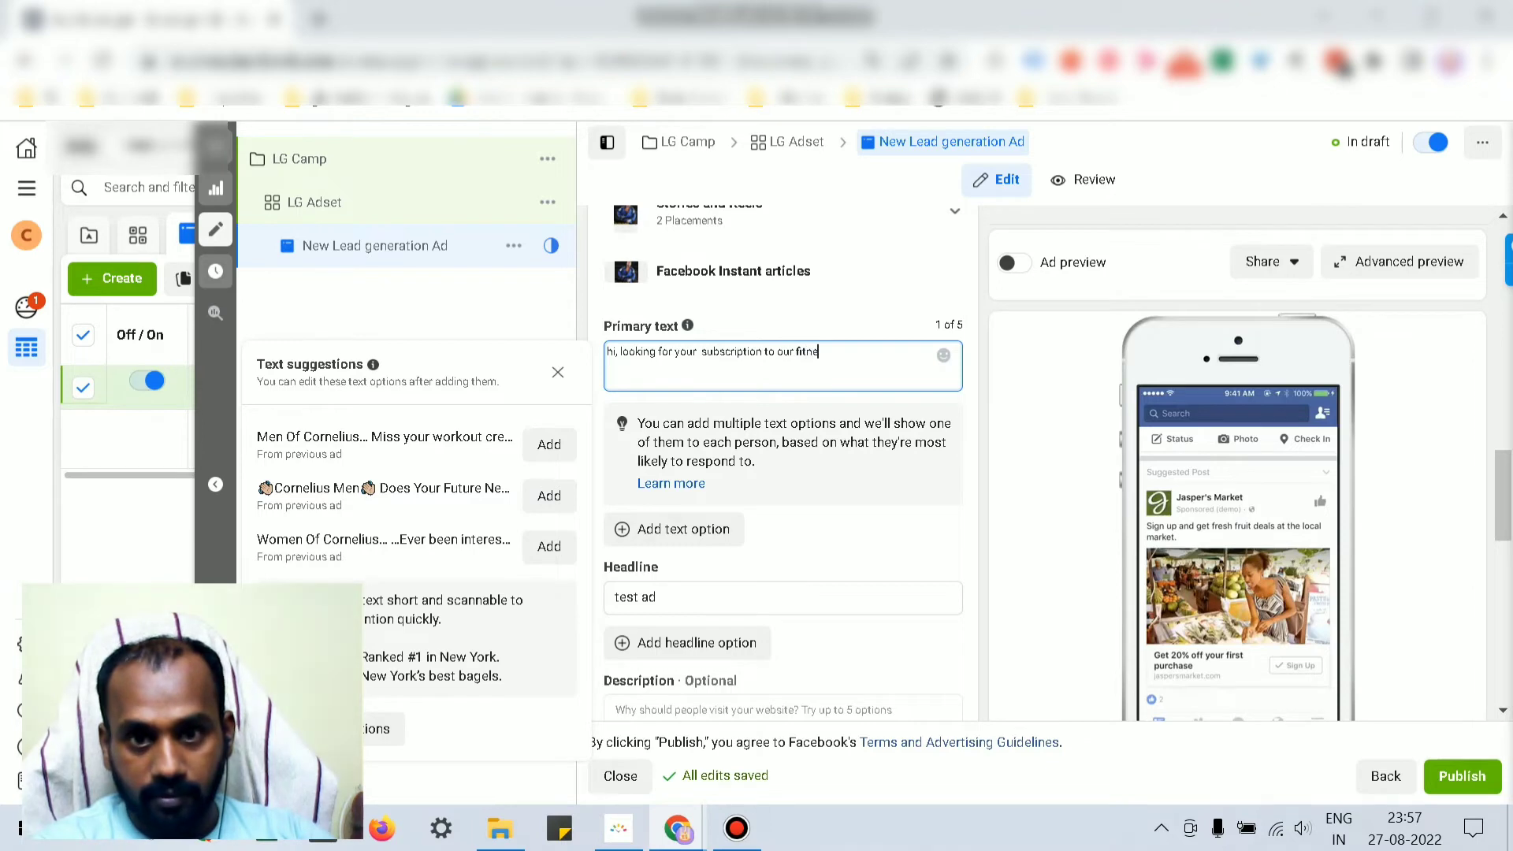
{"action": "type", "text": "ss program"}
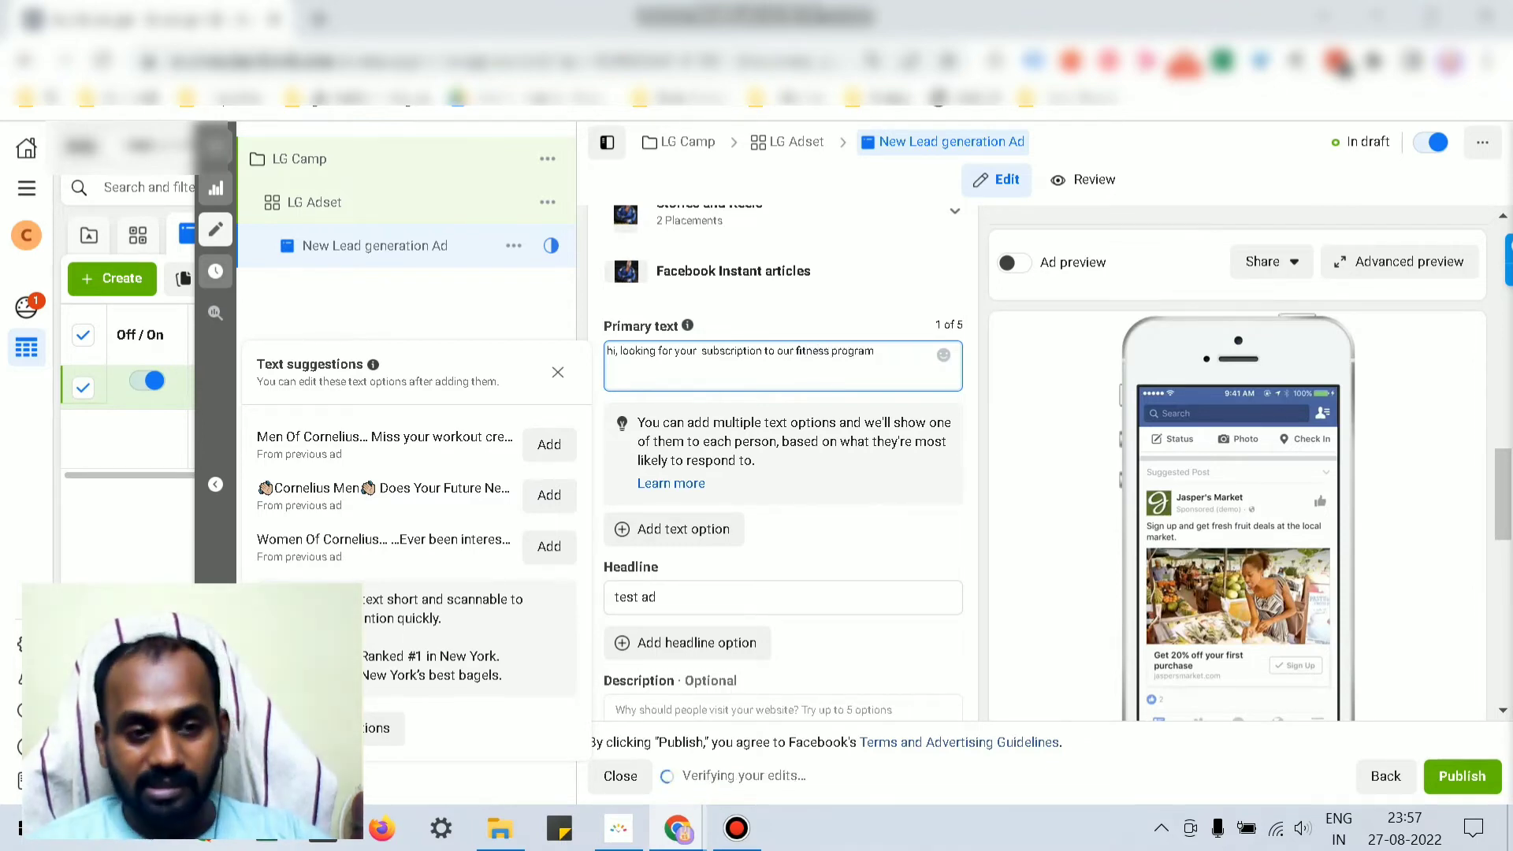
{"action": "scroll", "coordinate": [783, 473], "scroll_direction": "down", "scroll_amount": 4}
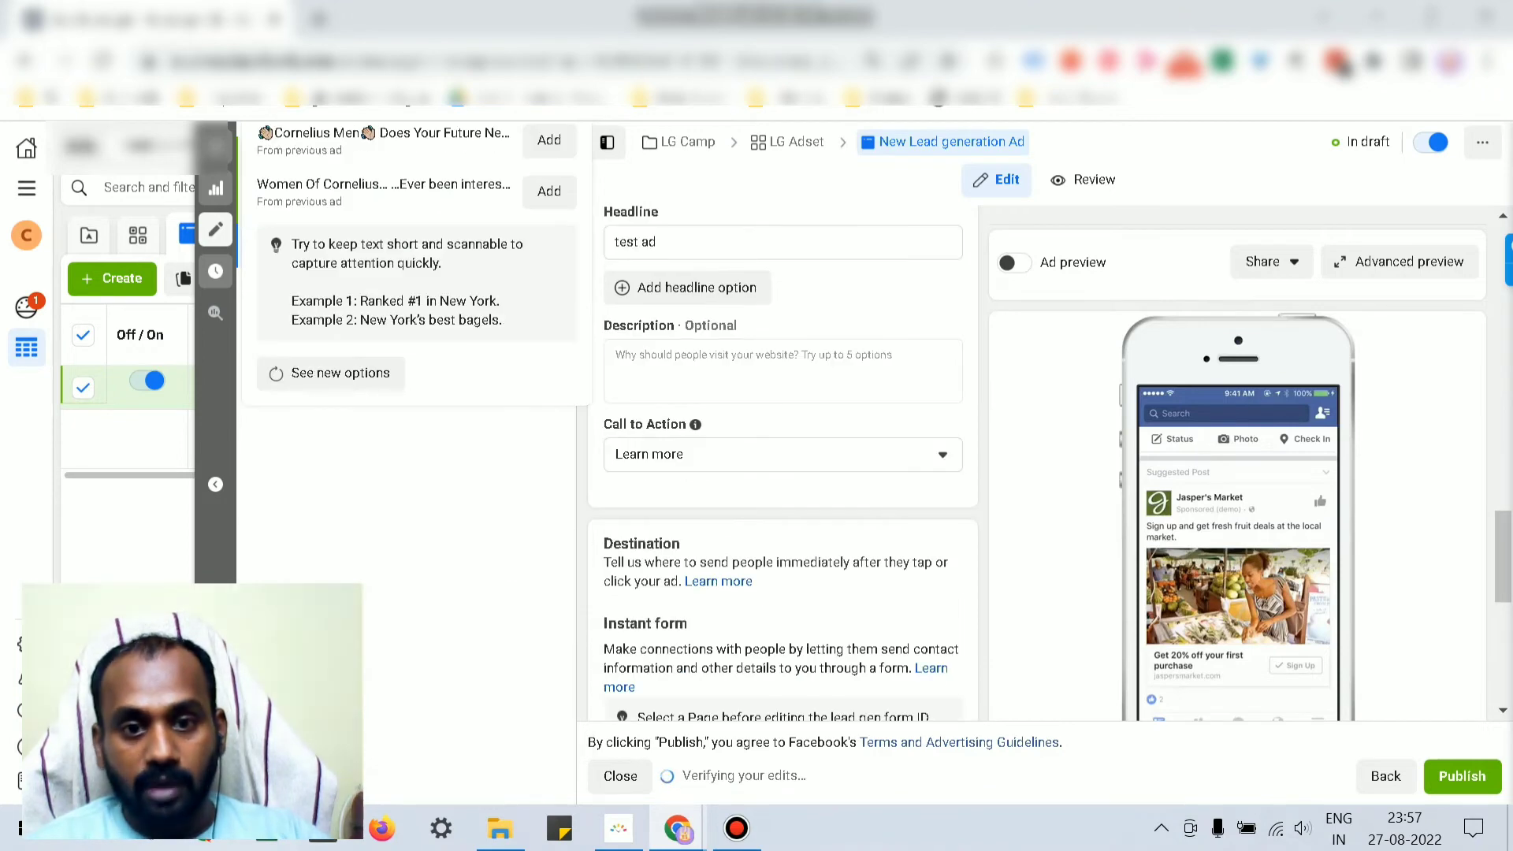
Step: Use the Select Page link under Identity to reach the LG Adset's Facebook Page setting
{"action": "scroll", "coordinate": [783, 473], "scroll_direction": "down", "scroll_amount": 3}
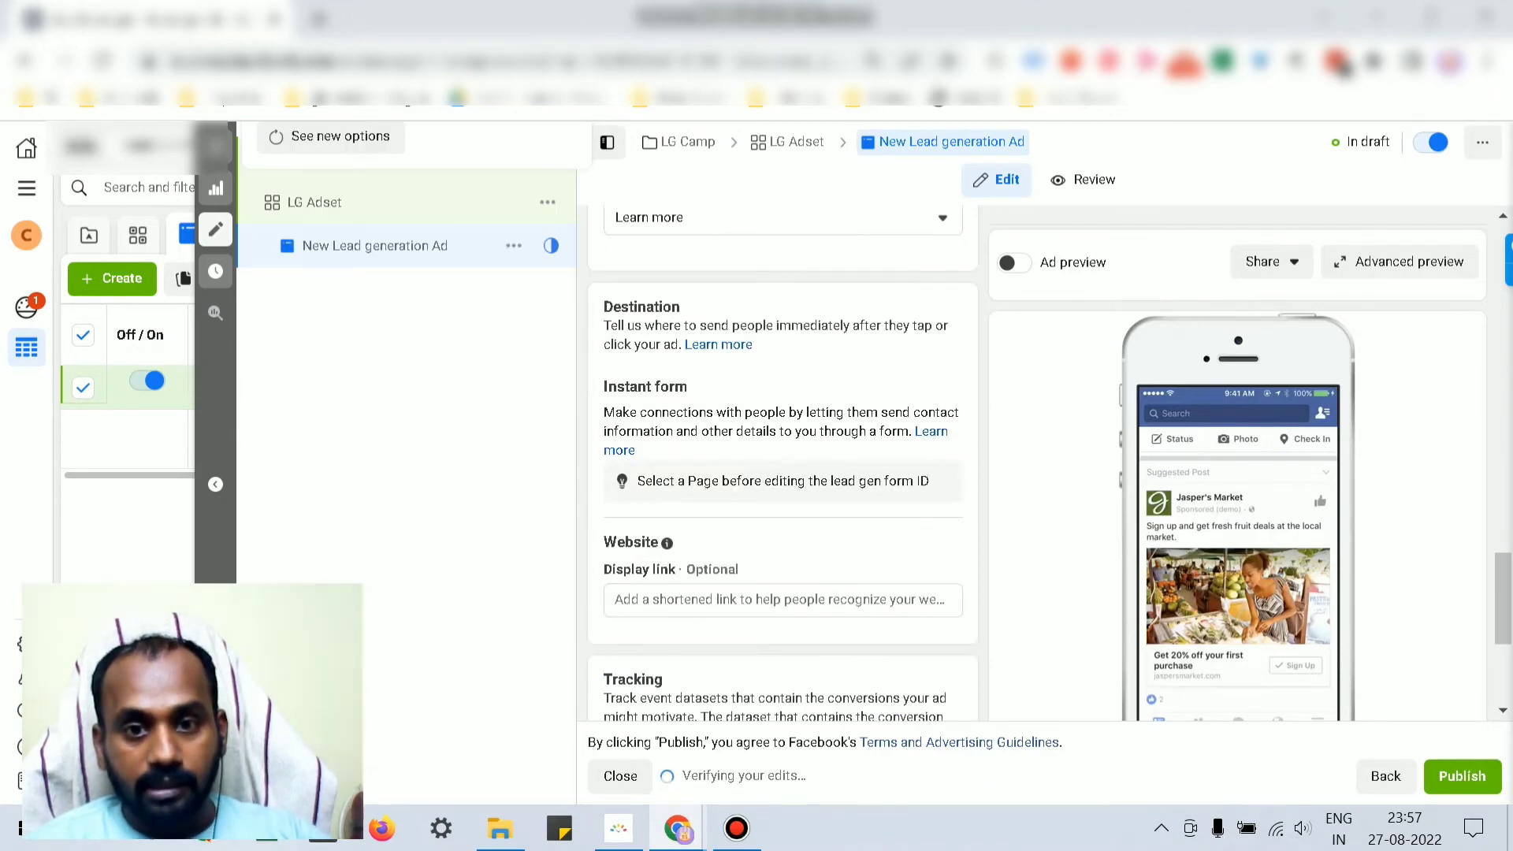
{"action": "scroll", "coordinate": [783, 464], "scroll_direction": "up", "scroll_amount": 10}
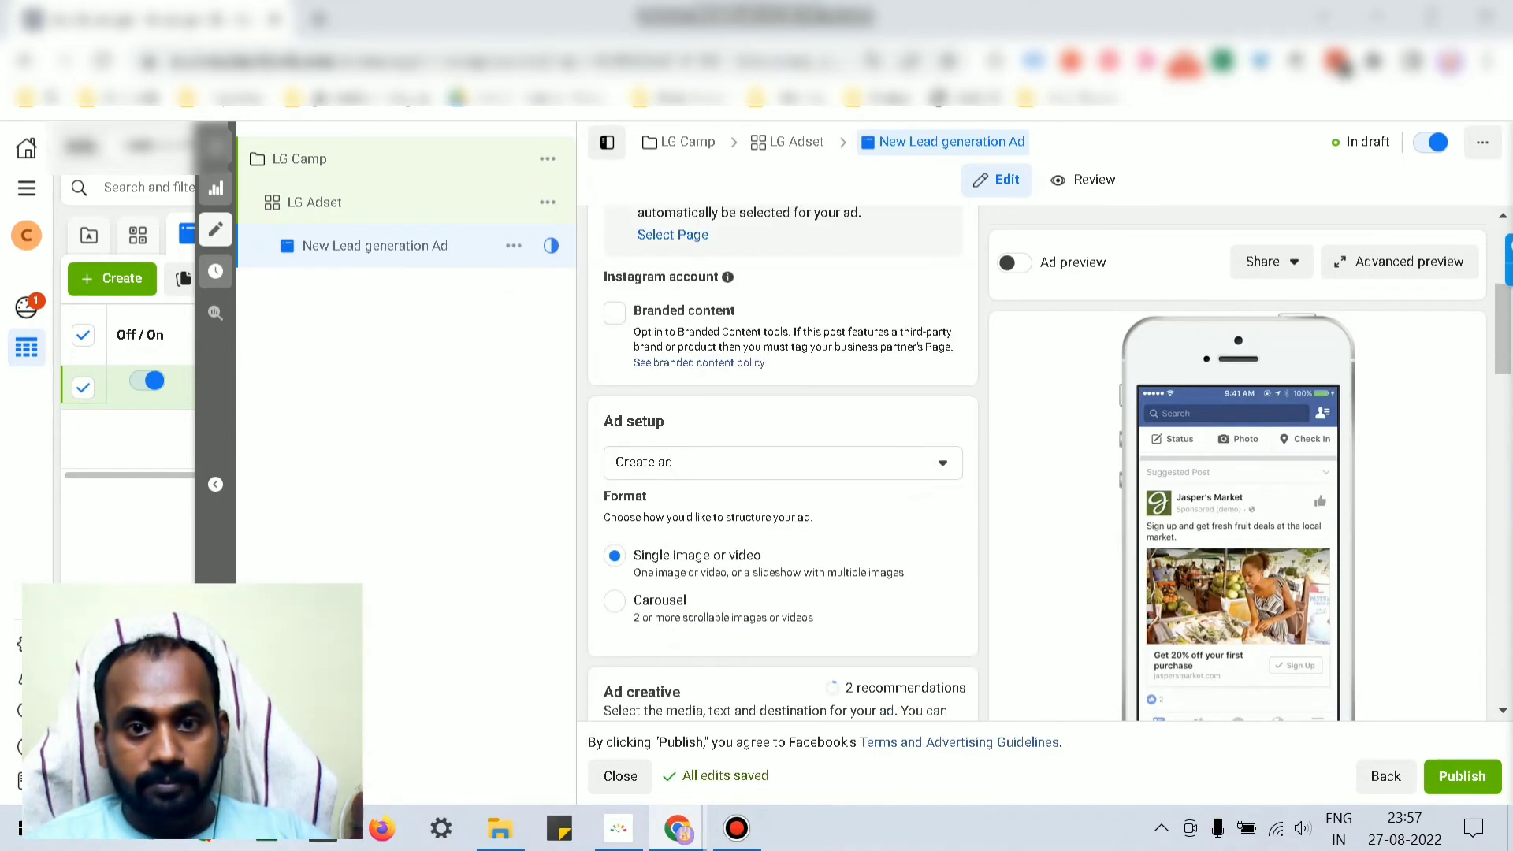
{"action": "scroll", "coordinate": [782, 464], "scroll_direction": "up", "scroll_amount": 3}
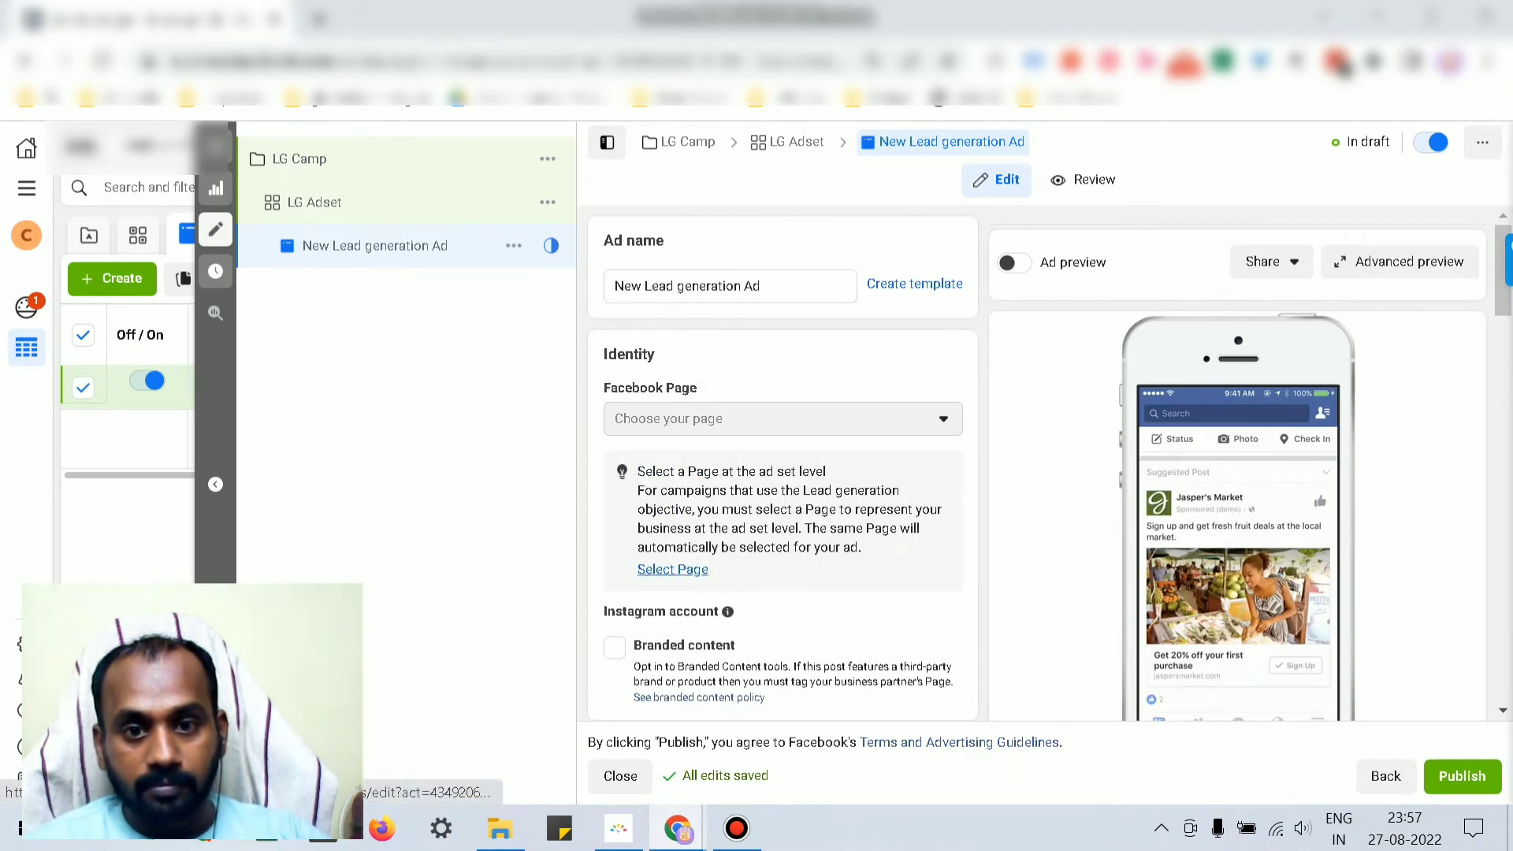
{"action": "left_click", "coordinate": [672, 569]}
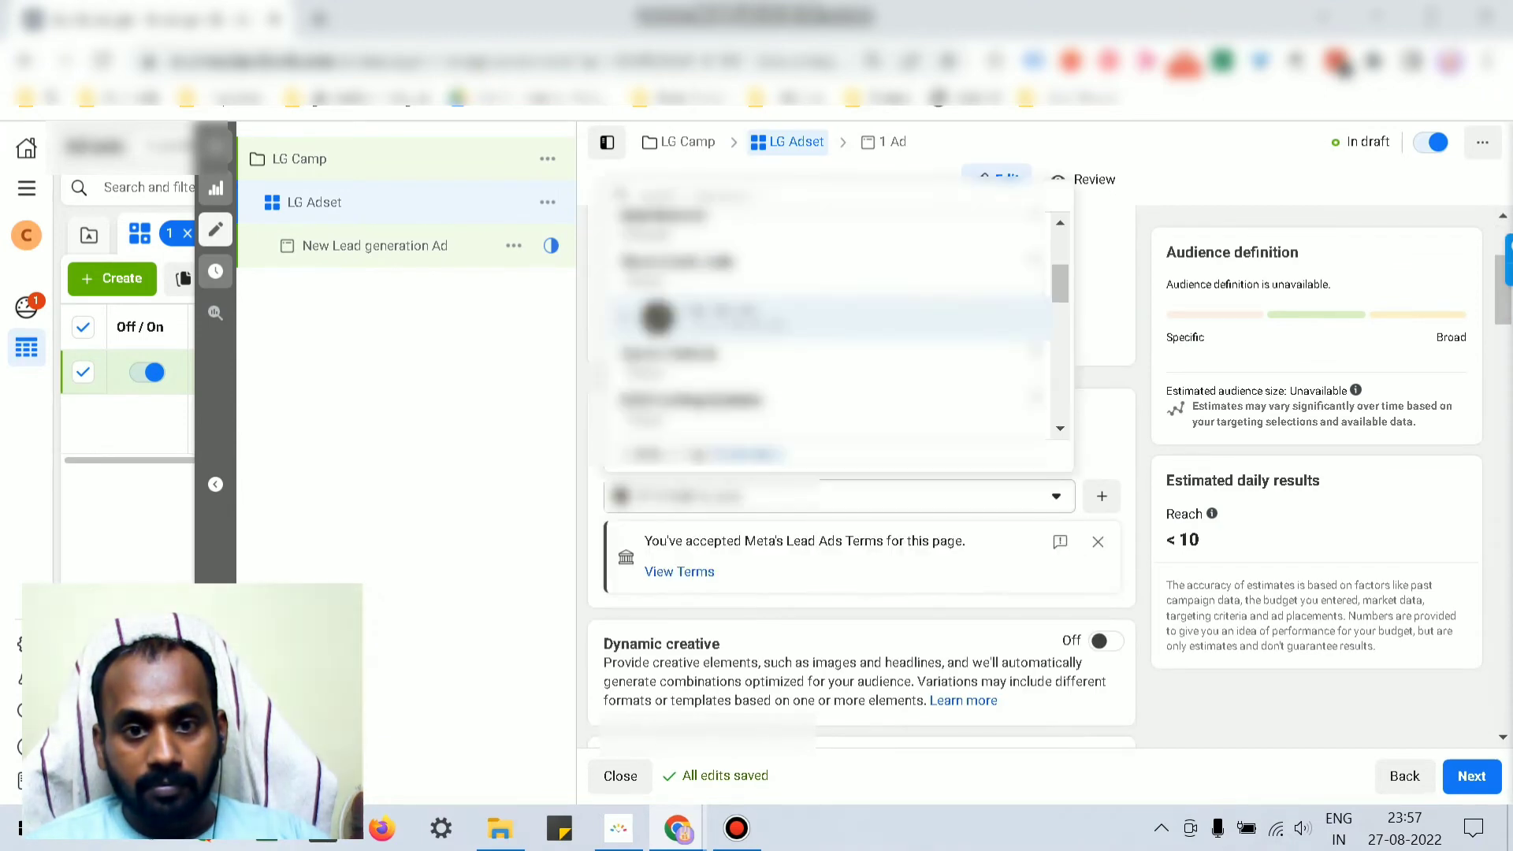
Step: Close the Page list unchanged and go back to the LG Adset settings
{"action": "left_click", "coordinate": [776, 318]}
{"action": "scroll", "coordinate": [776, 318], "scroll_direction": "down", "scroll_amount": 3}
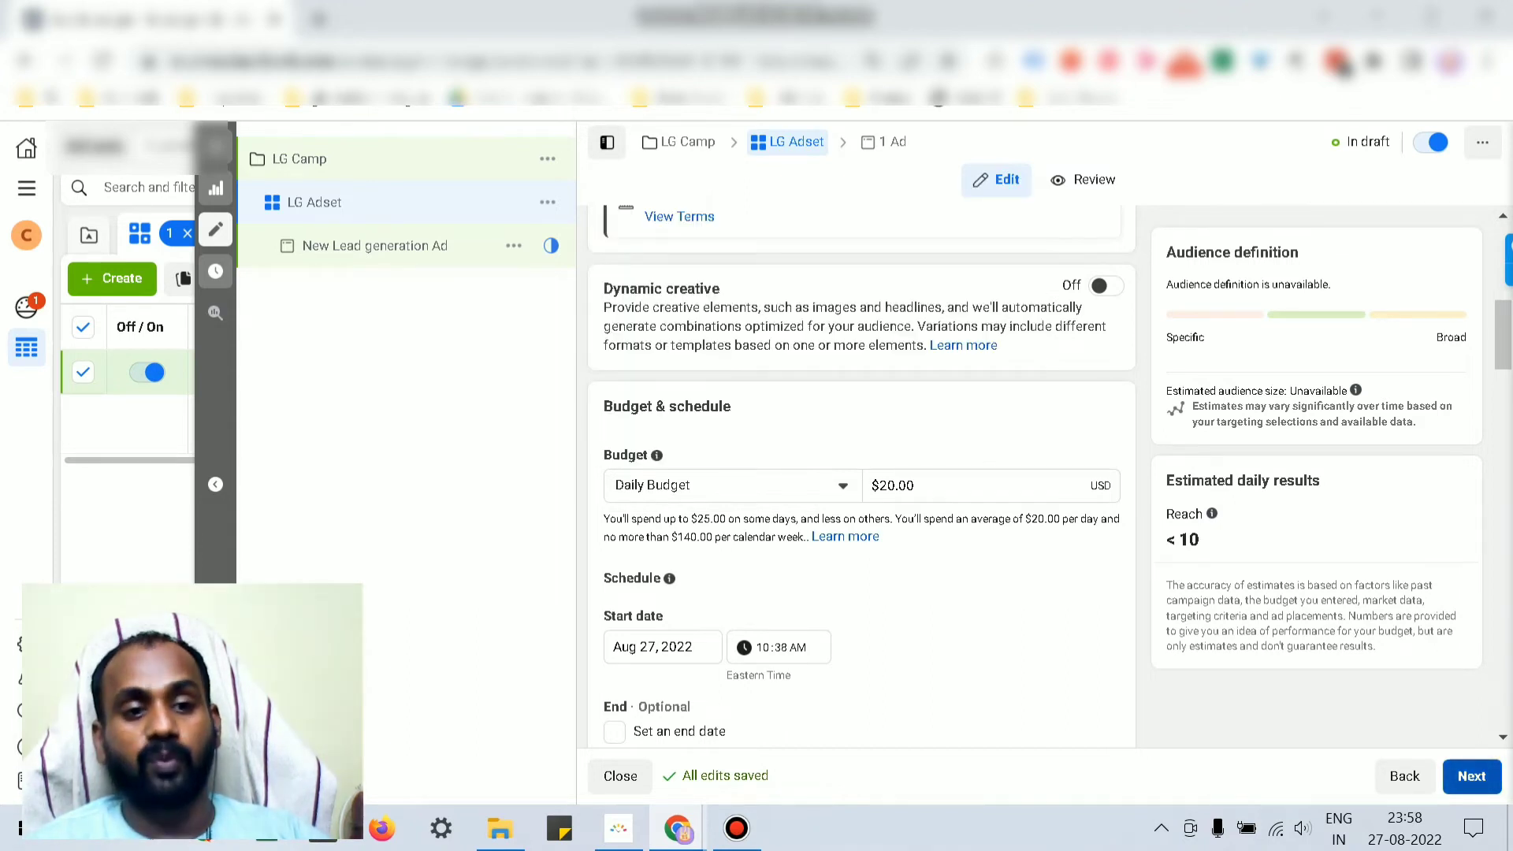
{"action": "left_click", "coordinate": [1472, 776]}
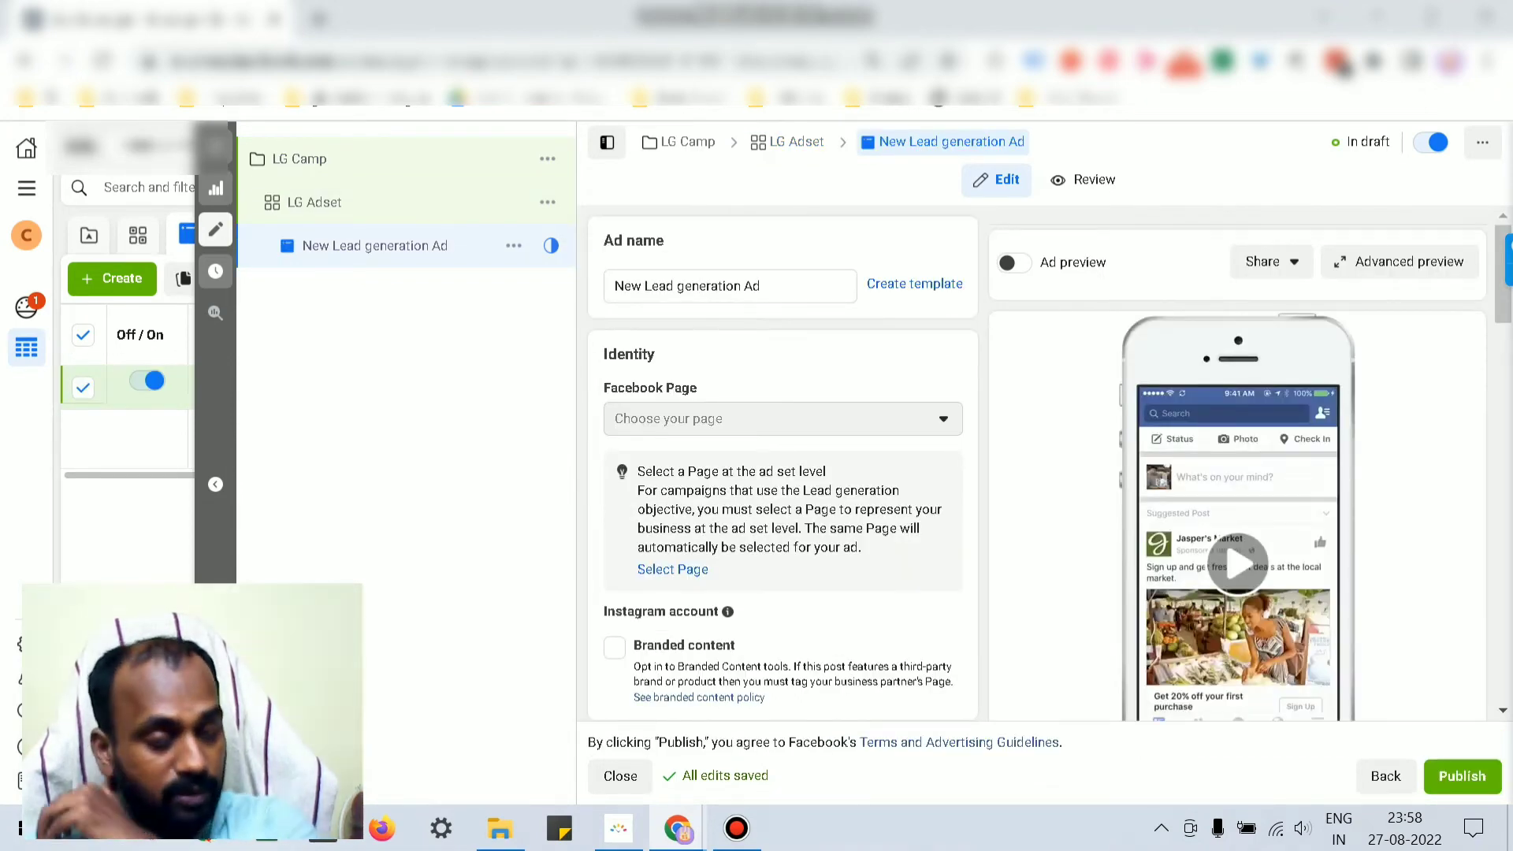
{"action": "scroll", "coordinate": [782, 465], "scroll_direction": "down", "scroll_amount": 5}
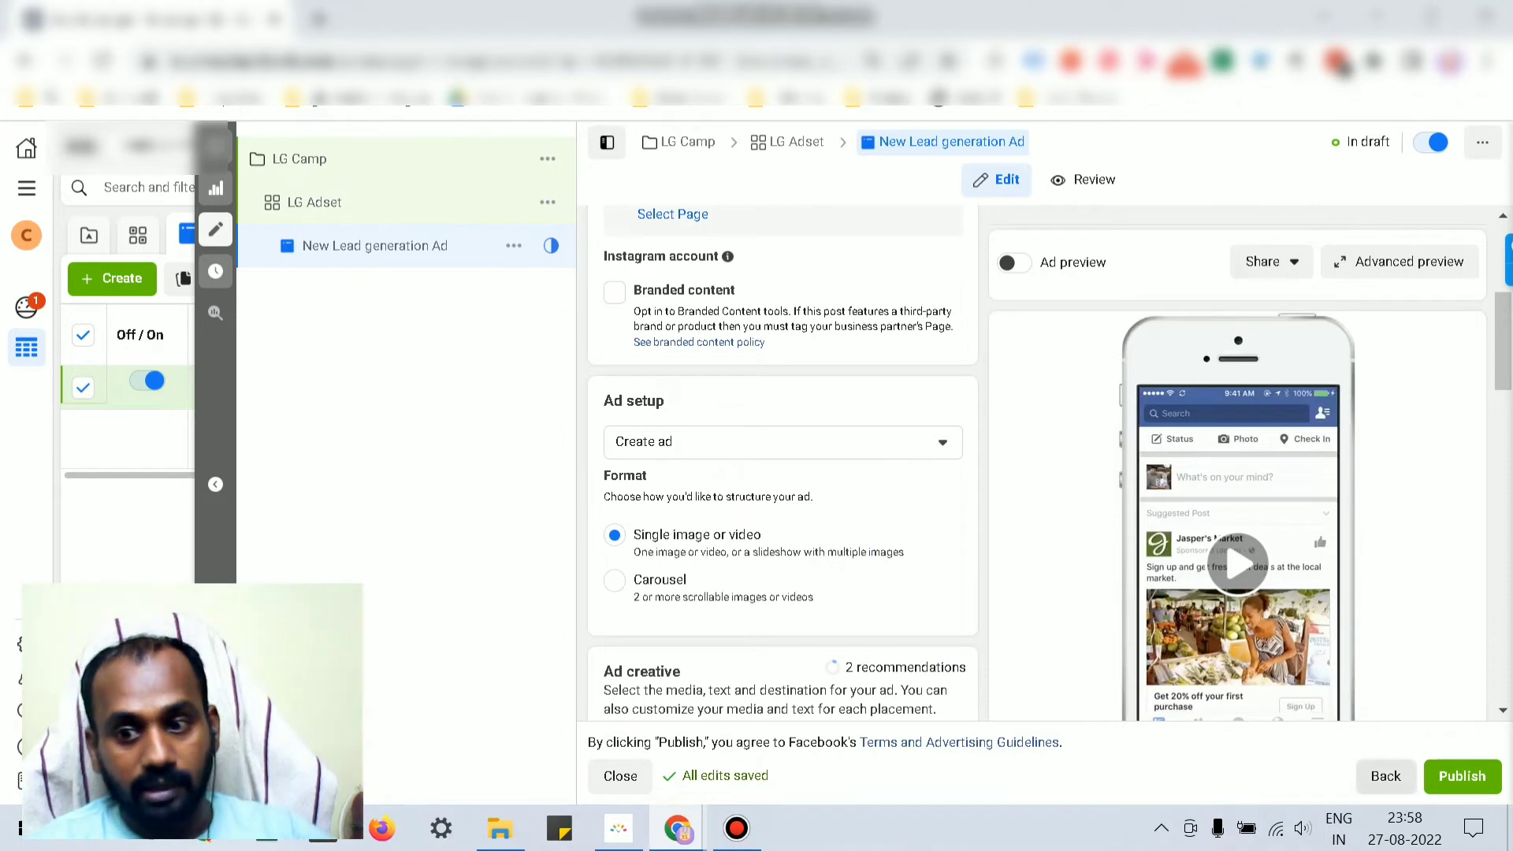
{"action": "left_click", "coordinate": [1385, 776]}
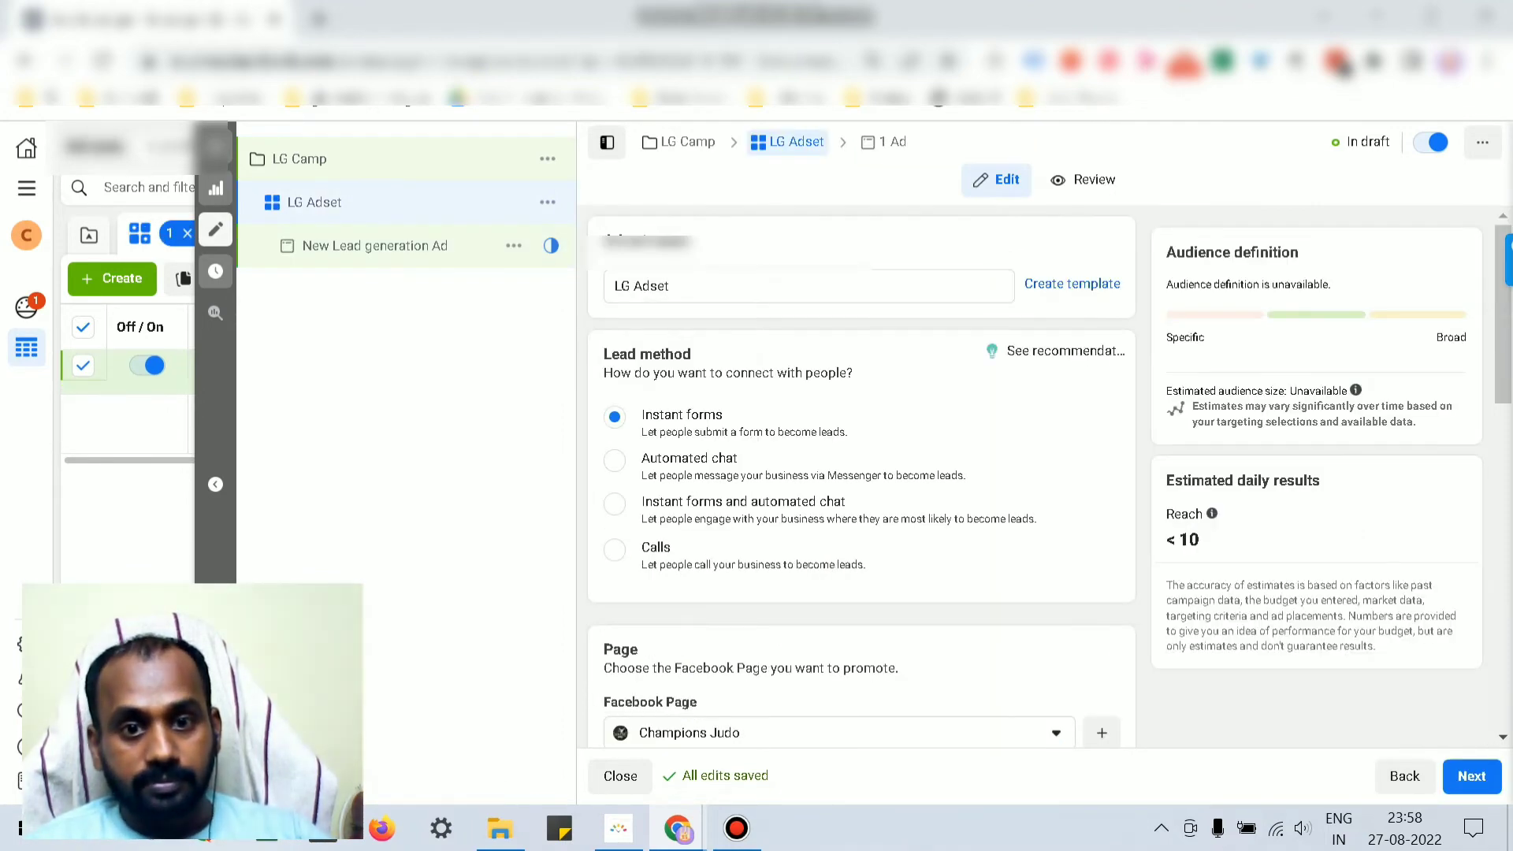
Step: Choose Champions Judo as the ad set's Facebook Page and continue to the ad
{"action": "scroll", "coordinate": [861, 477], "scroll_direction": "down", "scroll_amount": 6}
{"action": "left_click", "coordinate": [839, 259]}
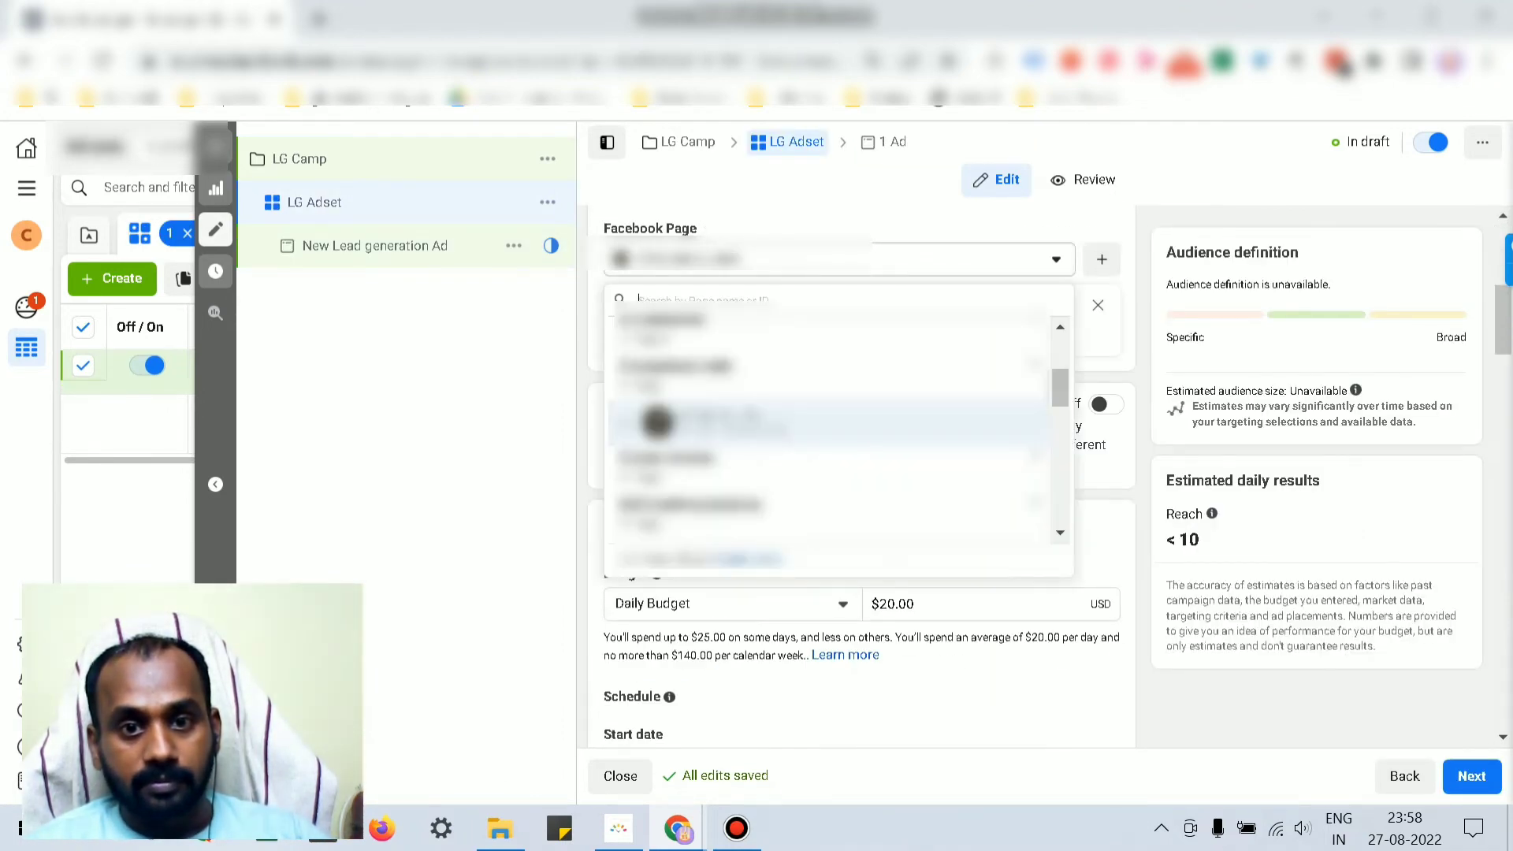
{"action": "left_click", "coordinate": [828, 423]}
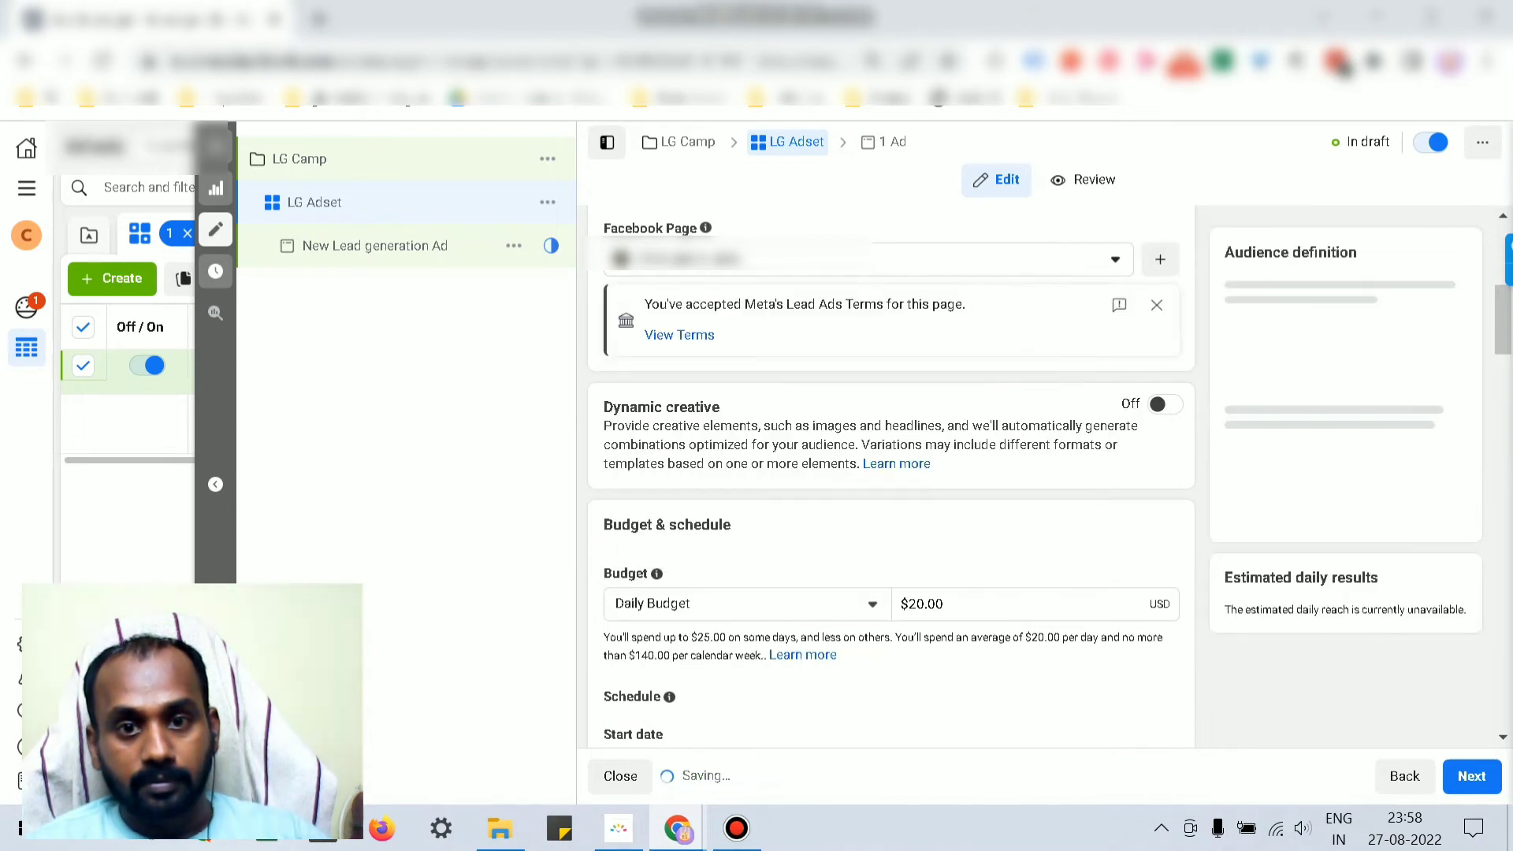
{"action": "scroll", "coordinate": [862, 476], "scroll_direction": "down", "scroll_amount": 15}
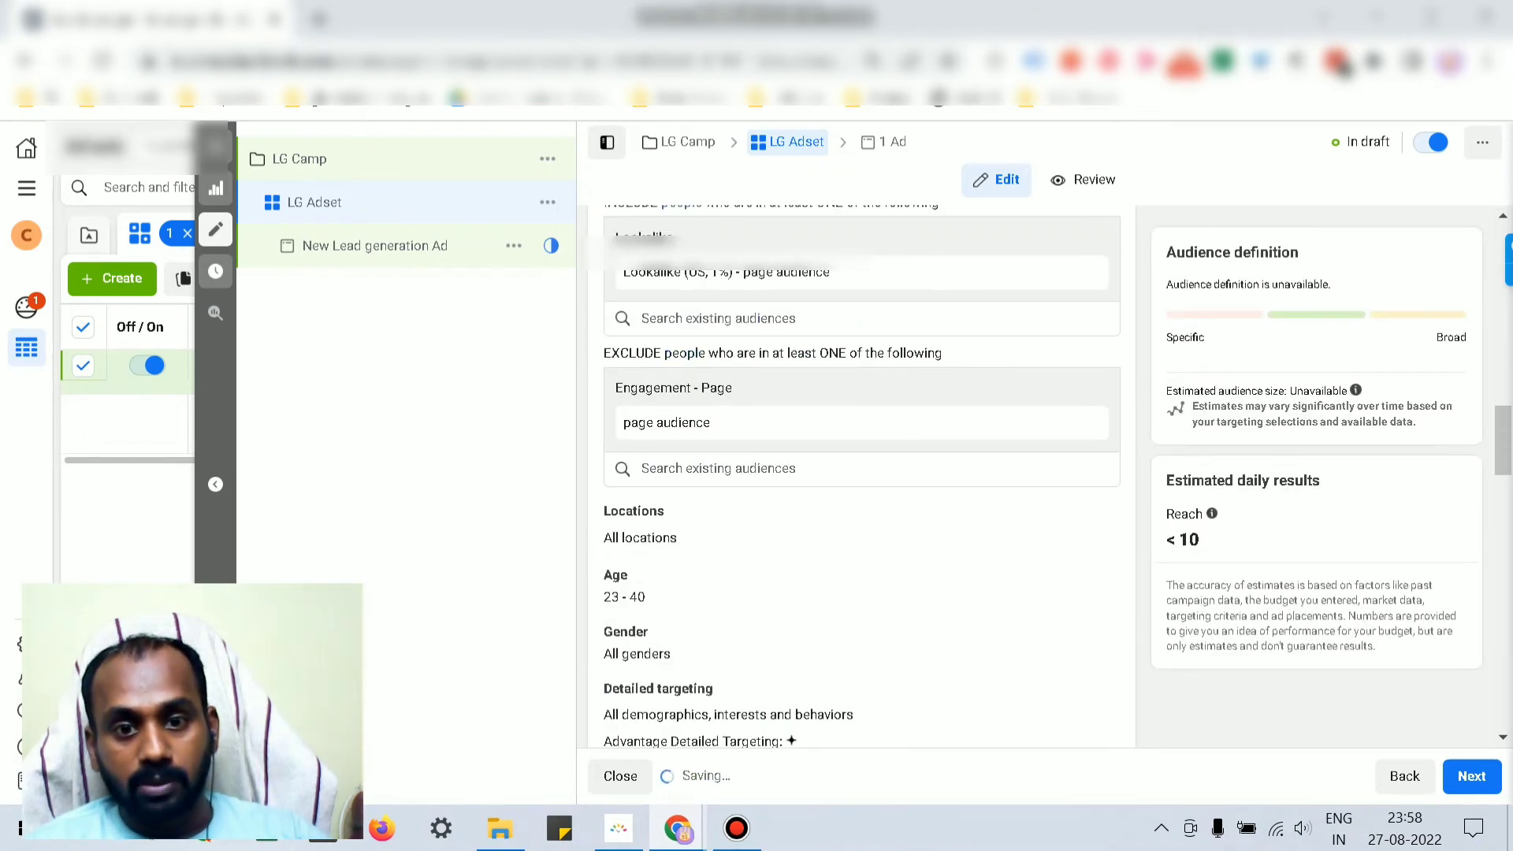
{"action": "scroll", "coordinate": [861, 465], "scroll_direction": "down", "scroll_amount": 4}
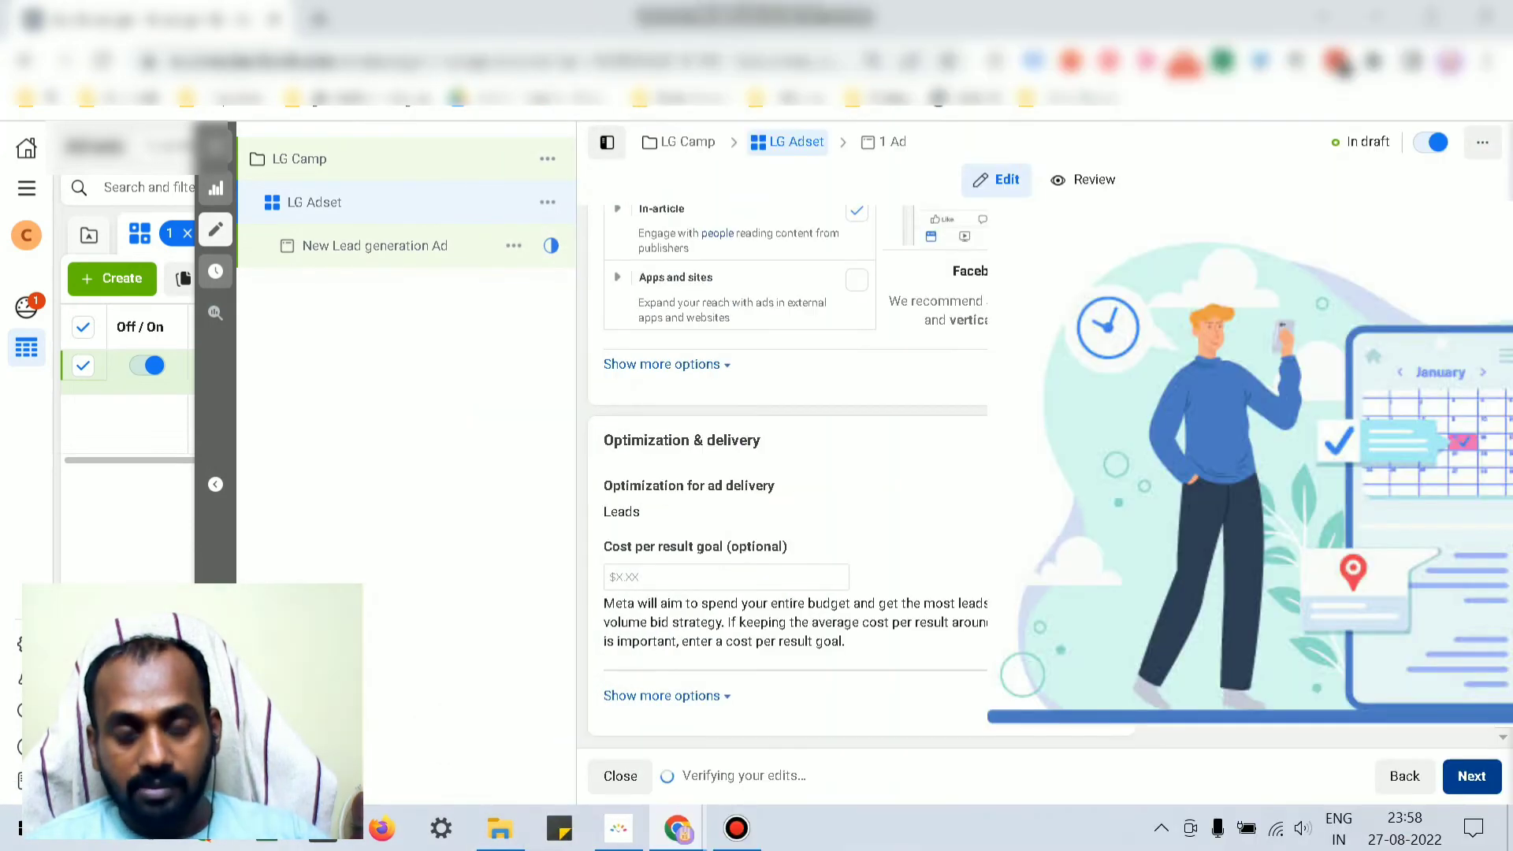
{"action": "left_click", "coordinate": [1471, 776]}
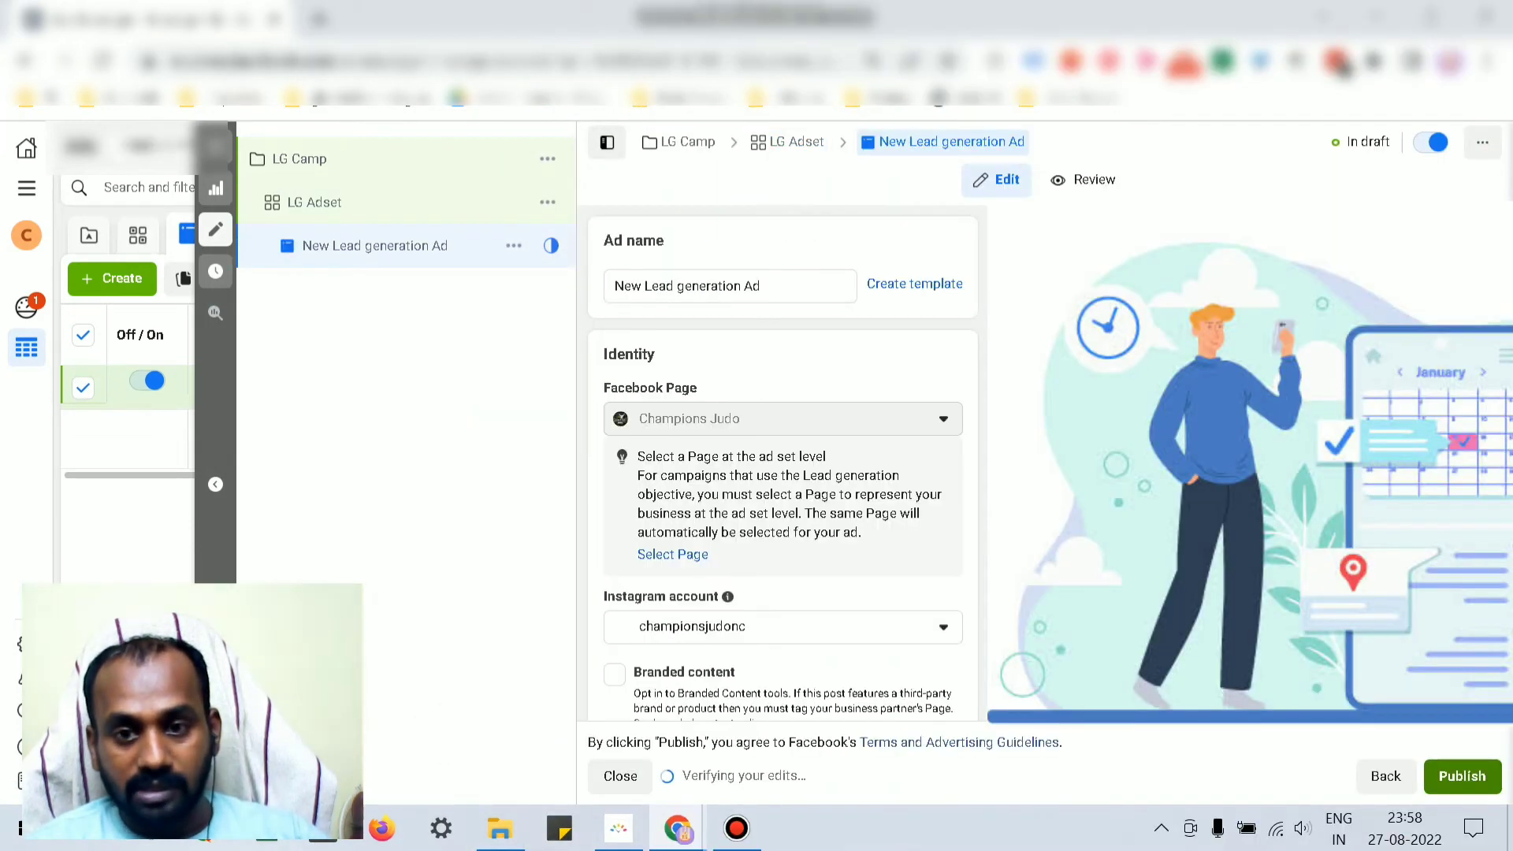
{"action": "scroll", "coordinate": [788, 465], "scroll_direction": "down", "scroll_amount": 3}
{"action": "scroll", "coordinate": [783, 465], "scroll_direction": "up", "scroll_amount": 5}
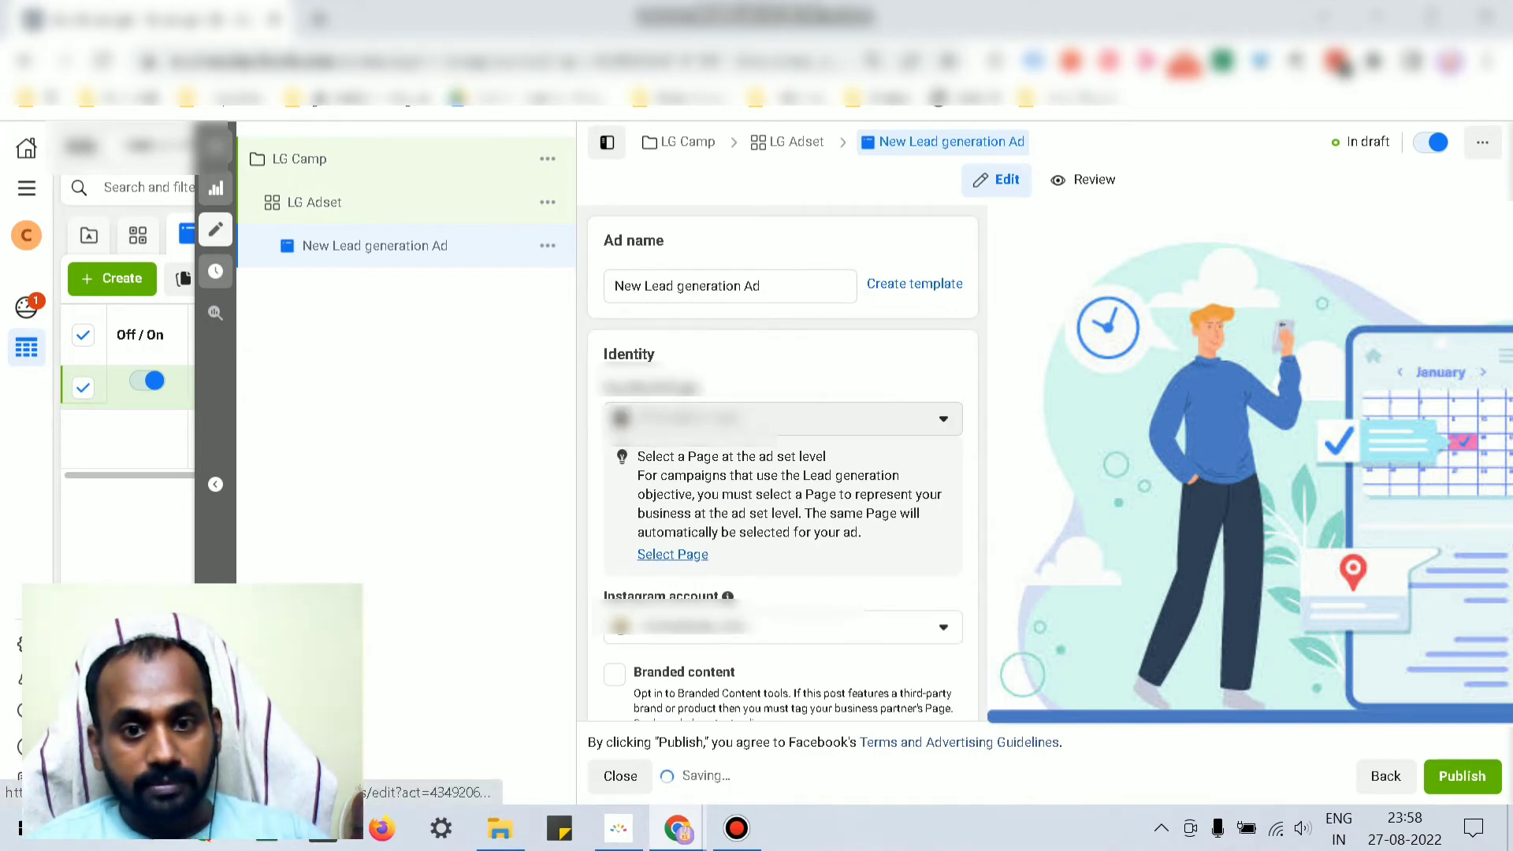
{"action": "scroll", "coordinate": [782, 465], "scroll_direction": "down", "scroll_amount": 7}
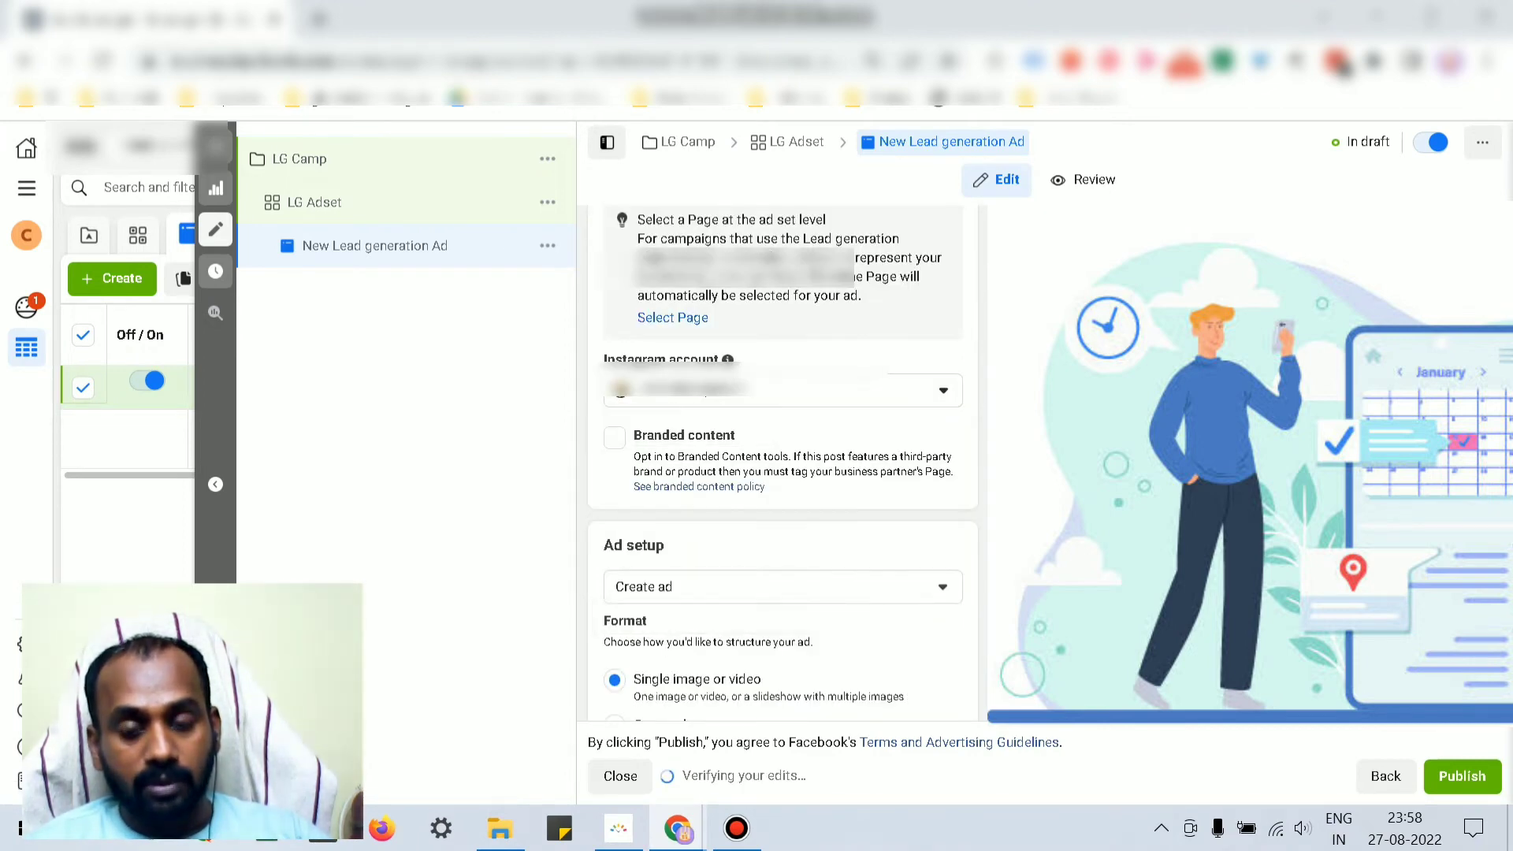
{"action": "scroll", "coordinate": [782, 465], "scroll_direction": "up", "scroll_amount": 3}
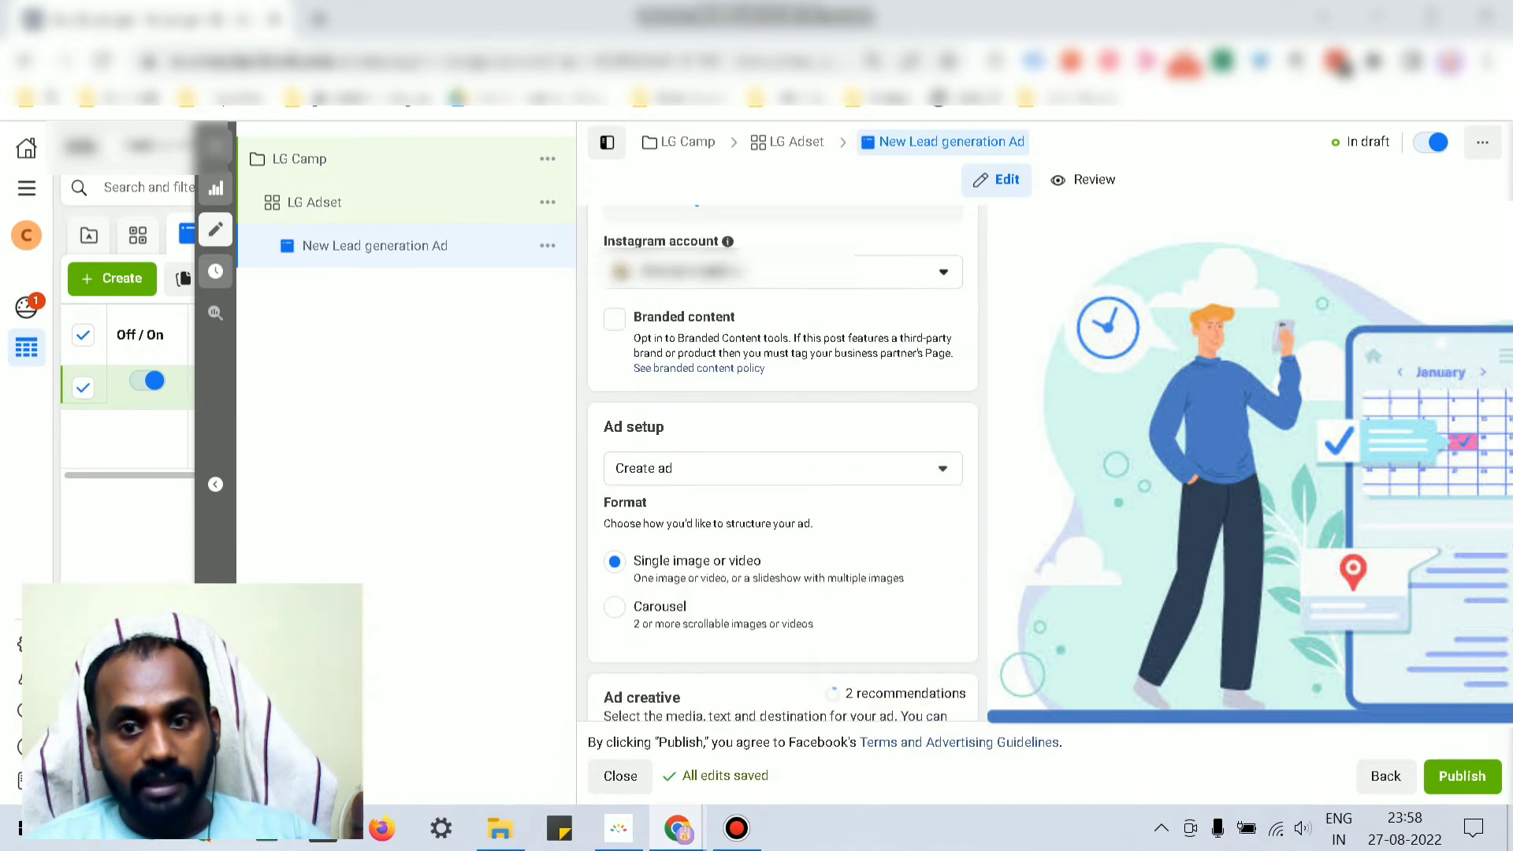
{"action": "scroll", "coordinate": [782, 465], "scroll_direction": "down", "scroll_amount": 3}
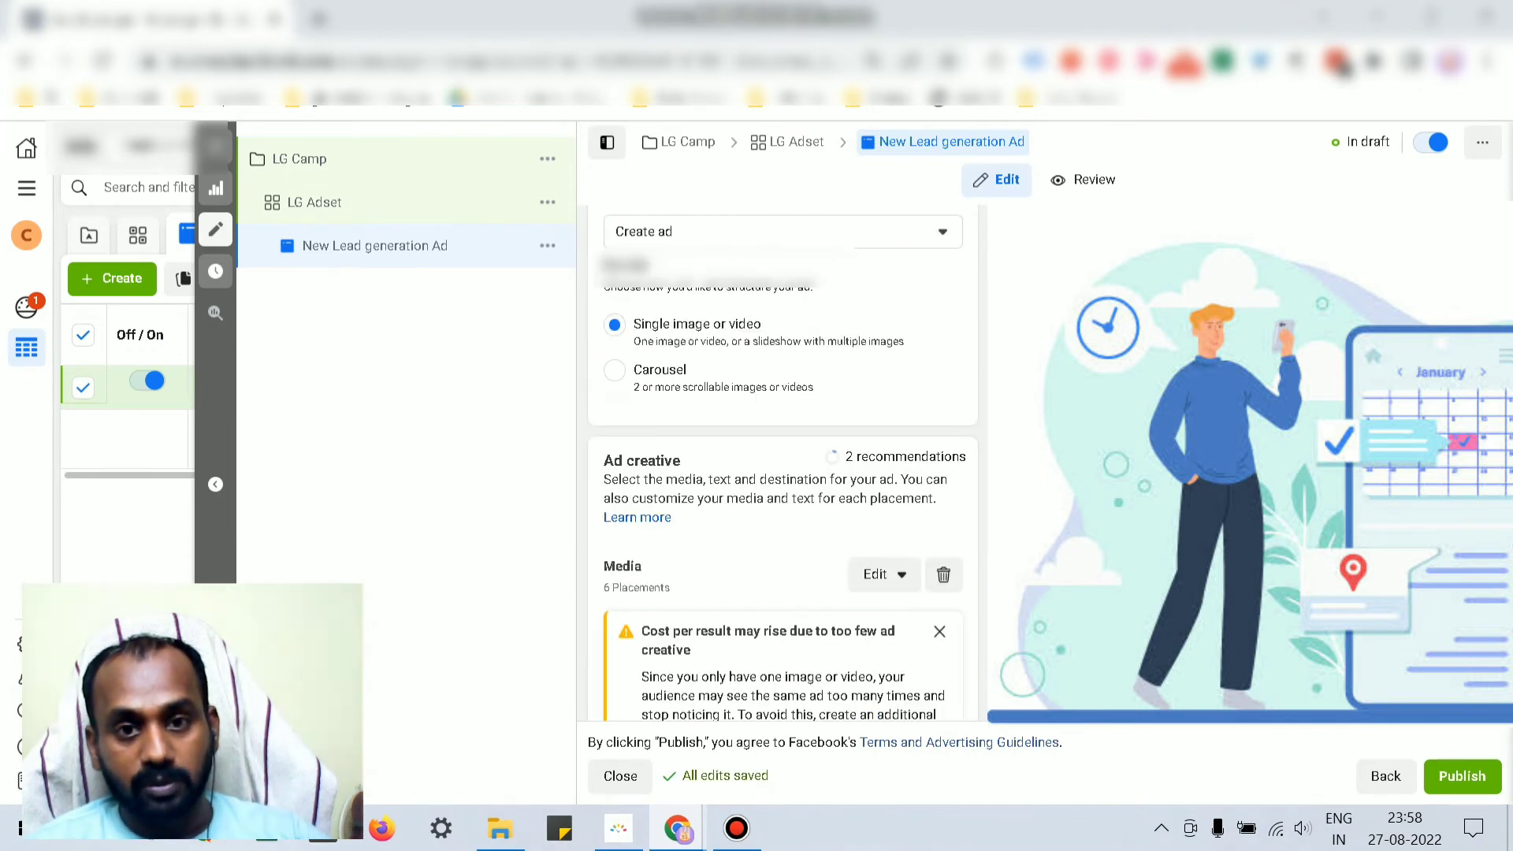
{"action": "scroll", "coordinate": [782, 465], "scroll_direction": "down", "scroll_amount": 13}
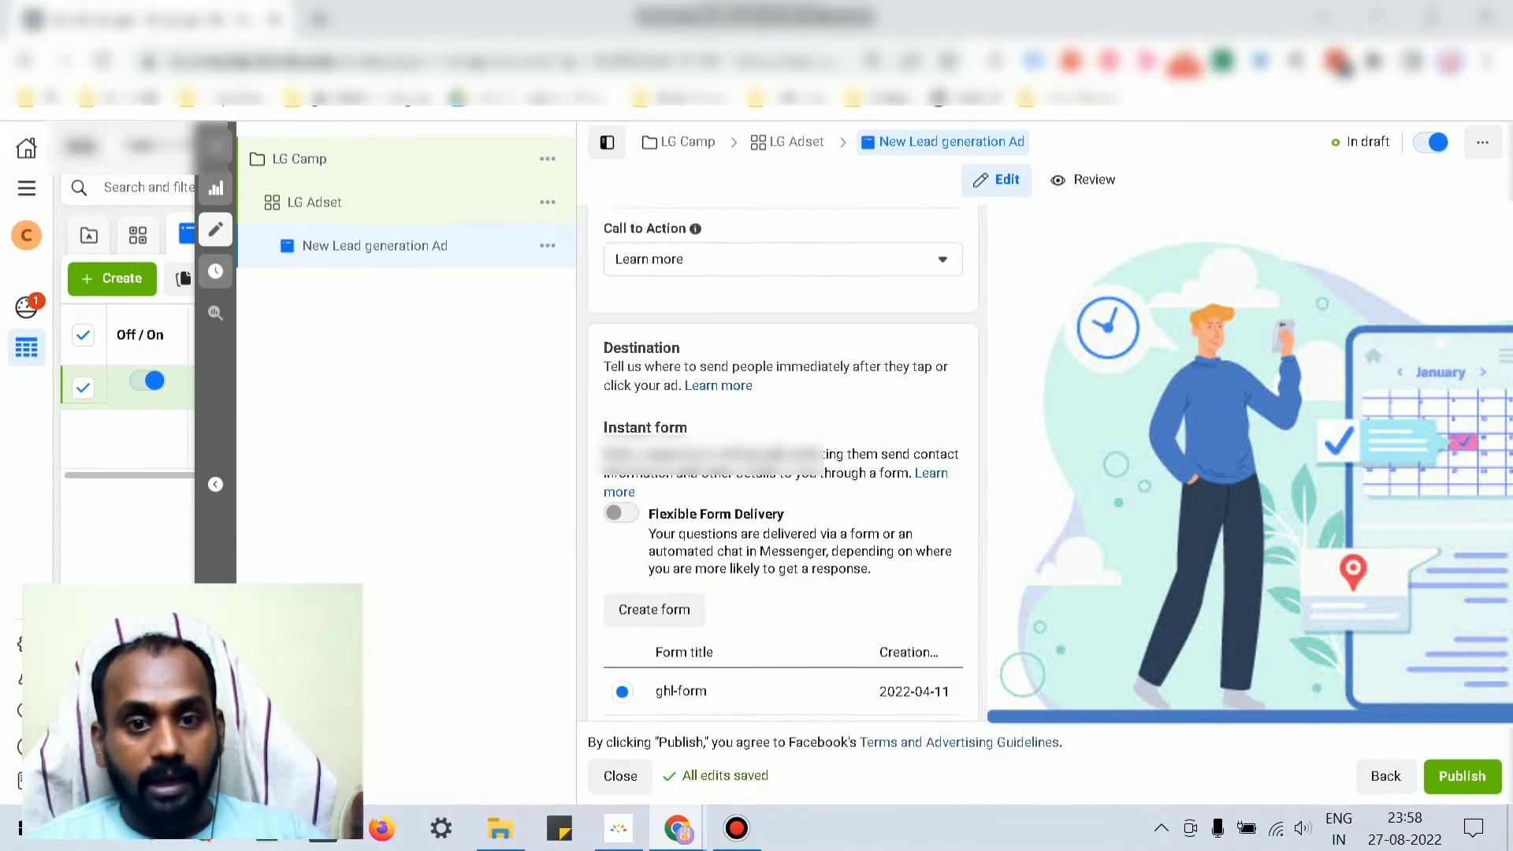
{"action": "scroll", "coordinate": [782, 465], "scroll_direction": "down", "scroll_amount": 3}
{"action": "scroll", "coordinate": [782, 465], "scroll_direction": "up", "scroll_amount": 3}
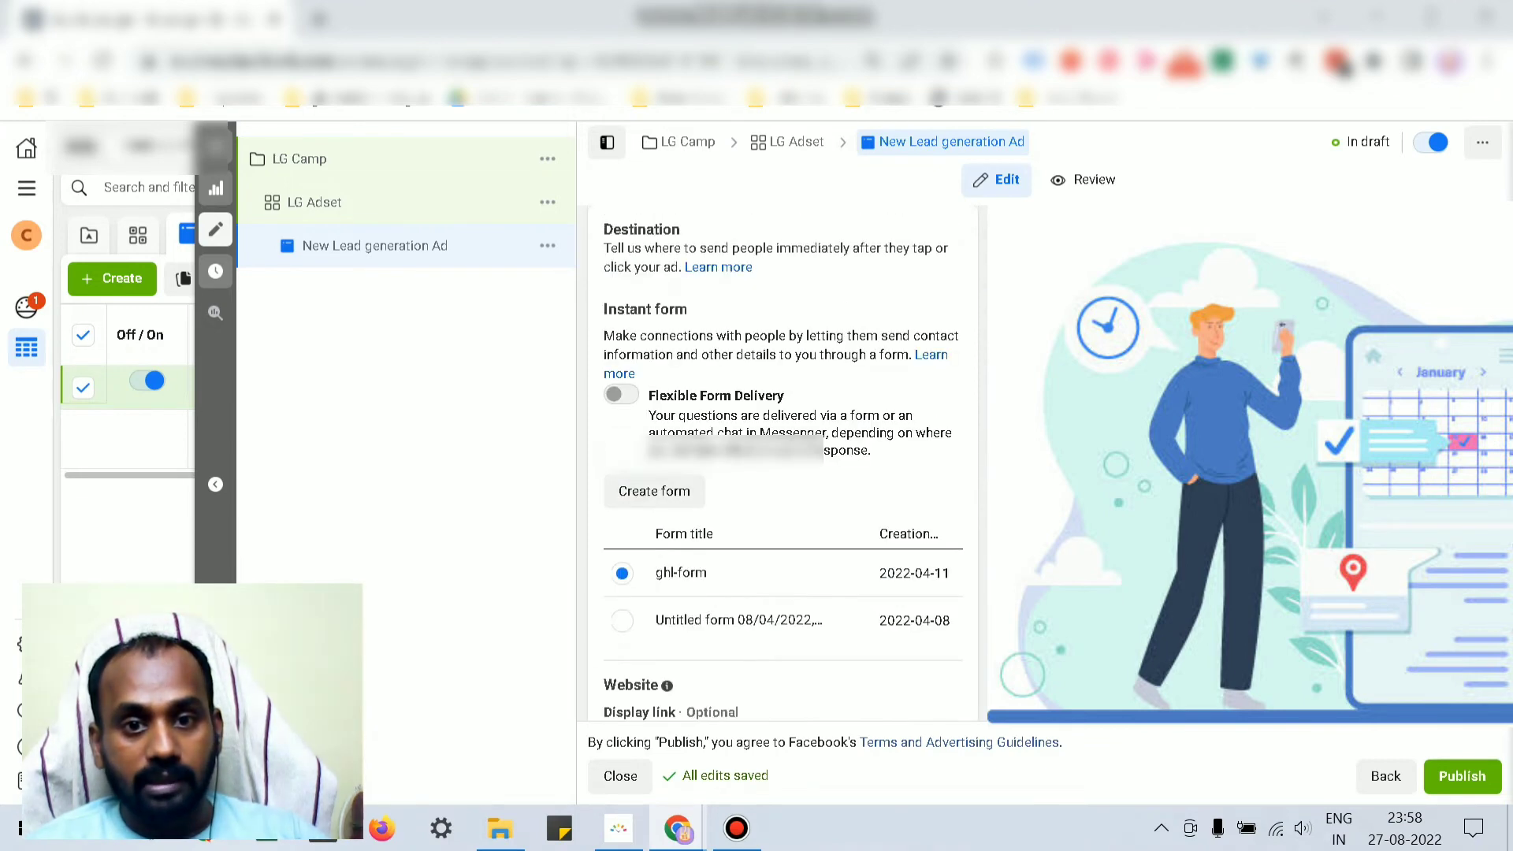
{"action": "scroll", "coordinate": [782, 465], "scroll_direction": "up", "scroll_amount": 2}
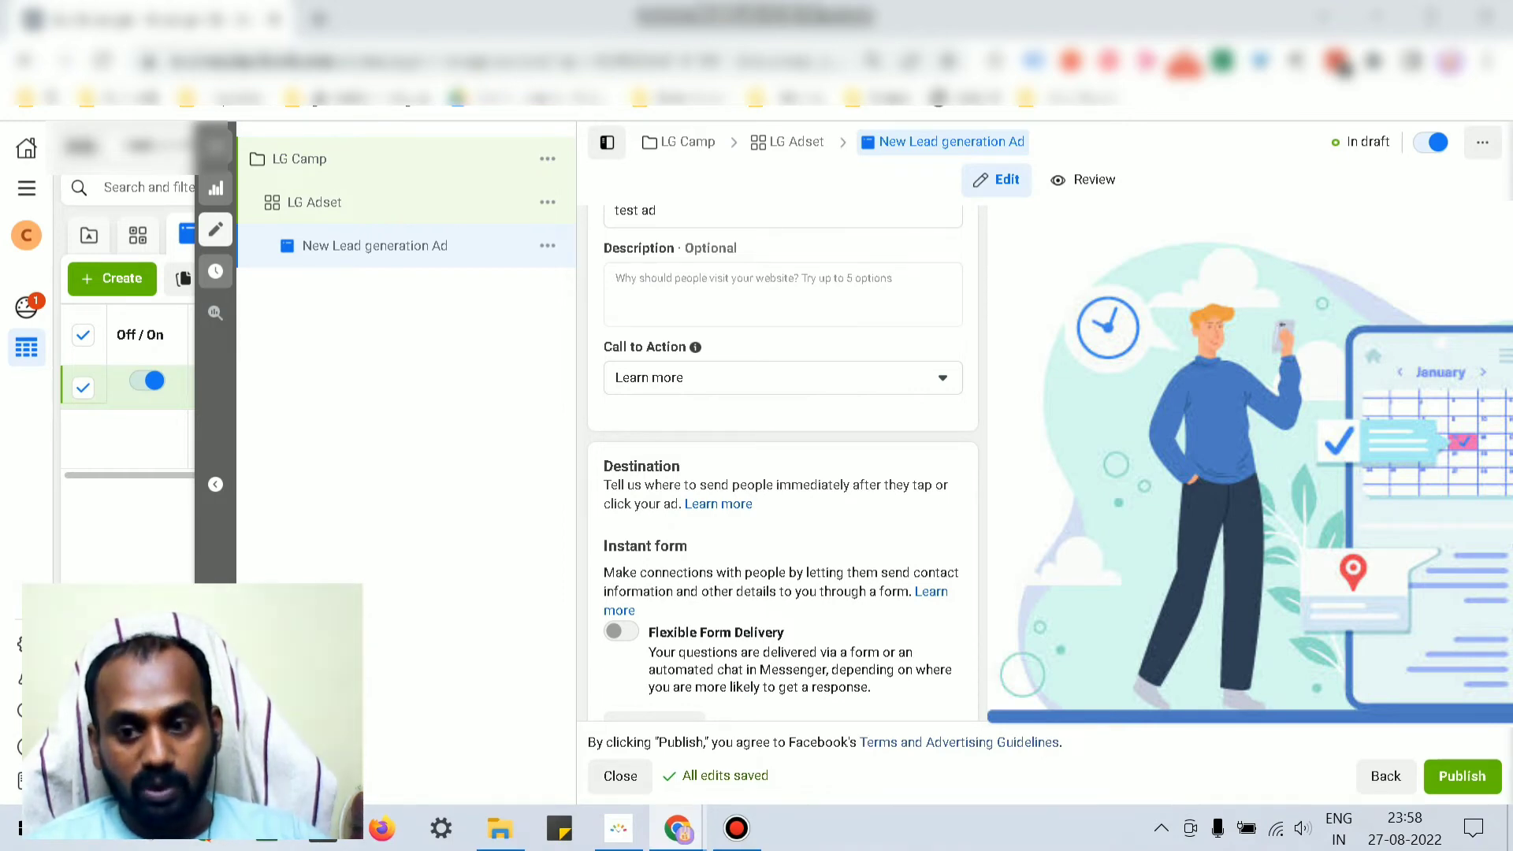
{"action": "scroll", "coordinate": [782, 465], "scroll_direction": "down", "scroll_amount": 2}
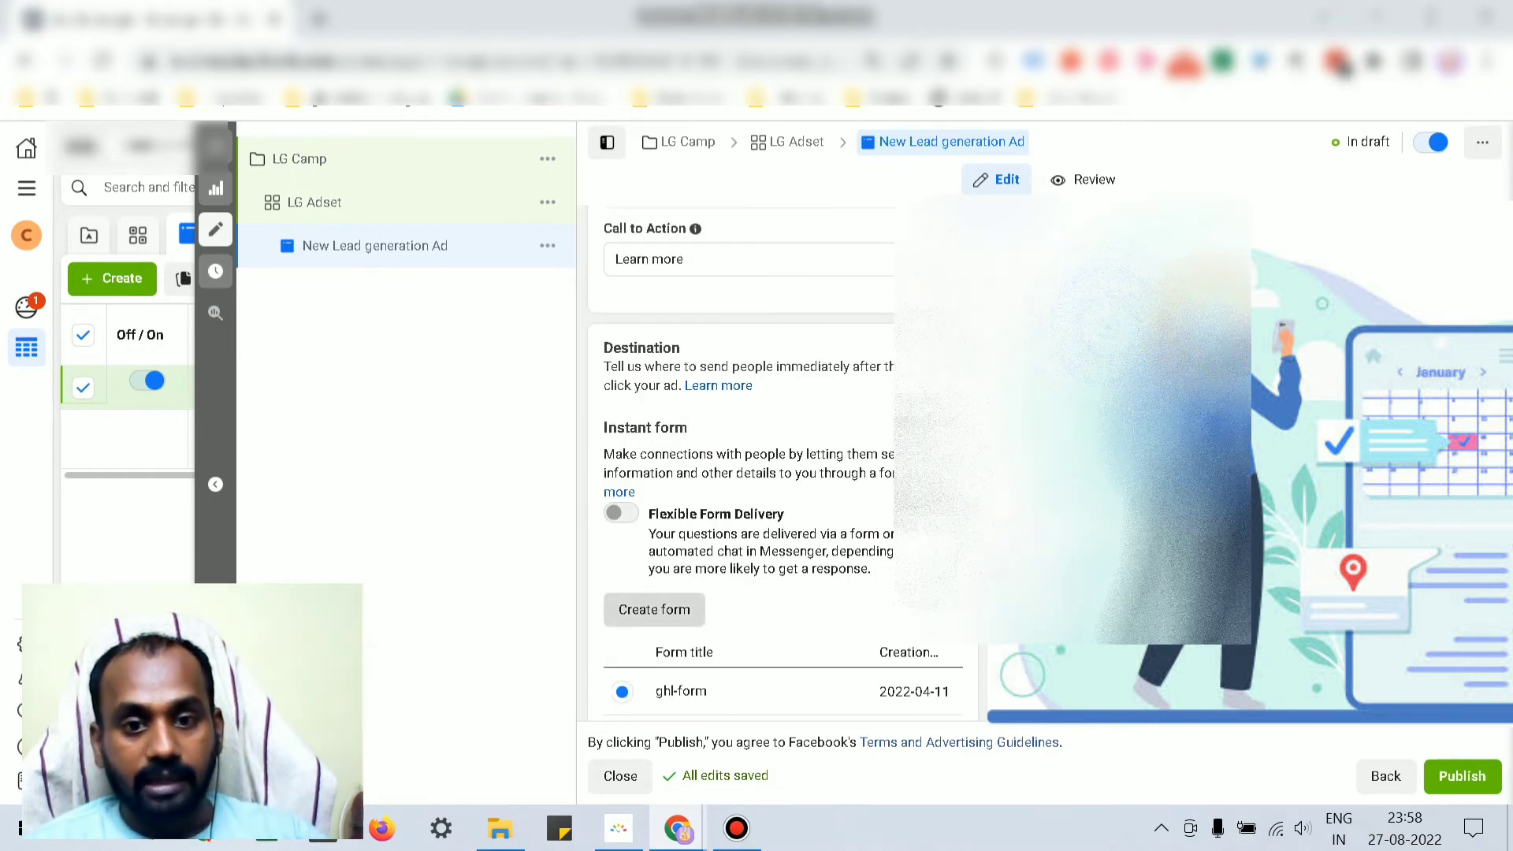
Step: Create a new instant form, expand its Questions section and dismiss the follow-ups tip
{"action": "left_click", "coordinate": [654, 609]}
{"action": "scroll", "coordinate": [757, 457], "scroll_direction": "down", "scroll_amount": 2}
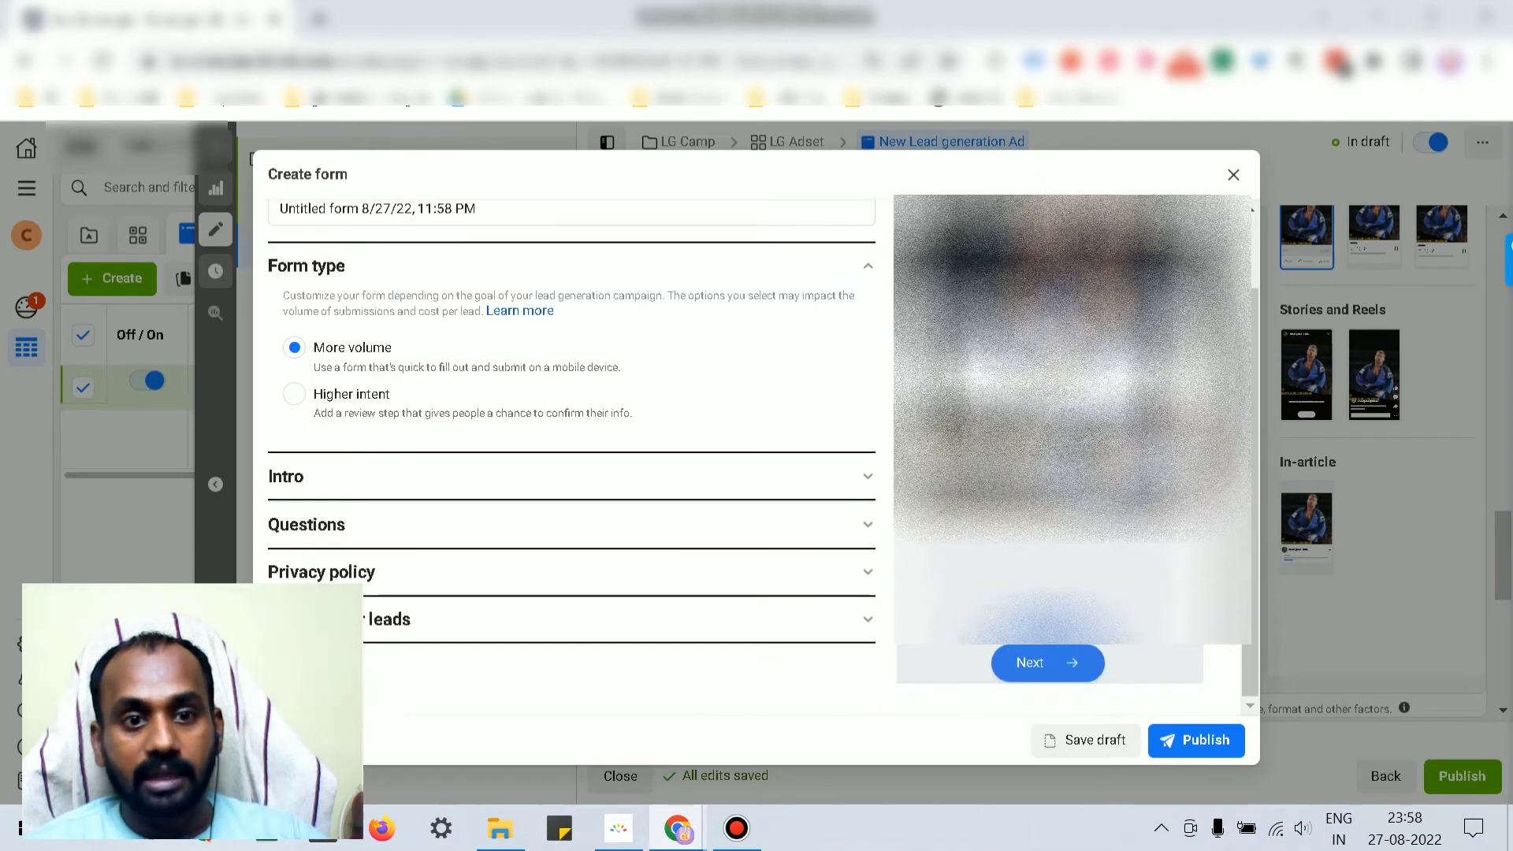
{"action": "scroll", "coordinate": [757, 457], "scroll_direction": "up", "scroll_amount": 2}
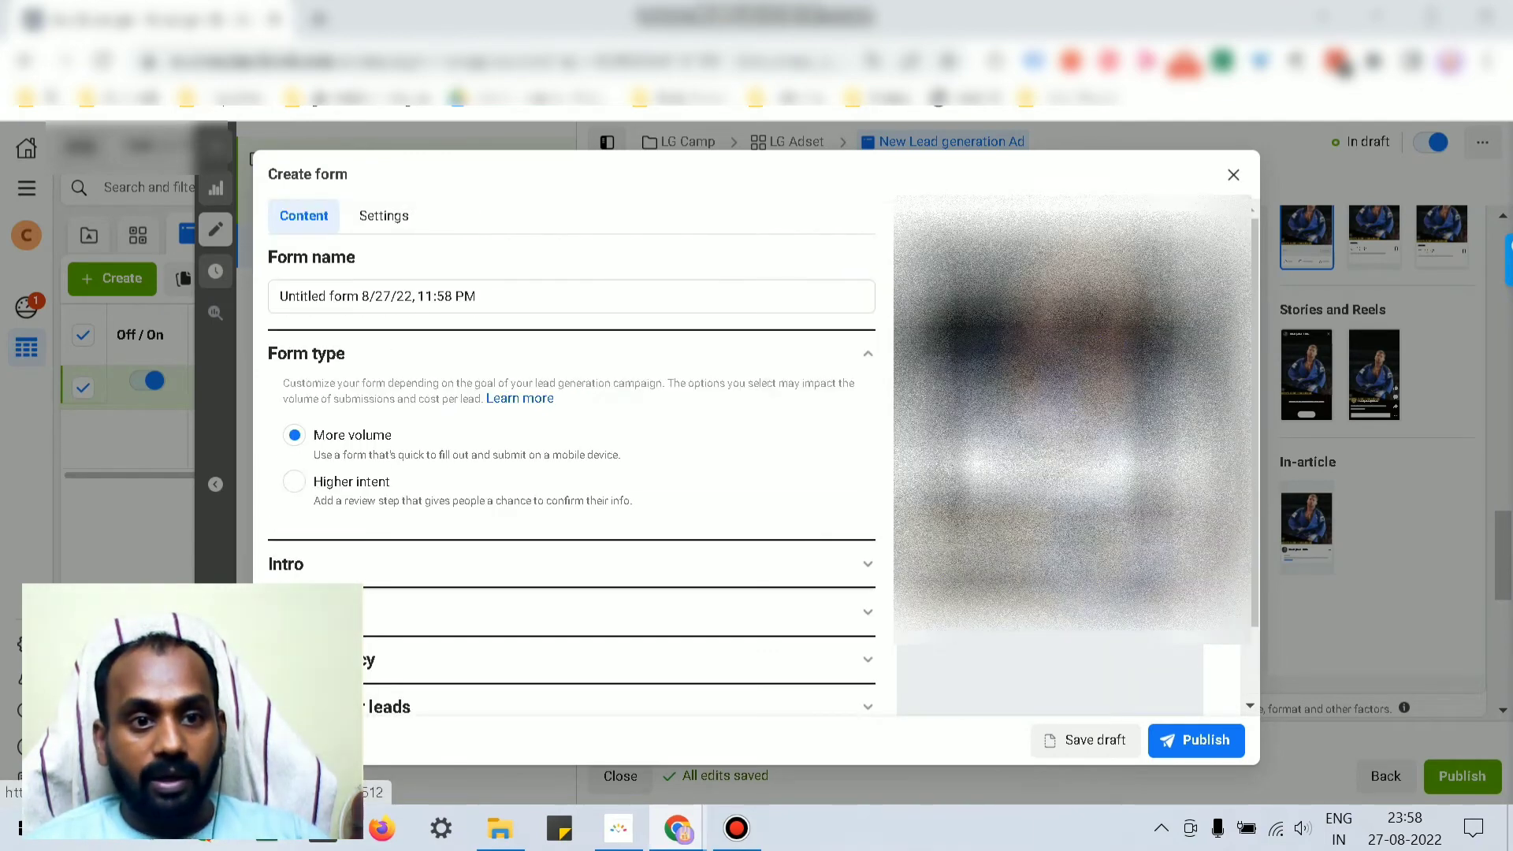
{"action": "scroll", "coordinate": [757, 457], "scroll_direction": "down", "scroll_amount": 2}
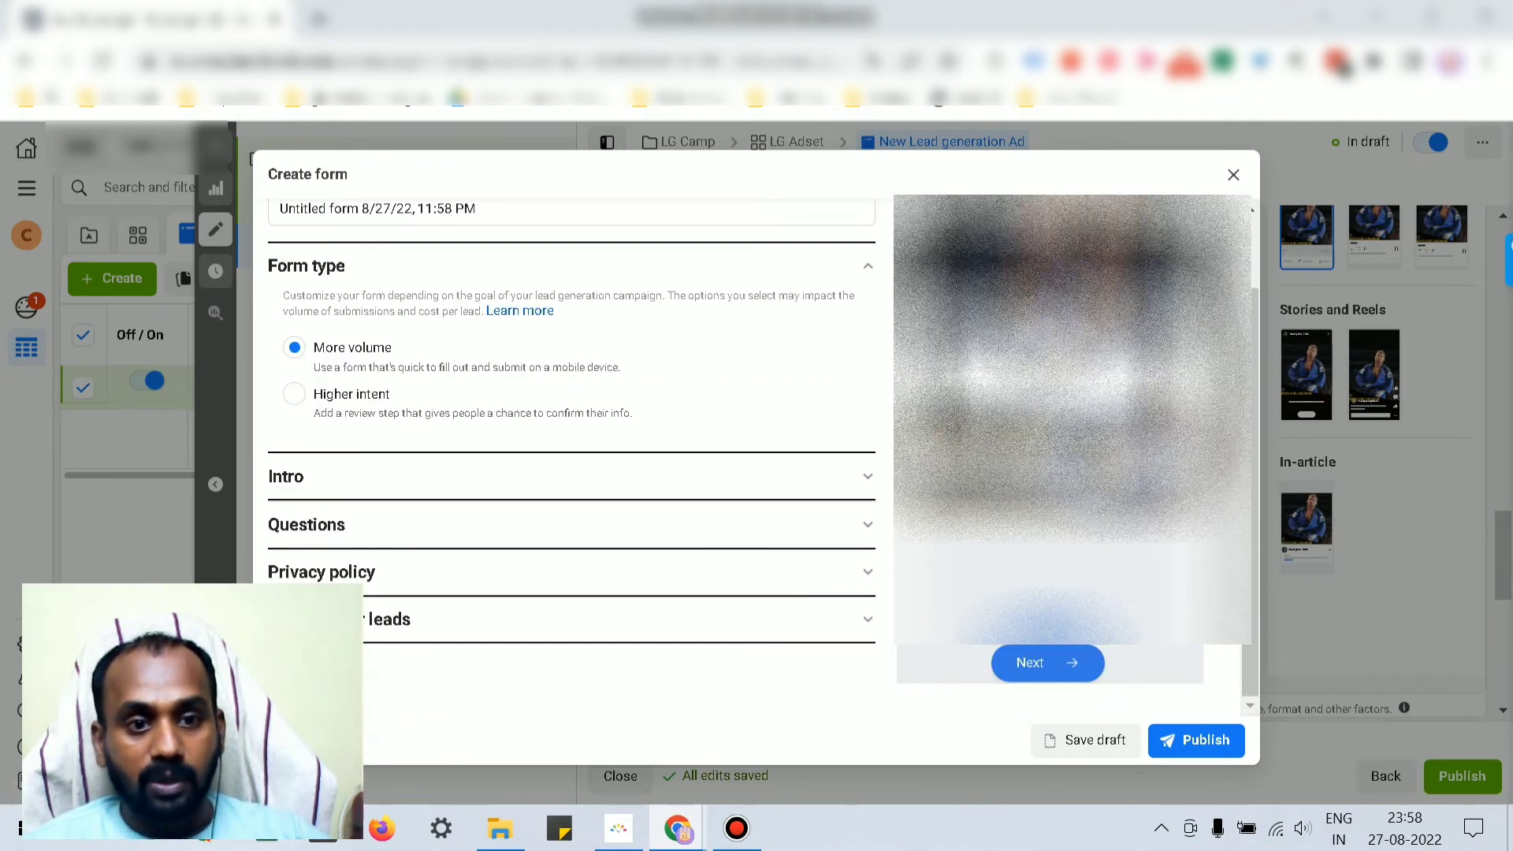
{"action": "left_click", "coordinate": [571, 525]}
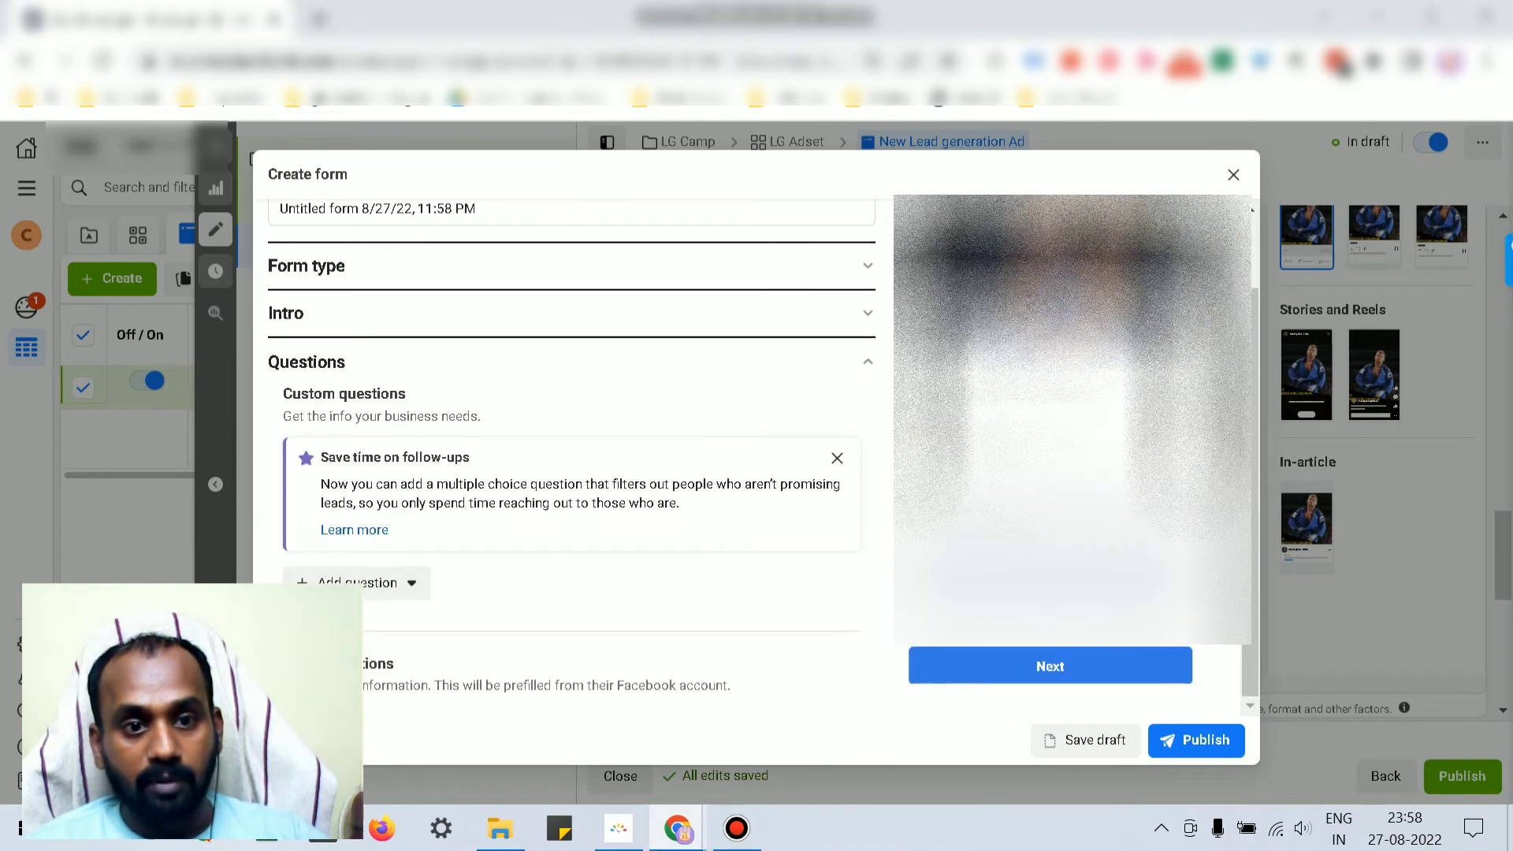
{"action": "scroll", "coordinate": [572, 453], "scroll_direction": "down", "scroll_amount": 3}
{"action": "left_click", "coordinate": [837, 221]}
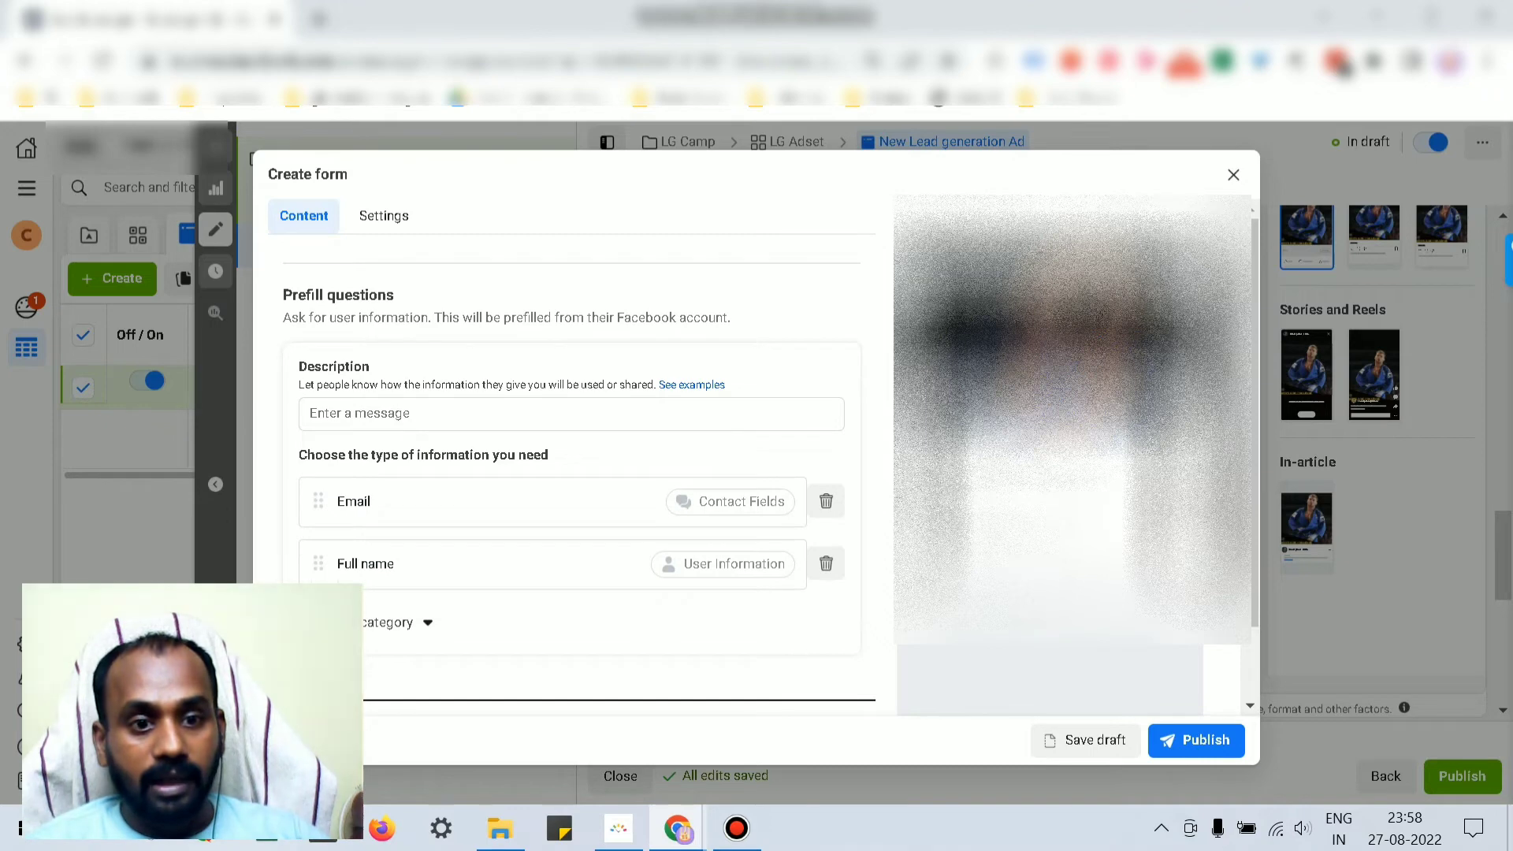
Step: Review the prefill fields and the 'Untitled form 8/27/22, 11:58 PM' name, then expand Form type and Intro
{"action": "left_click_drag", "start_coordinate": [386, 564], "coordinate": [357, 502]}
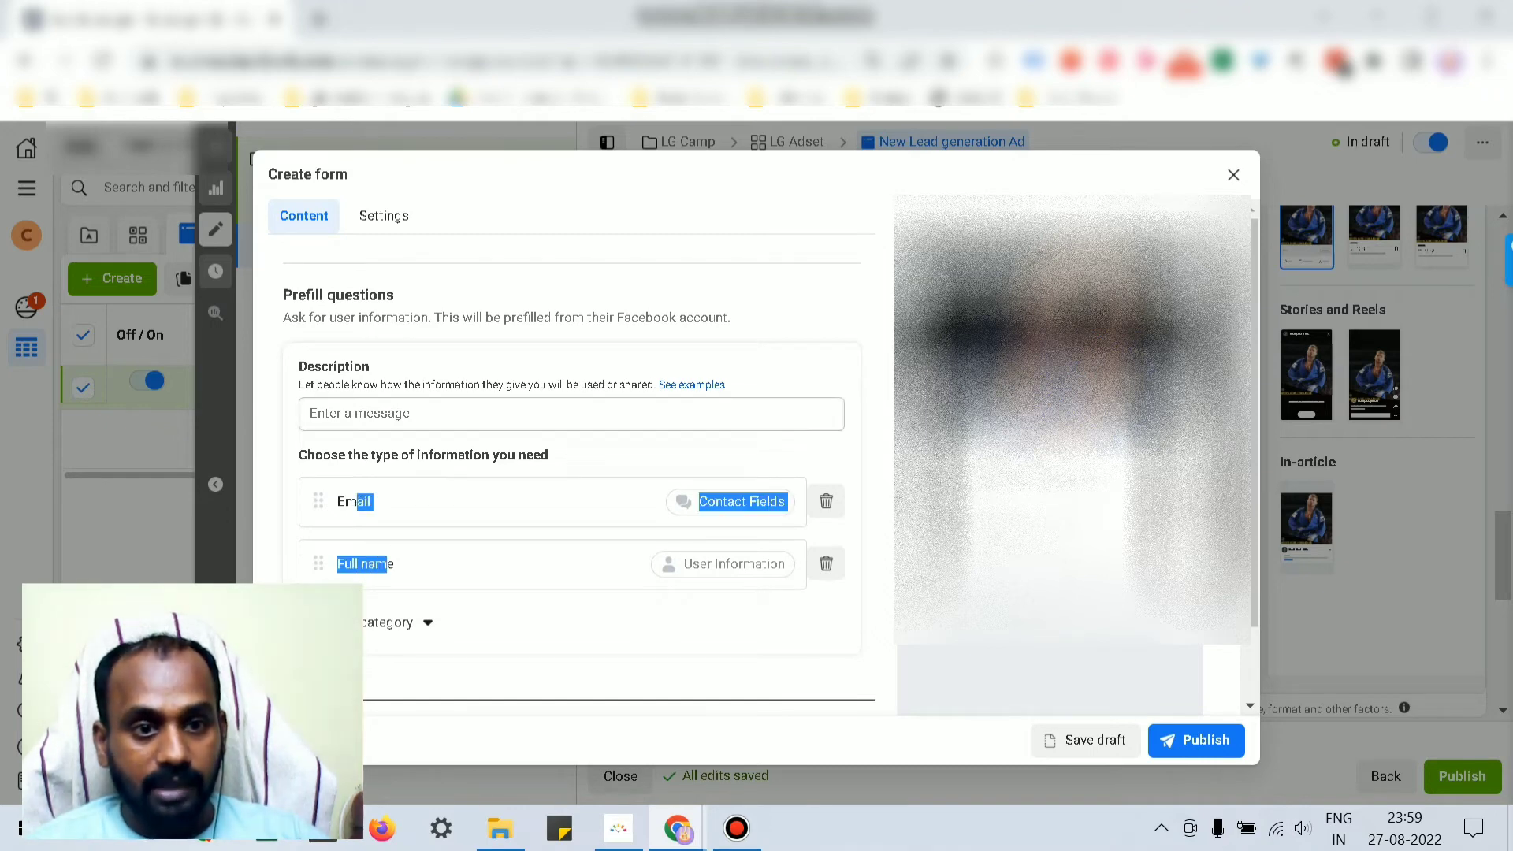
{"action": "scroll", "coordinate": [571, 453], "scroll_direction": "up", "scroll_amount": 4}
{"action": "scroll", "coordinate": [571, 453], "scroll_direction": "down", "scroll_amount": 3}
{"action": "scroll", "coordinate": [572, 453], "scroll_direction": "up", "scroll_amount": 3}
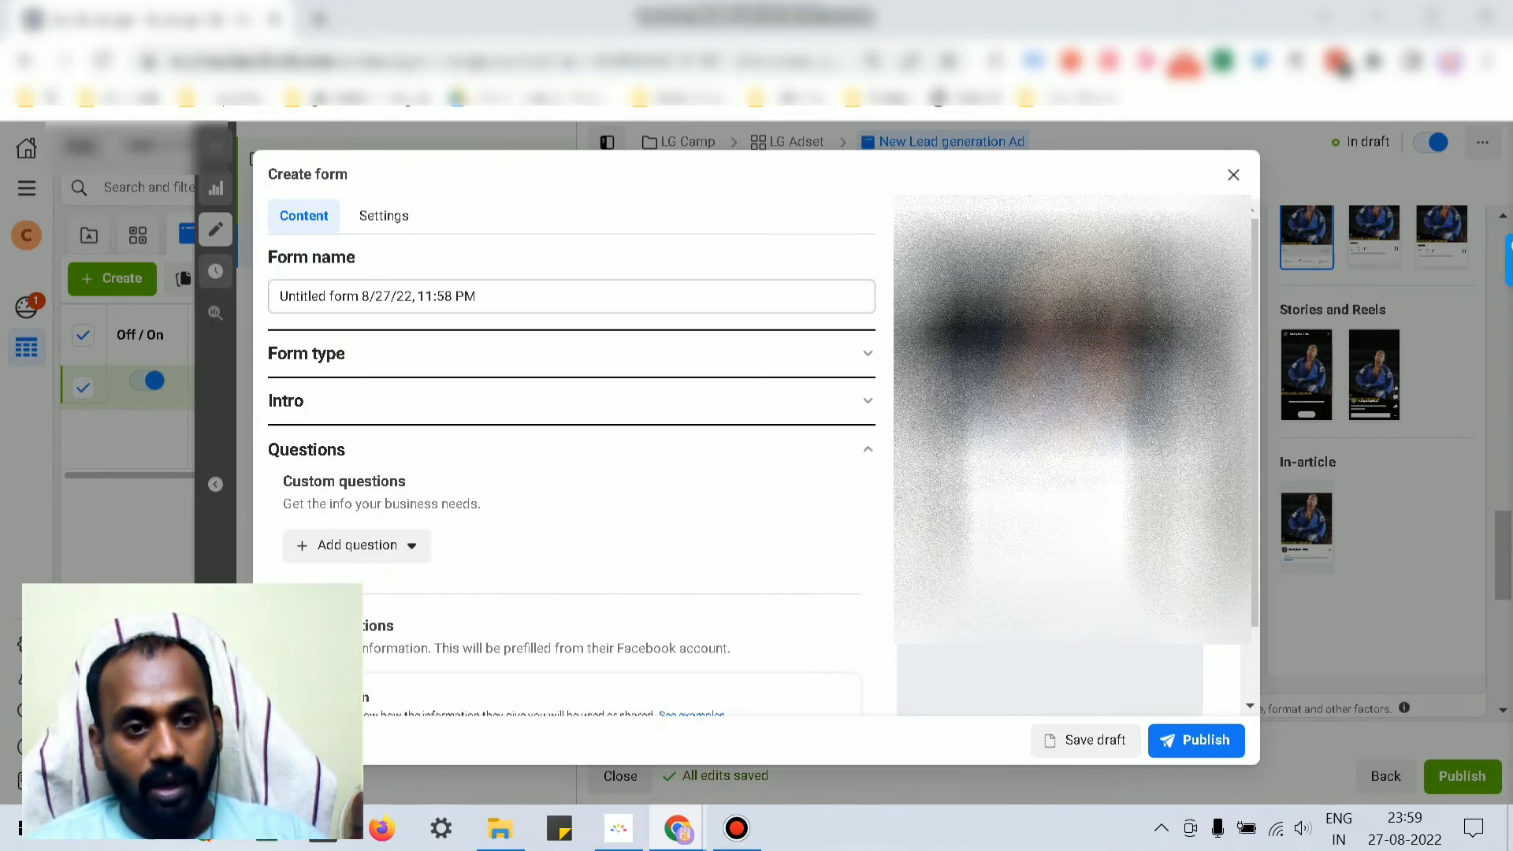
{"action": "triple_click", "coordinate": [378, 297]}
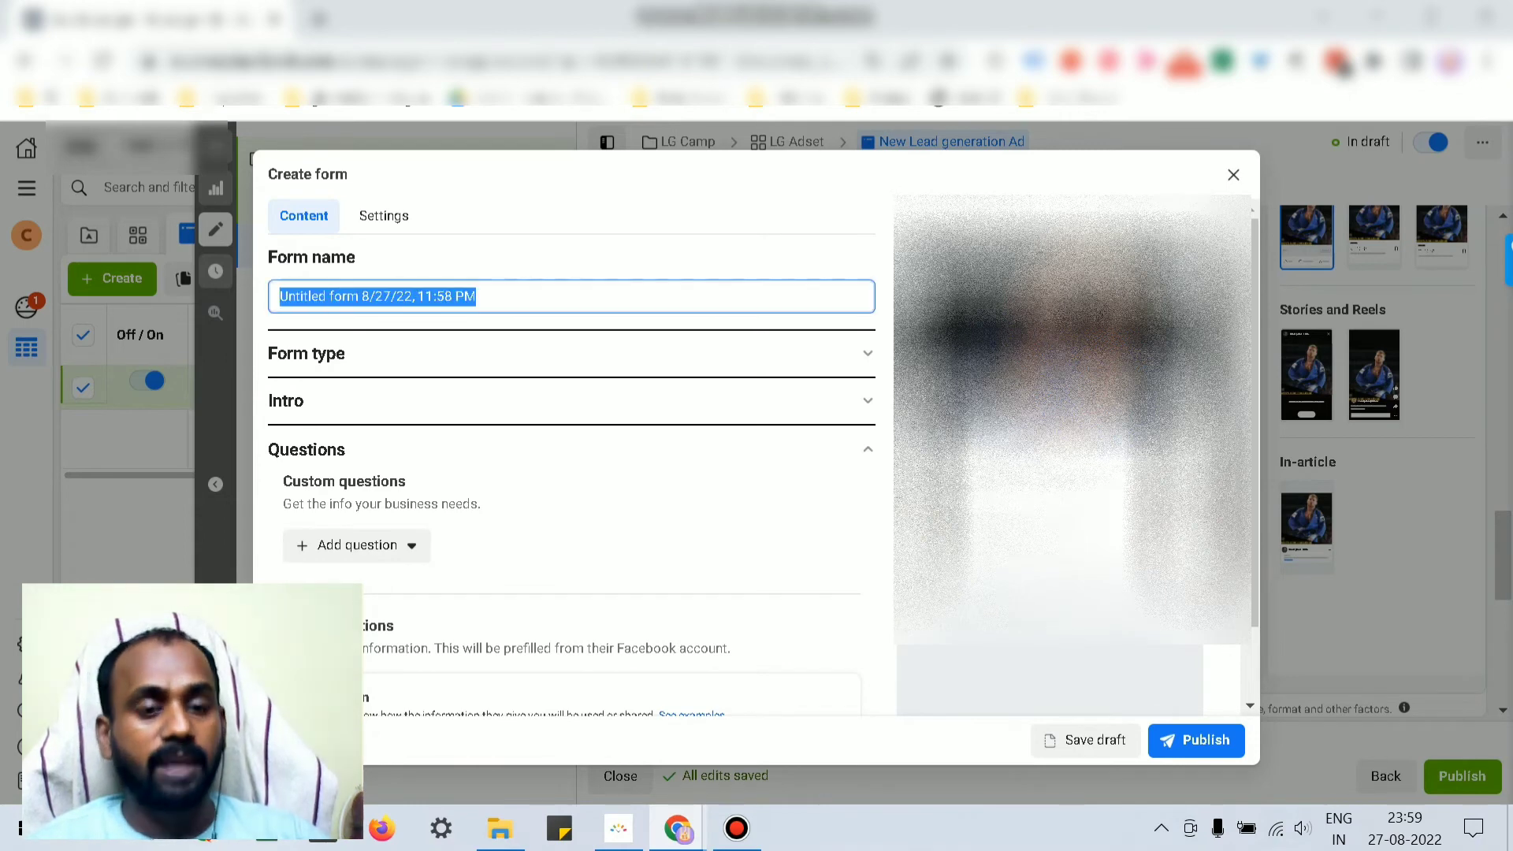
{"action": "left_click", "coordinate": [306, 354]}
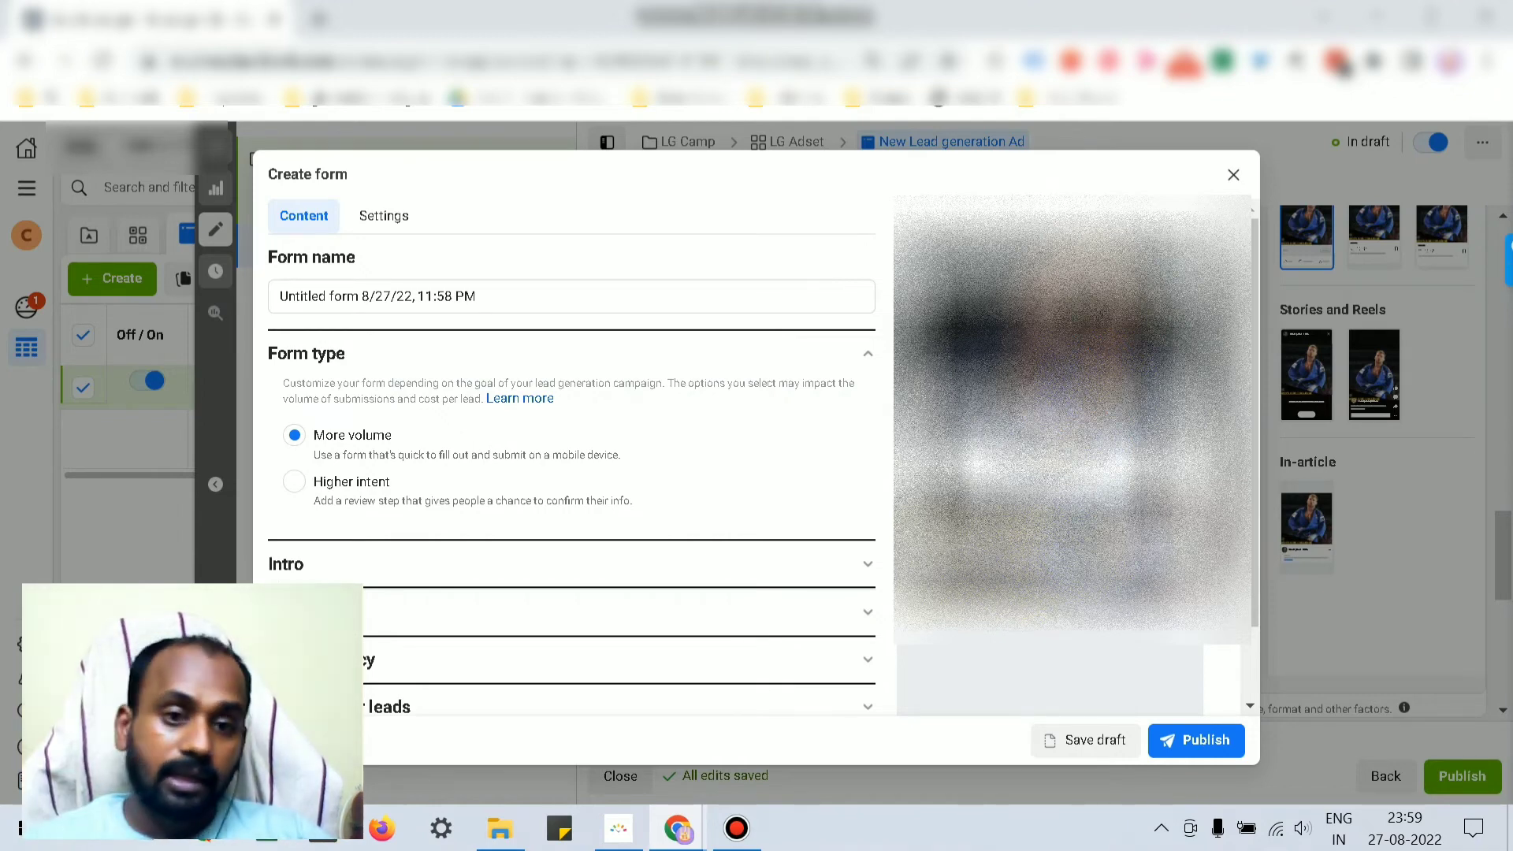
{"action": "scroll", "coordinate": [572, 473], "scroll_direction": "down", "scroll_amount": 1}
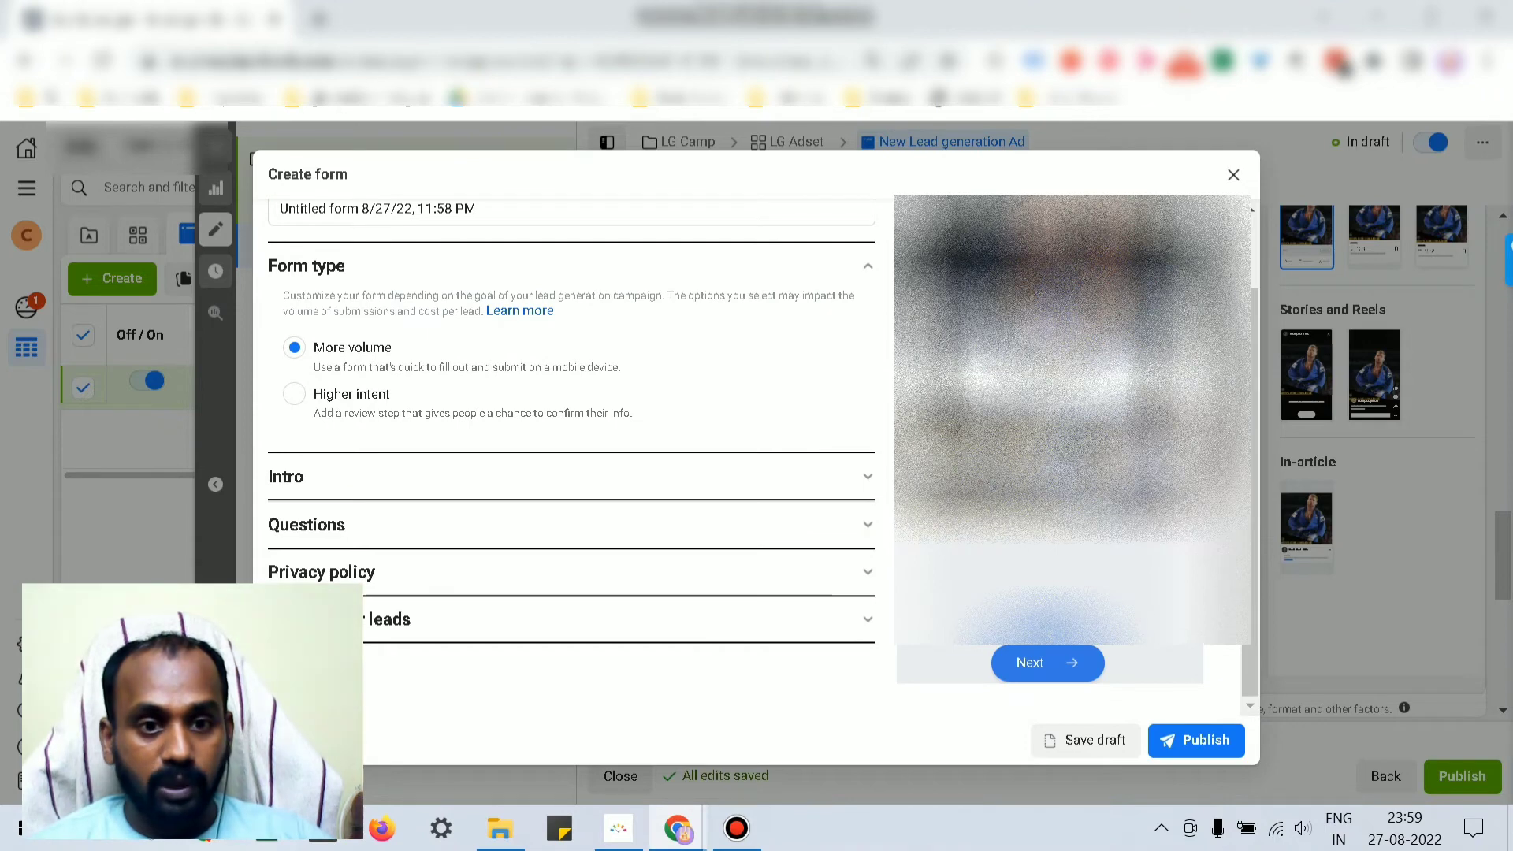
{"action": "left_click", "coordinate": [868, 476]}
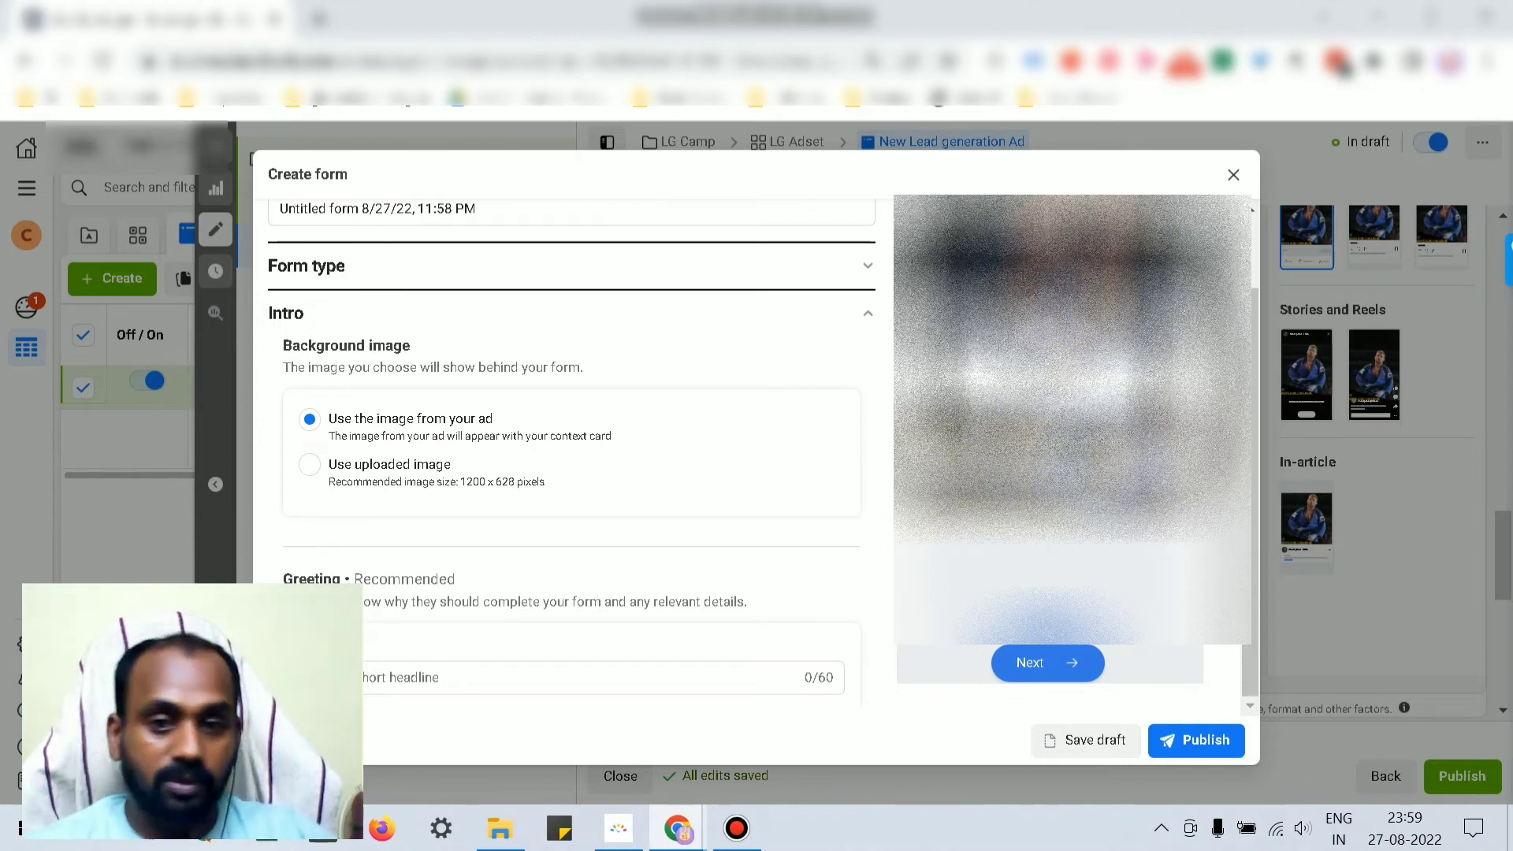
{"action": "scroll", "coordinate": [572, 449], "scroll_direction": "down", "scroll_amount": 3}
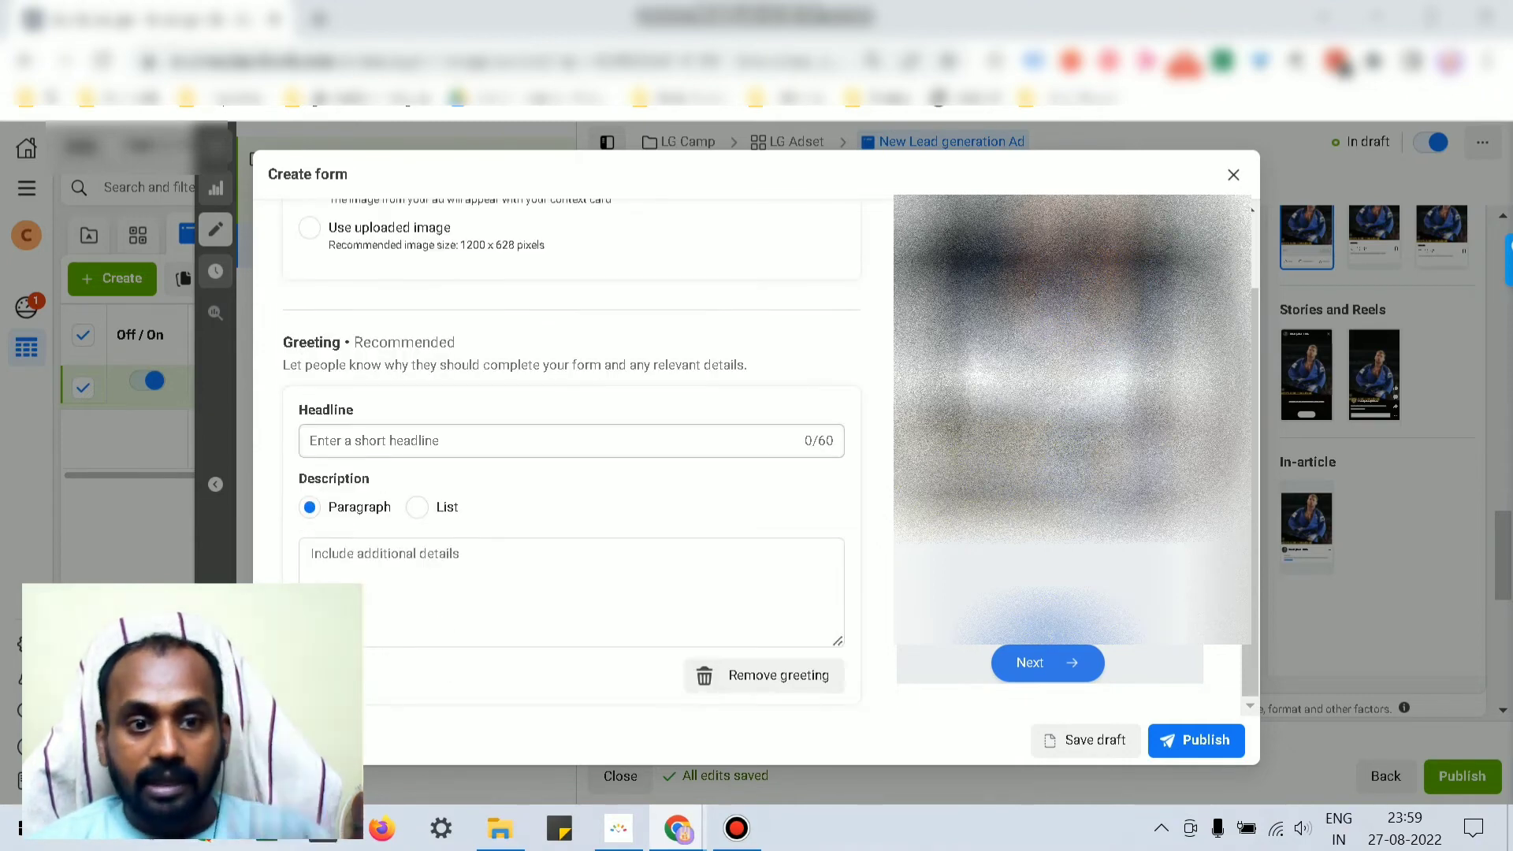
{"action": "scroll", "coordinate": [764, 504], "scroll_direction": "down", "scroll_amount": 2}
{"action": "left_click", "coordinate": [763, 505]}
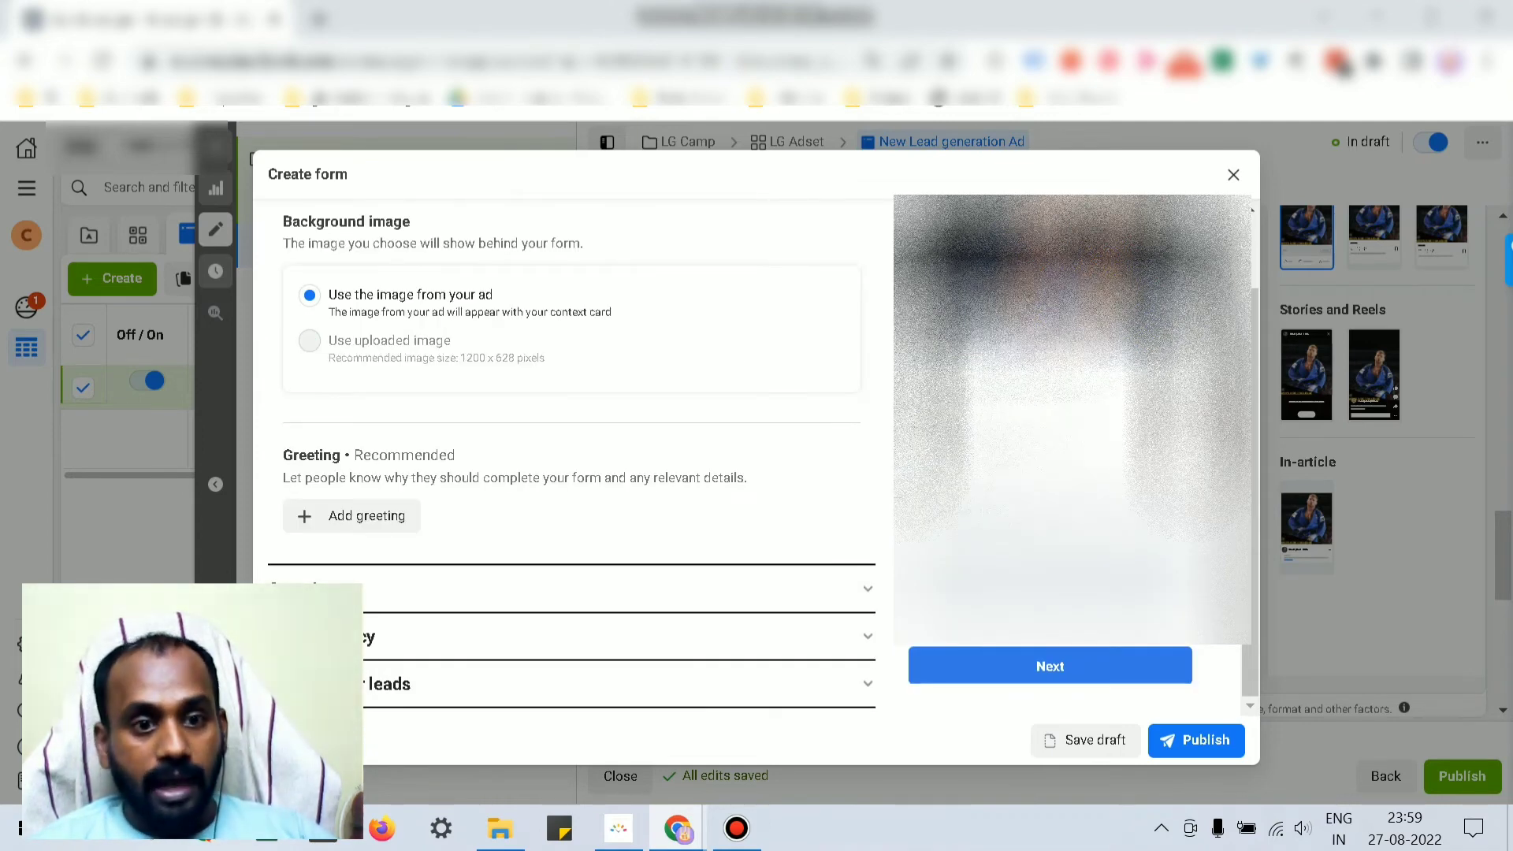
{"action": "scroll", "coordinate": [571, 449], "scroll_direction": "down", "scroll_amount": 5}
{"action": "scroll", "coordinate": [572, 450], "scroll_direction": "down", "scroll_amount": 3}
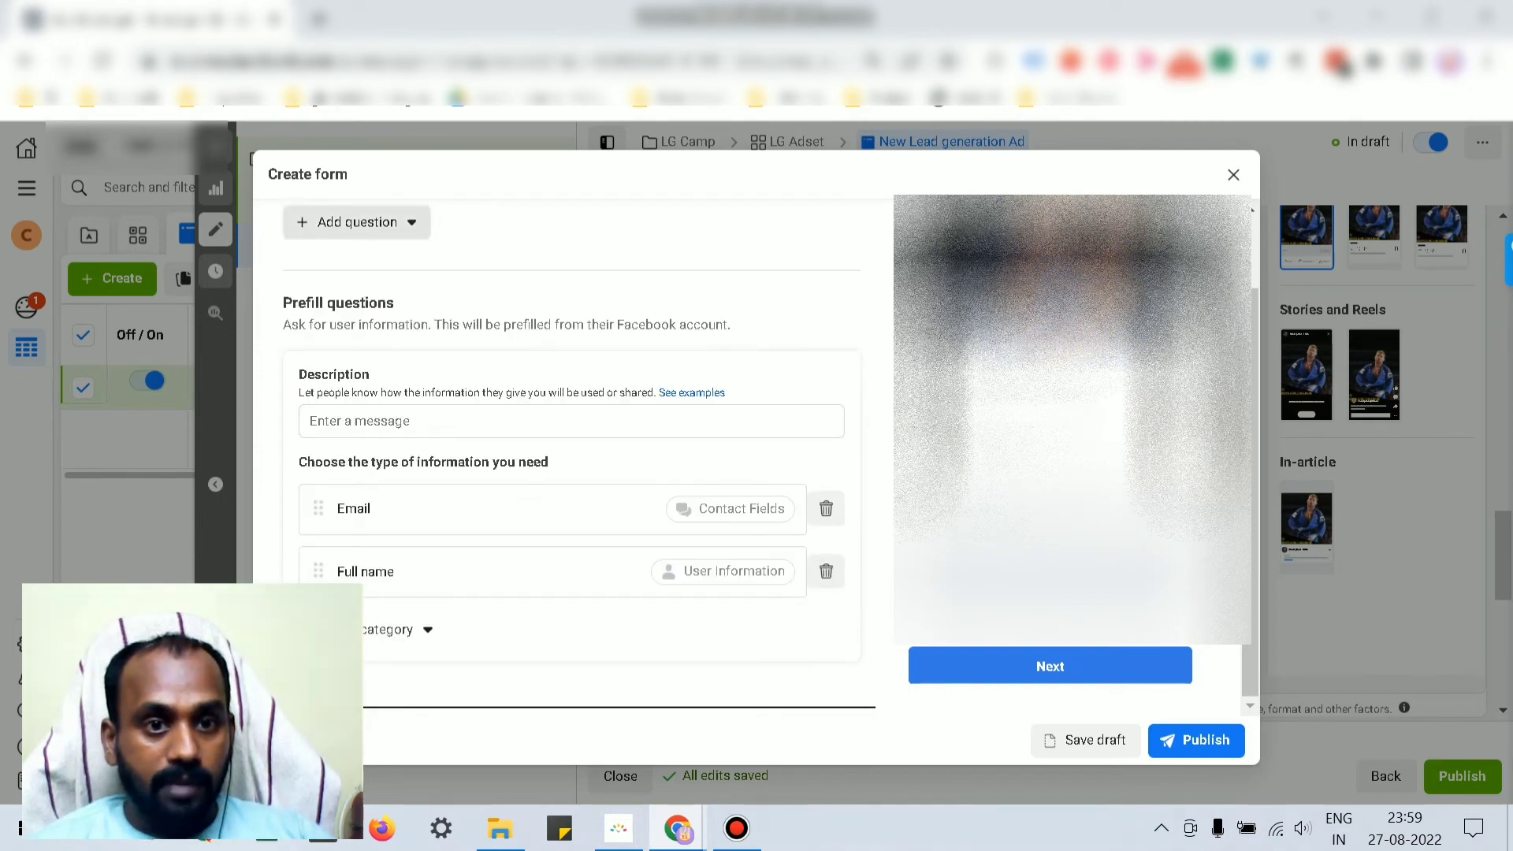
{"action": "left_click", "coordinate": [357, 222]}
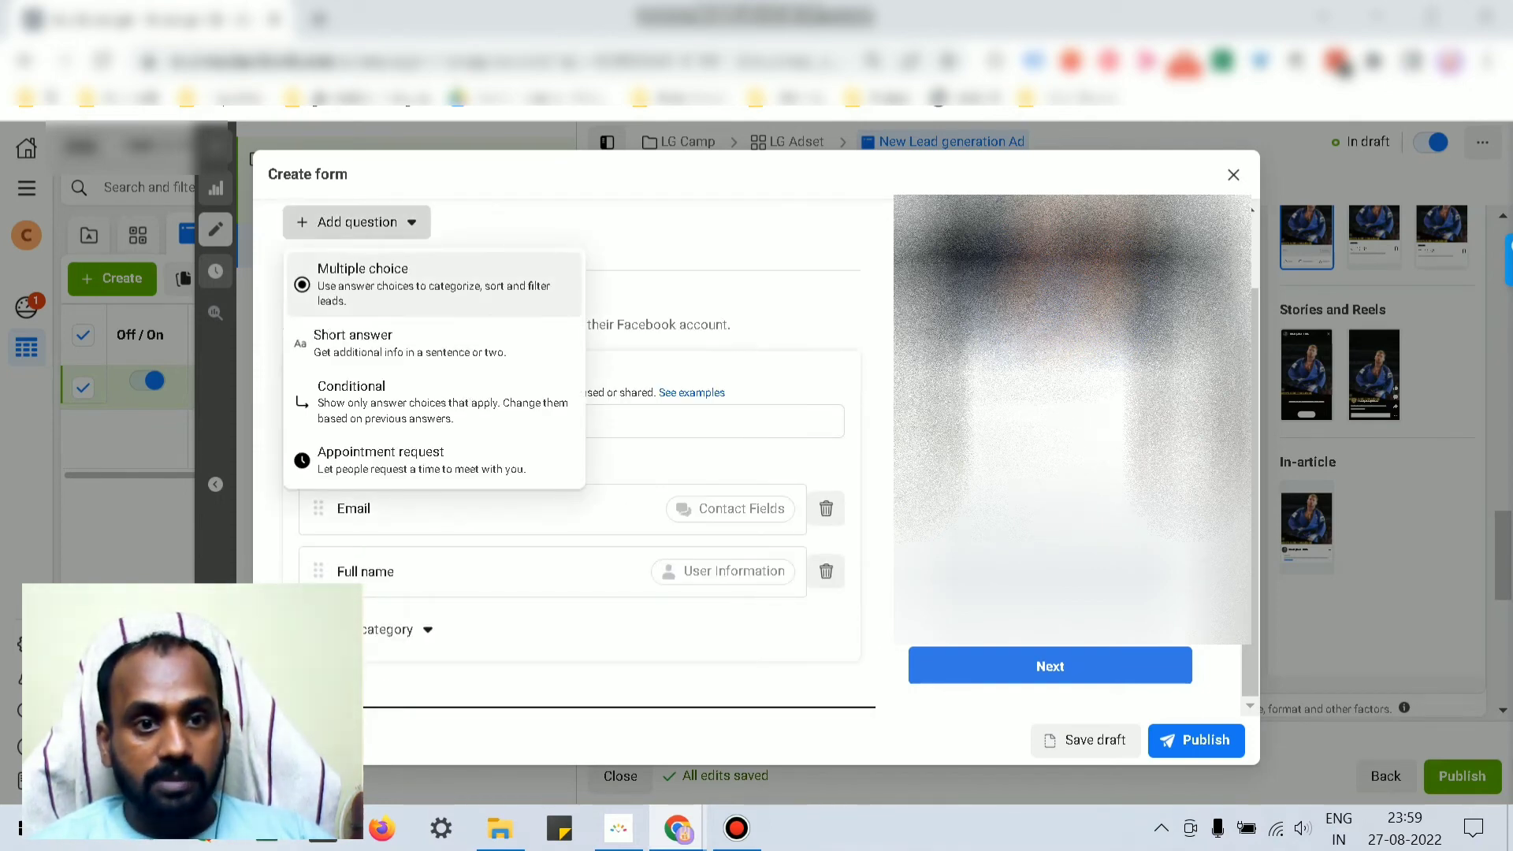
{"action": "left_click", "coordinate": [670, 291]}
{"action": "scroll", "coordinate": [670, 449], "scroll_direction": "down", "scroll_amount": 1}
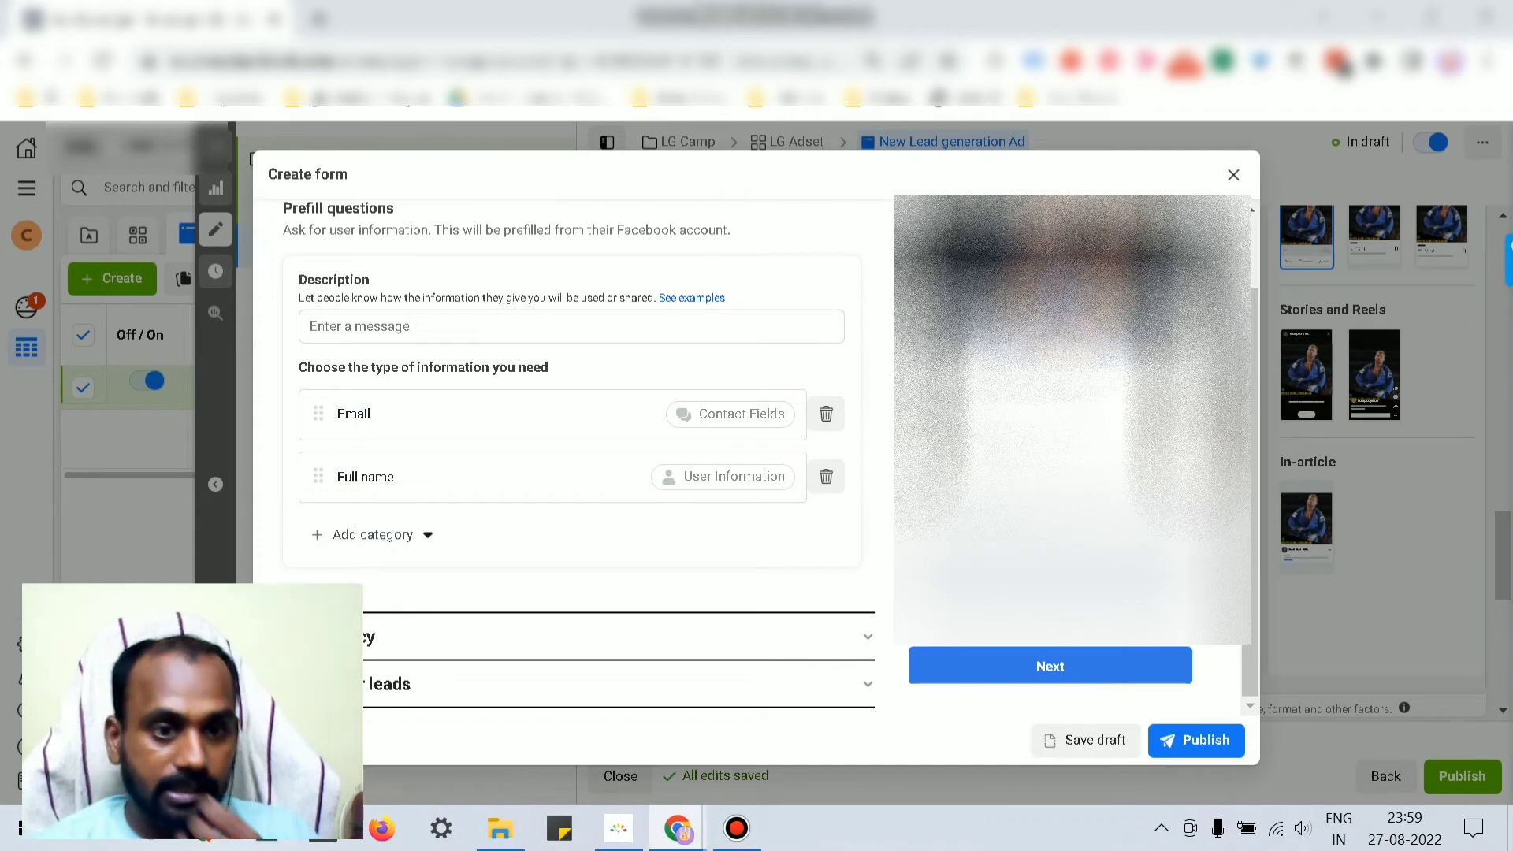
{"action": "scroll", "coordinate": [355, 245], "scroll_direction": "up", "scroll_amount": 2}
Step: Add multiple choice Question 1 'How long you already been to gym' with answers '1year' and '2 years'
{"action": "scroll", "coordinate": [355, 245], "scroll_direction": "down", "scroll_amount": 1}
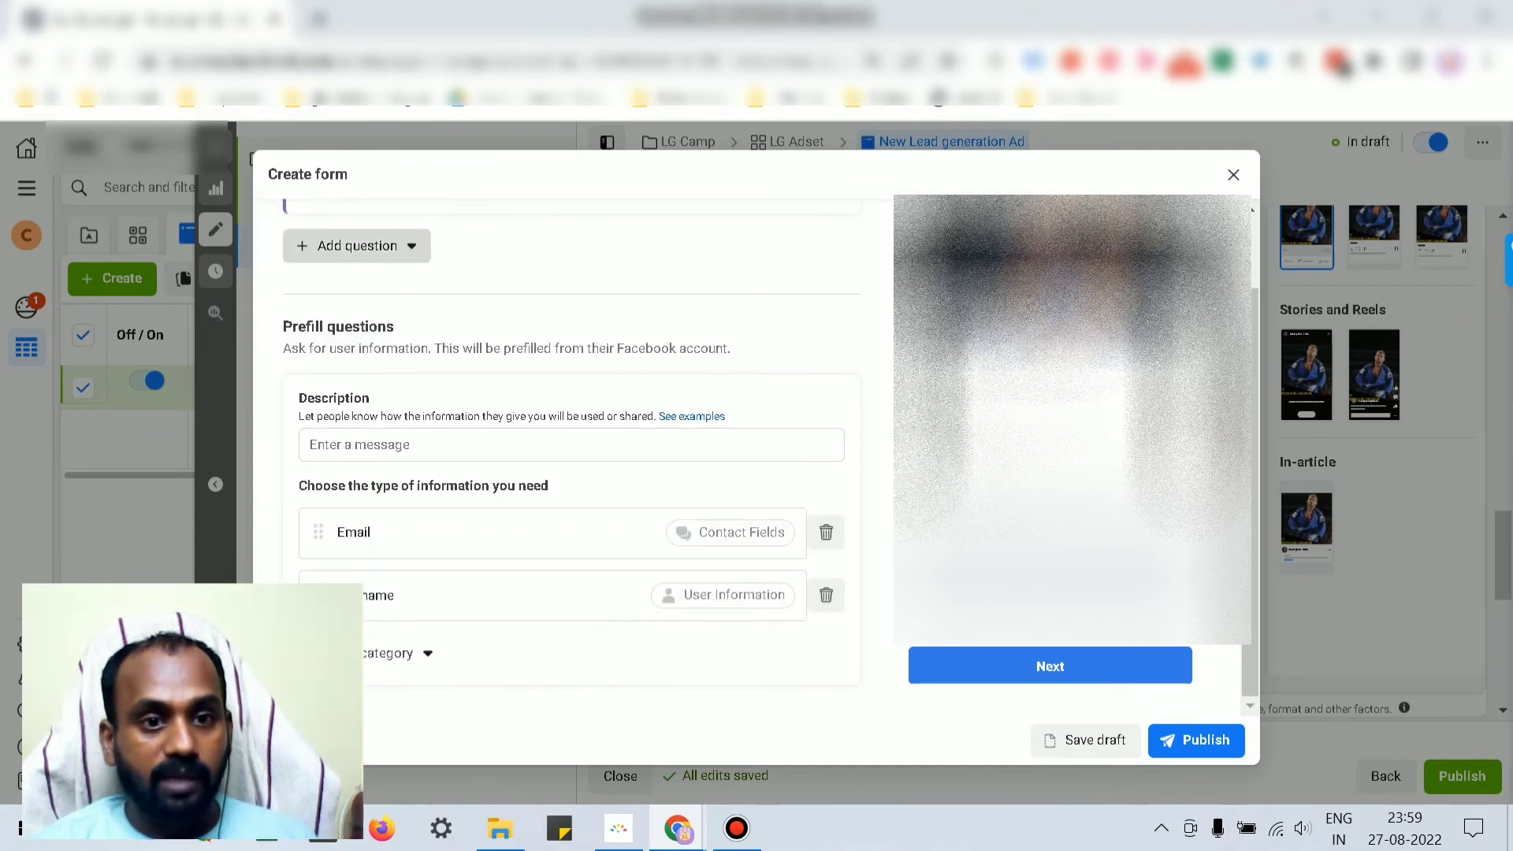
{"action": "left_click", "coordinate": [356, 245]}
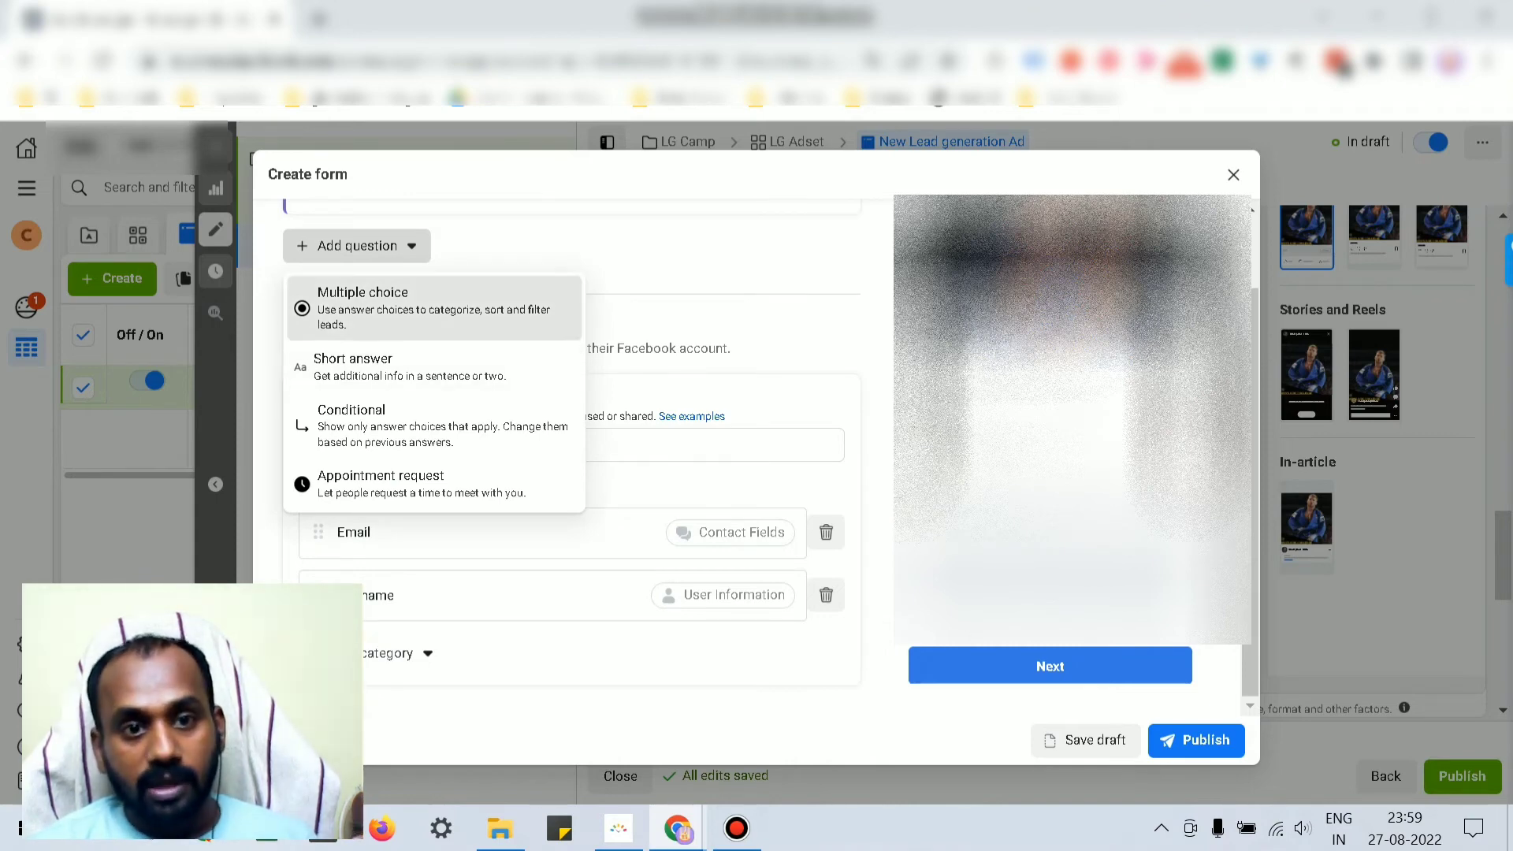
{"action": "left_click", "coordinate": [355, 307]}
{"action": "left_click", "coordinate": [378, 317]}
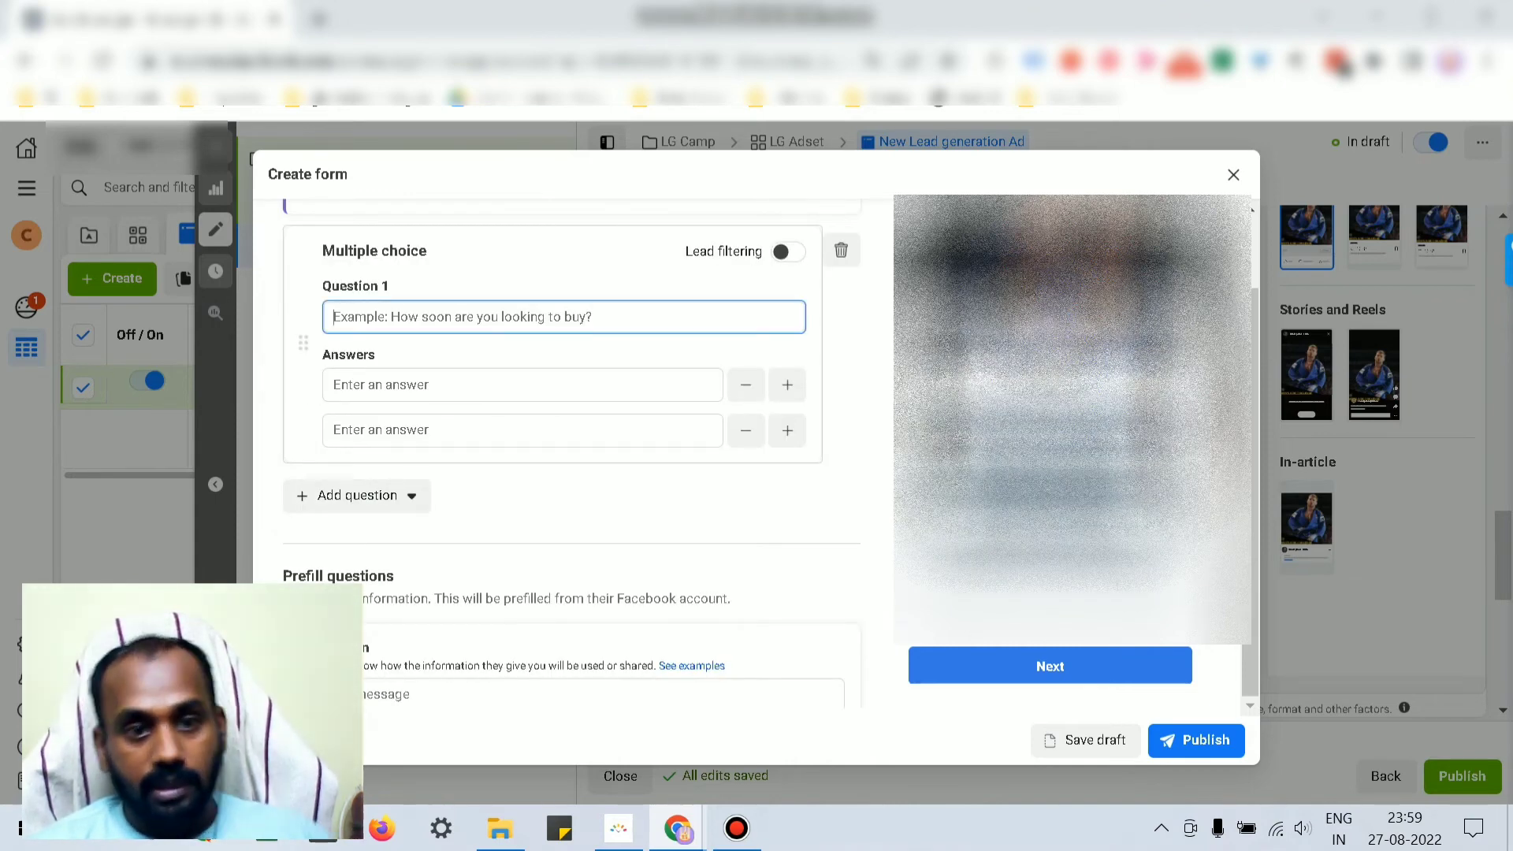
{"action": "type", "text": "How lo"}
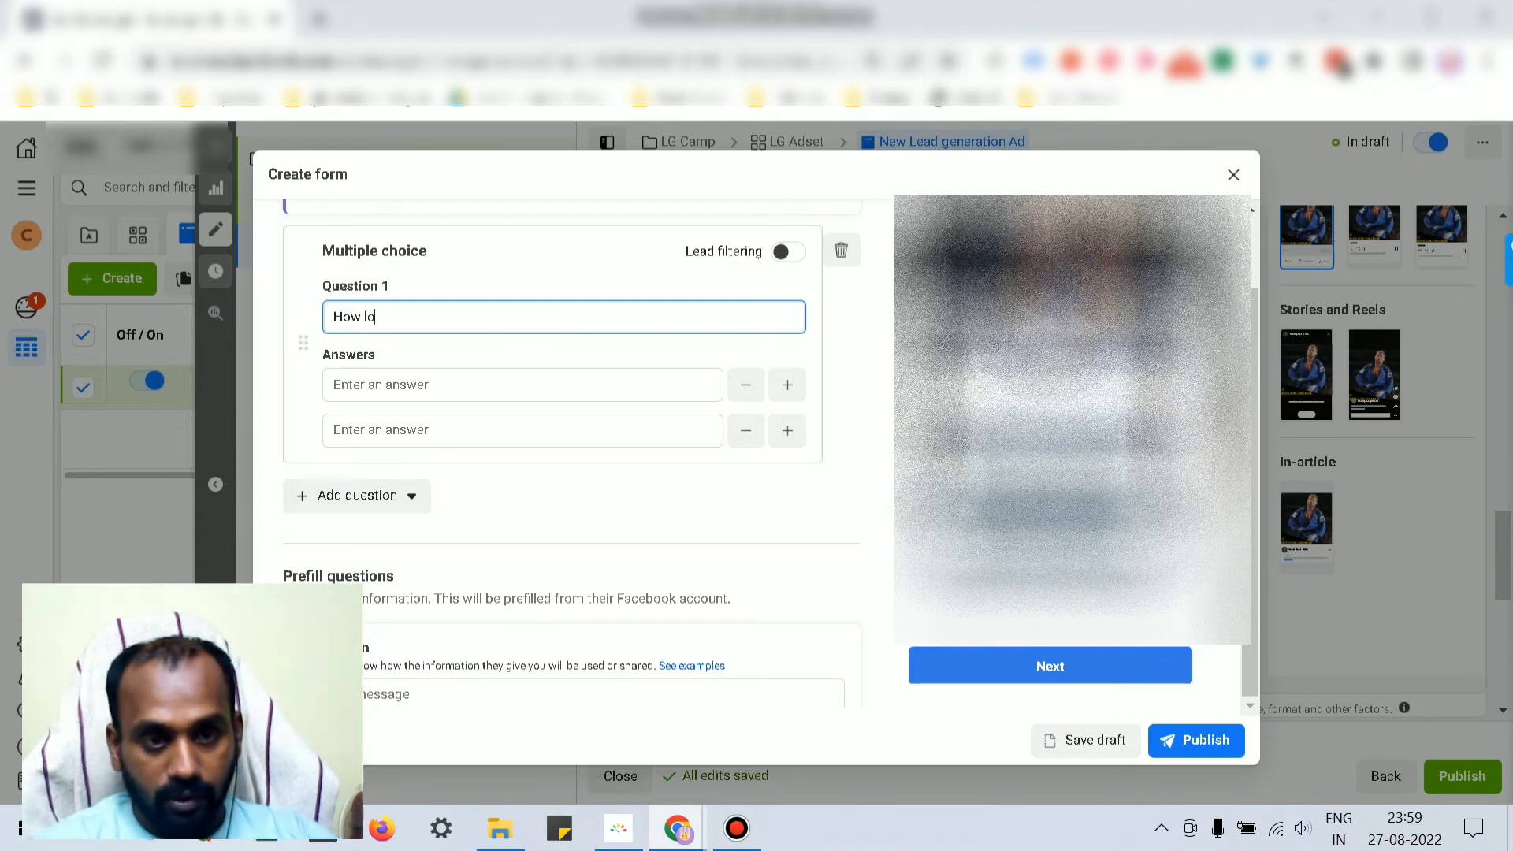
{"action": "type", "text": "ng you"}
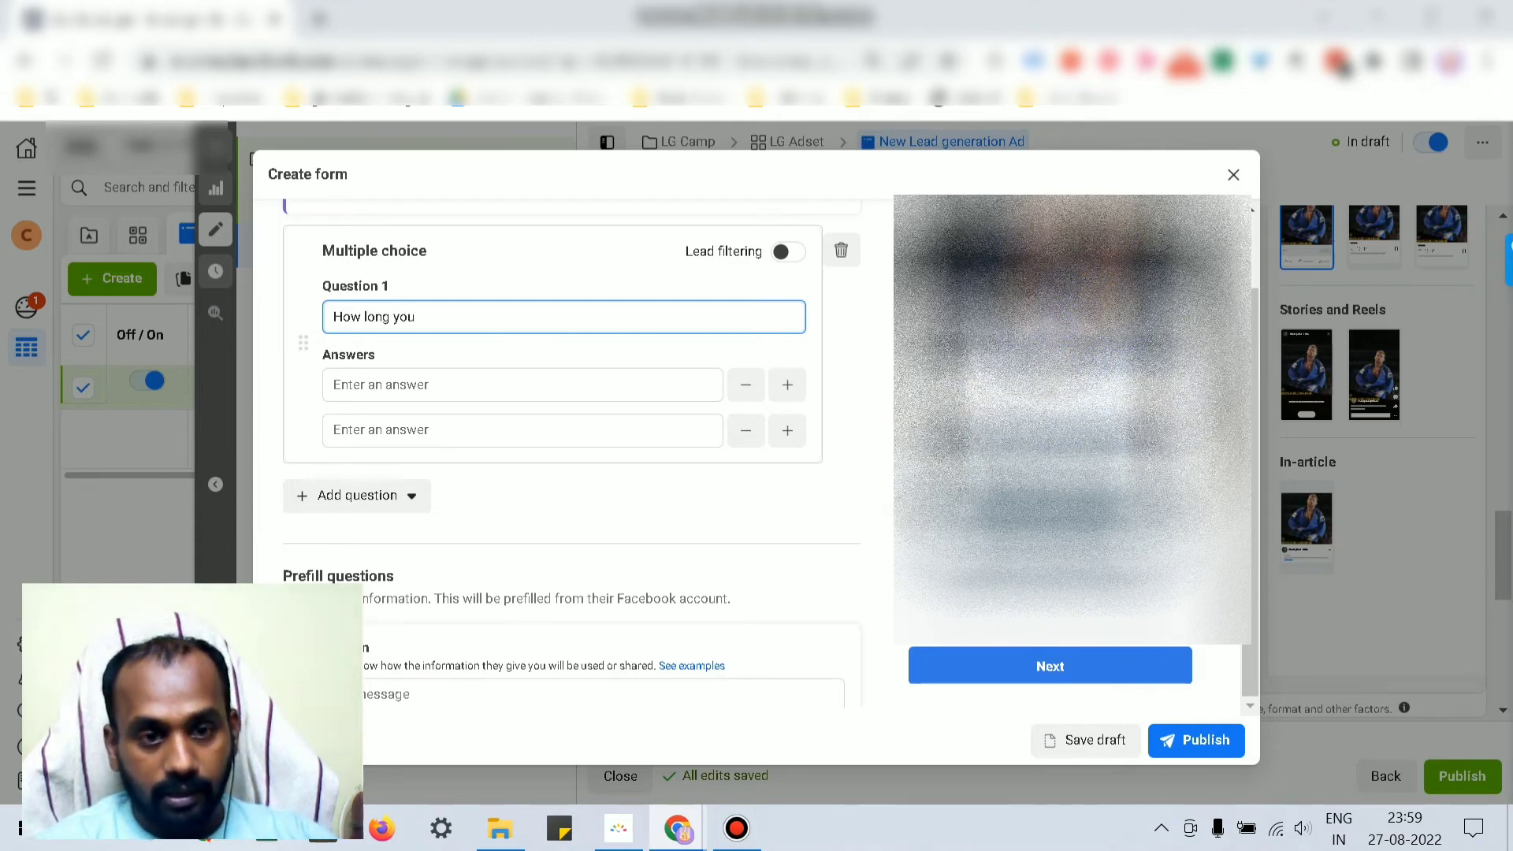
{"action": "type", "text": " already bee"}
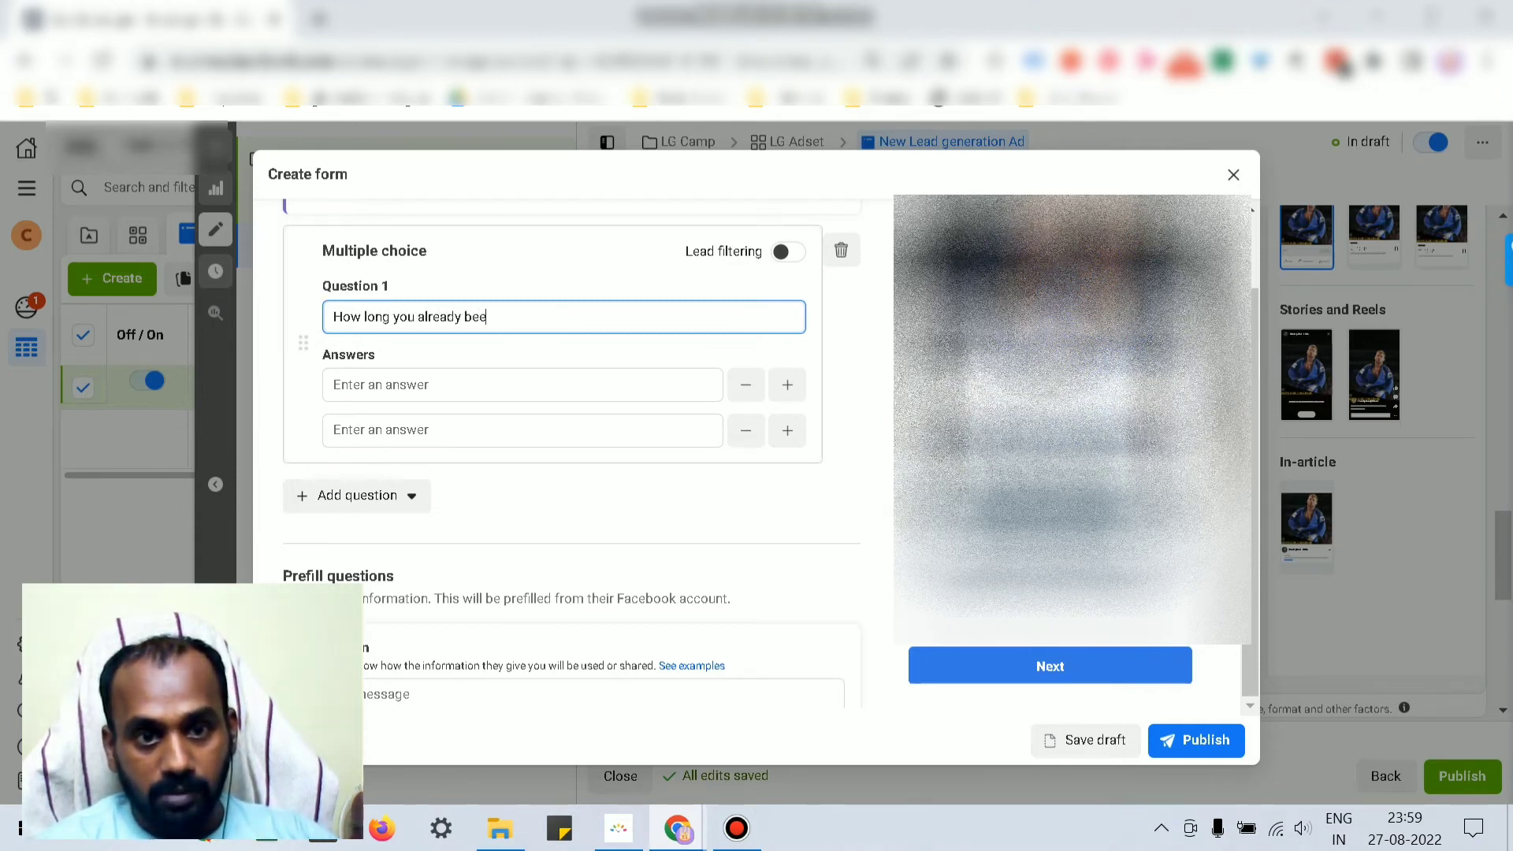
{"action": "type", "text": "i"}
{"action": "type", "text": "n"}
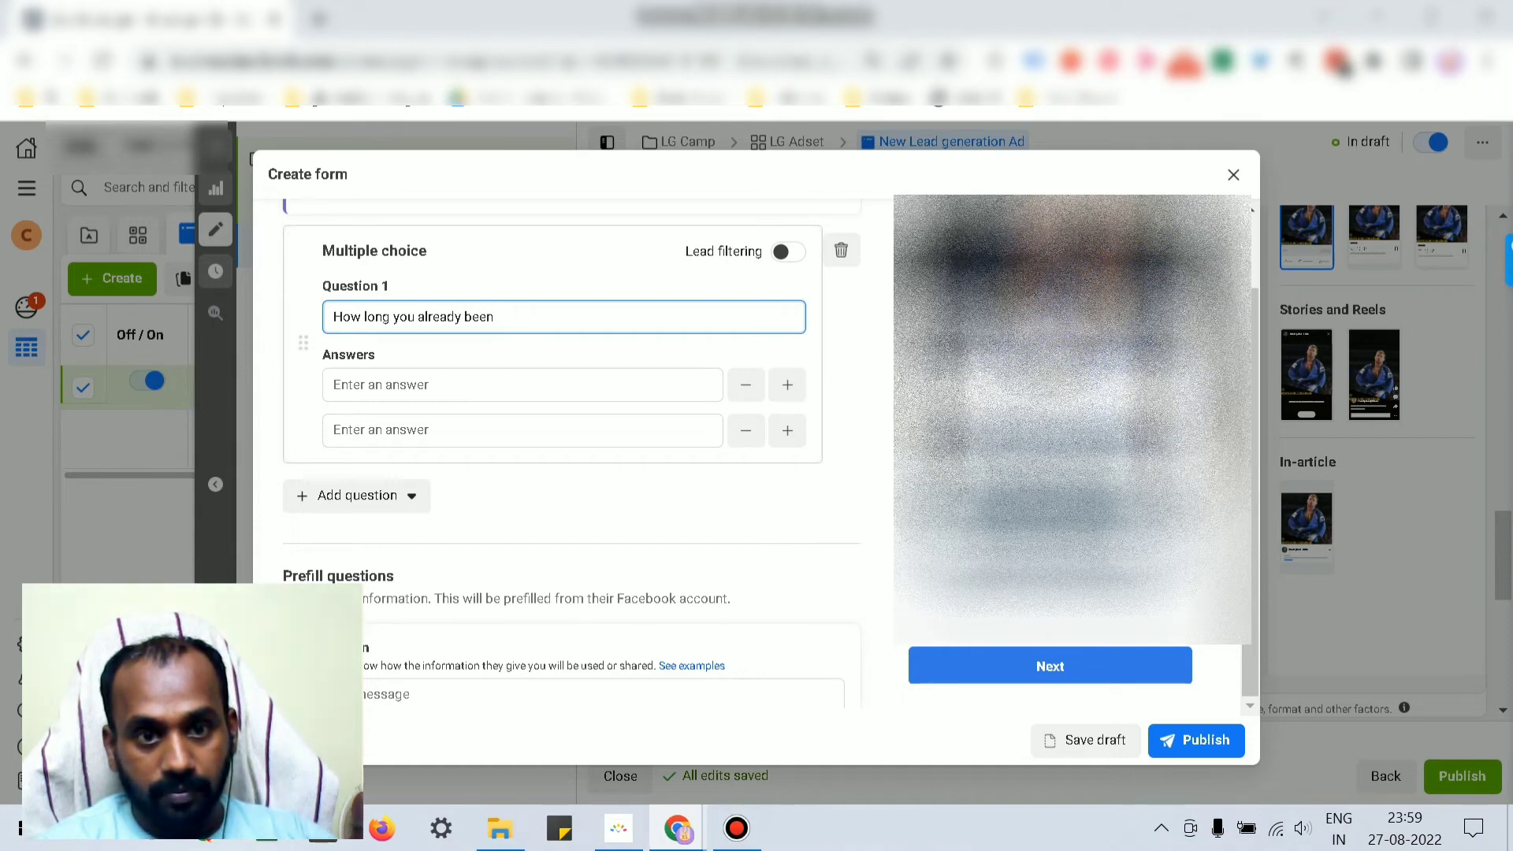
{"action": "type", "text": " to g"}
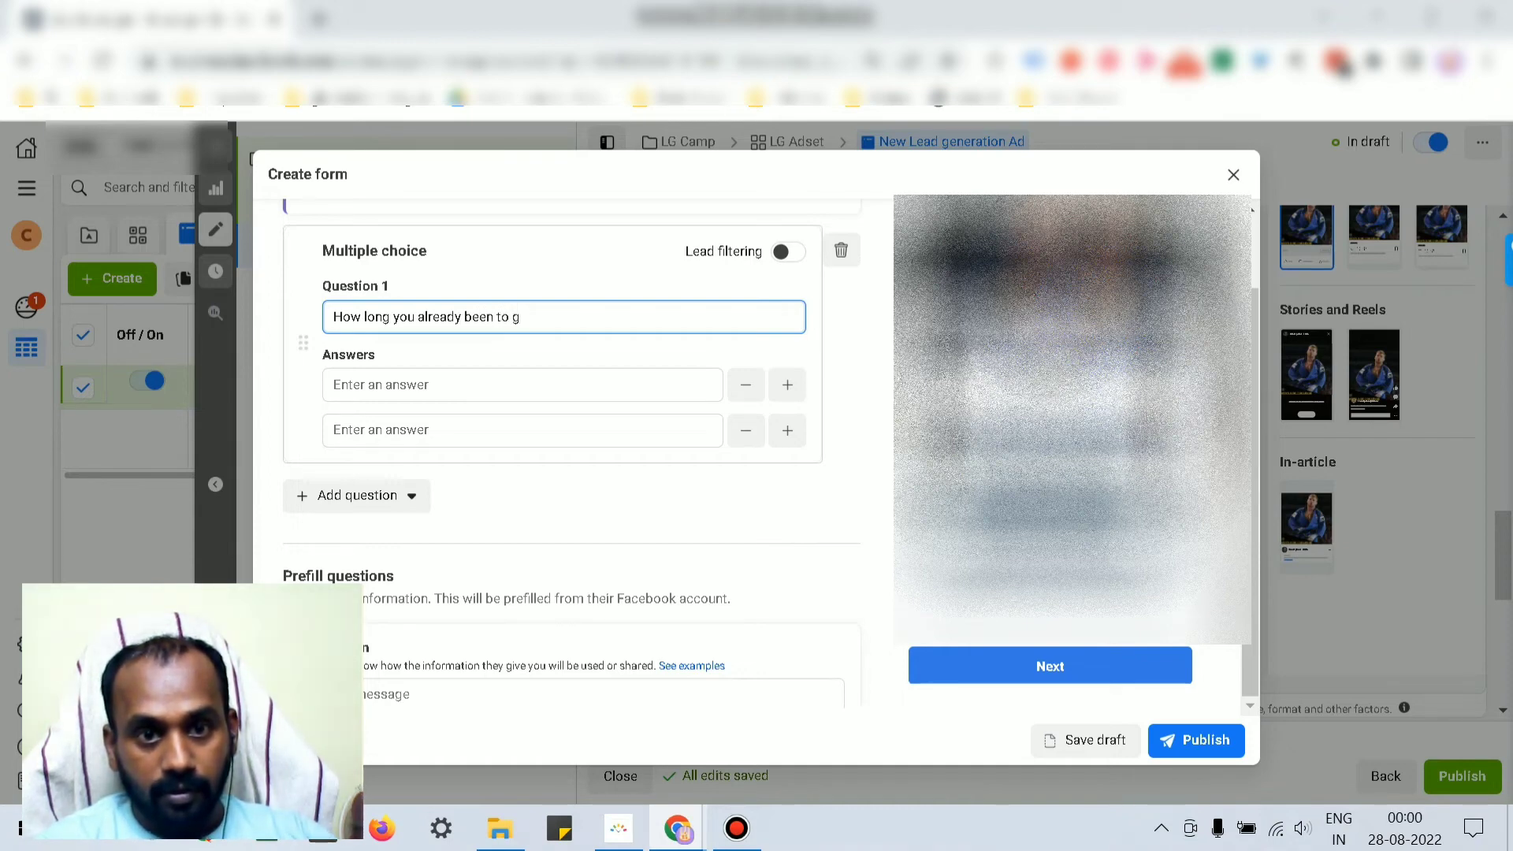
{"action": "type", "text": "ym"}
{"action": "left_click", "coordinate": [522, 384]}
{"action": "type", "text": "1y"}
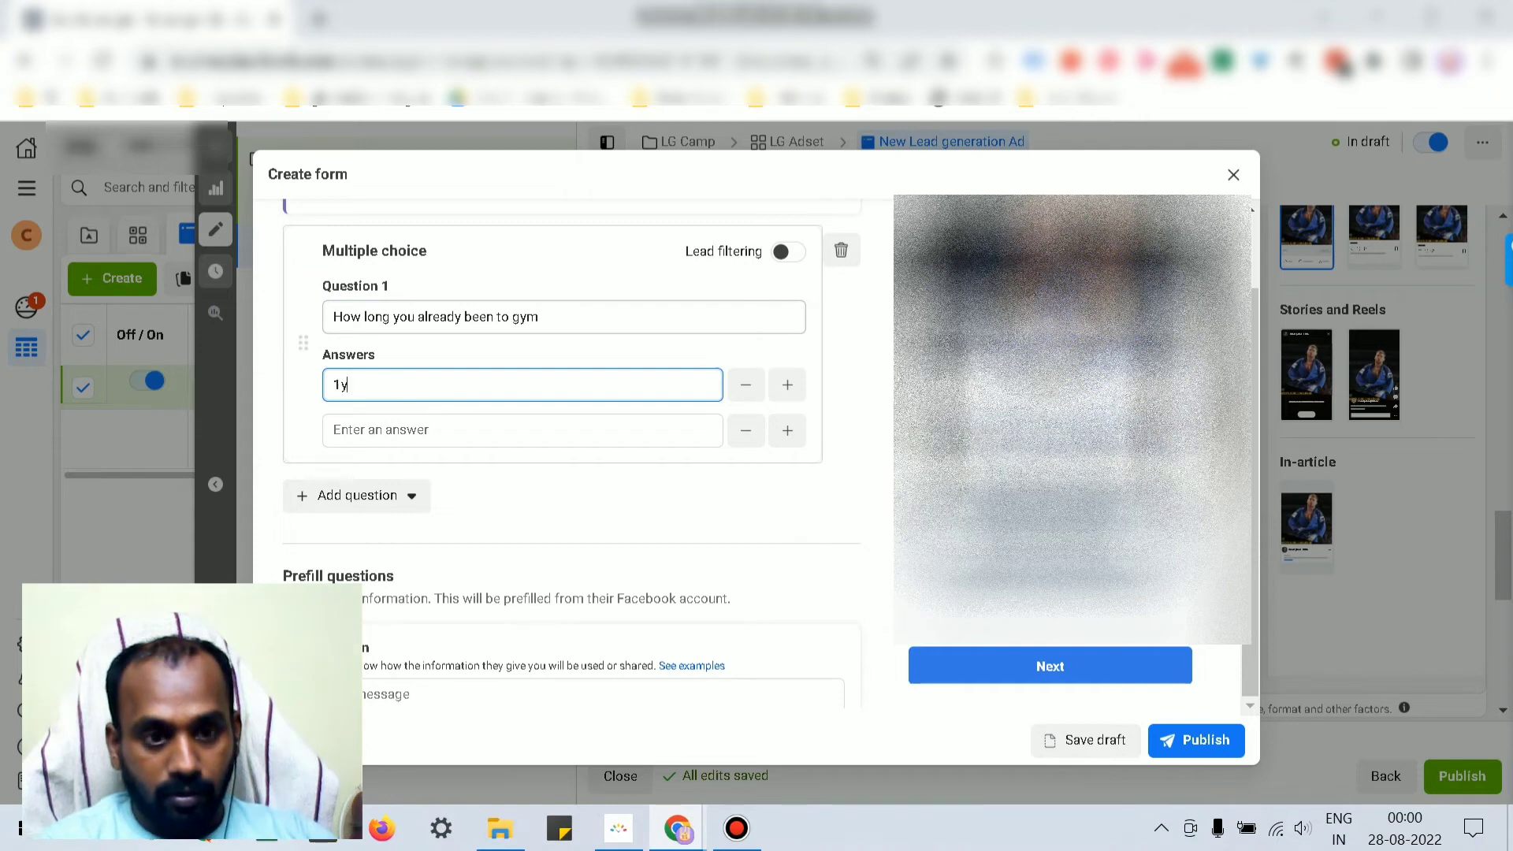
{"action": "type", "text": "ear"}
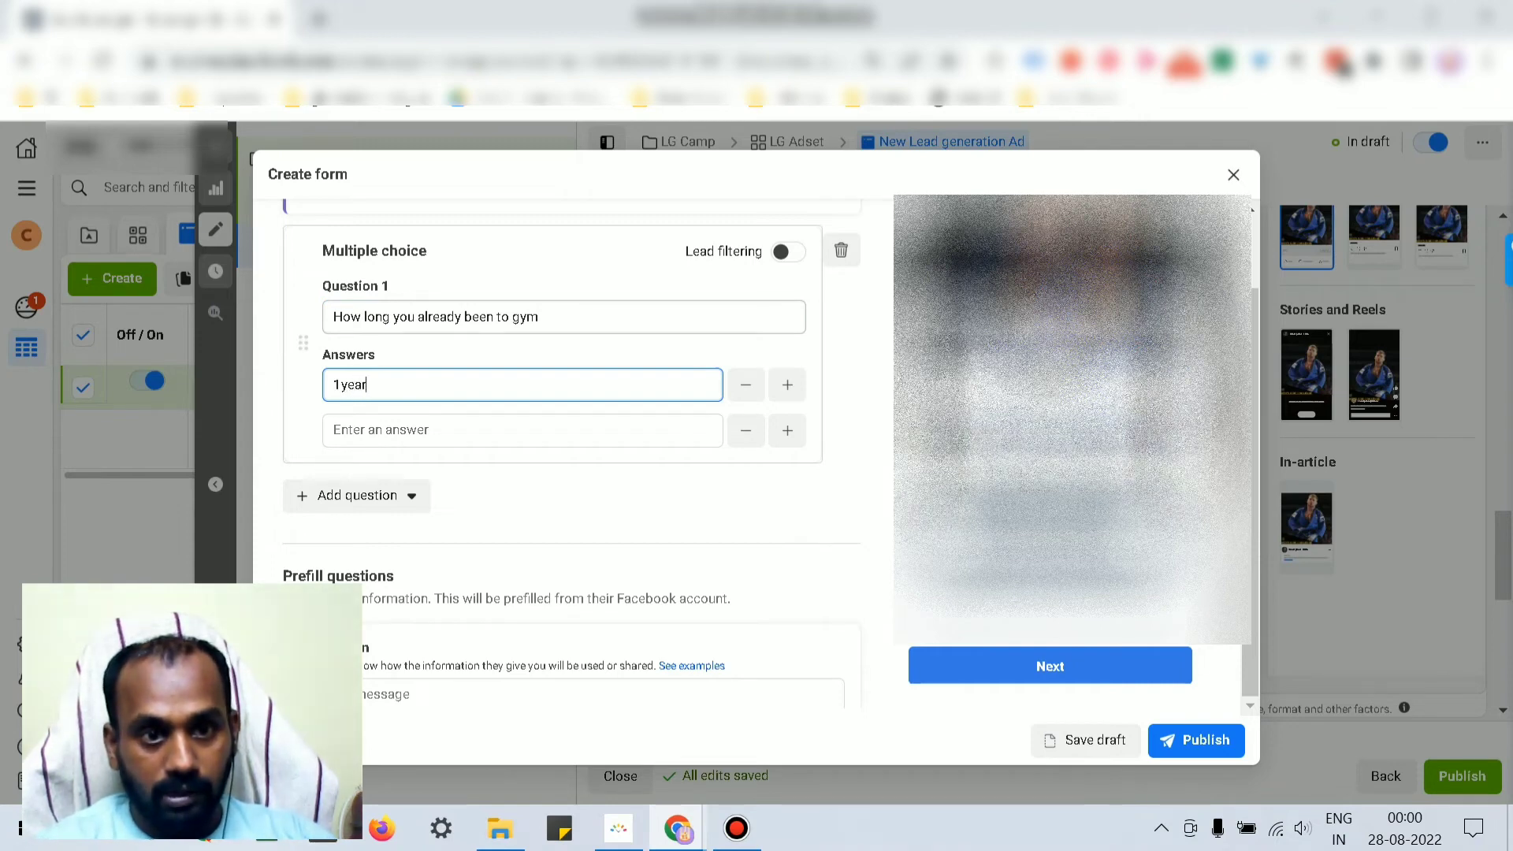
{"action": "key", "text": "Tab"}
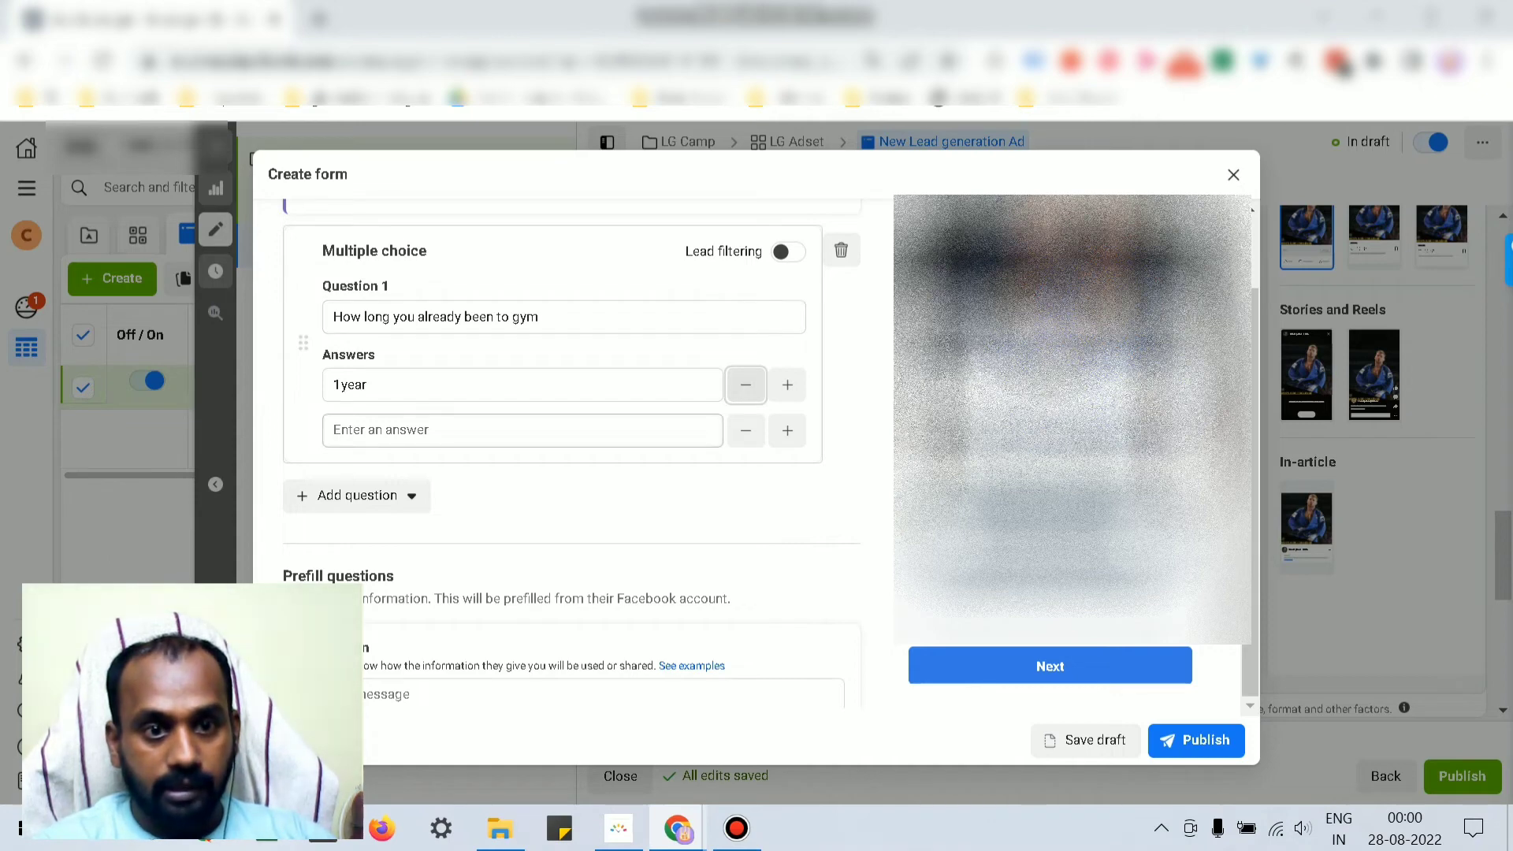
{"action": "left_click", "coordinate": [522, 430]}
{"action": "type", "text": "2 year"}
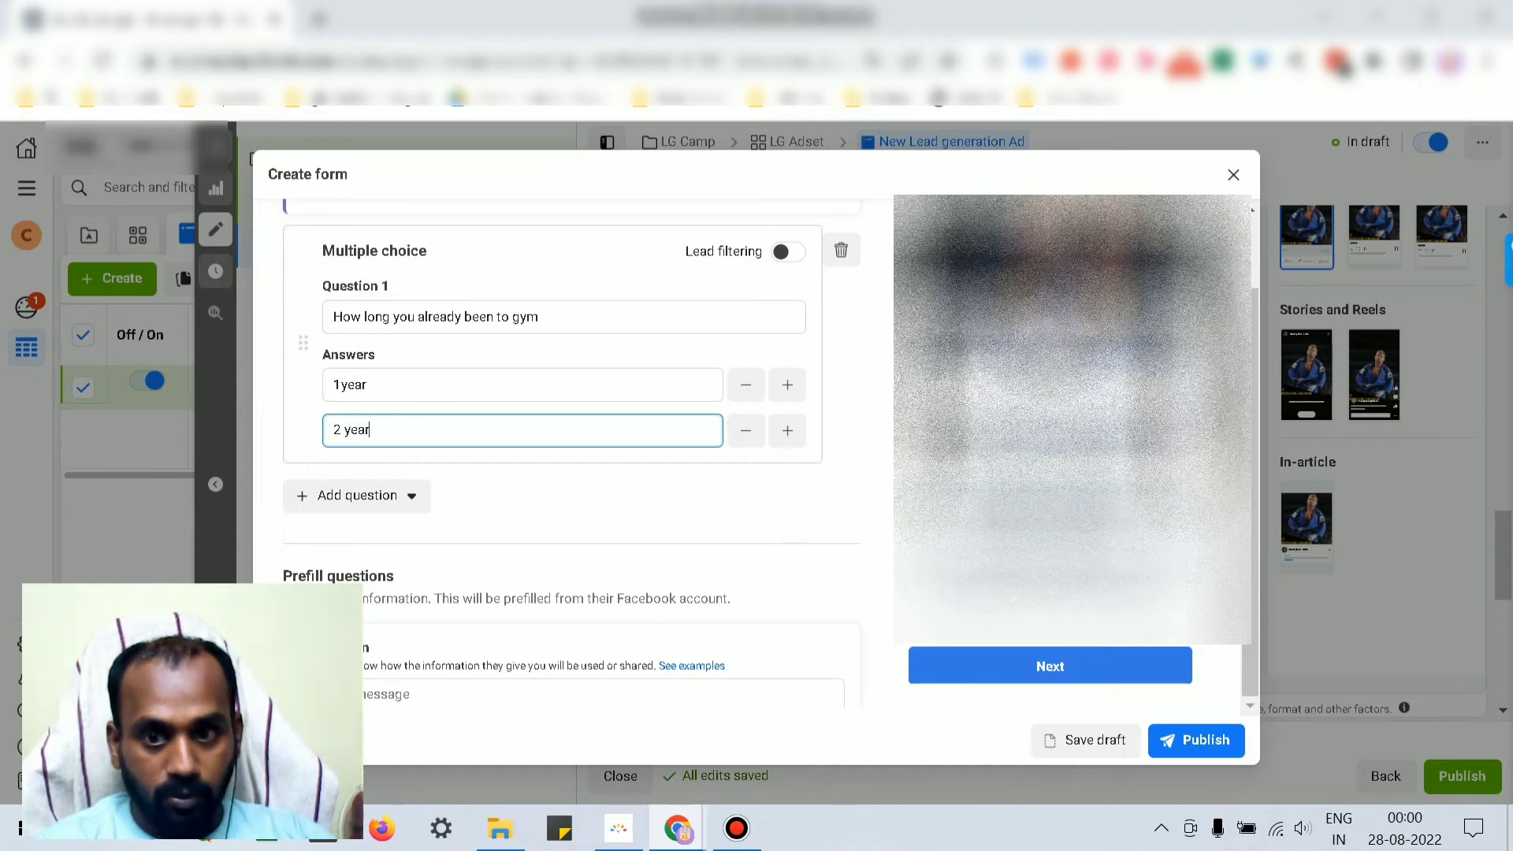
{"action": "type", "text": "s"}
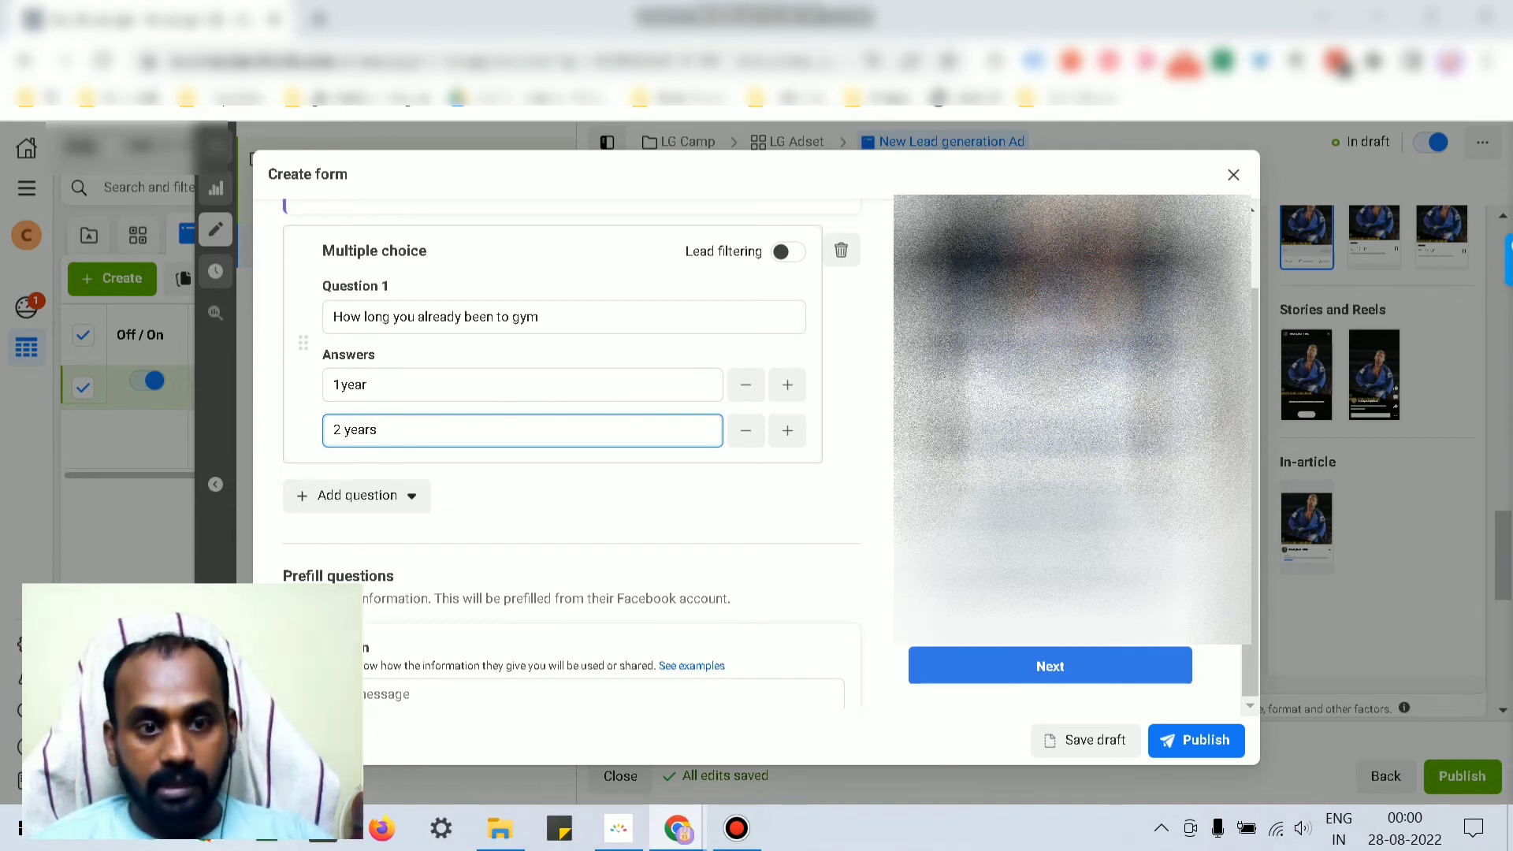
Step: Add City from Contact fields as a prefill question and drag Full name above Email
{"action": "scroll", "coordinate": [524, 502], "scroll_direction": "up", "scroll_amount": 1}
{"action": "scroll", "coordinate": [523, 501], "scroll_direction": "up", "scroll_amount": 2}
{"action": "scroll", "coordinate": [523, 502], "scroll_direction": "down", "scroll_amount": 4}
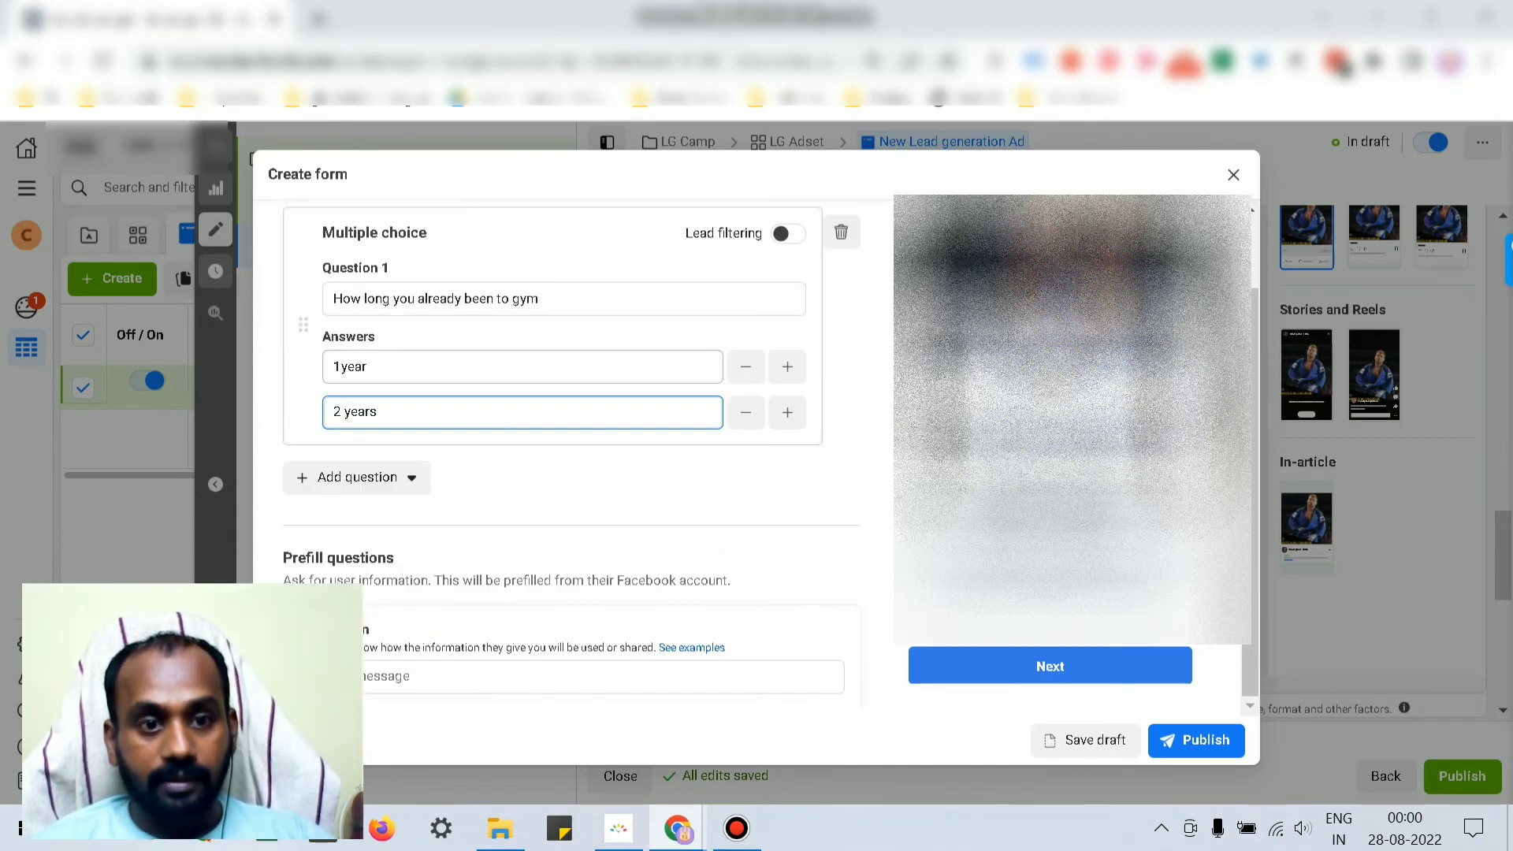
{"action": "scroll", "coordinate": [572, 453], "scroll_direction": "down", "scroll_amount": 3}
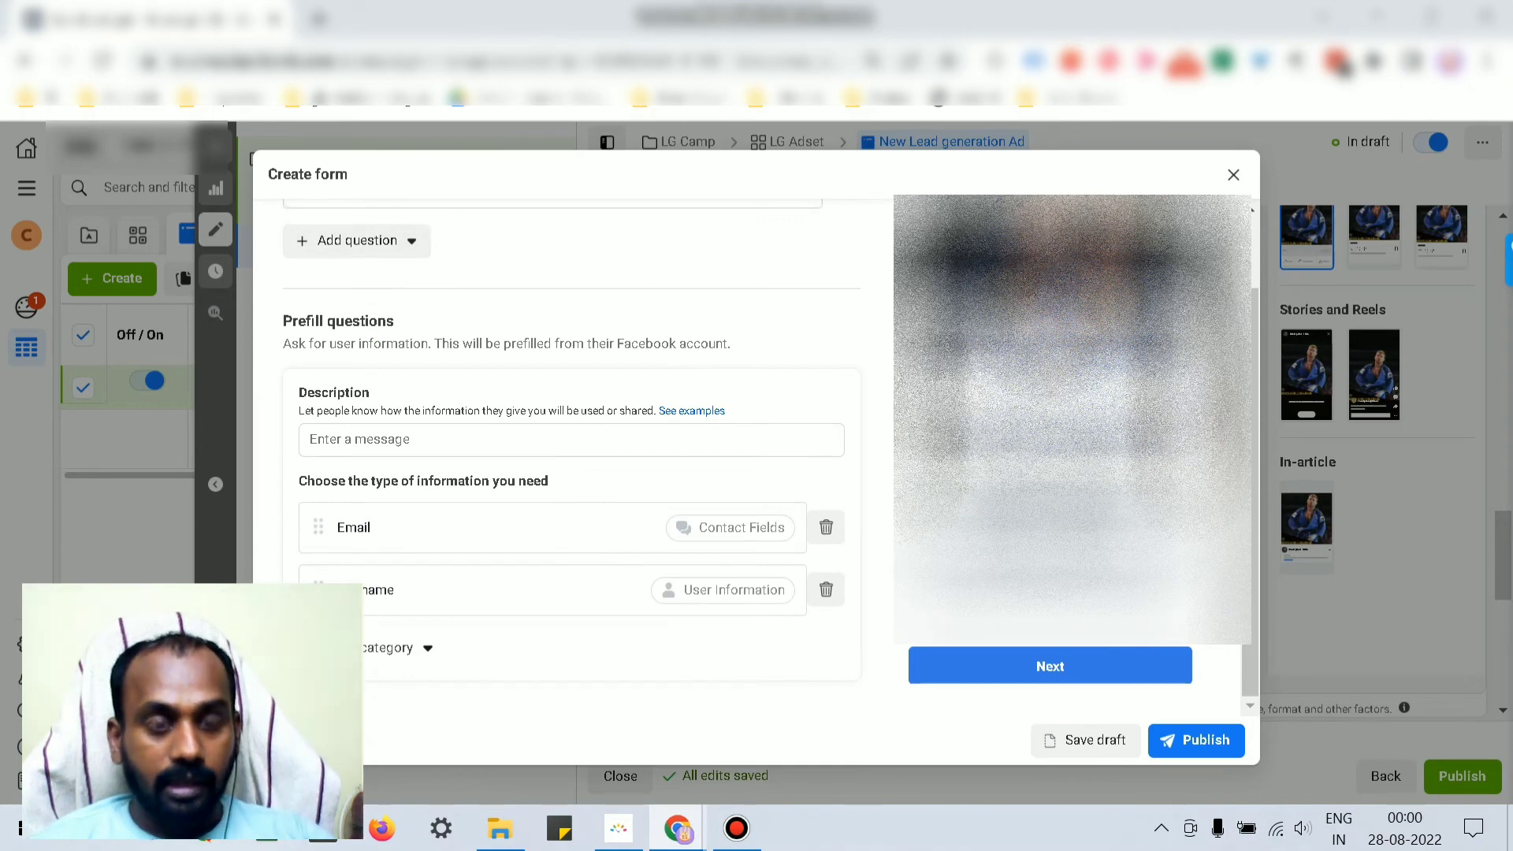
{"action": "scroll", "coordinate": [571, 453], "scroll_direction": "down", "scroll_amount": 1}
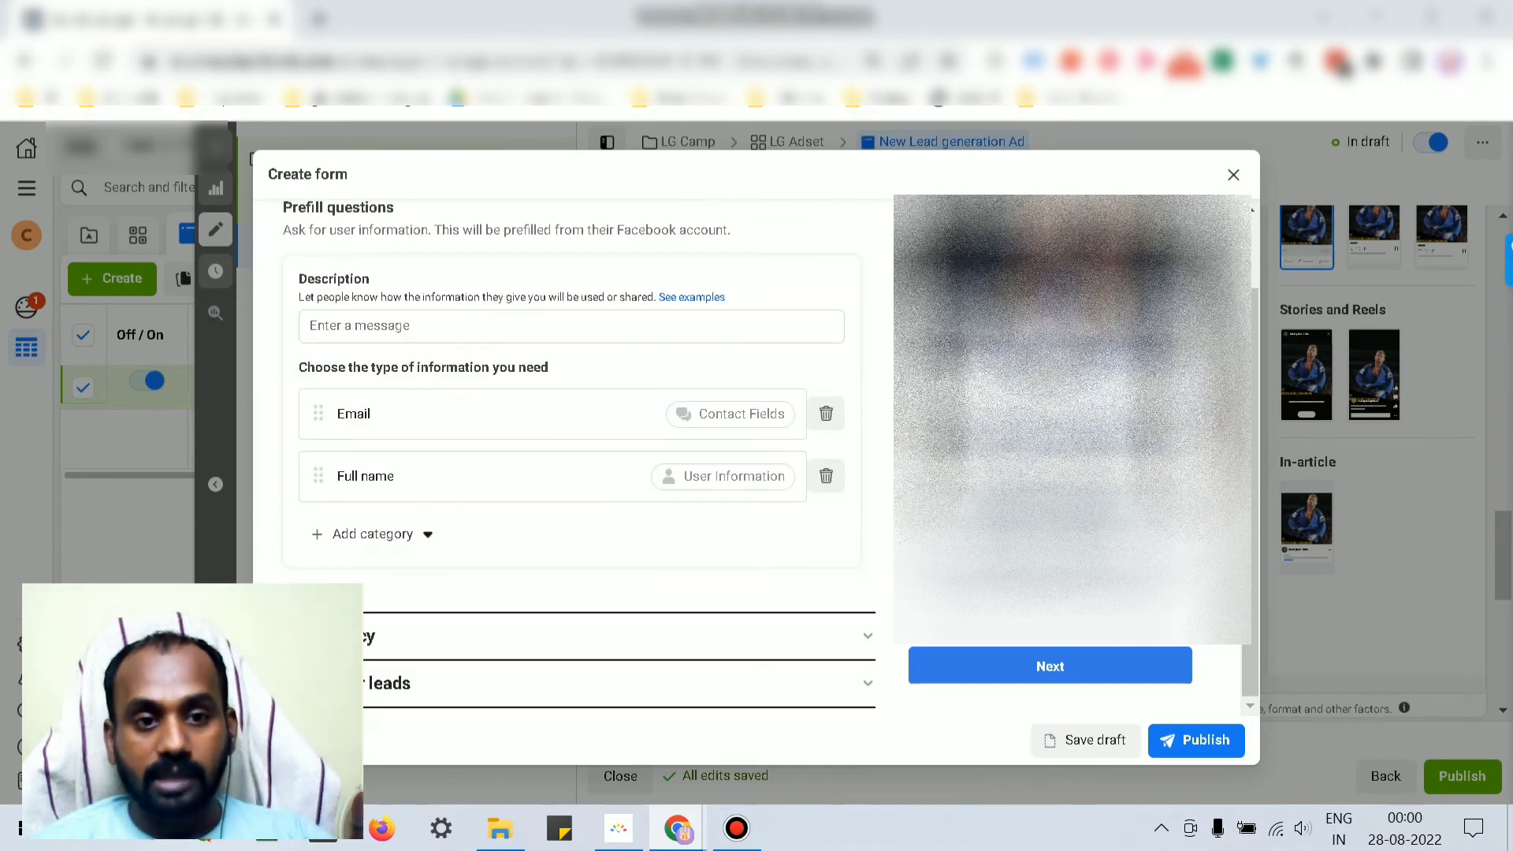
{"action": "left_click", "coordinate": [372, 534]}
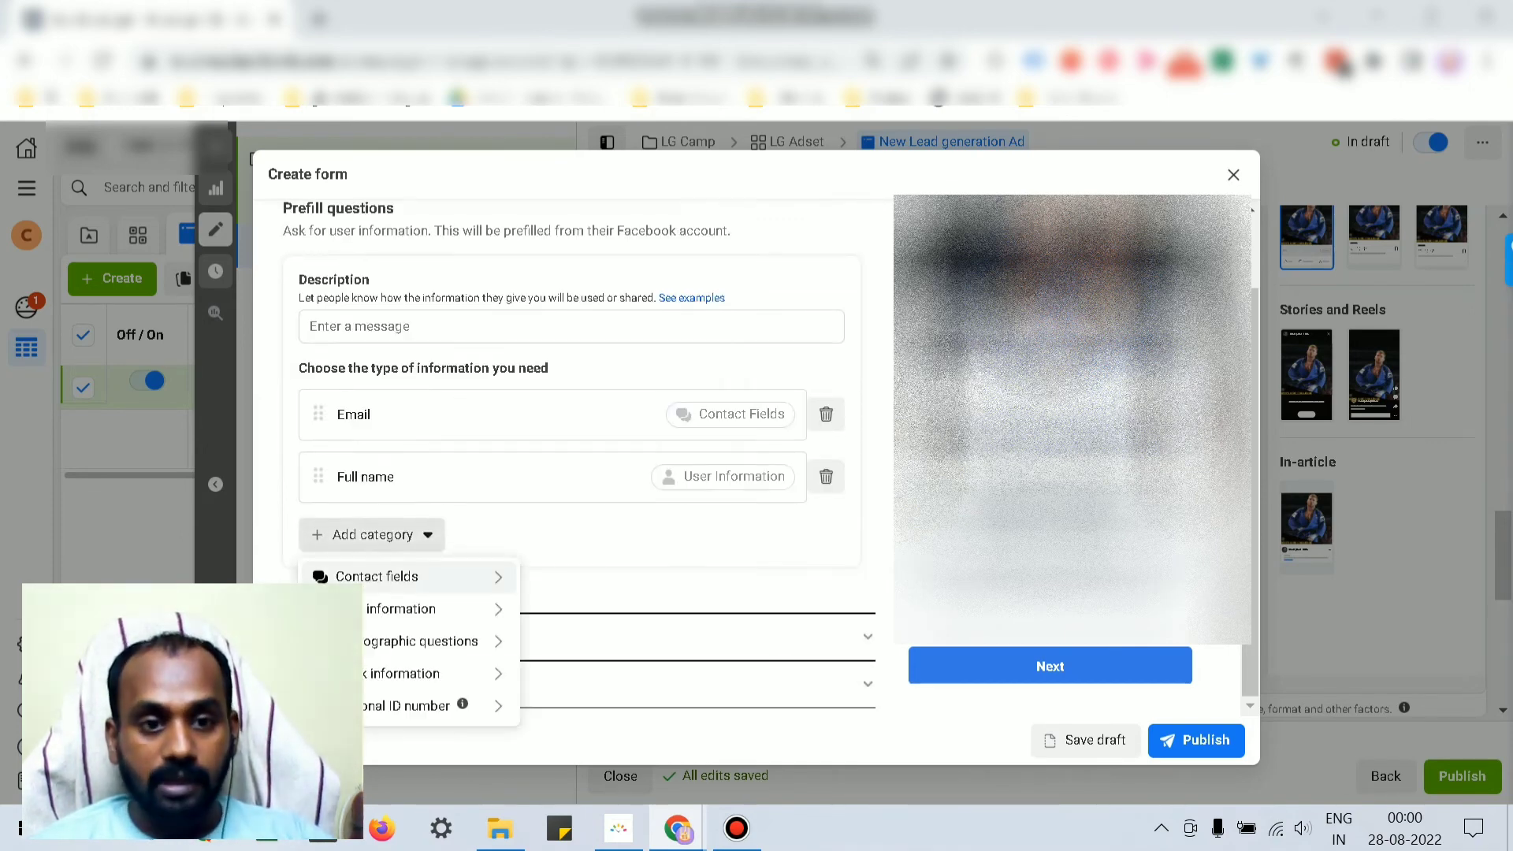
{"action": "mouse_move", "coordinate": [410, 577]}
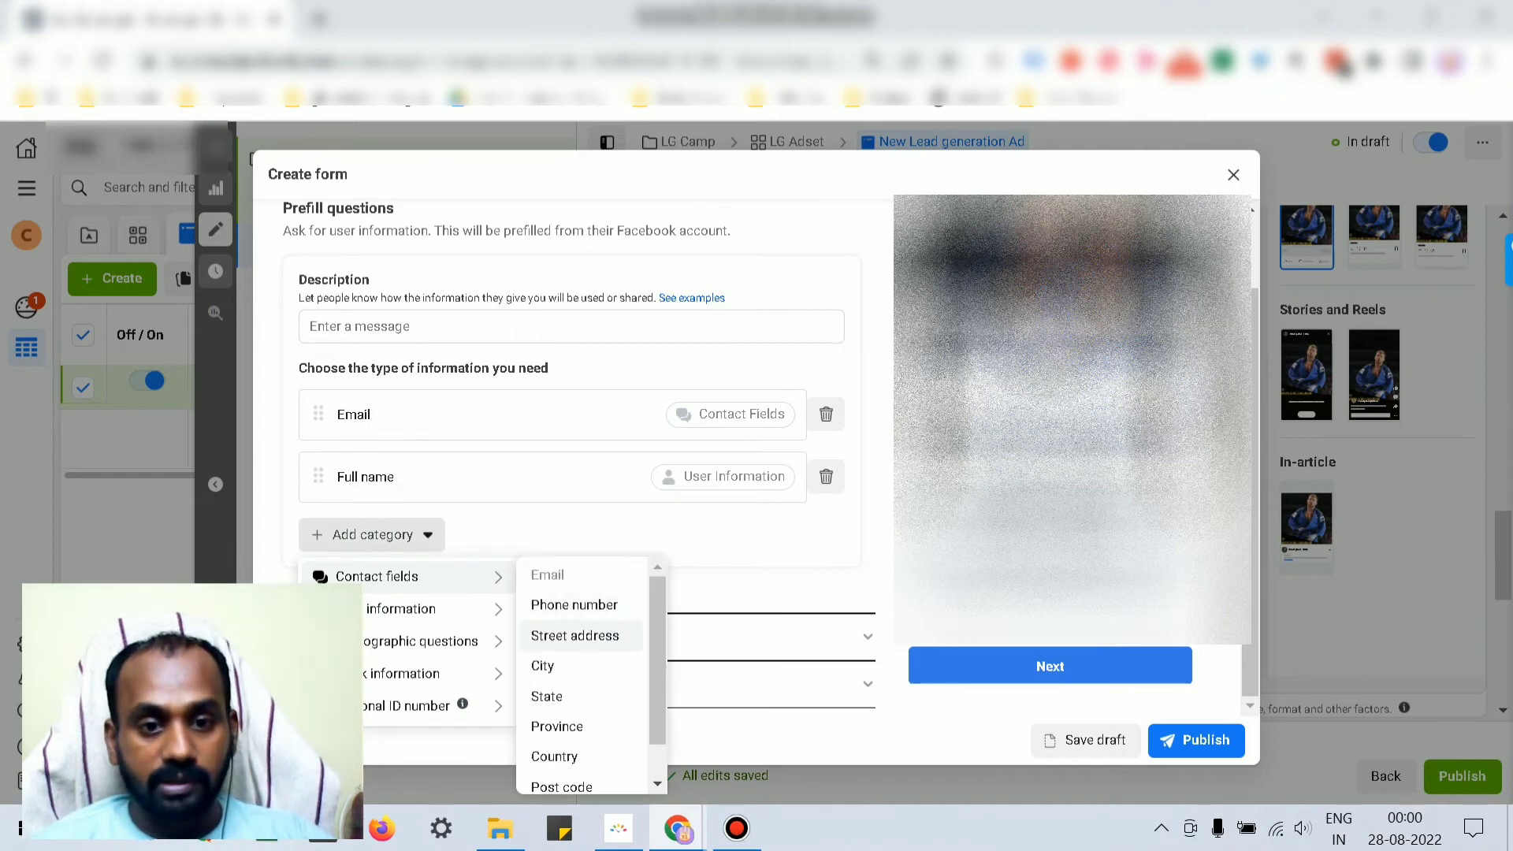
{"action": "left_click", "coordinate": [551, 666]}
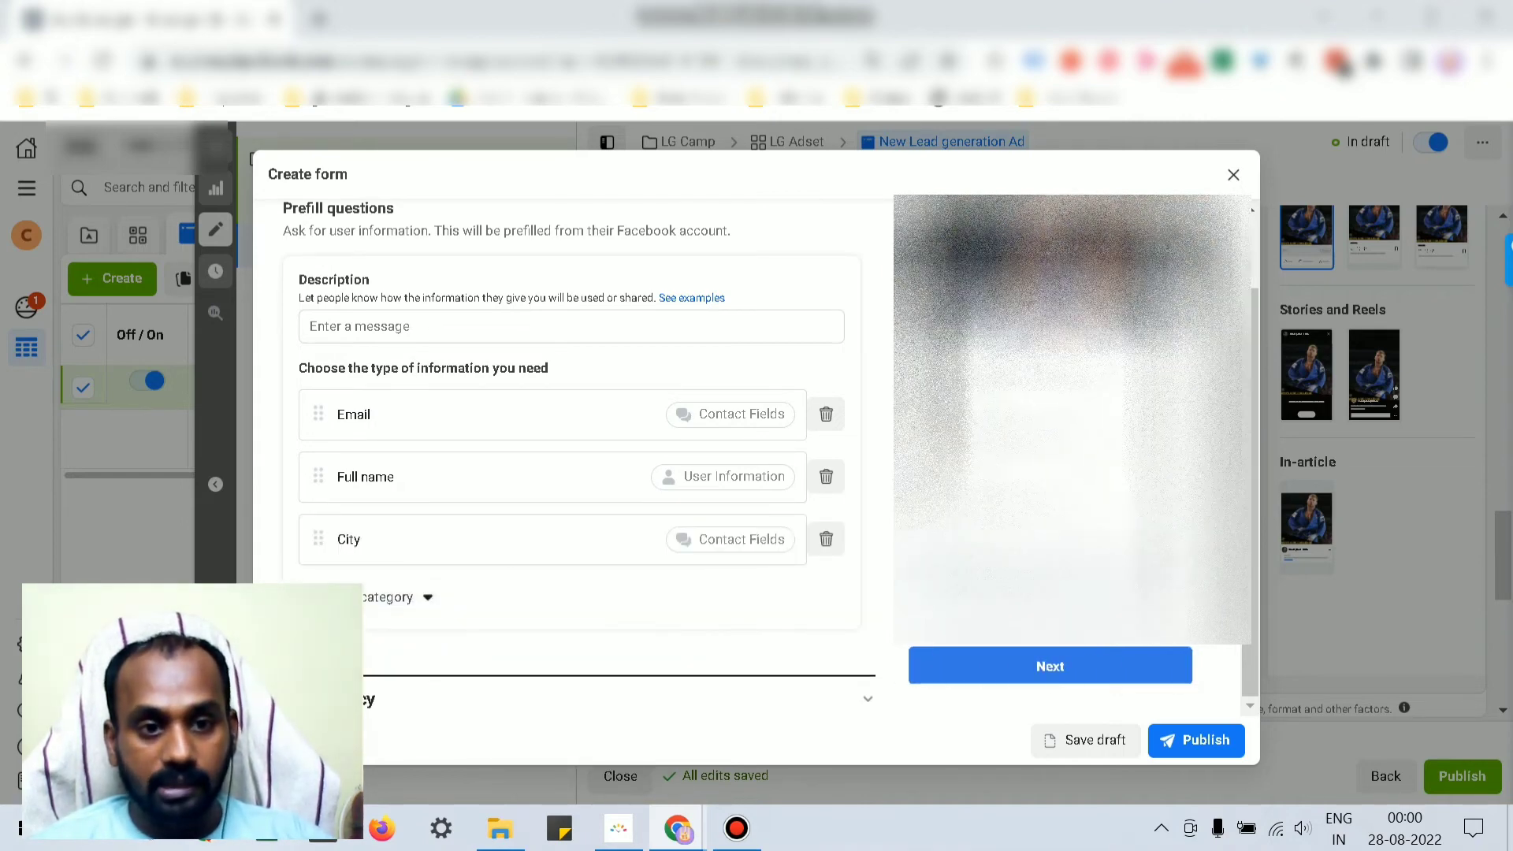
{"action": "left_click_drag", "start_coordinate": [319, 476], "coordinate": [310, 410]}
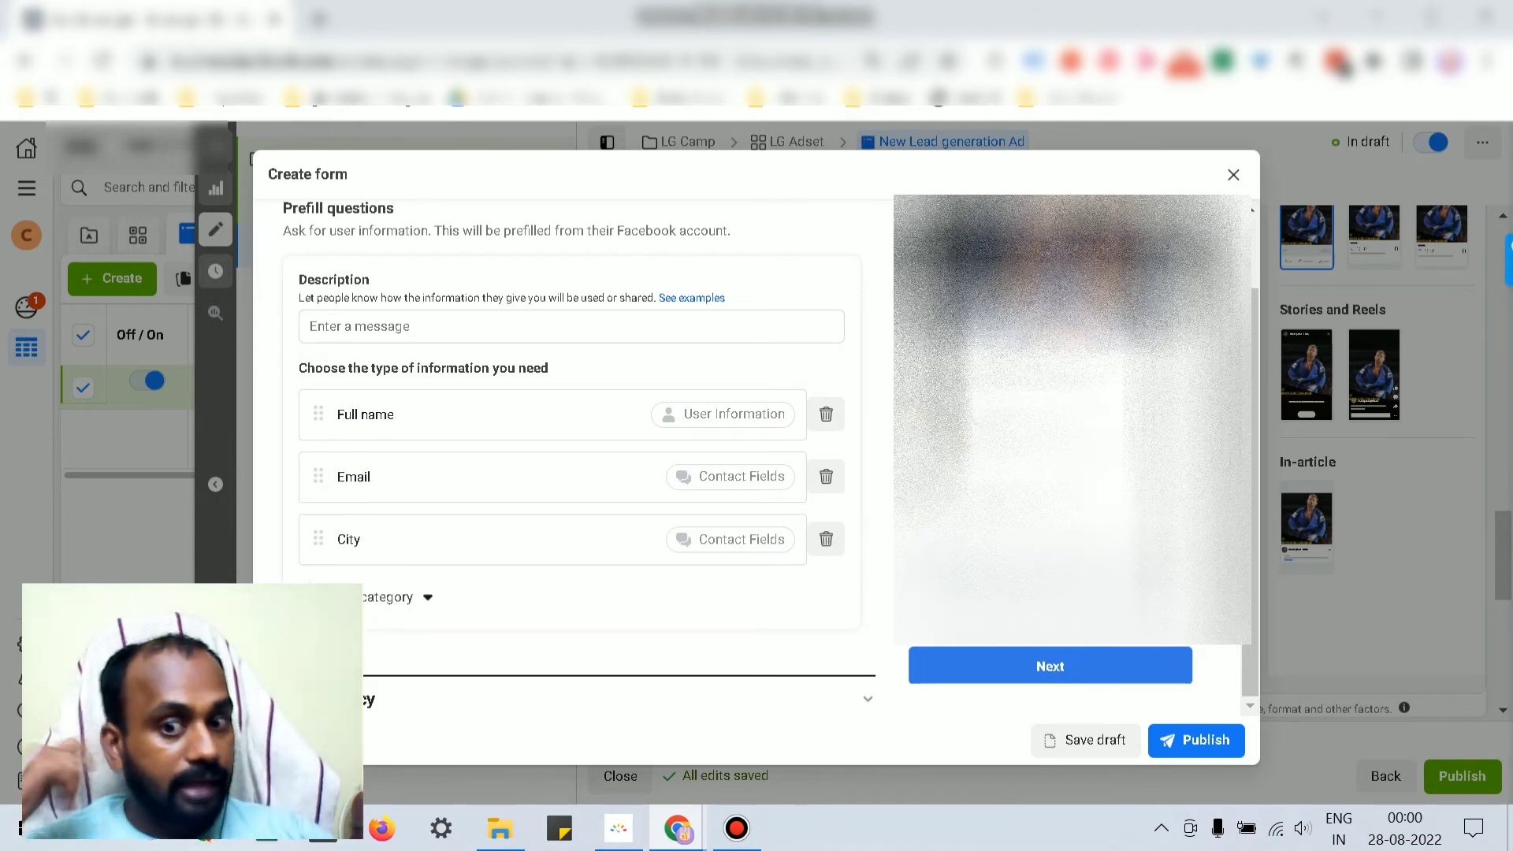
{"action": "scroll", "coordinate": [571, 441], "scroll_direction": "down", "scroll_amount": 1}
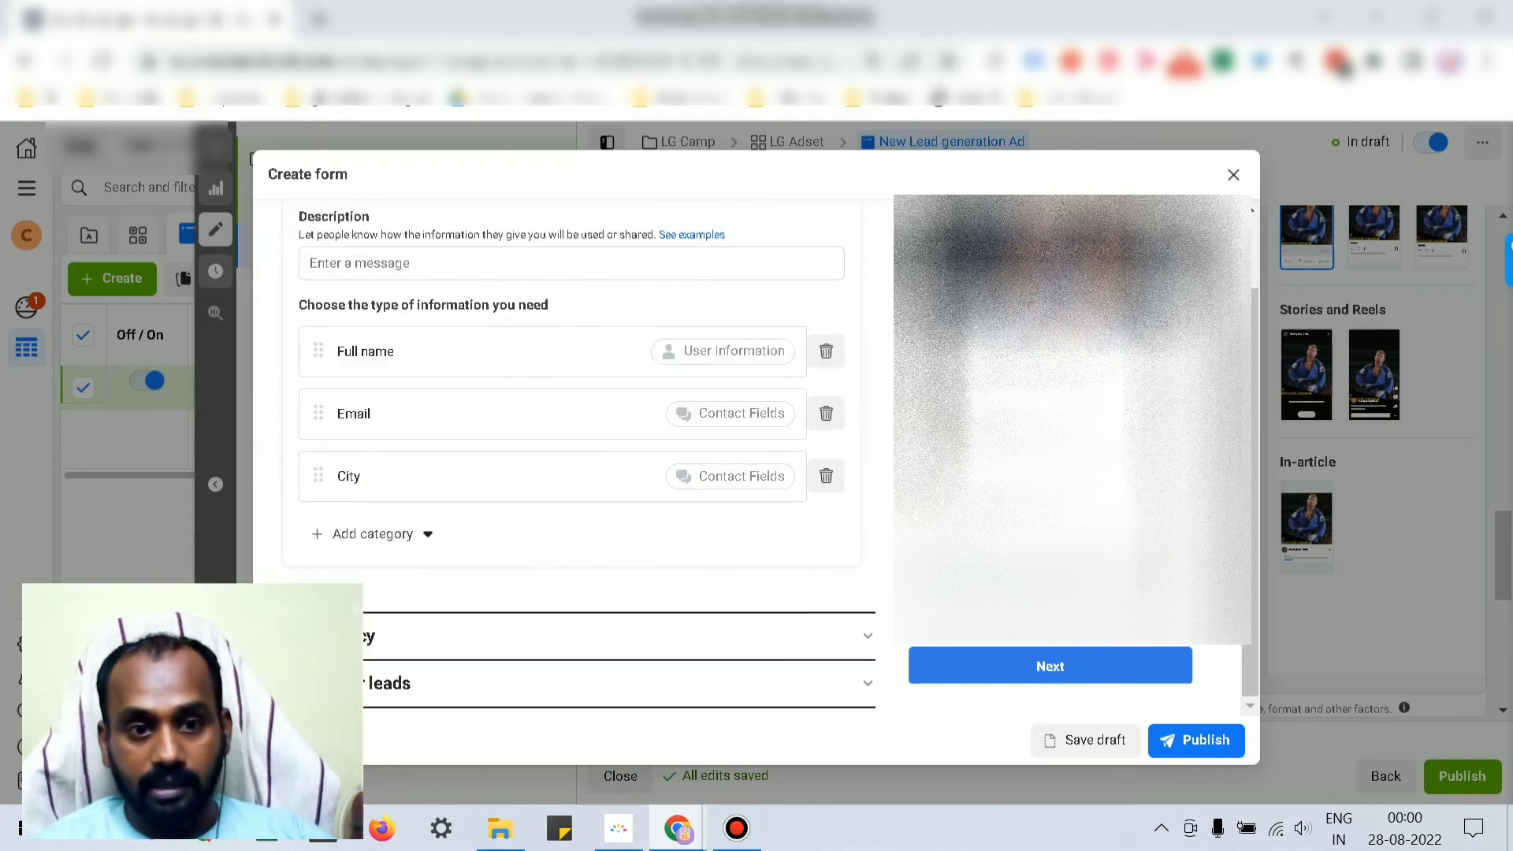
{"action": "scroll", "coordinate": [571, 442], "scroll_direction": "up", "scroll_amount": 1}
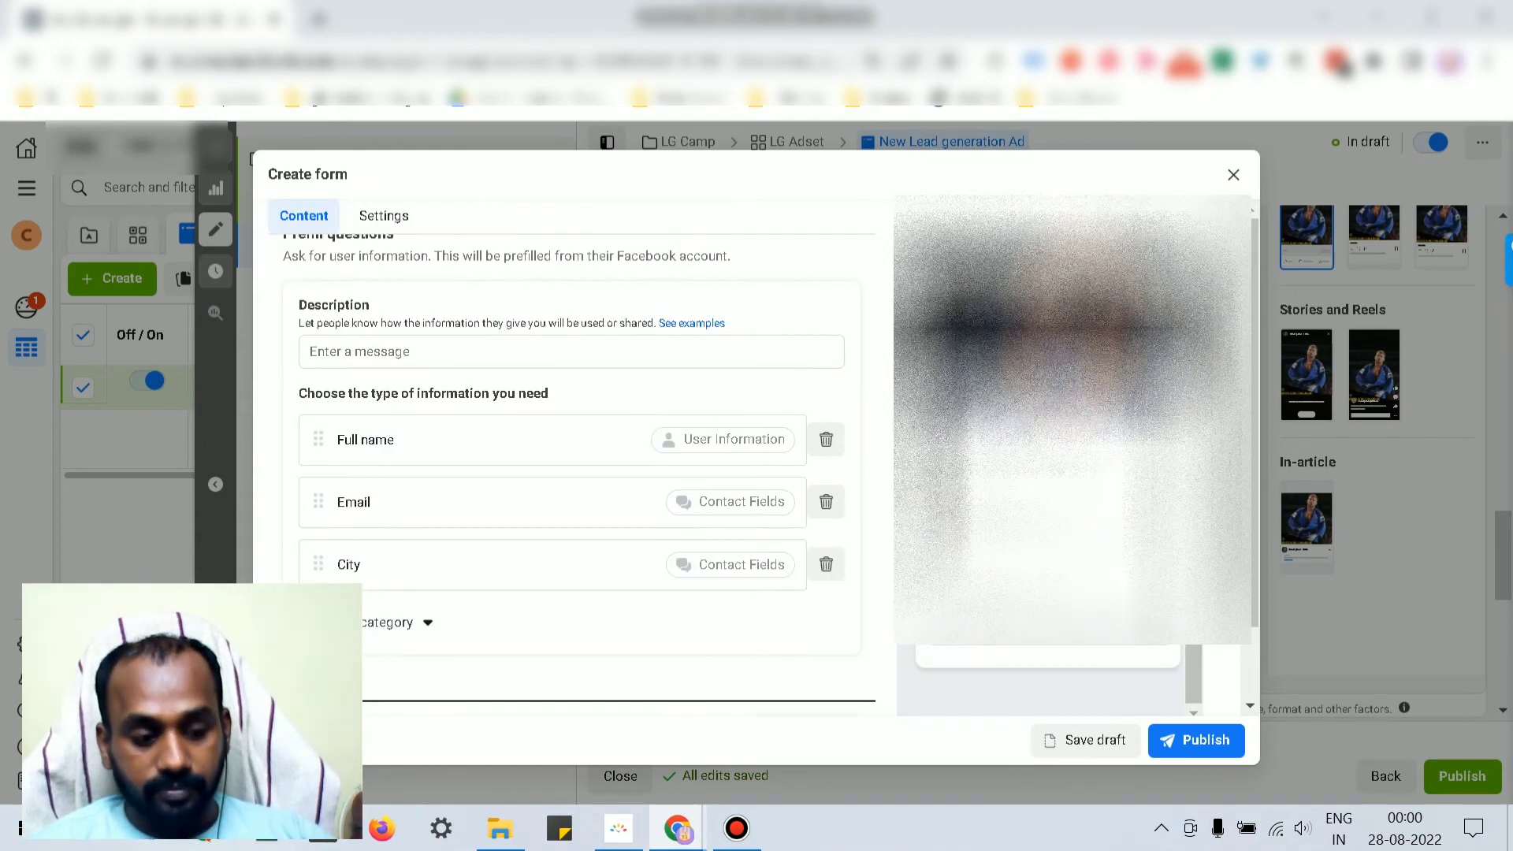
{"action": "scroll", "coordinate": [571, 441], "scroll_direction": "up", "scroll_amount": 4}
{"action": "scroll", "coordinate": [571, 472], "scroll_direction": "up", "scroll_amount": 3}
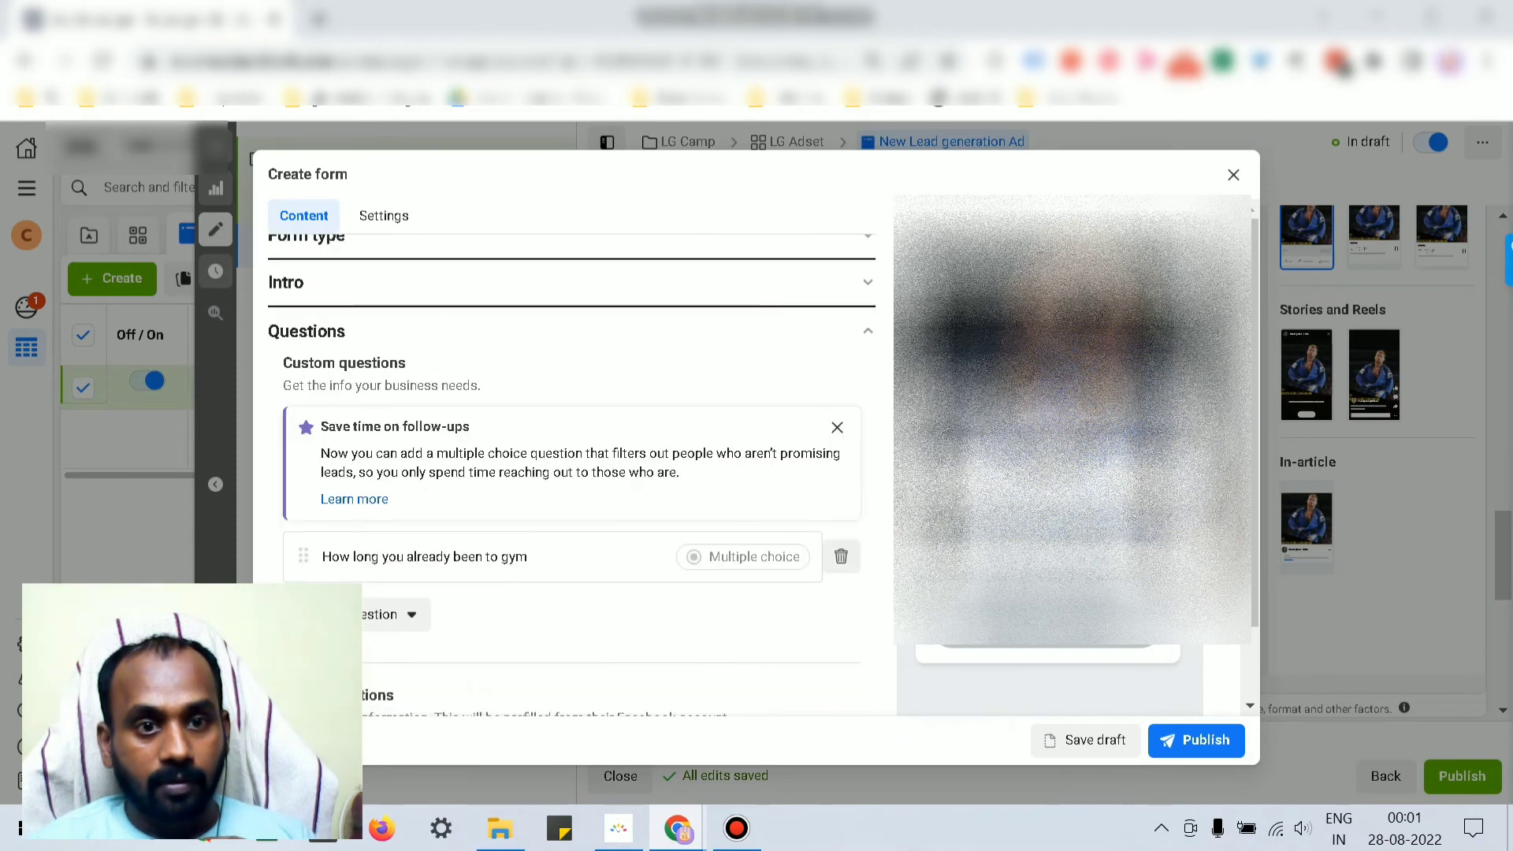
{"action": "scroll", "coordinate": [571, 473], "scroll_direction": "down", "scroll_amount": 6}
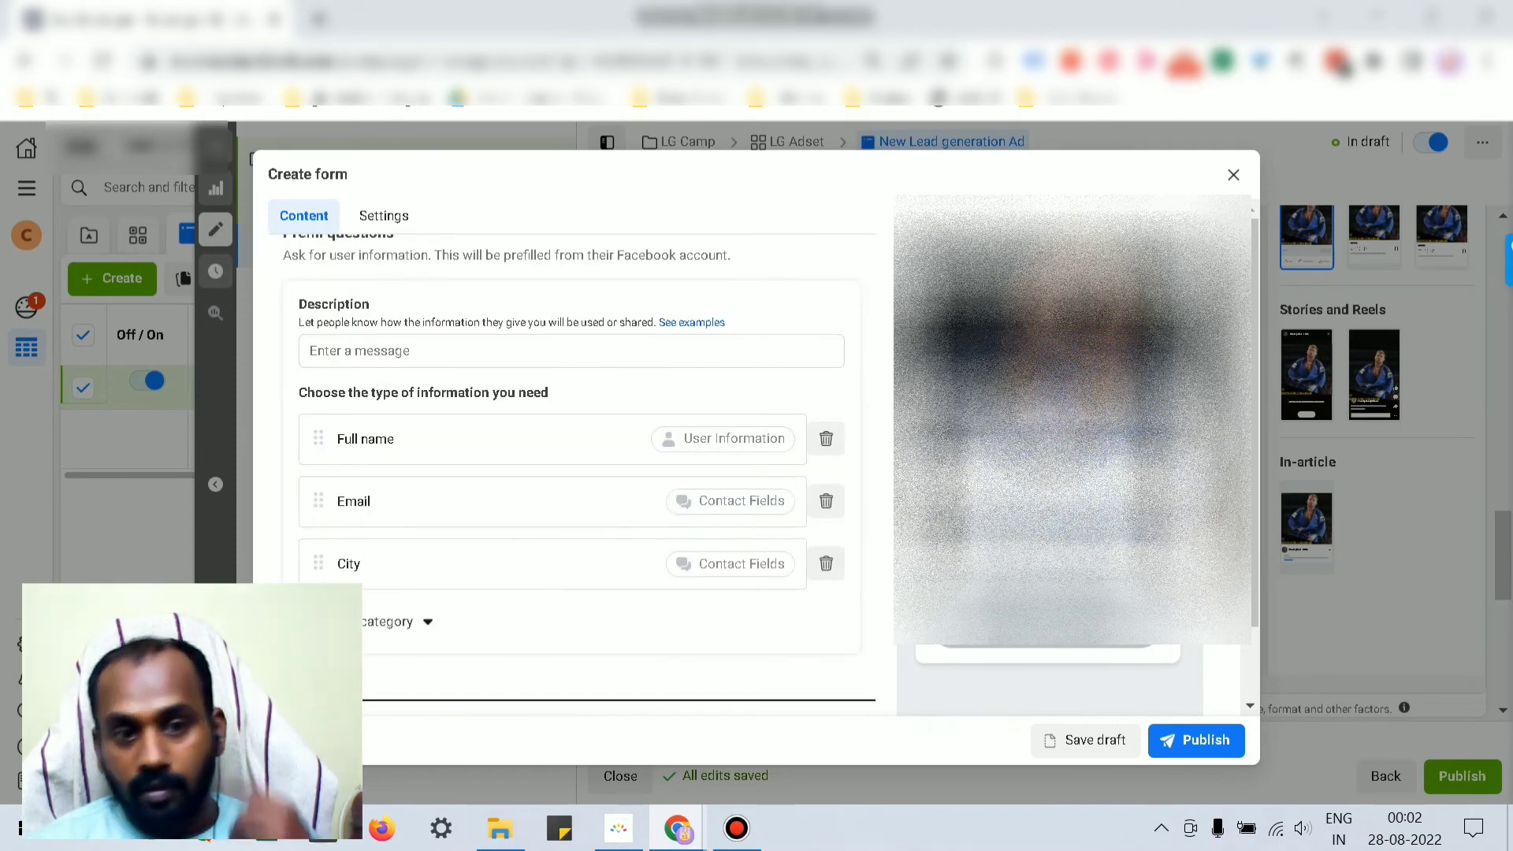
{"action": "scroll", "coordinate": [572, 472], "scroll_direction": "down", "scroll_amount": 1}
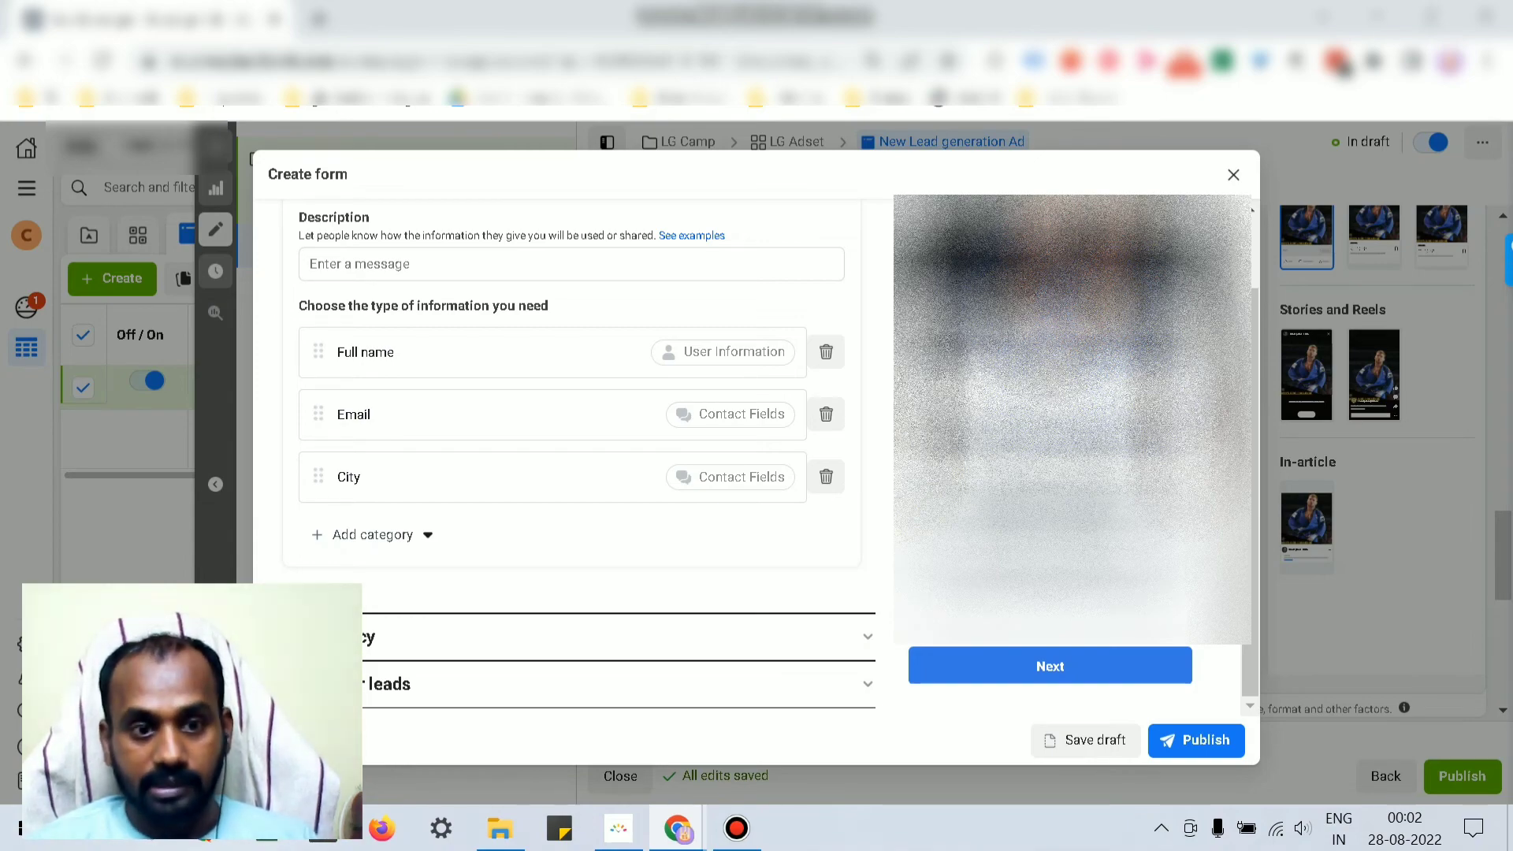
Step: Change the privacy policy link text to 'Privacy Policy' and expand the Message for leads section
{"action": "left_click", "coordinate": [571, 636]}
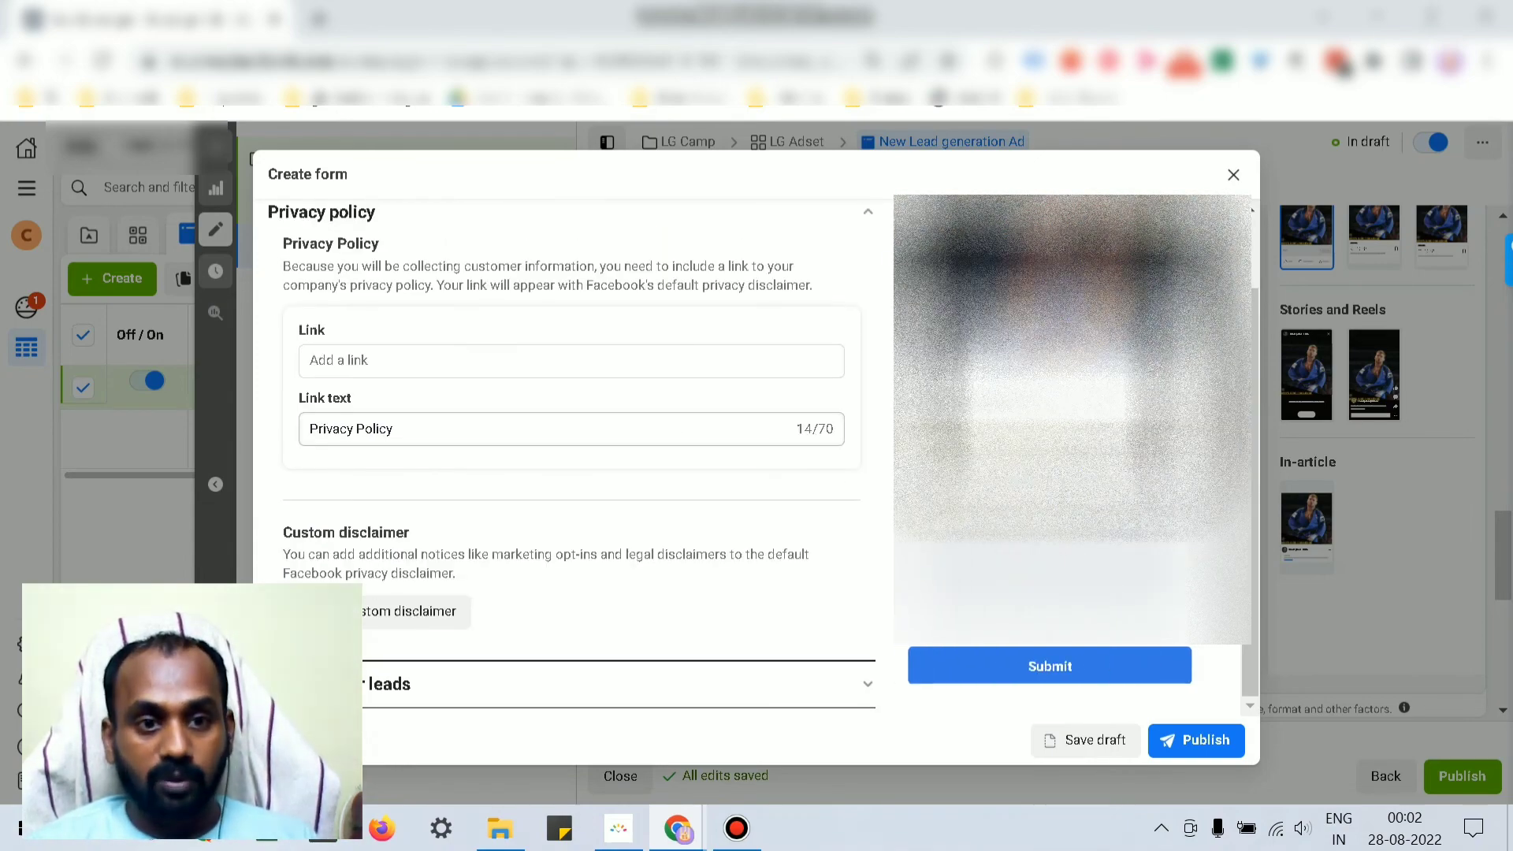
{"action": "left_click_drag", "start_coordinate": [398, 430], "coordinate": [306, 430]}
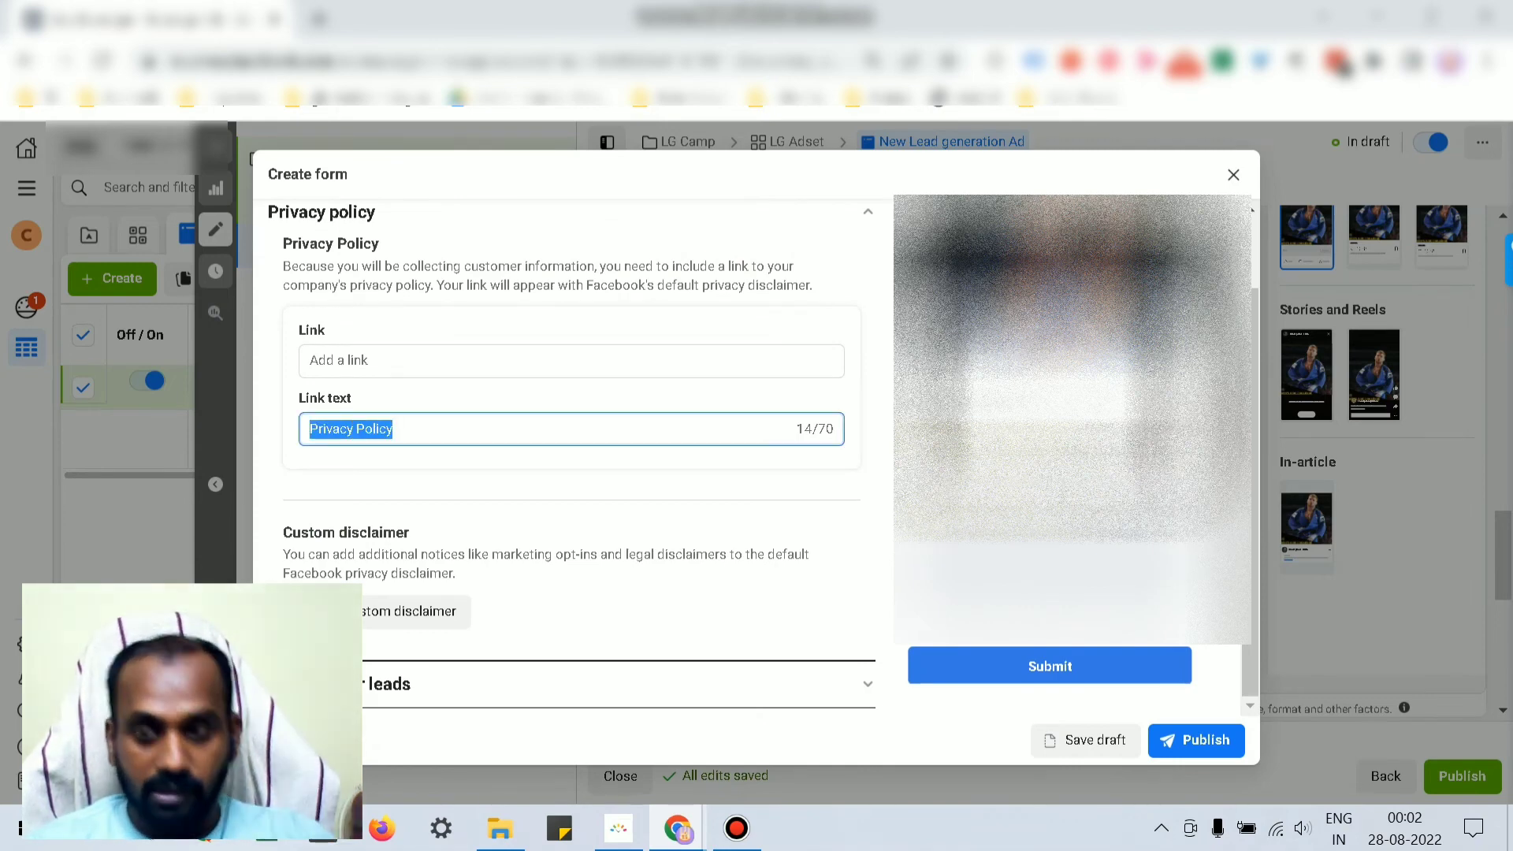
{"action": "key", "text": "BackSpace"}
{"action": "type", "text": "Pri"}
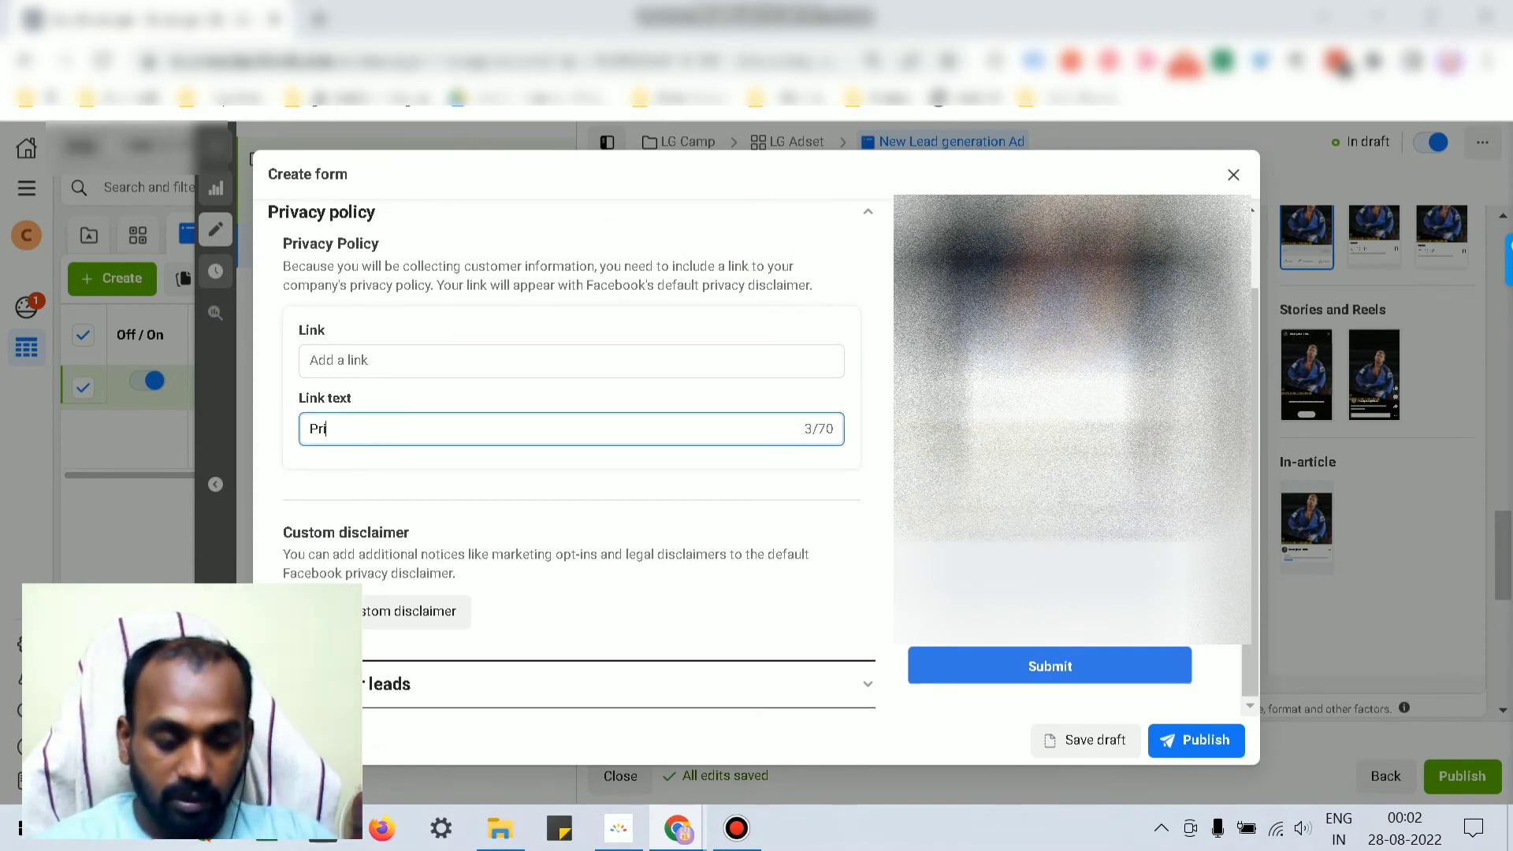
{"action": "type", "text": "vacy"}
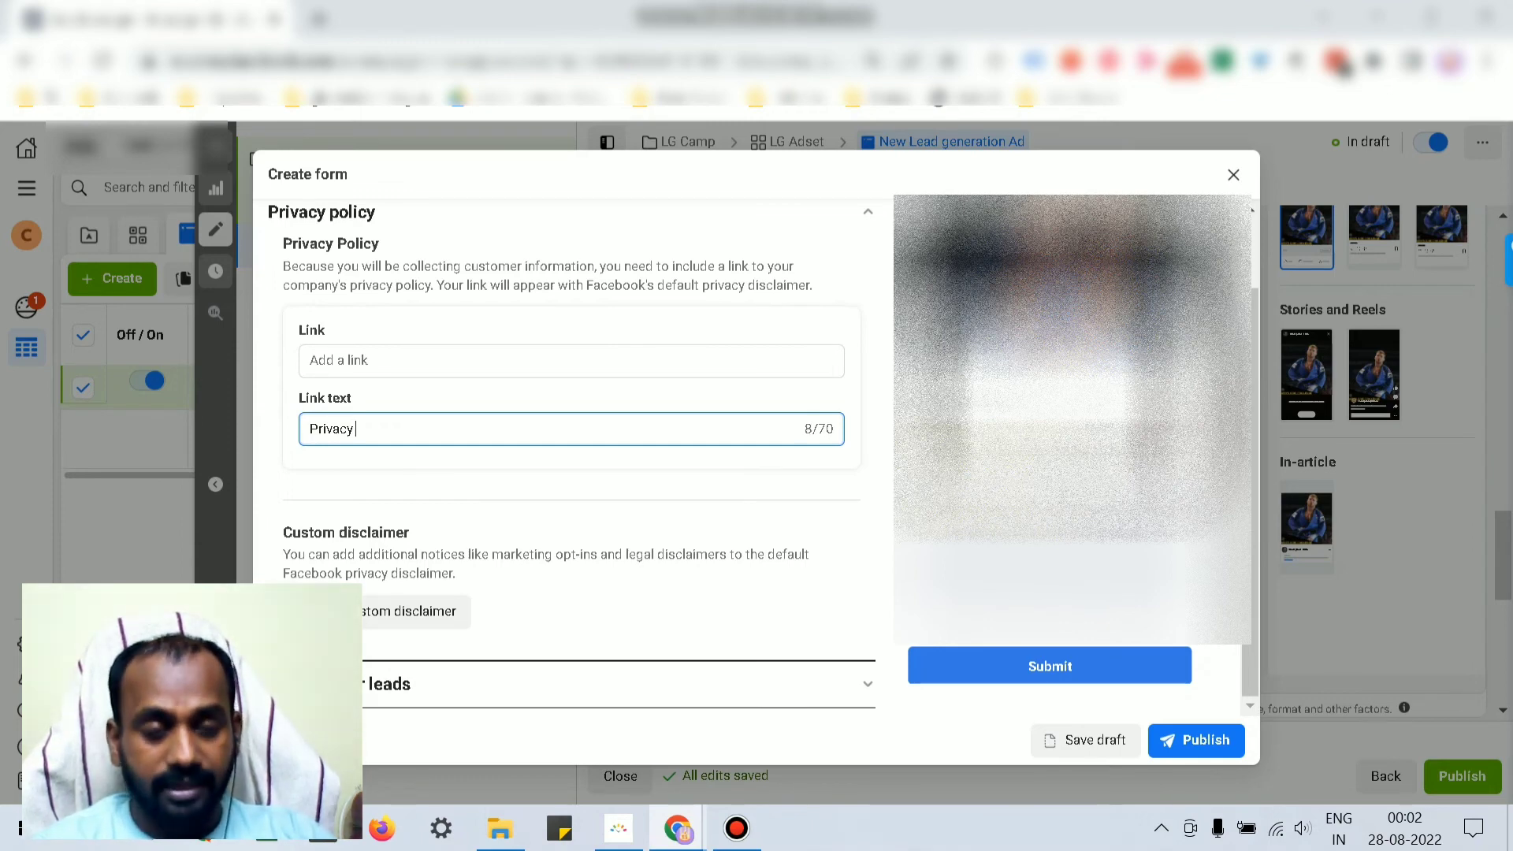
{"action": "type", "text": " {olicy"}
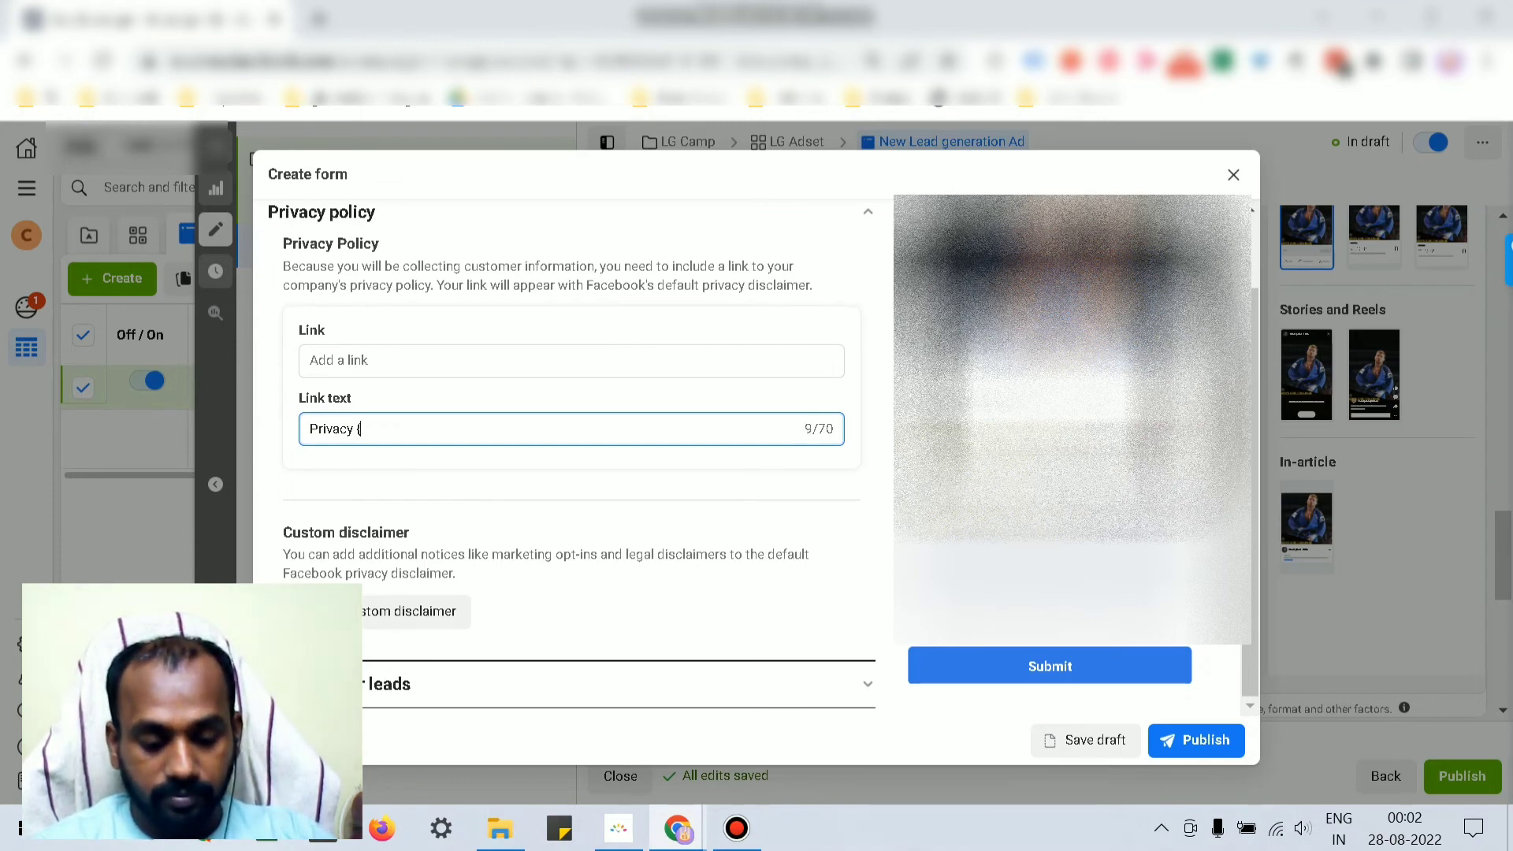
{"action": "key", "text": "BackSpace"}
{"action": "key", "text": "BackSpace"}
{"action": "key", "text": "BackSpace"}
{"action": "key", "text": "BackSpace"}
{"action": "key", "text": "BackSpace"}
{"action": "key", "text": "BackSpace"}
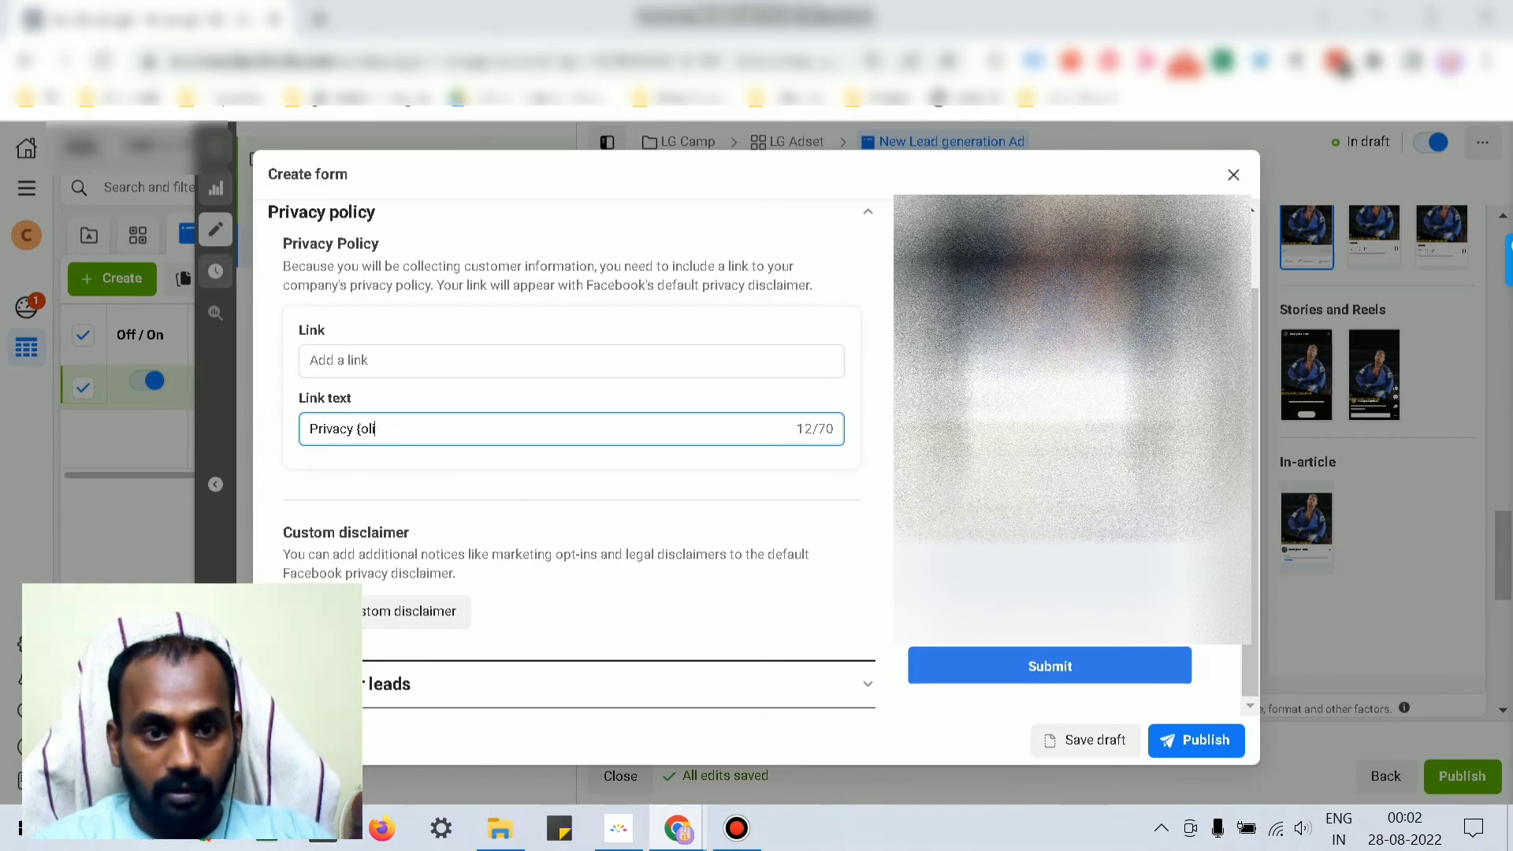
{"action": "type", "text": "Policy"}
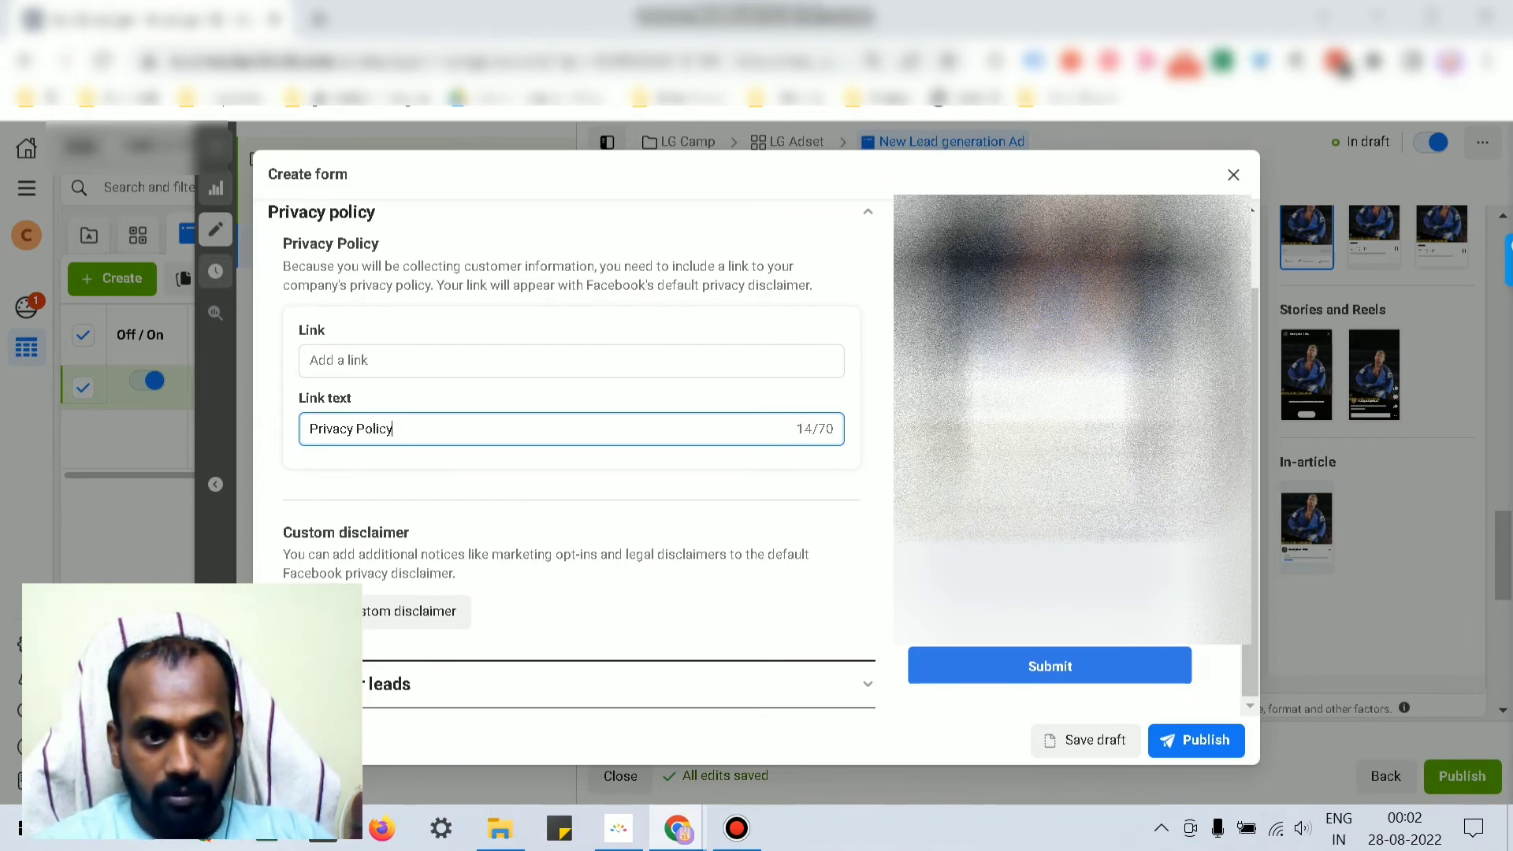
{"action": "left_click", "coordinate": [338, 361]}
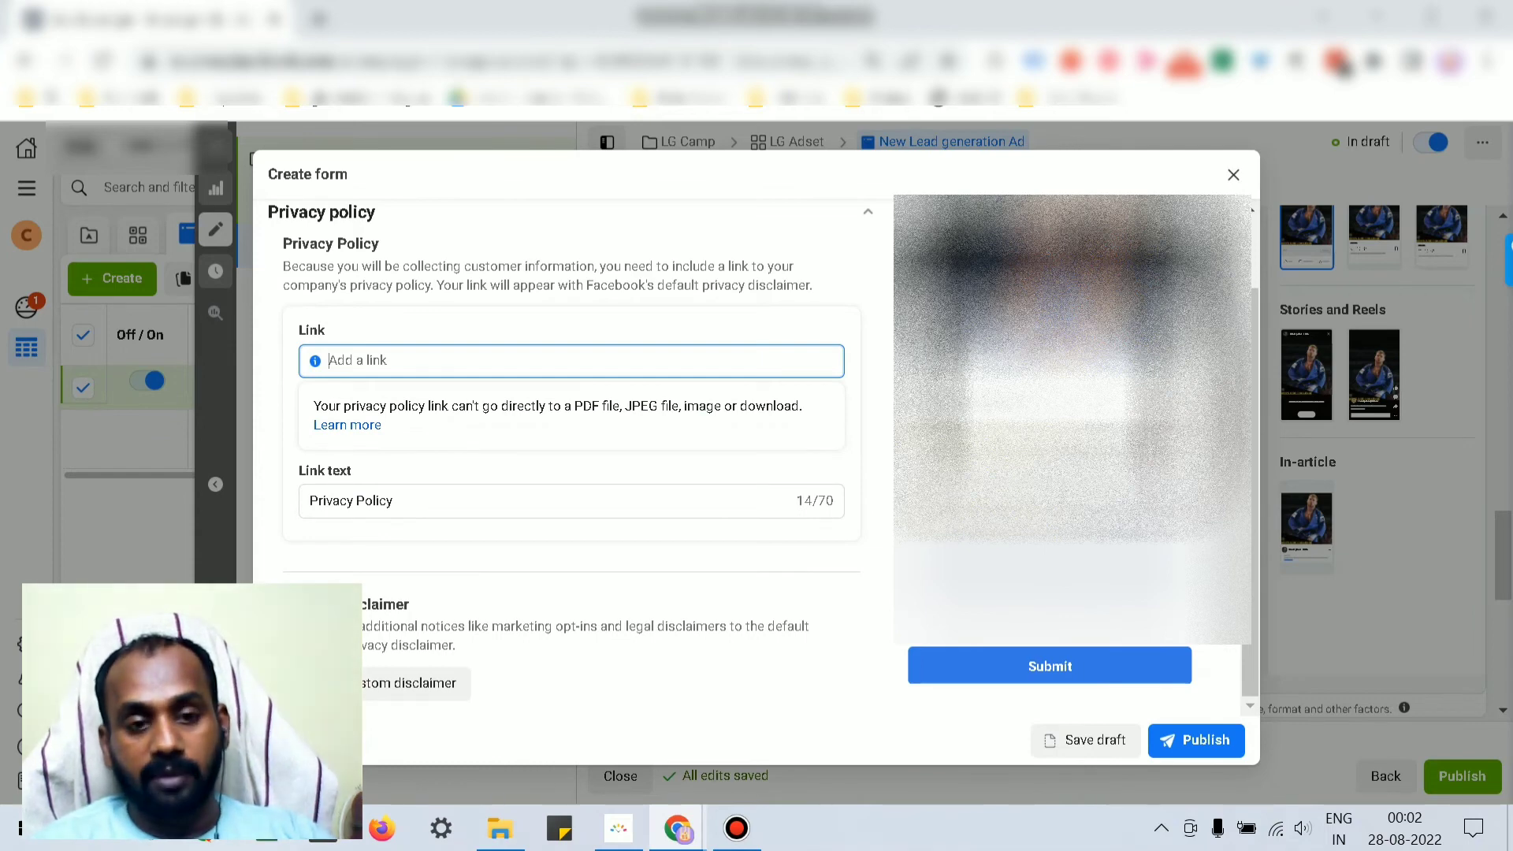
{"action": "scroll", "coordinate": [572, 441], "scroll_direction": "down", "scroll_amount": 1}
{"action": "left_click", "coordinate": [572, 684]}
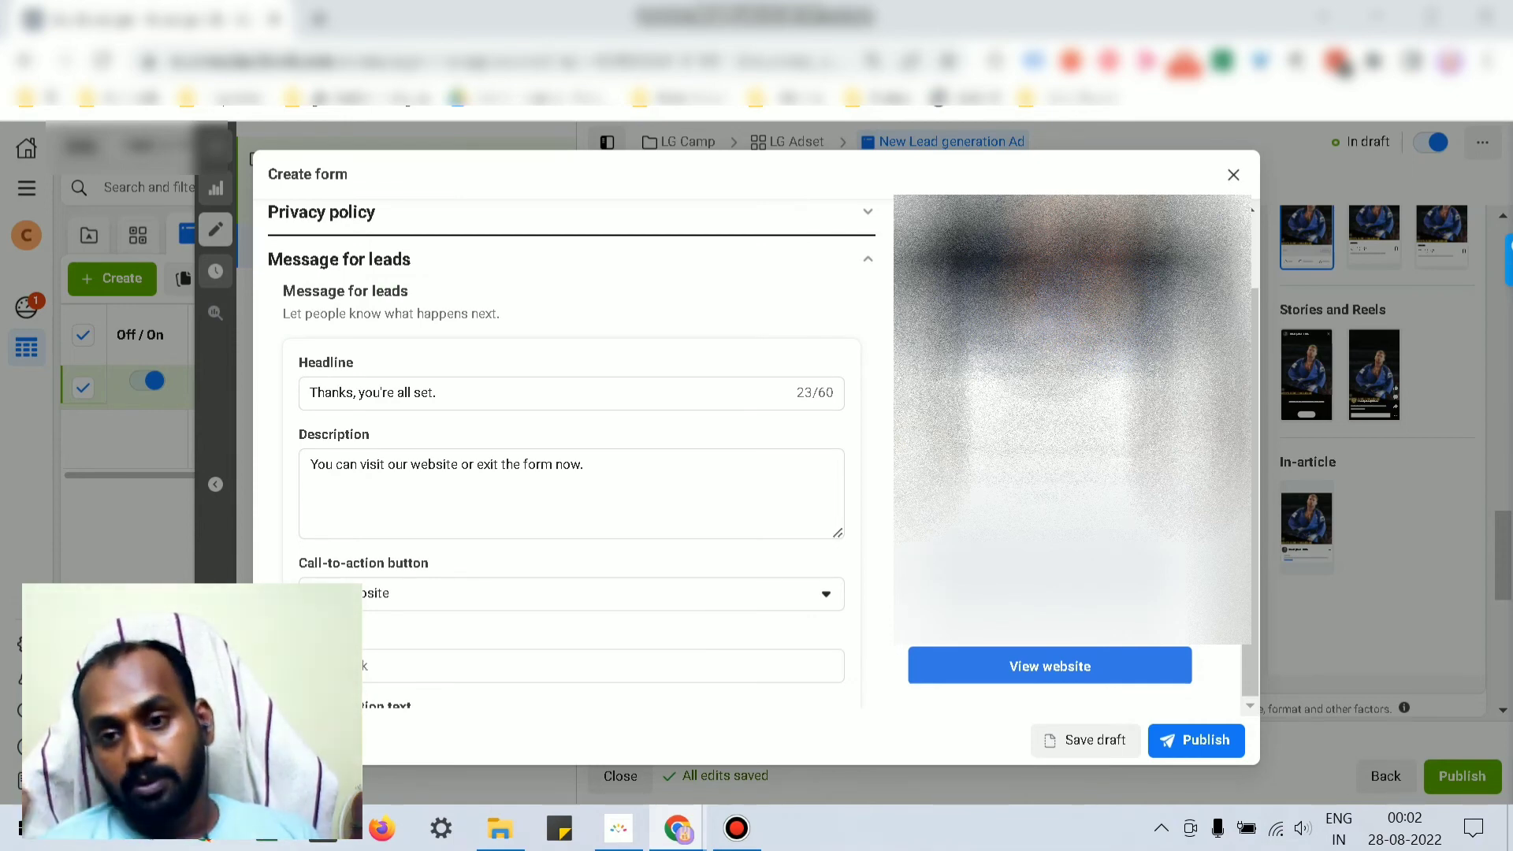
{"action": "scroll", "coordinate": [571, 629], "scroll_direction": "down", "scroll_amount": 1}
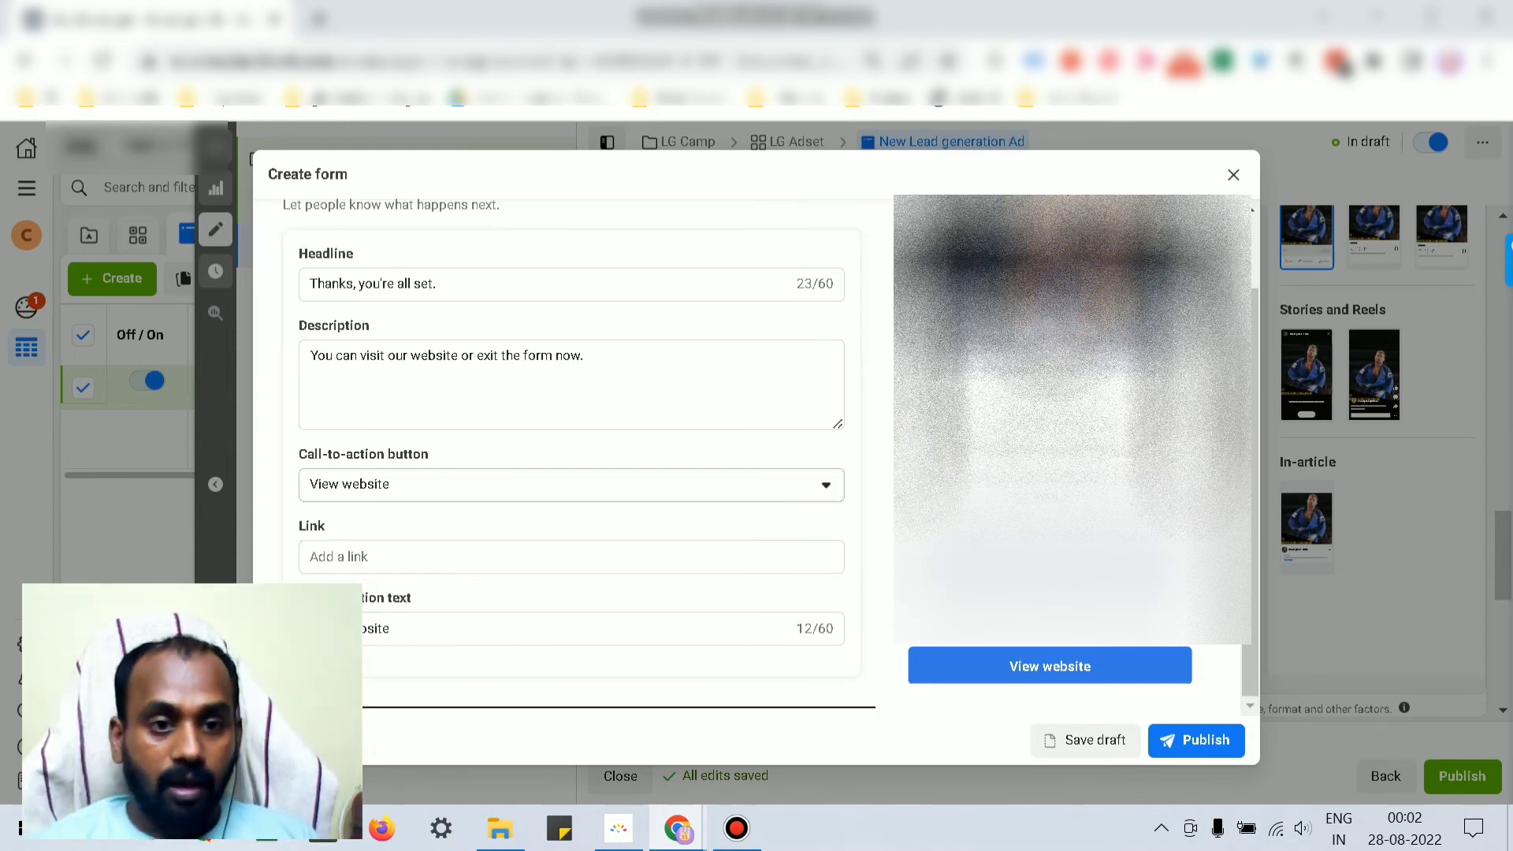
{"action": "left_click", "coordinate": [571, 485]}
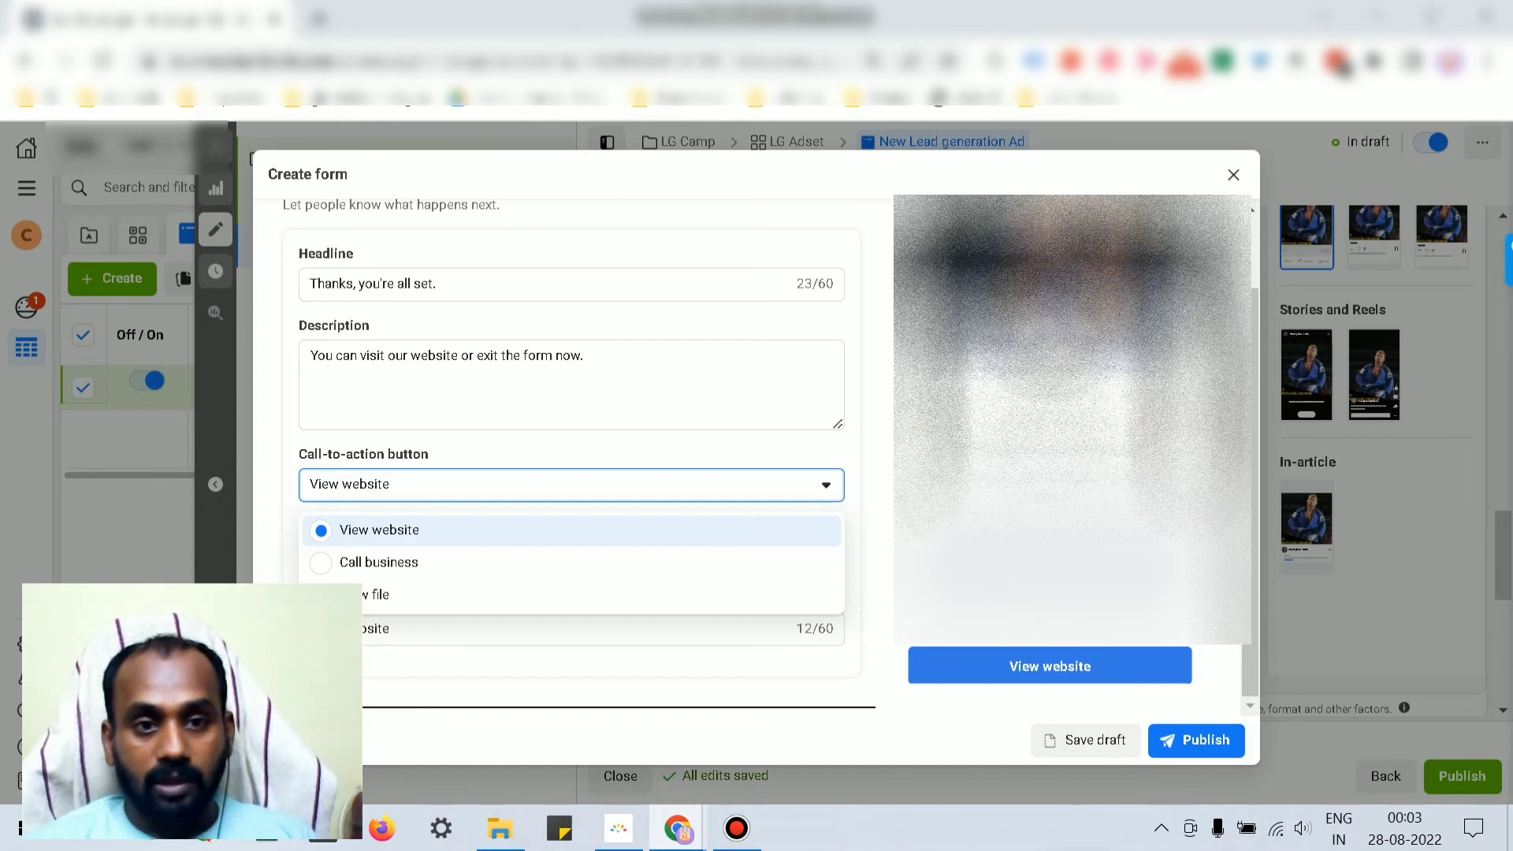
{"action": "left_click", "coordinate": [472, 284]}
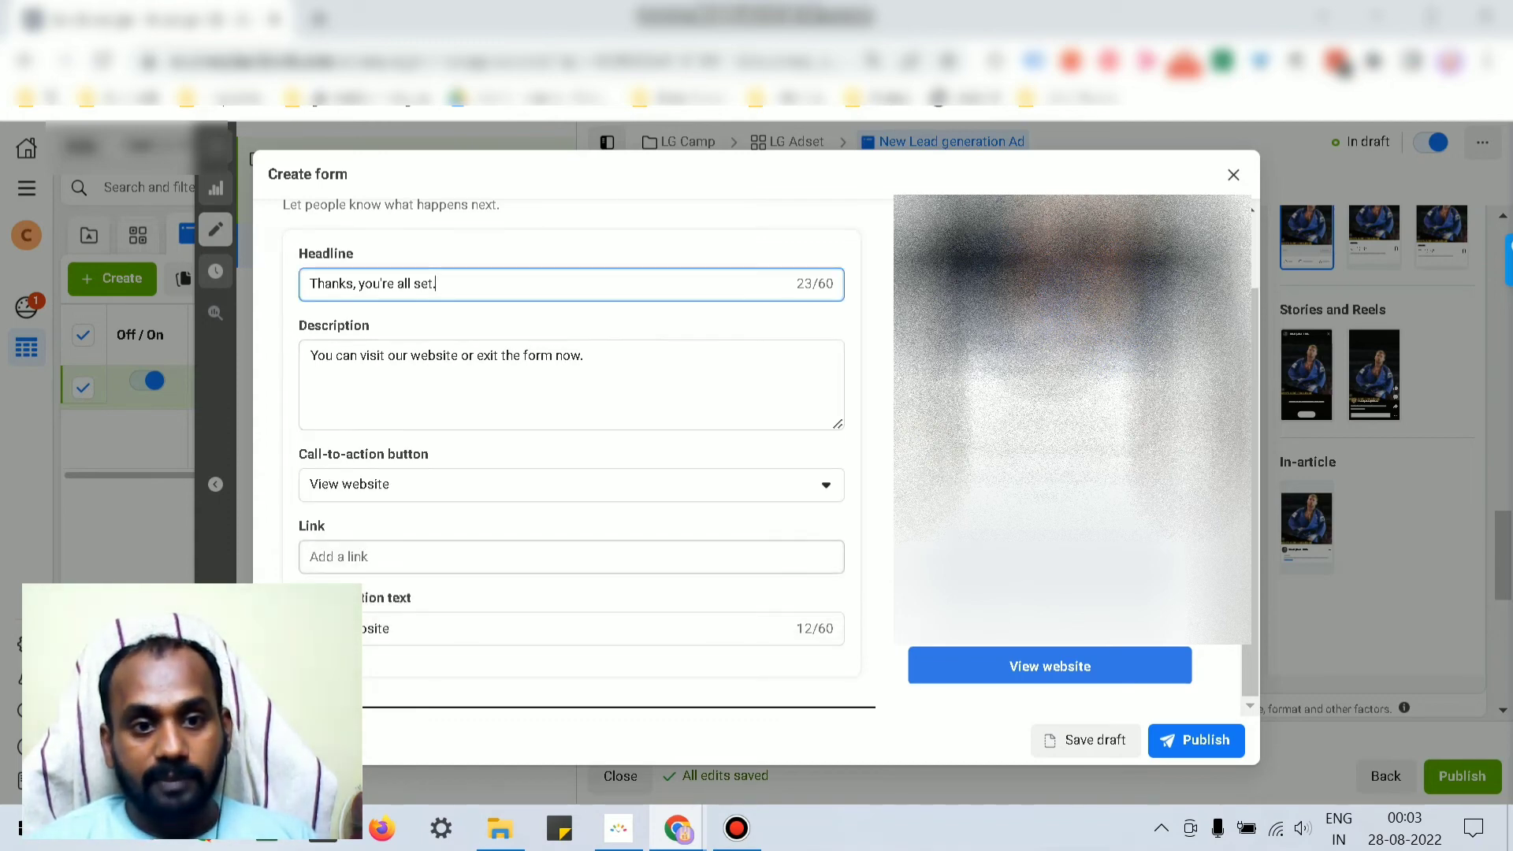
{"action": "left_click", "coordinate": [473, 557]}
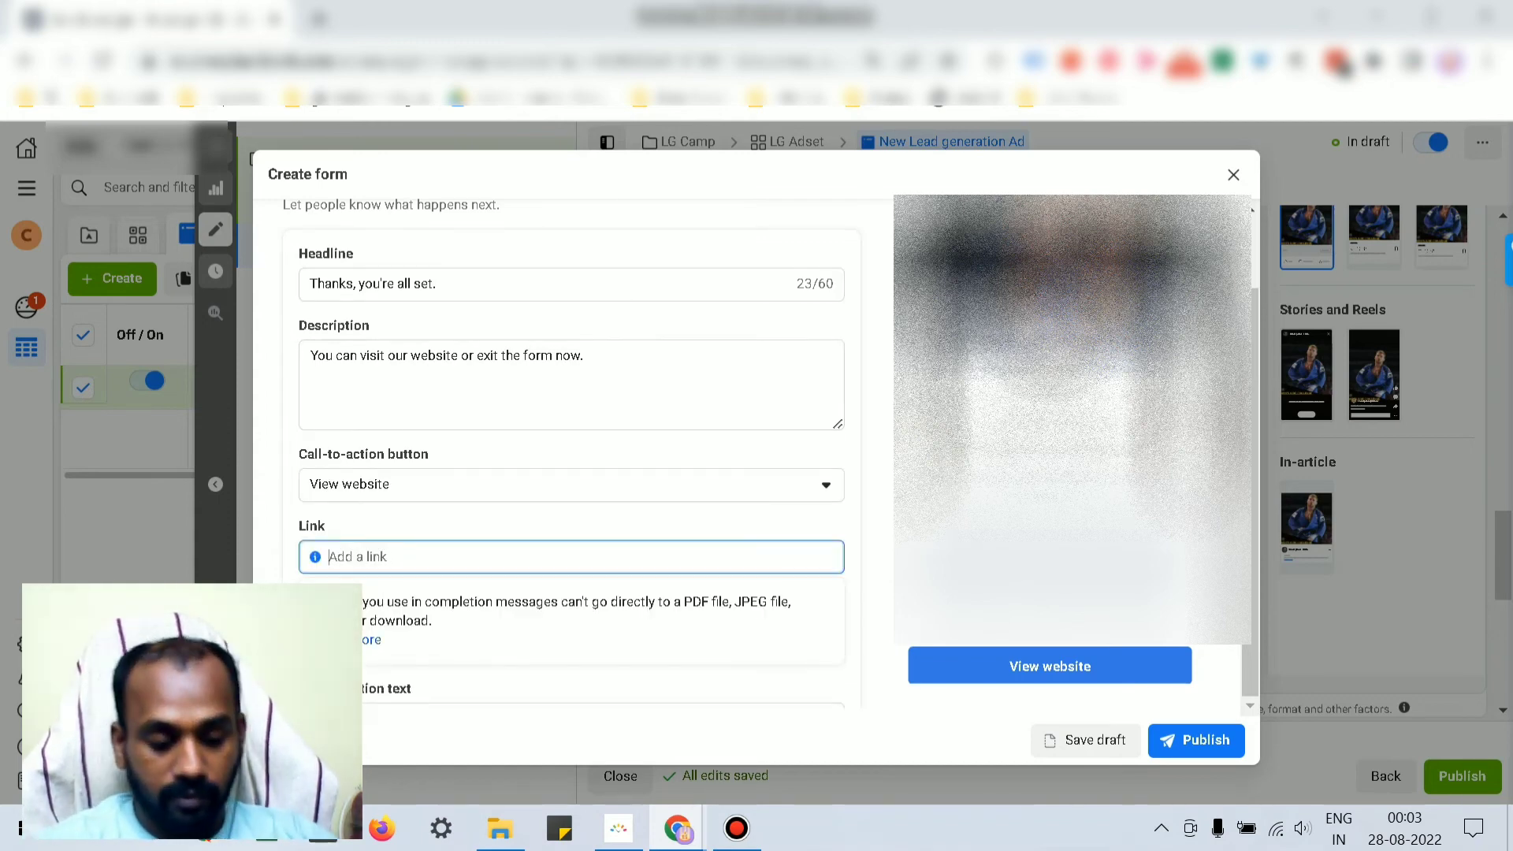
{"action": "type", "text": "https"}
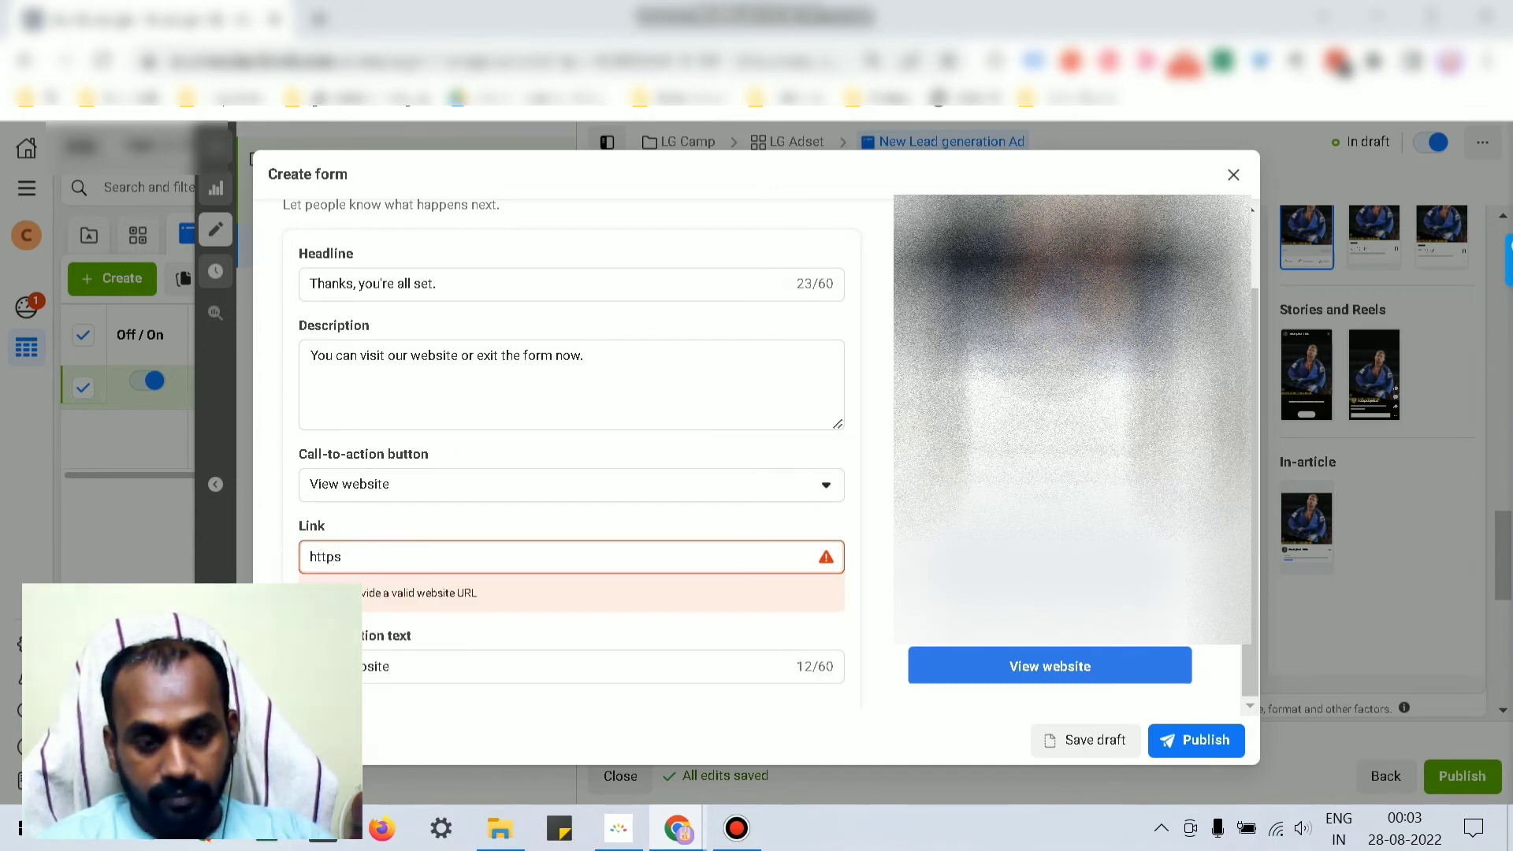
{"action": "type", "text": "://ww"}
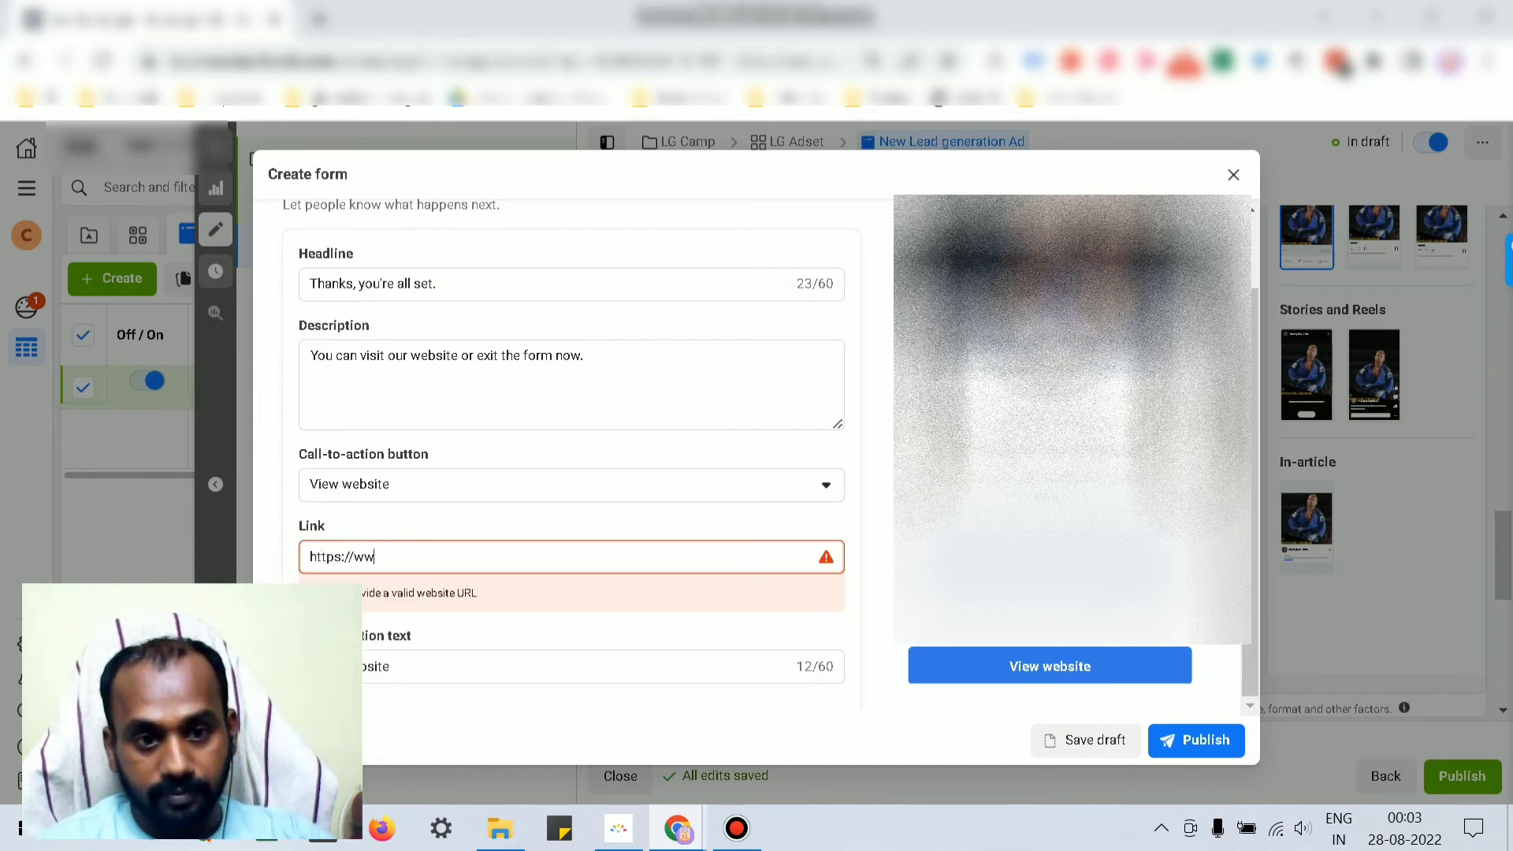
{"action": "type", "text": "w.f"}
{"action": "key", "text": "BackSpace"}
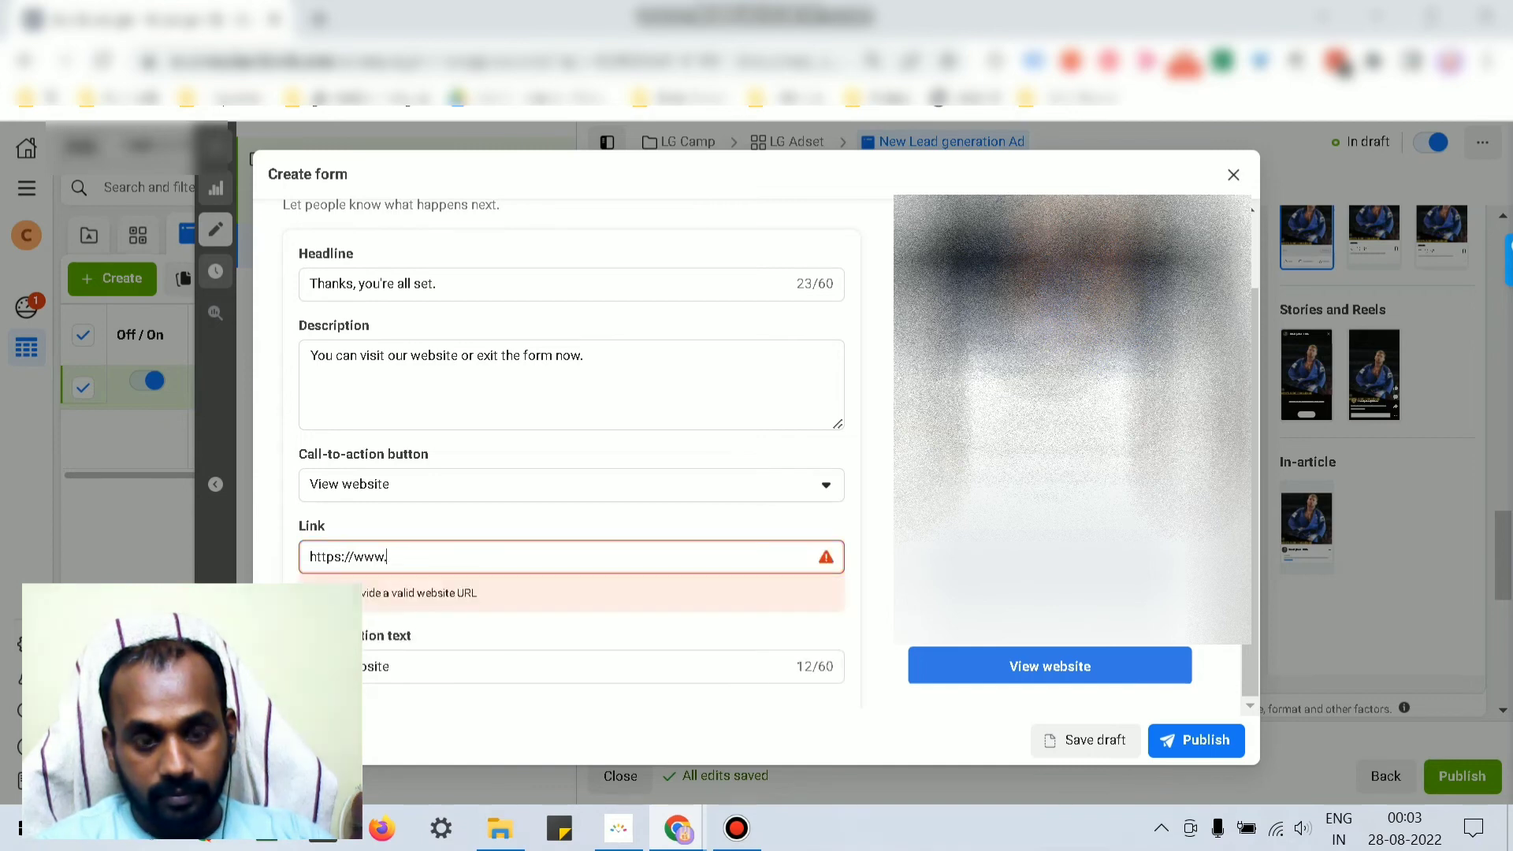
{"action": "type", "text": "googleco"}
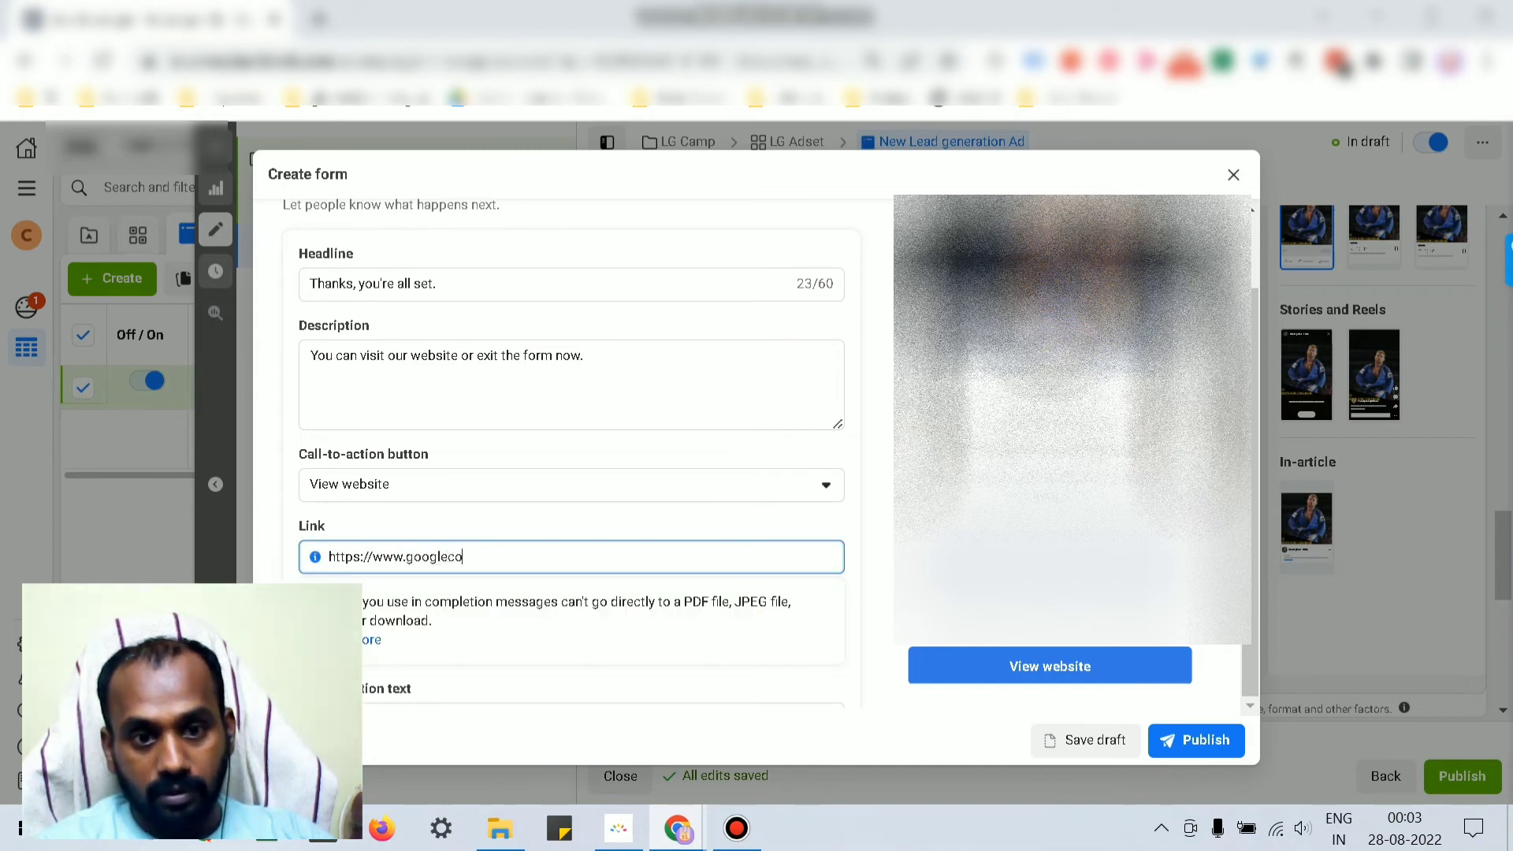
{"action": "key", "text": "BackSpace"}
{"action": "type", "text": ".com"}
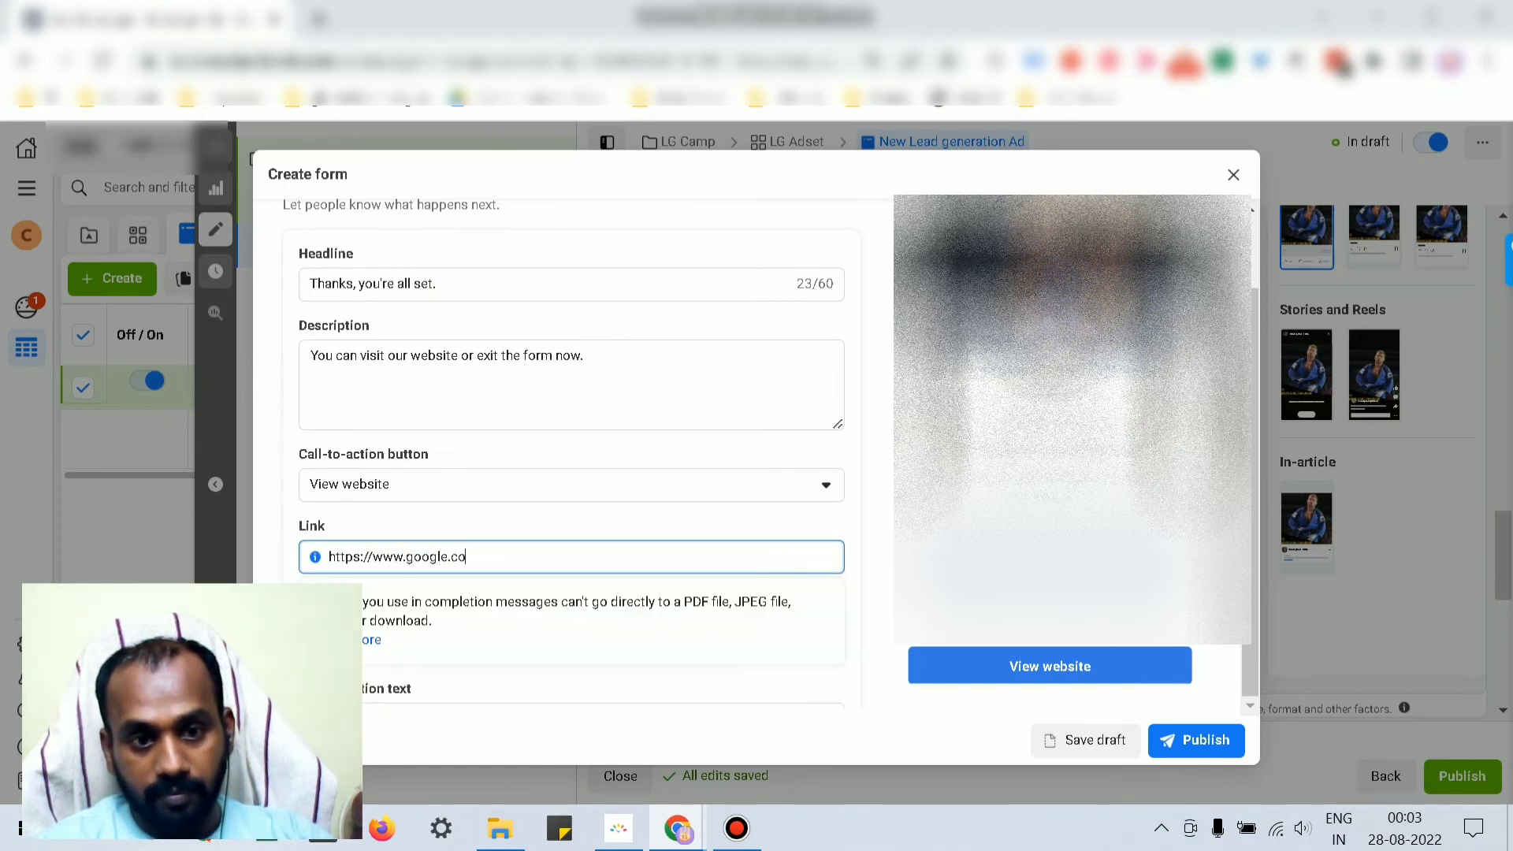
{"action": "key", "text": "Tab"}
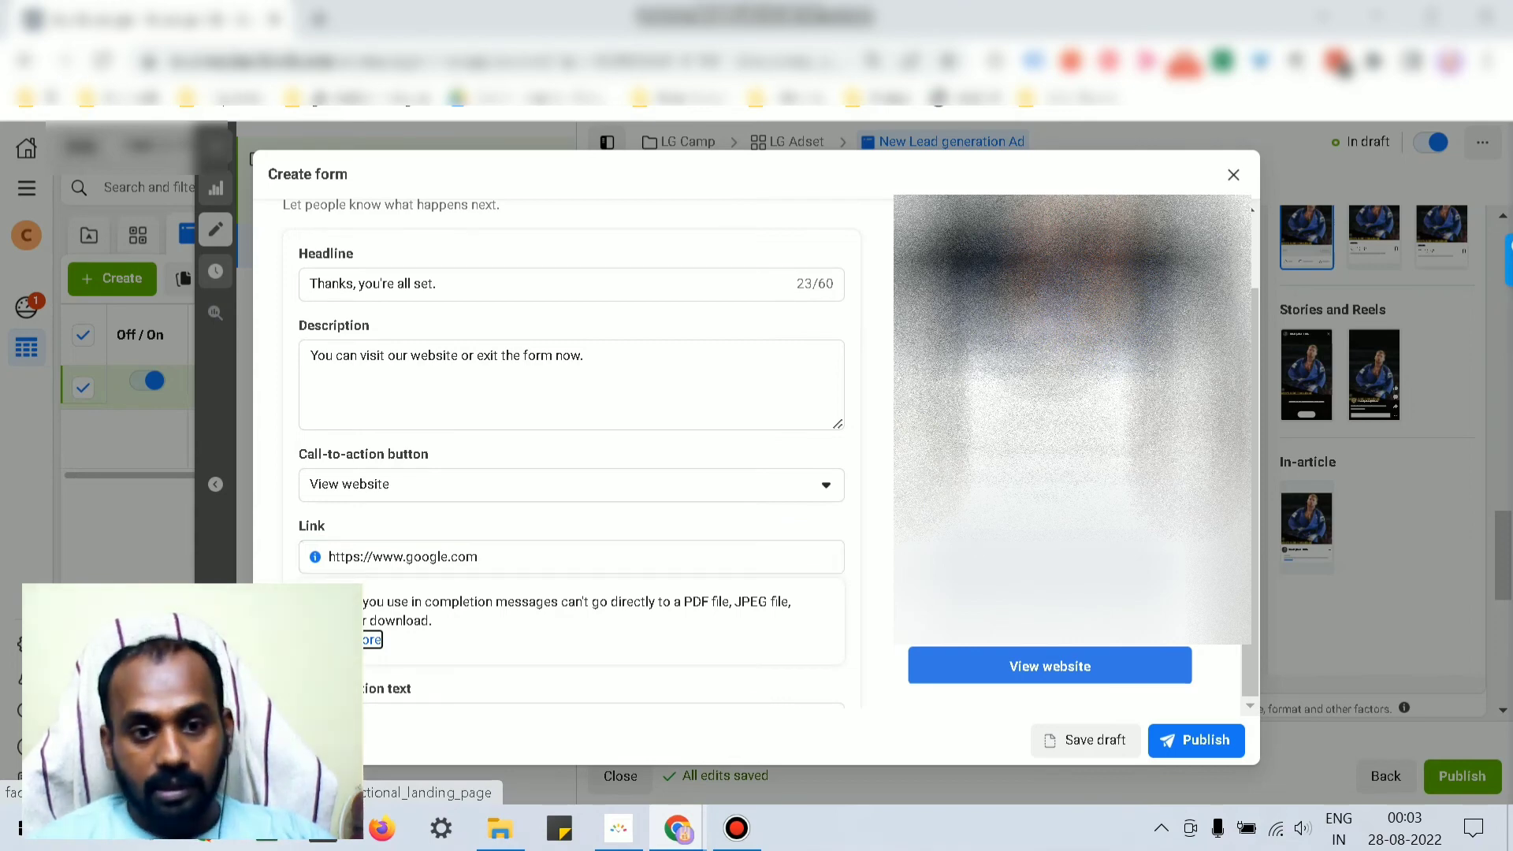
{"action": "scroll", "coordinate": [571, 453], "scroll_direction": "down", "scroll_amount": 1}
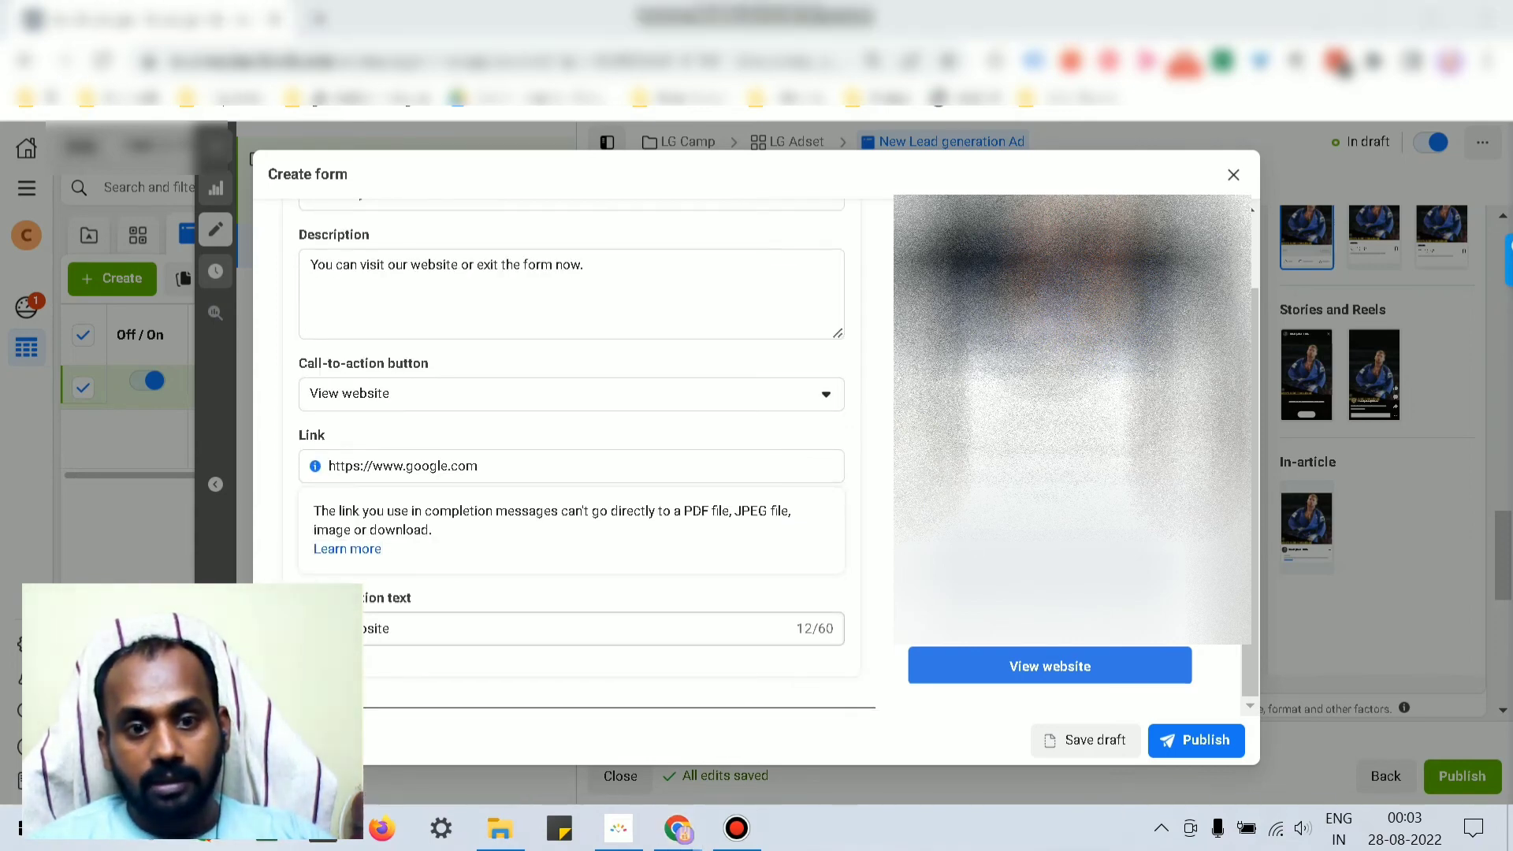
Step: Switch the call-to-action button to Call business and enter the business phone number
{"action": "left_click", "coordinate": [465, 301]}
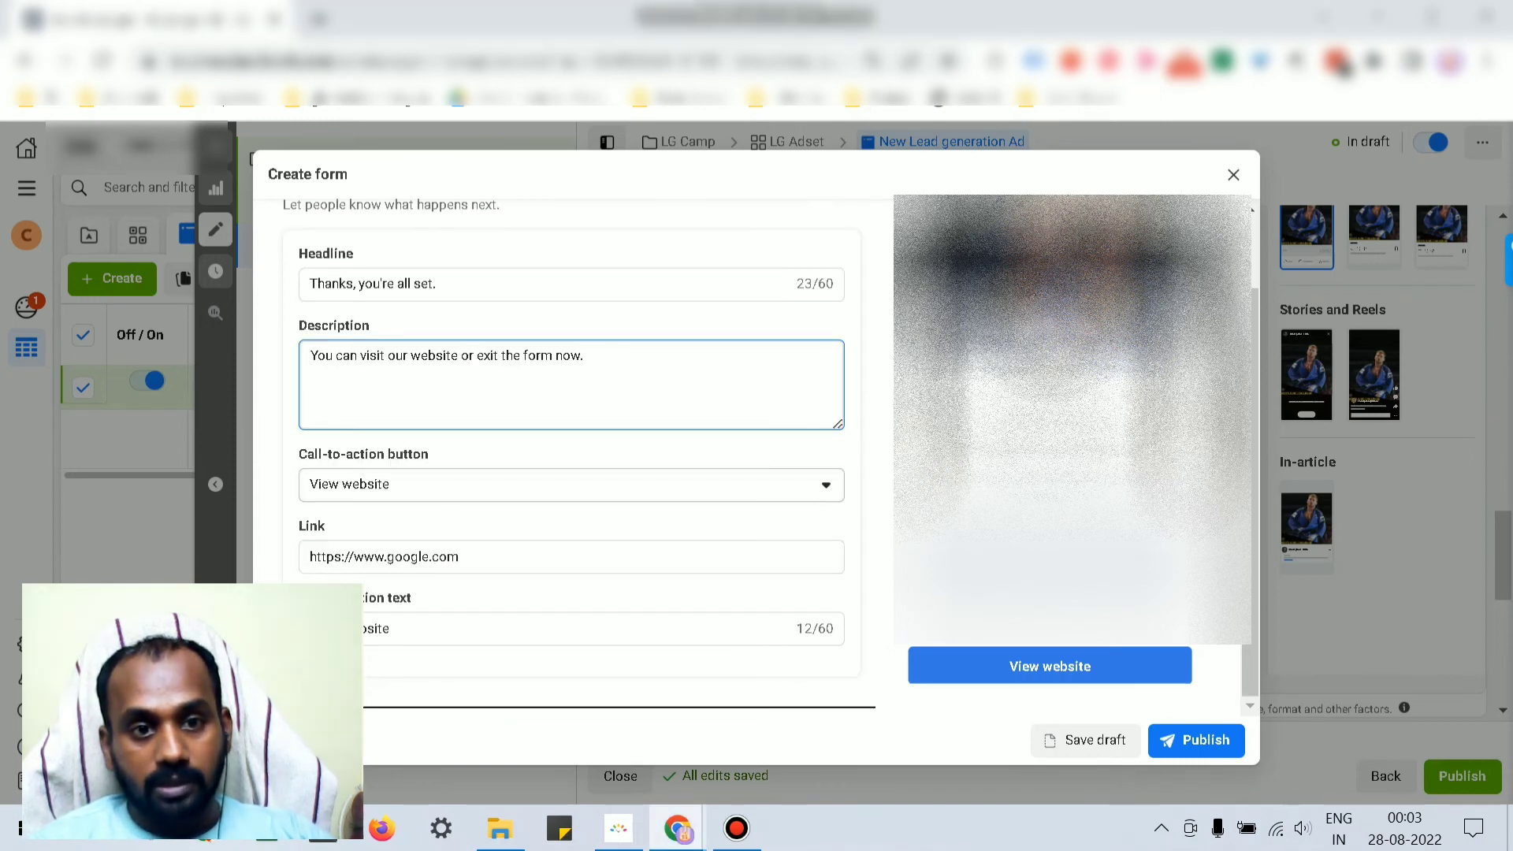
{"action": "left_click", "coordinate": [571, 483]}
{"action": "left_click", "coordinate": [388, 560]}
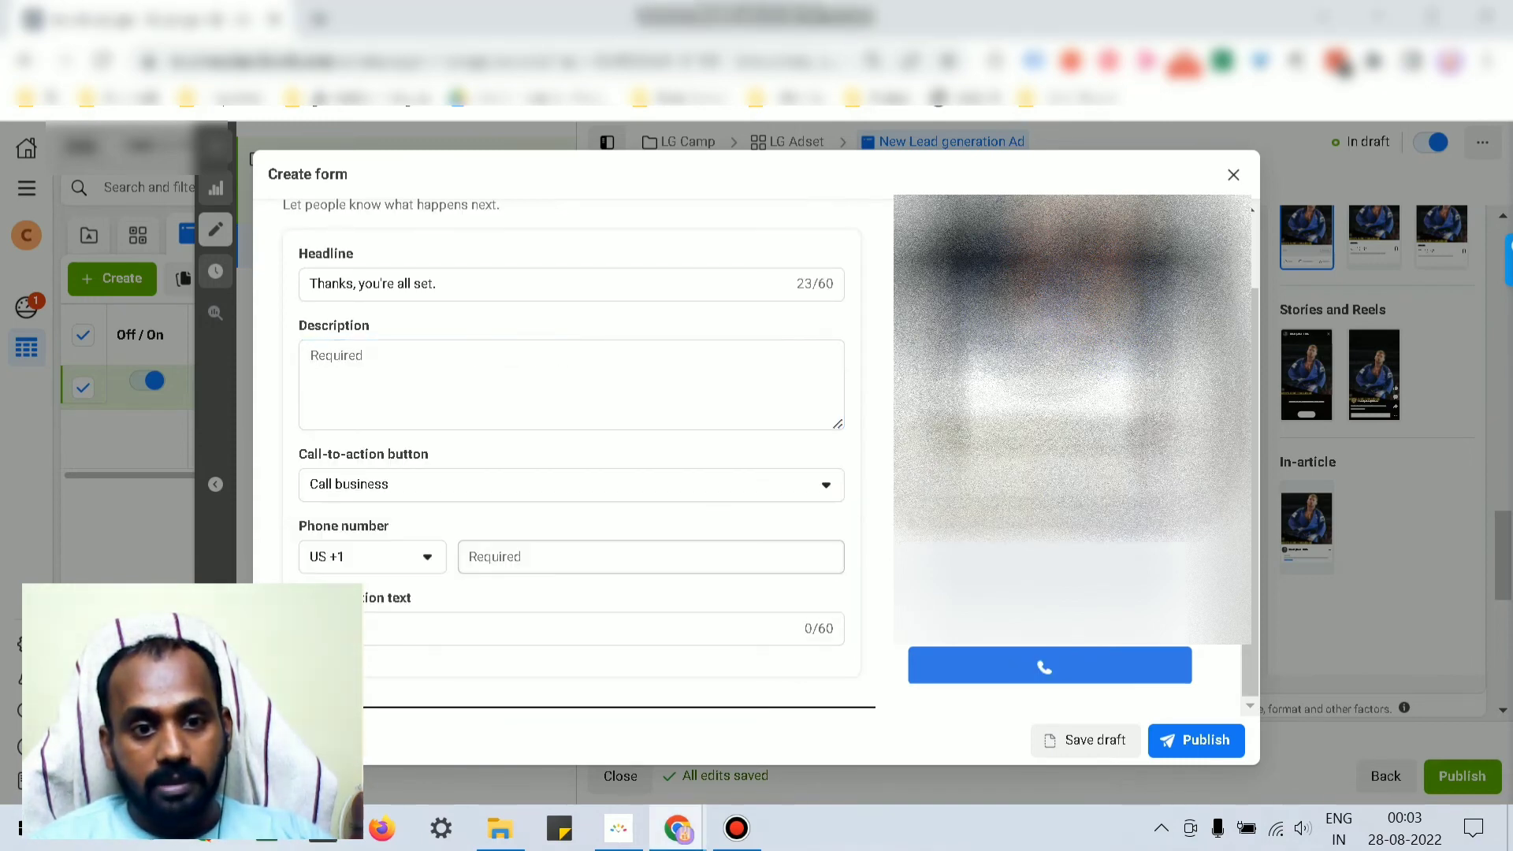
{"action": "left_click", "coordinate": [651, 557]}
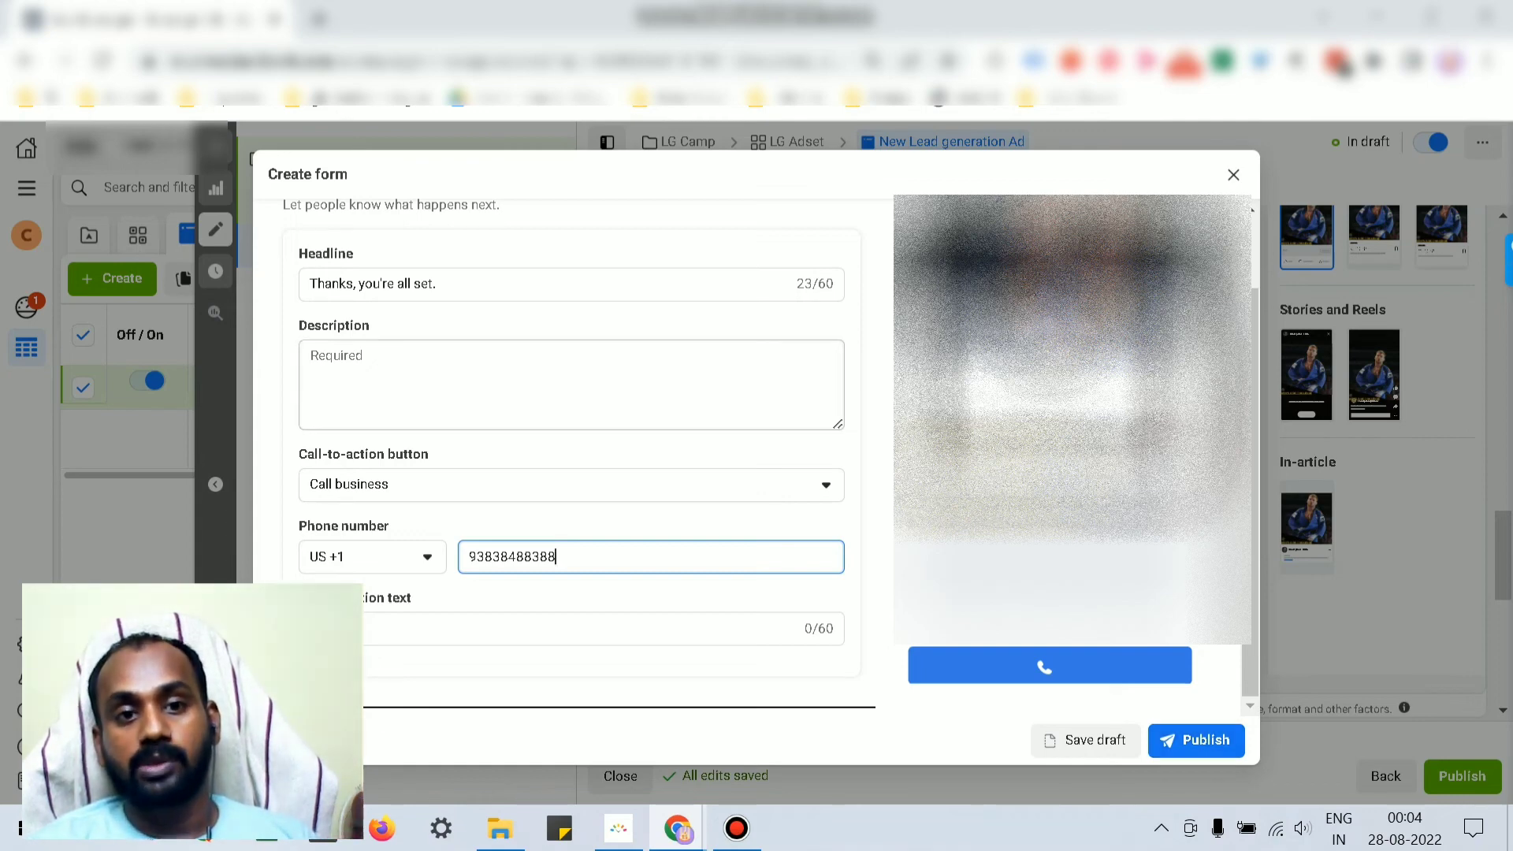
{"action": "scroll", "coordinate": [571, 453], "scroll_direction": "up", "scroll_amount": 4}
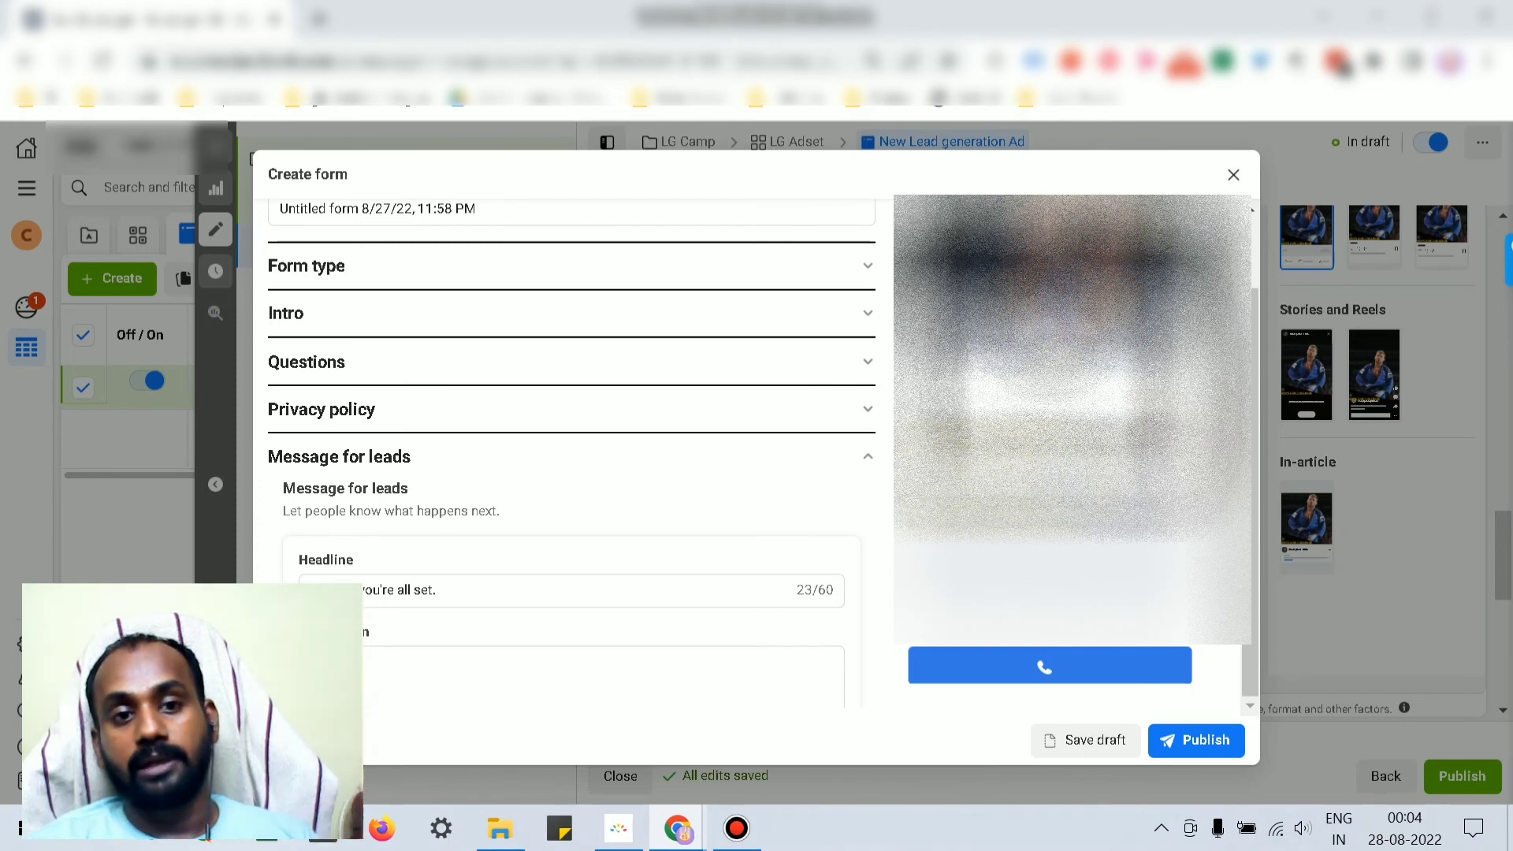
{"action": "scroll", "coordinate": [571, 454], "scroll_direction": "down", "scroll_amount": 4}
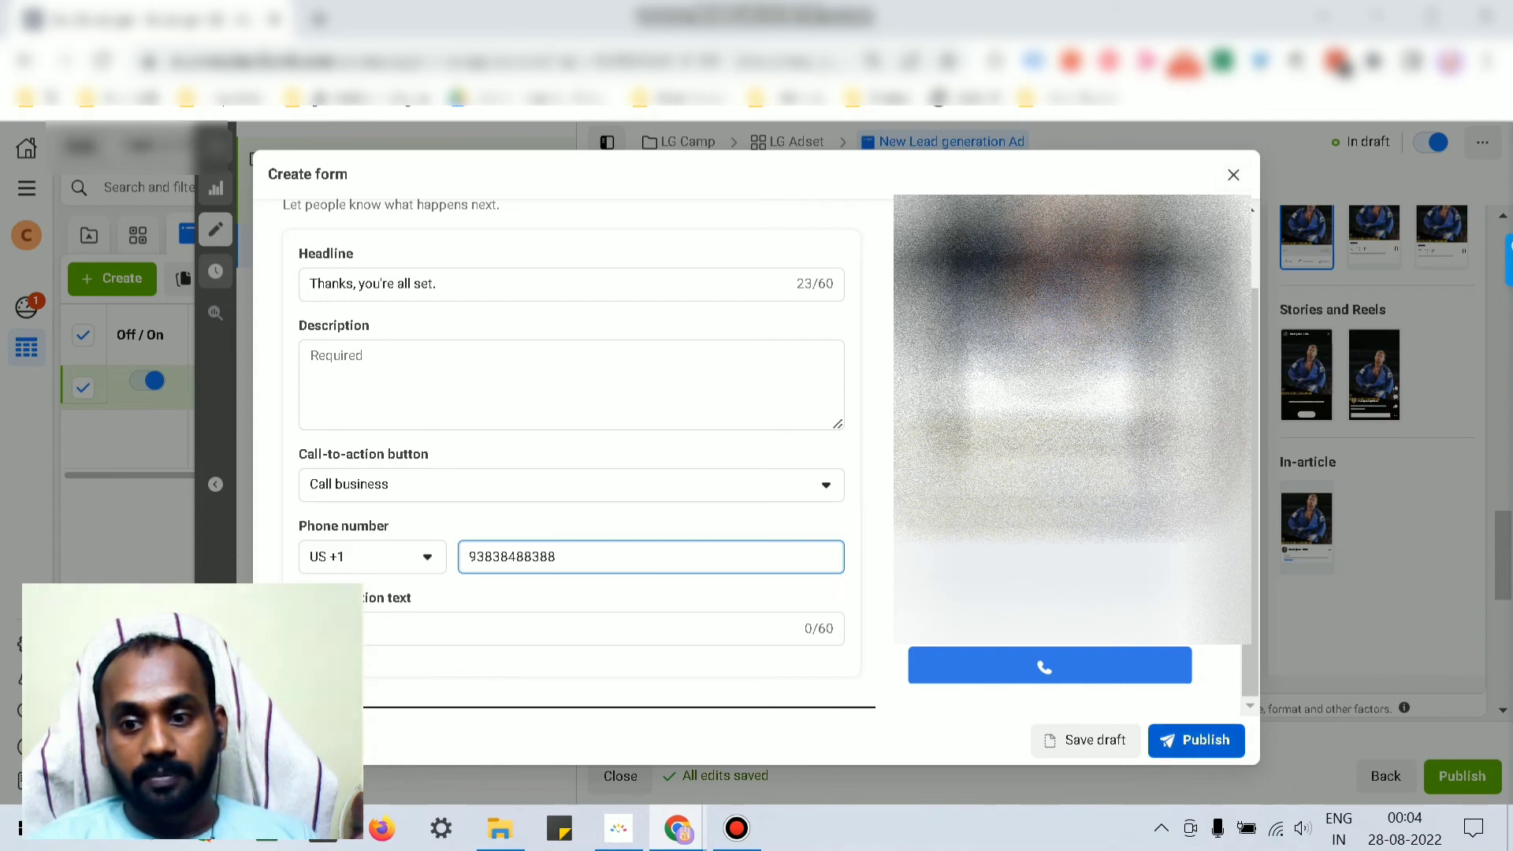
Step: Attempt publishing, then fill the required thank-you description with 'fdsfnjsdf'
{"action": "left_click", "coordinate": [1196, 741]}
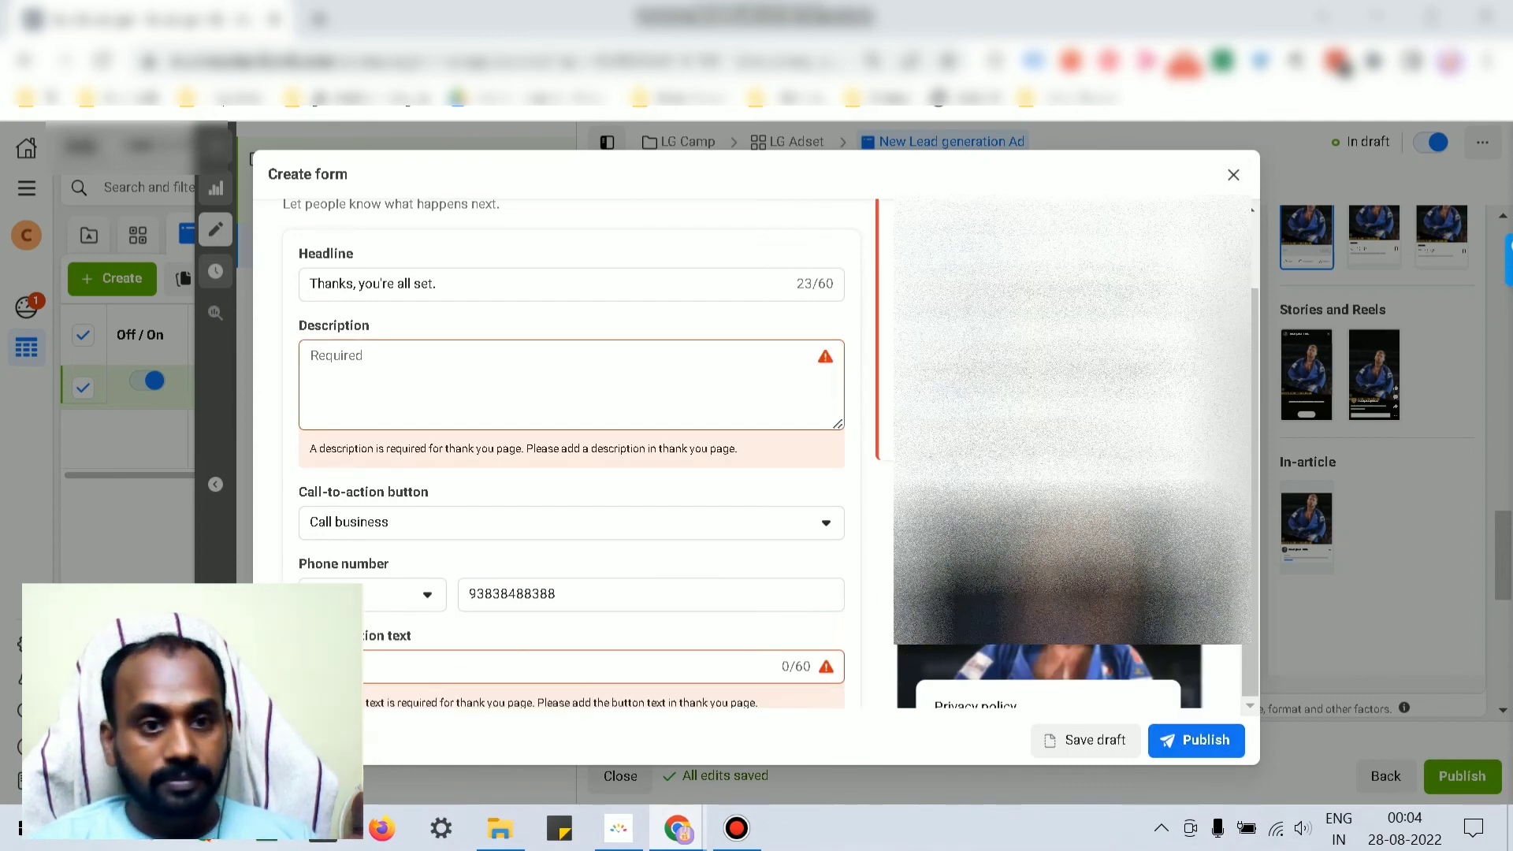
{"action": "left_click", "coordinate": [552, 614]}
{"action": "type", "text": "fds"}
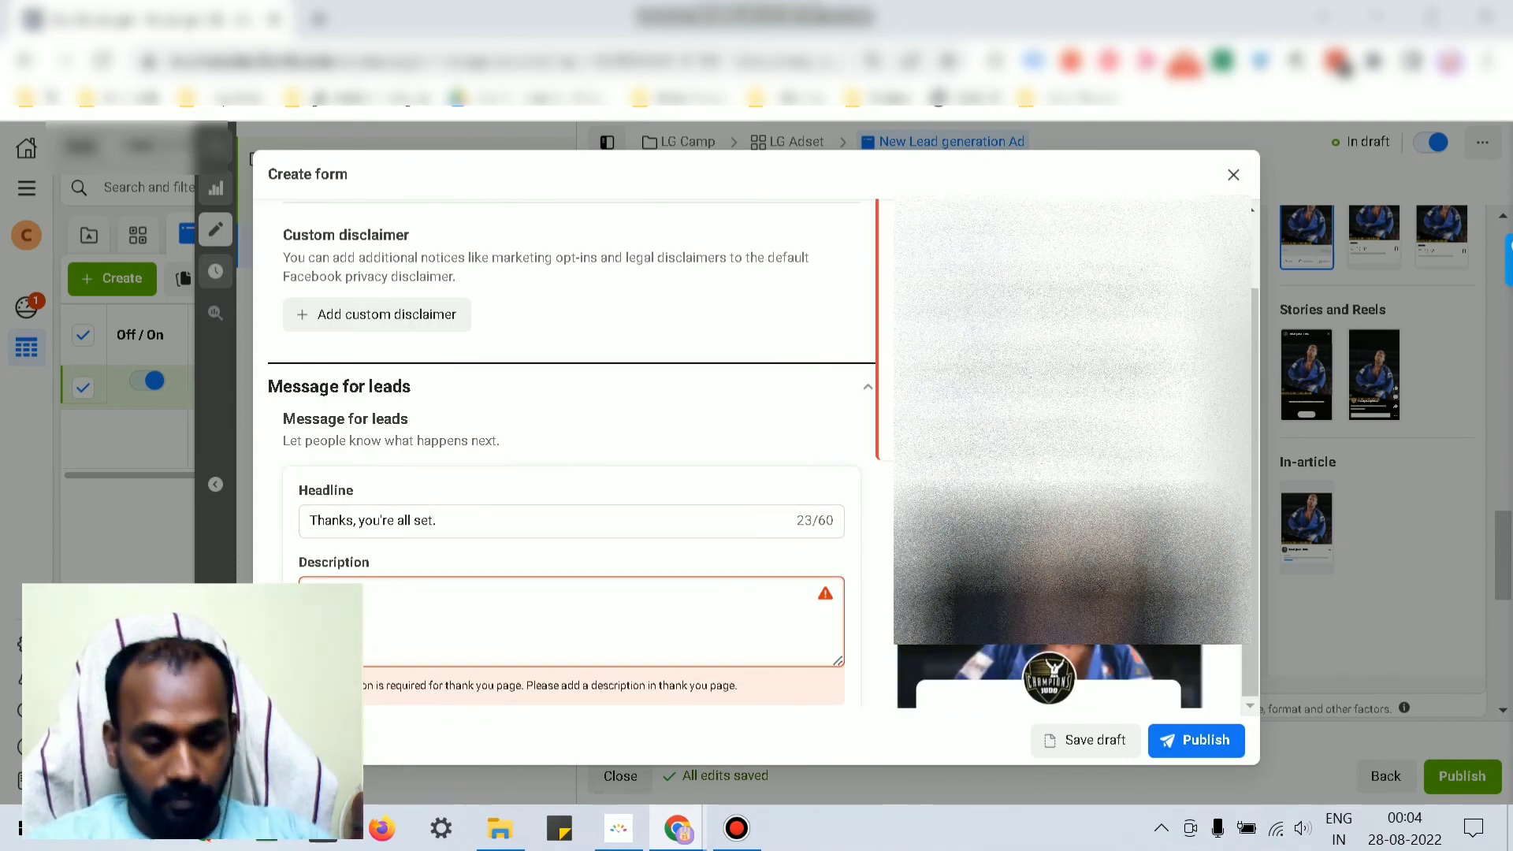
{"action": "type", "text": "fnjsdf"}
Step: Set the call-to-action text to 'fdsfsalth Us' and retry publishing
{"action": "scroll", "coordinate": [571, 442], "scroll_direction": "down", "scroll_amount": 3}
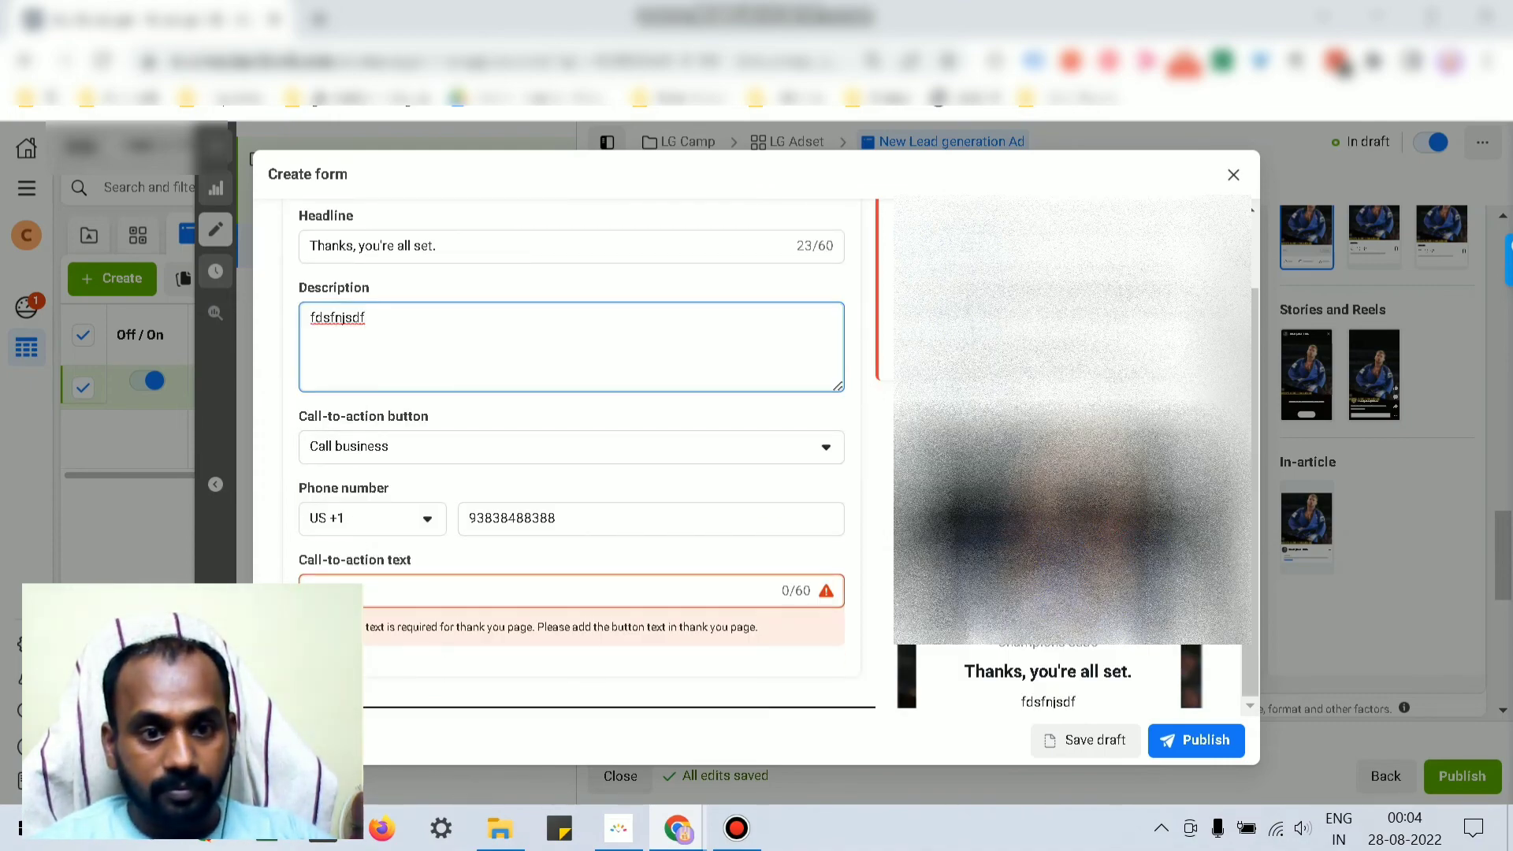
{"action": "left_click", "coordinate": [331, 591]}
{"action": "type", "text": "fdsfs"}
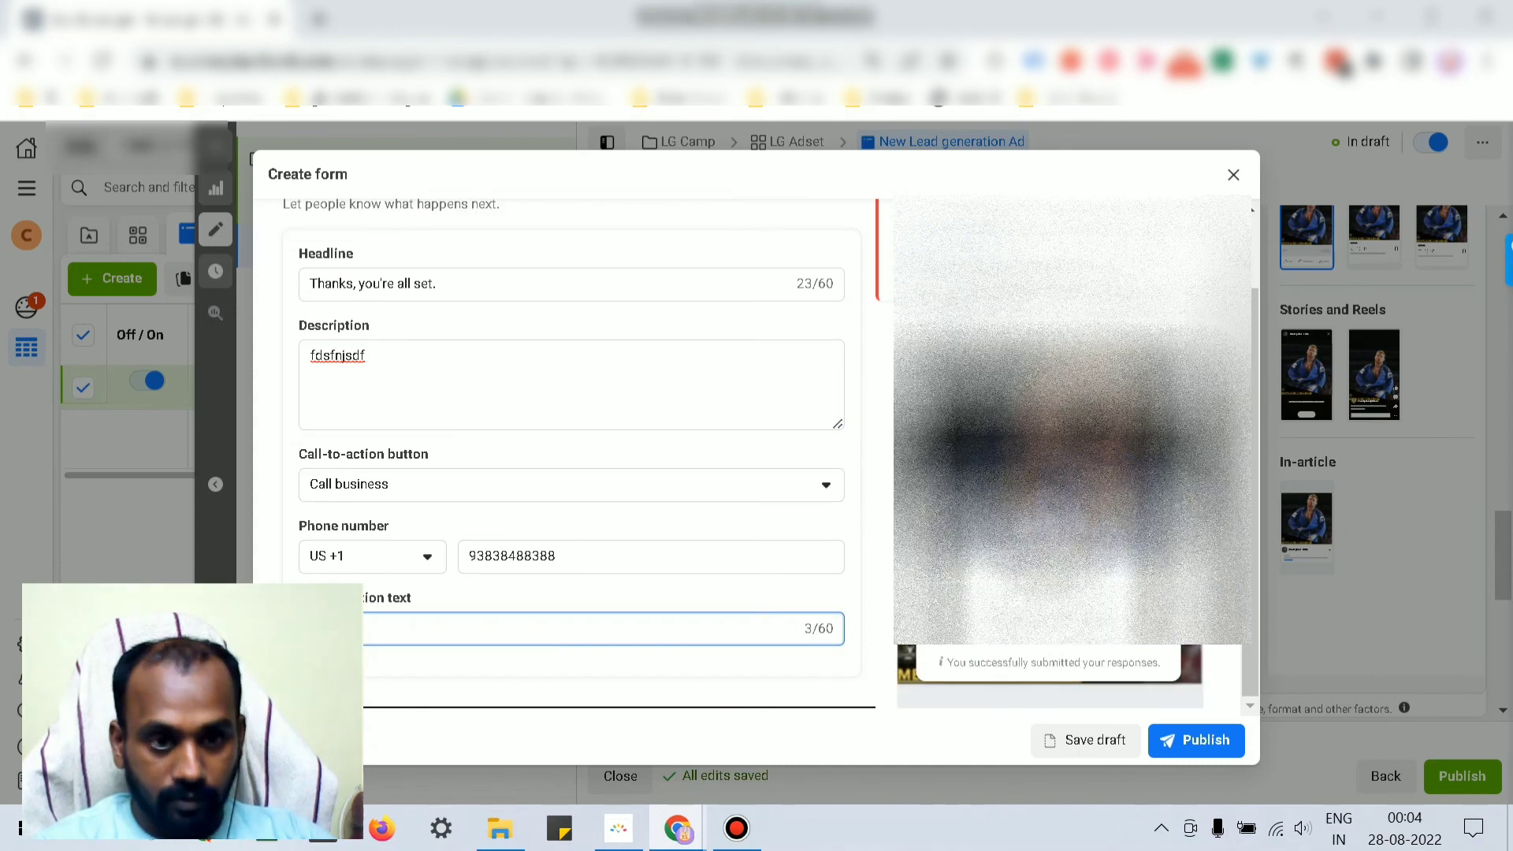
{"action": "type", "text": "alth u"}
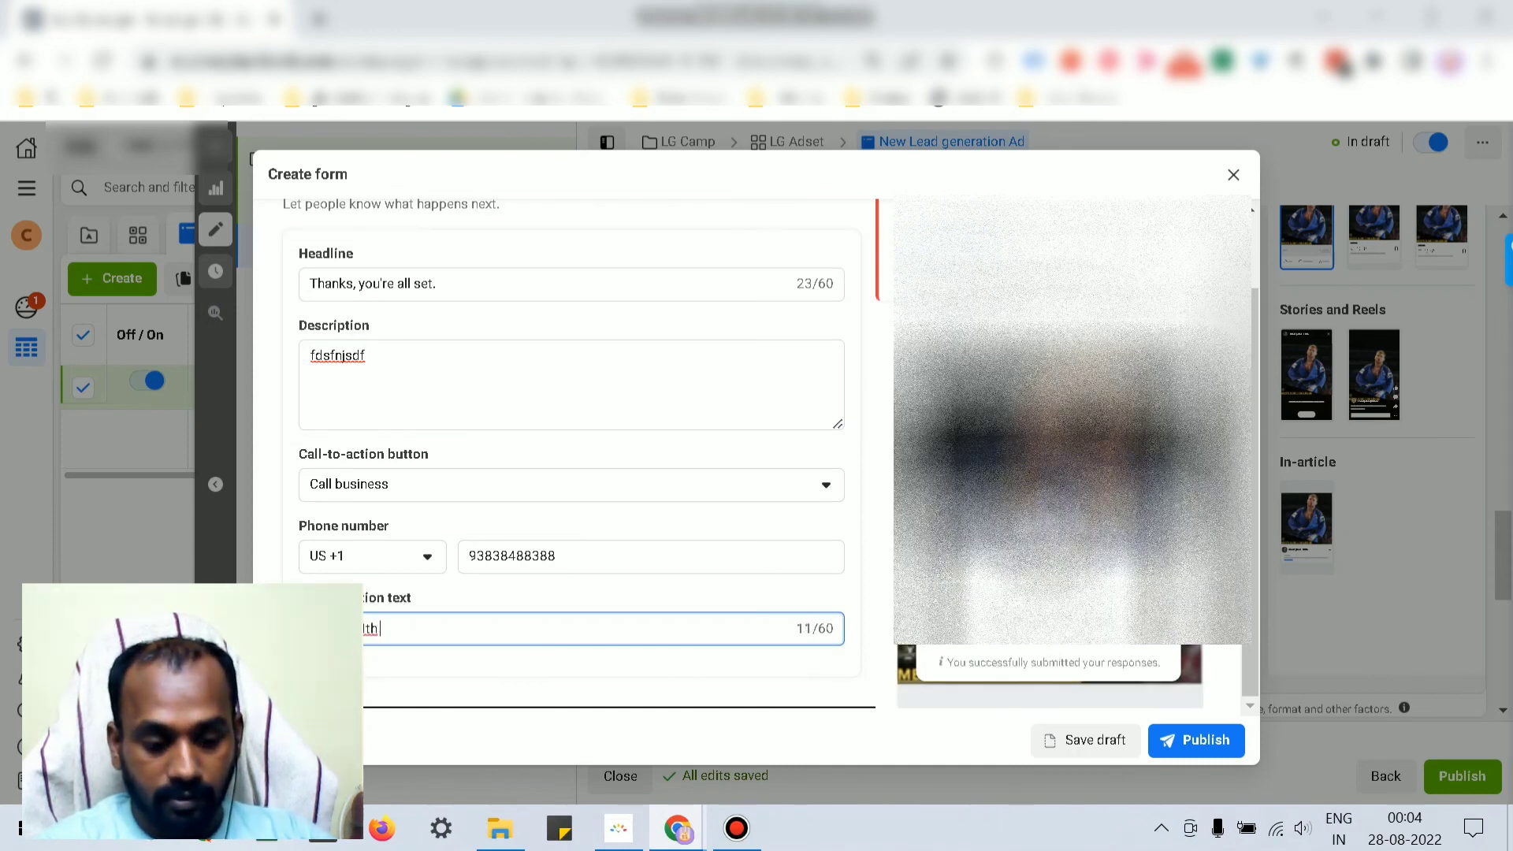
{"action": "key", "text": "BackSpace"}
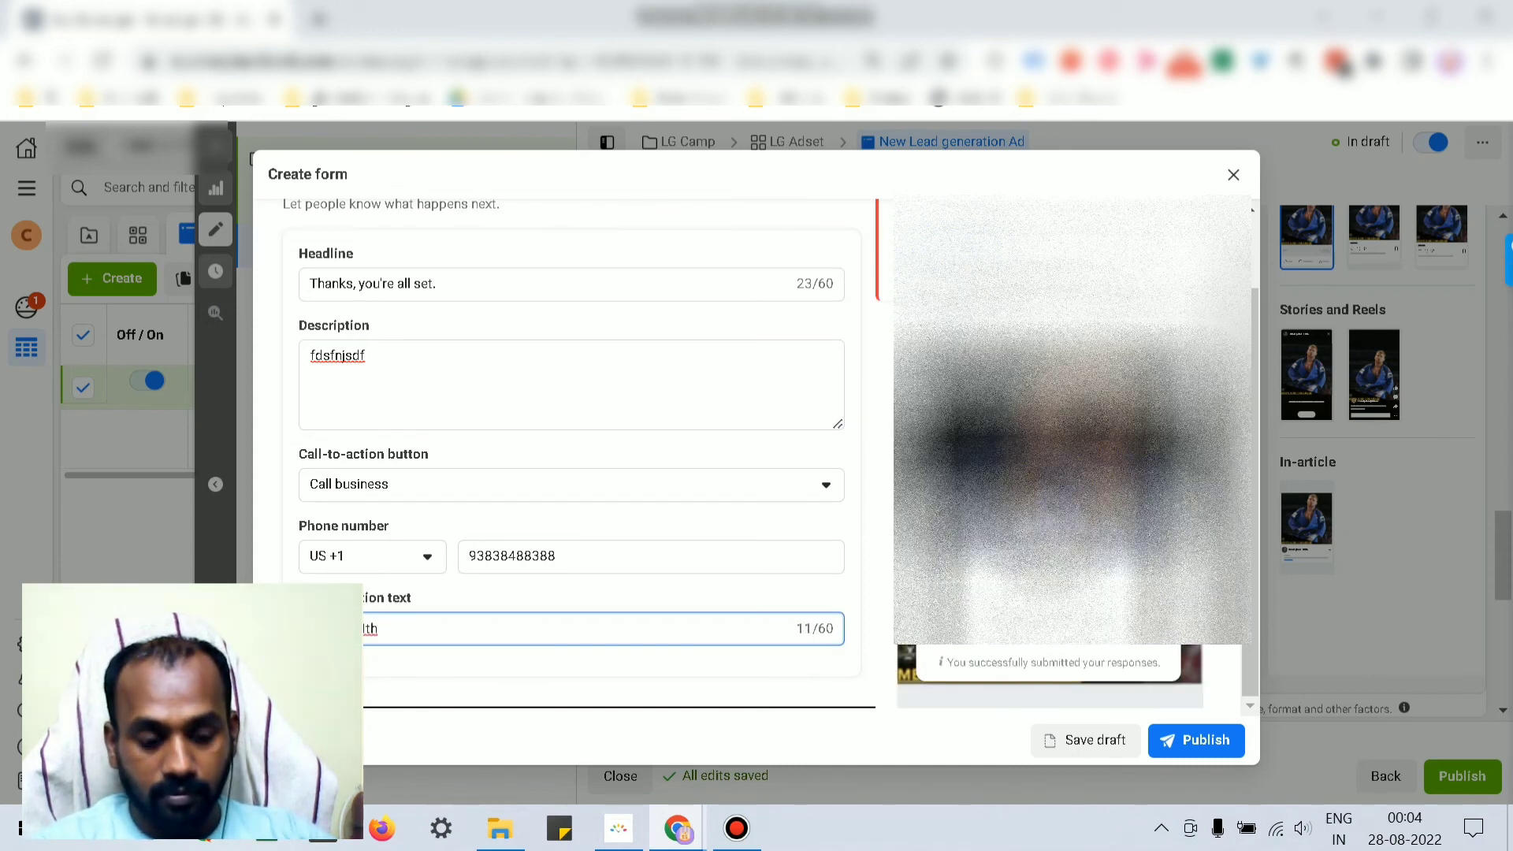
{"action": "type", "text": "S"}
{"action": "key", "text": "BackSpace"}
{"action": "type", "text": "u"}
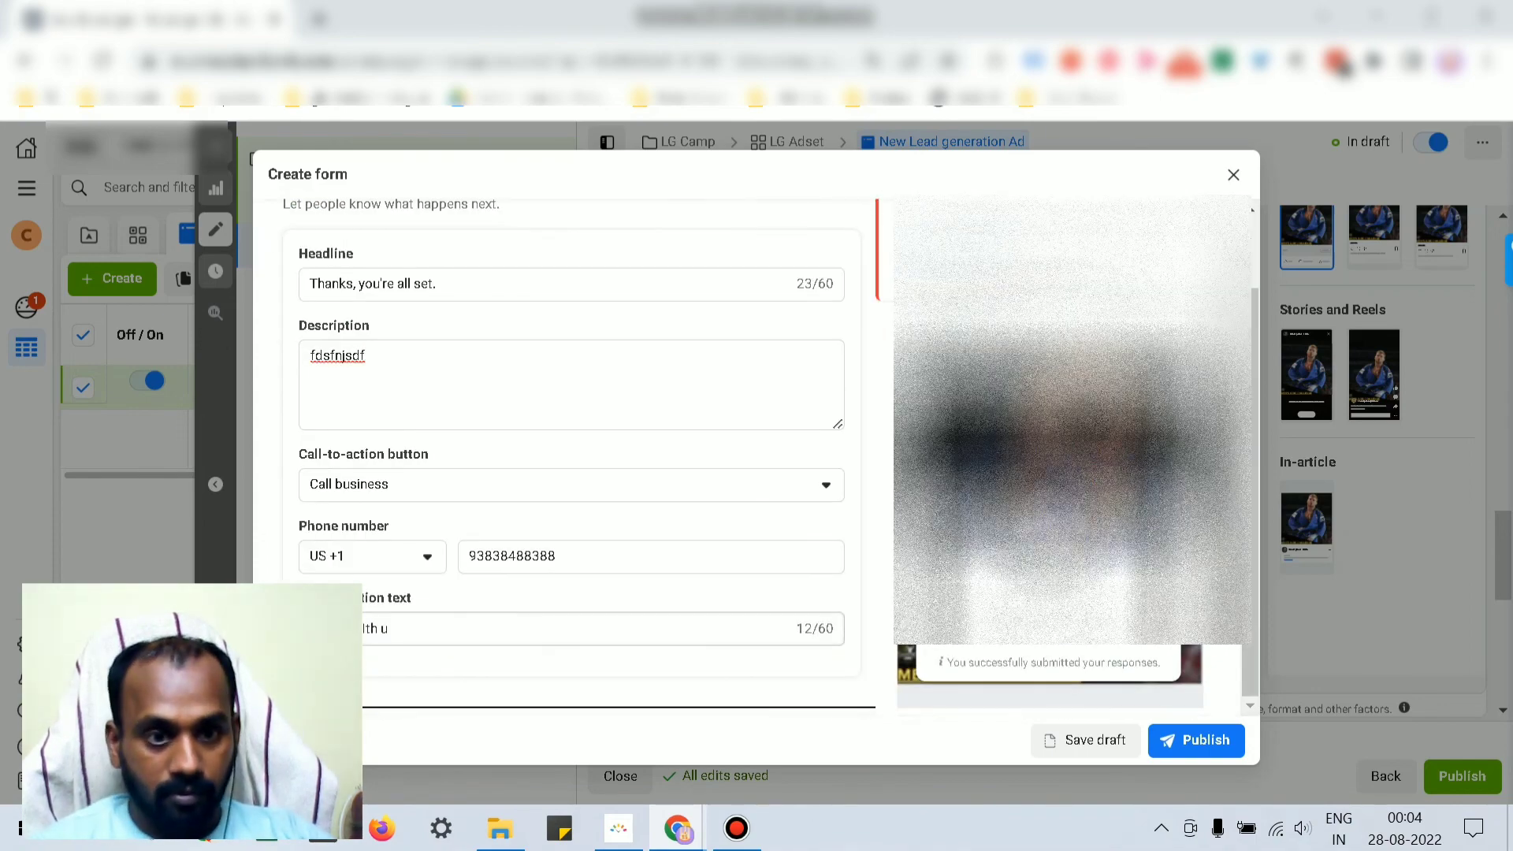
{"action": "key", "text": "BackSpace"}
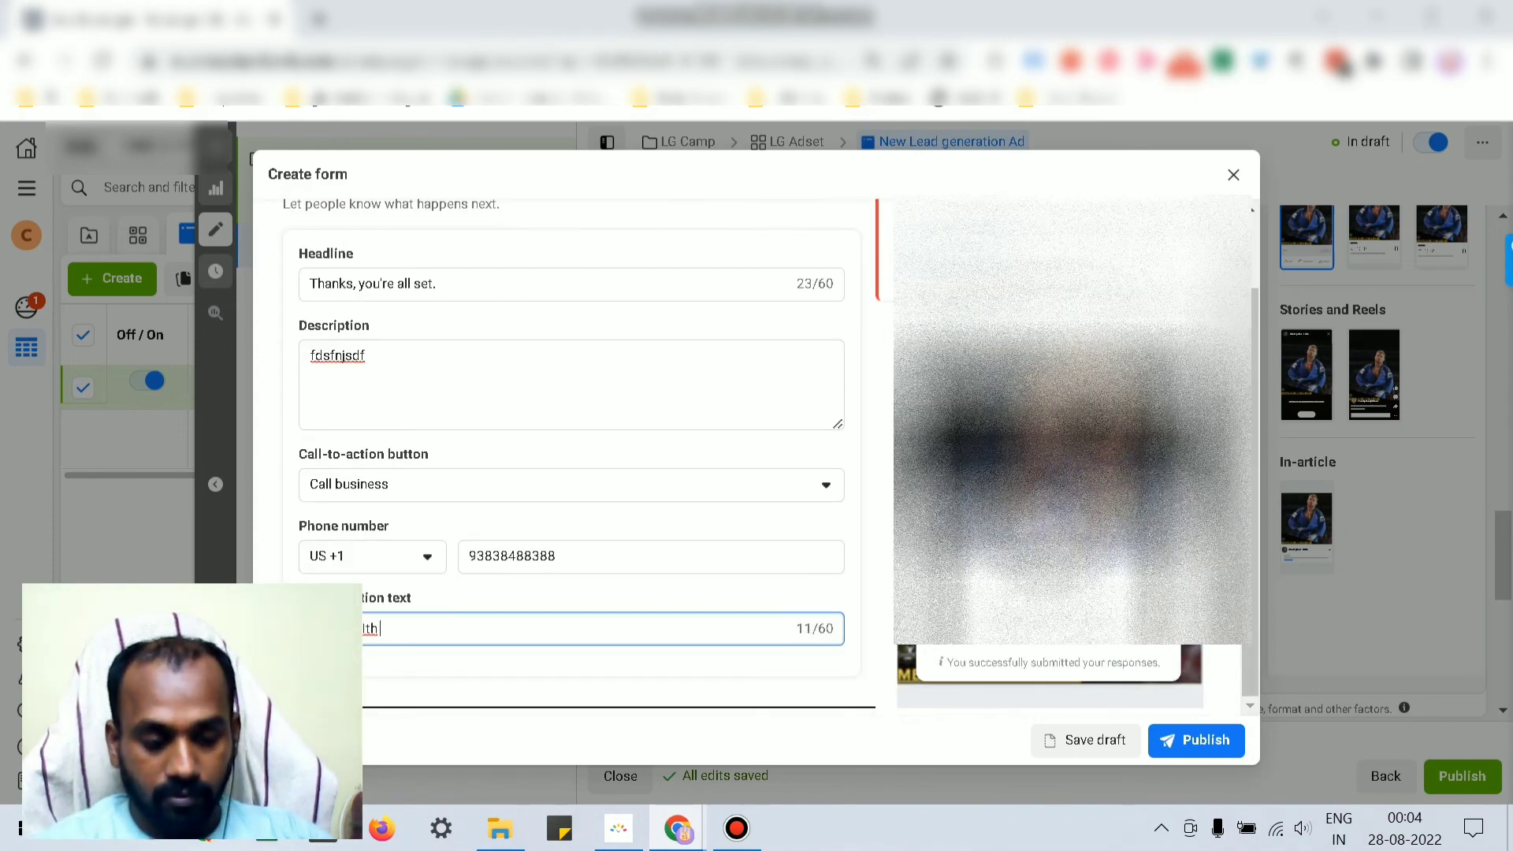
{"action": "type", "text": "Us"}
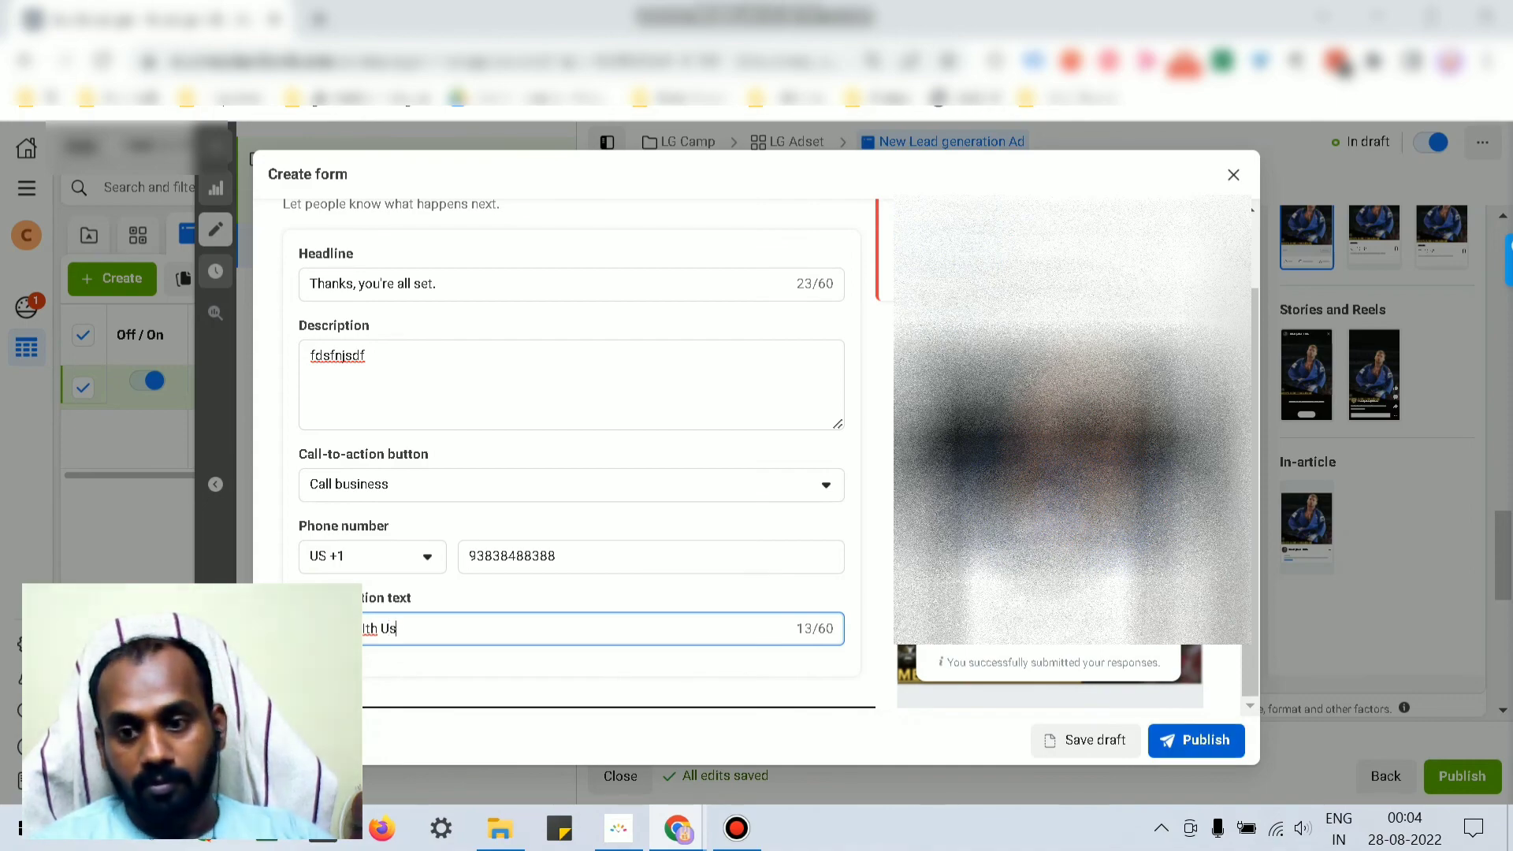
{"action": "left_click", "coordinate": [1196, 740]}
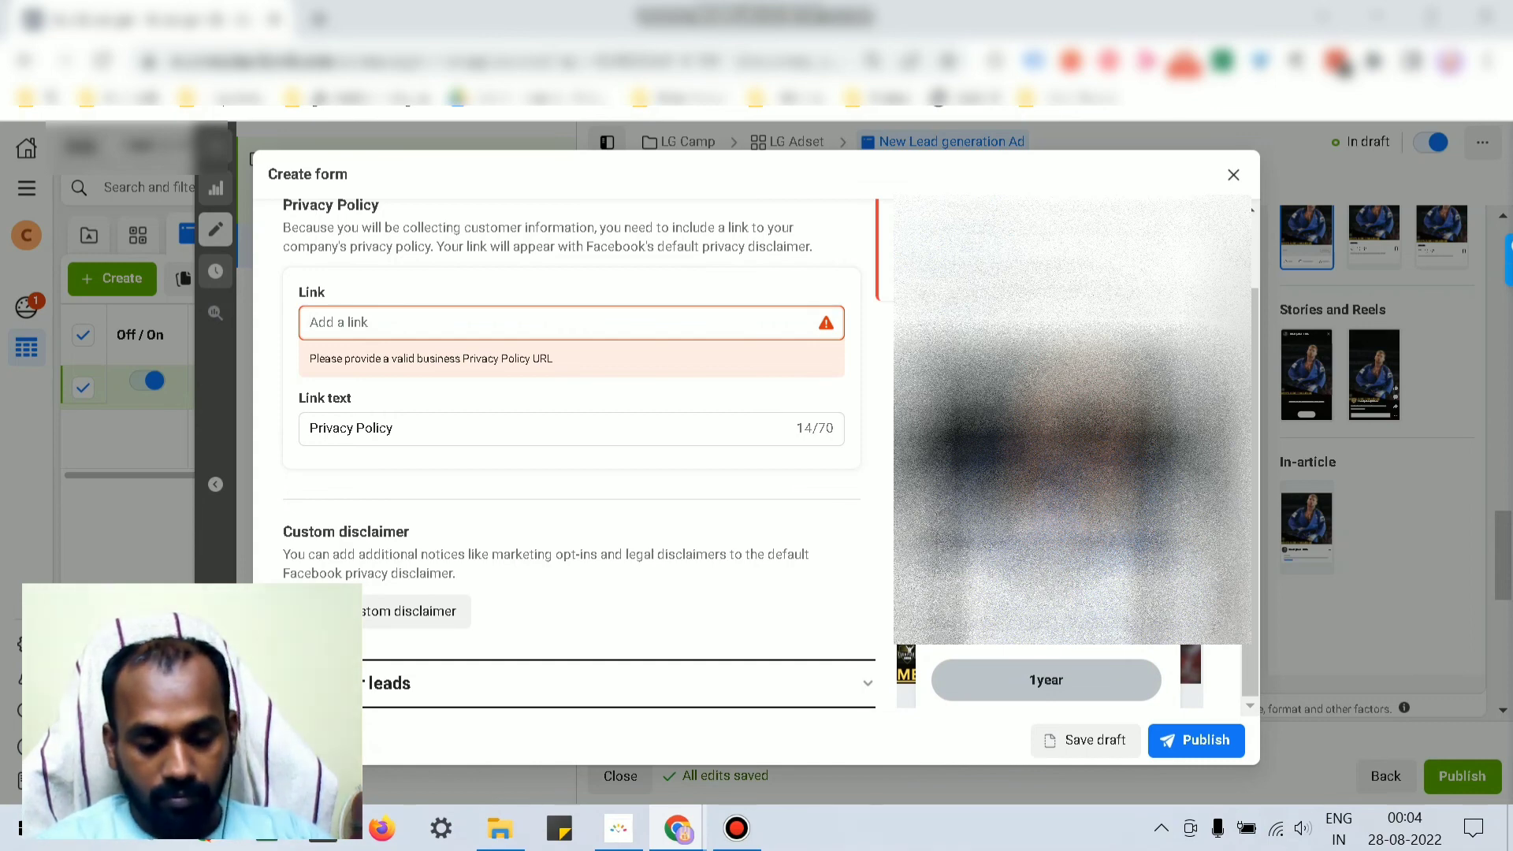
{"action": "type", "text": "https"}
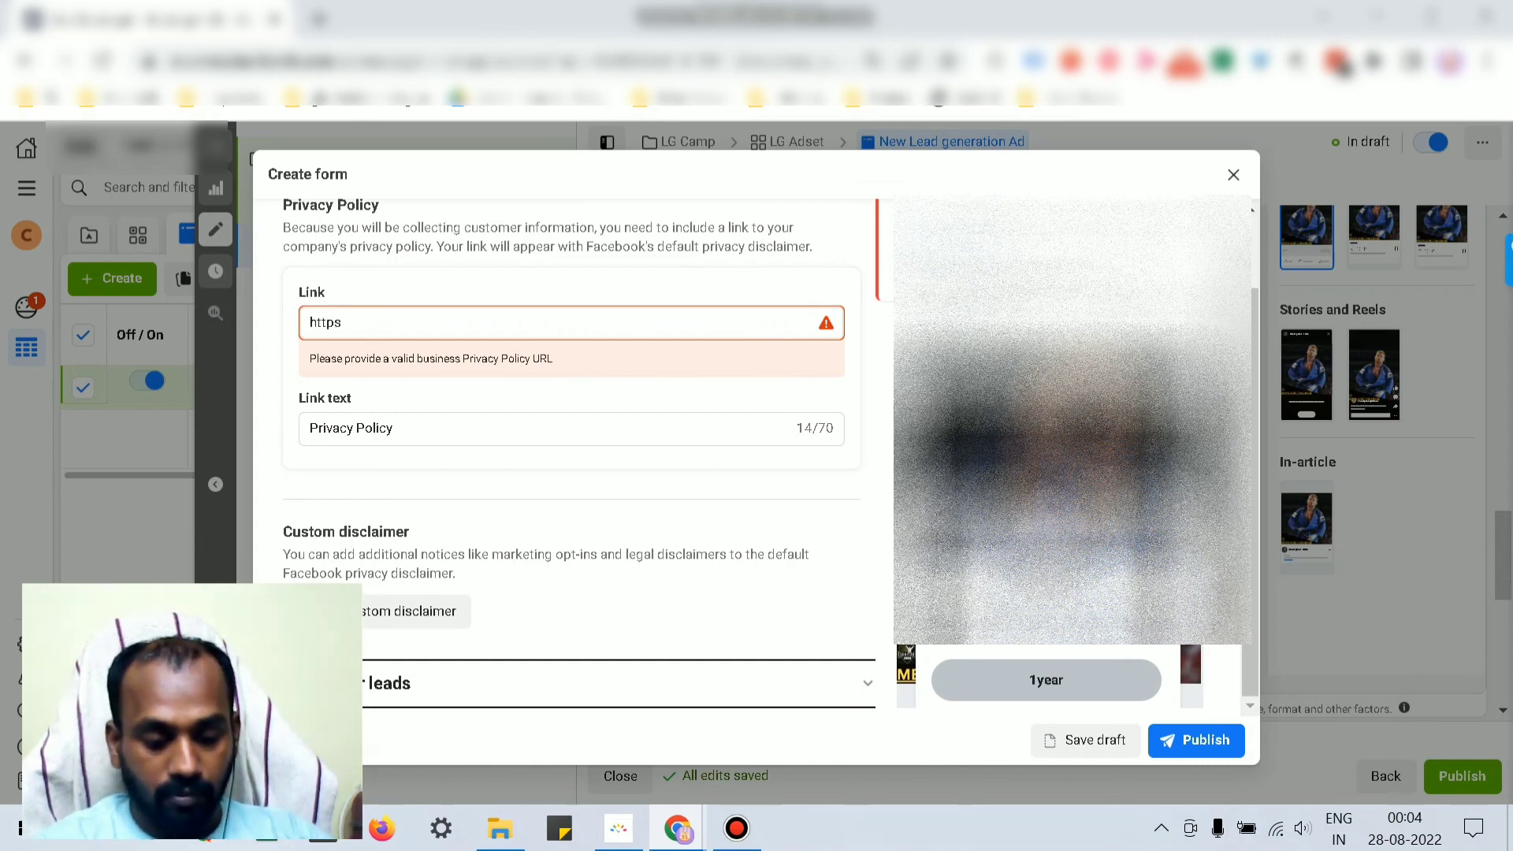
{"action": "type", "text": "://"}
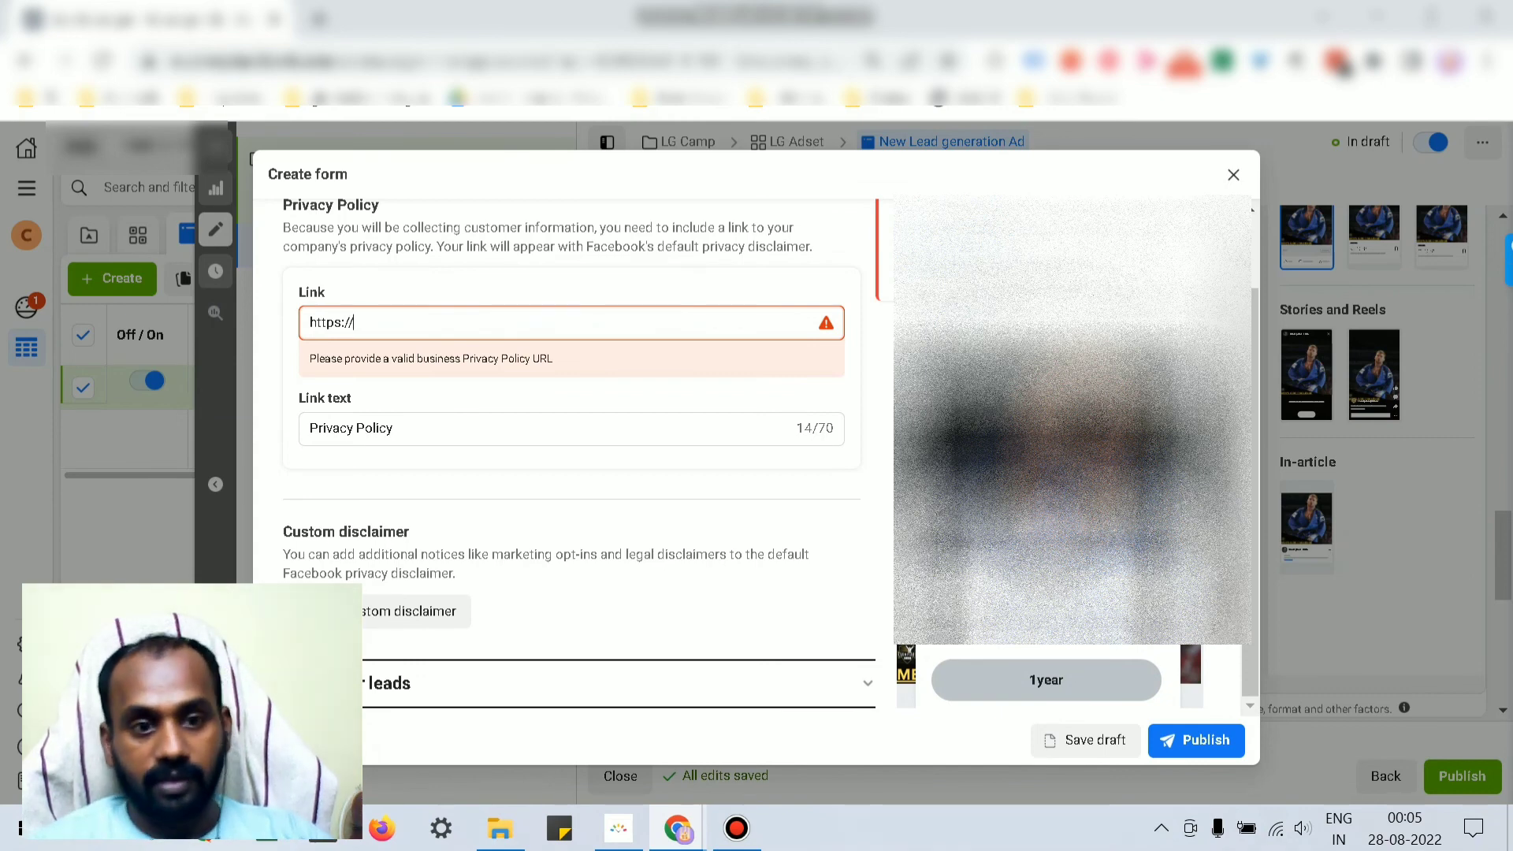
{"action": "left_click", "coordinate": [394, 429]}
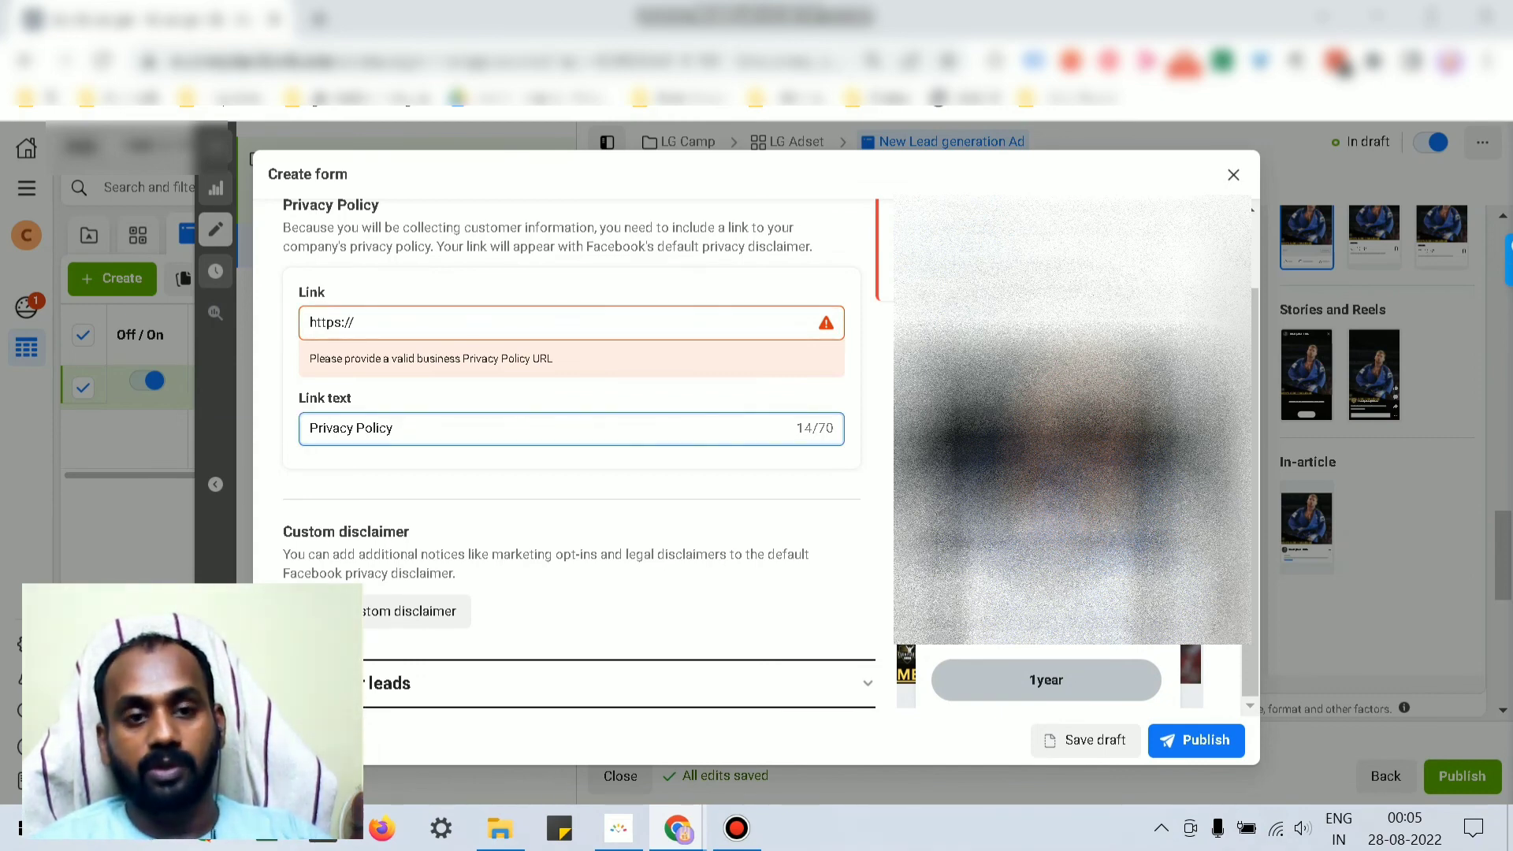
{"action": "left_click", "coordinate": [473, 322]}
{"action": "type", "text": "g"}
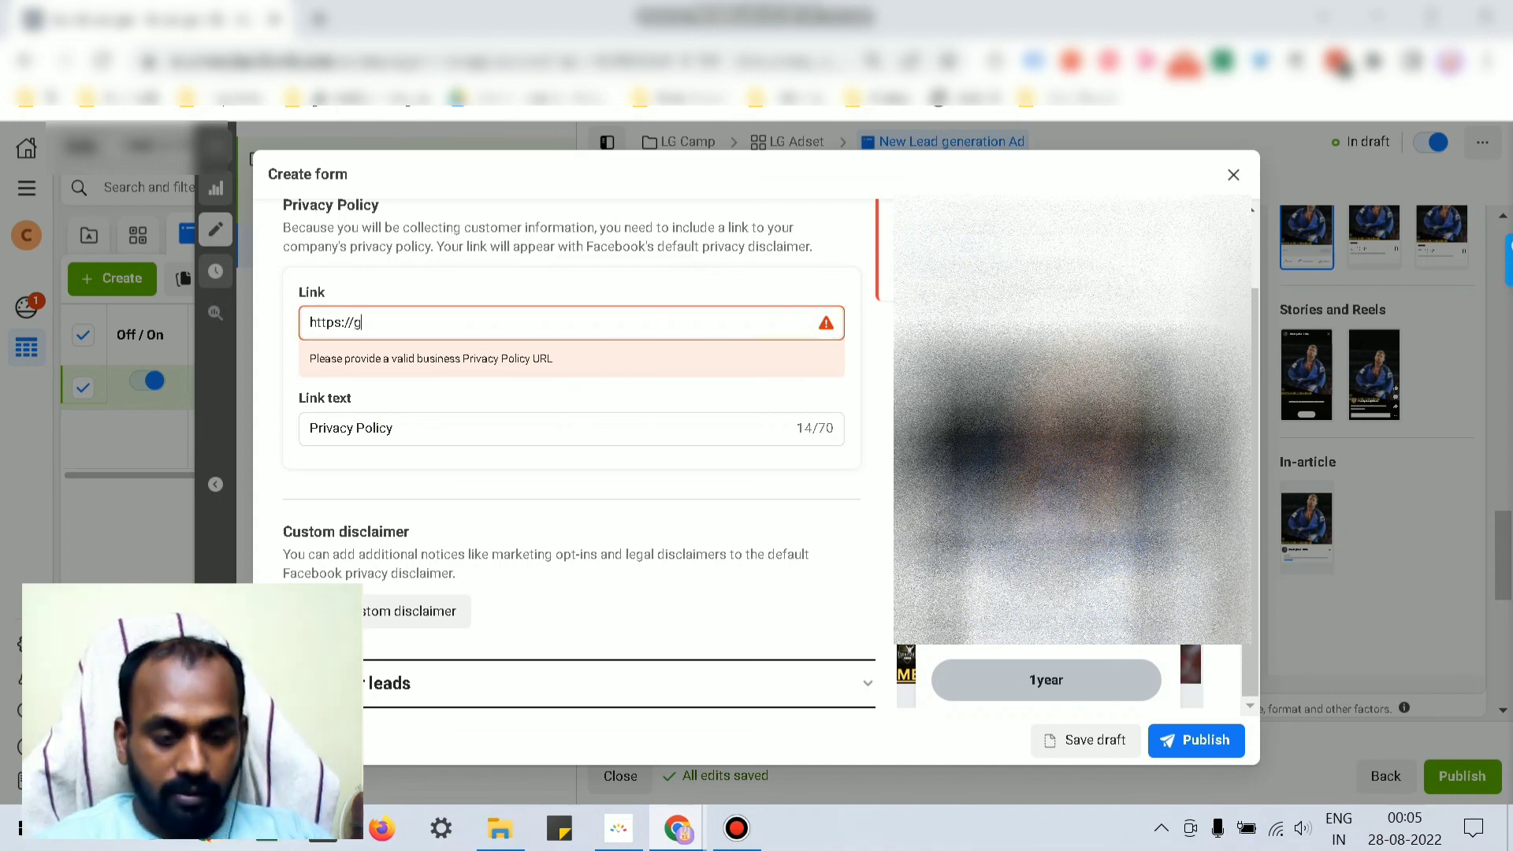
{"action": "type", "text": "oogle.com/p"}
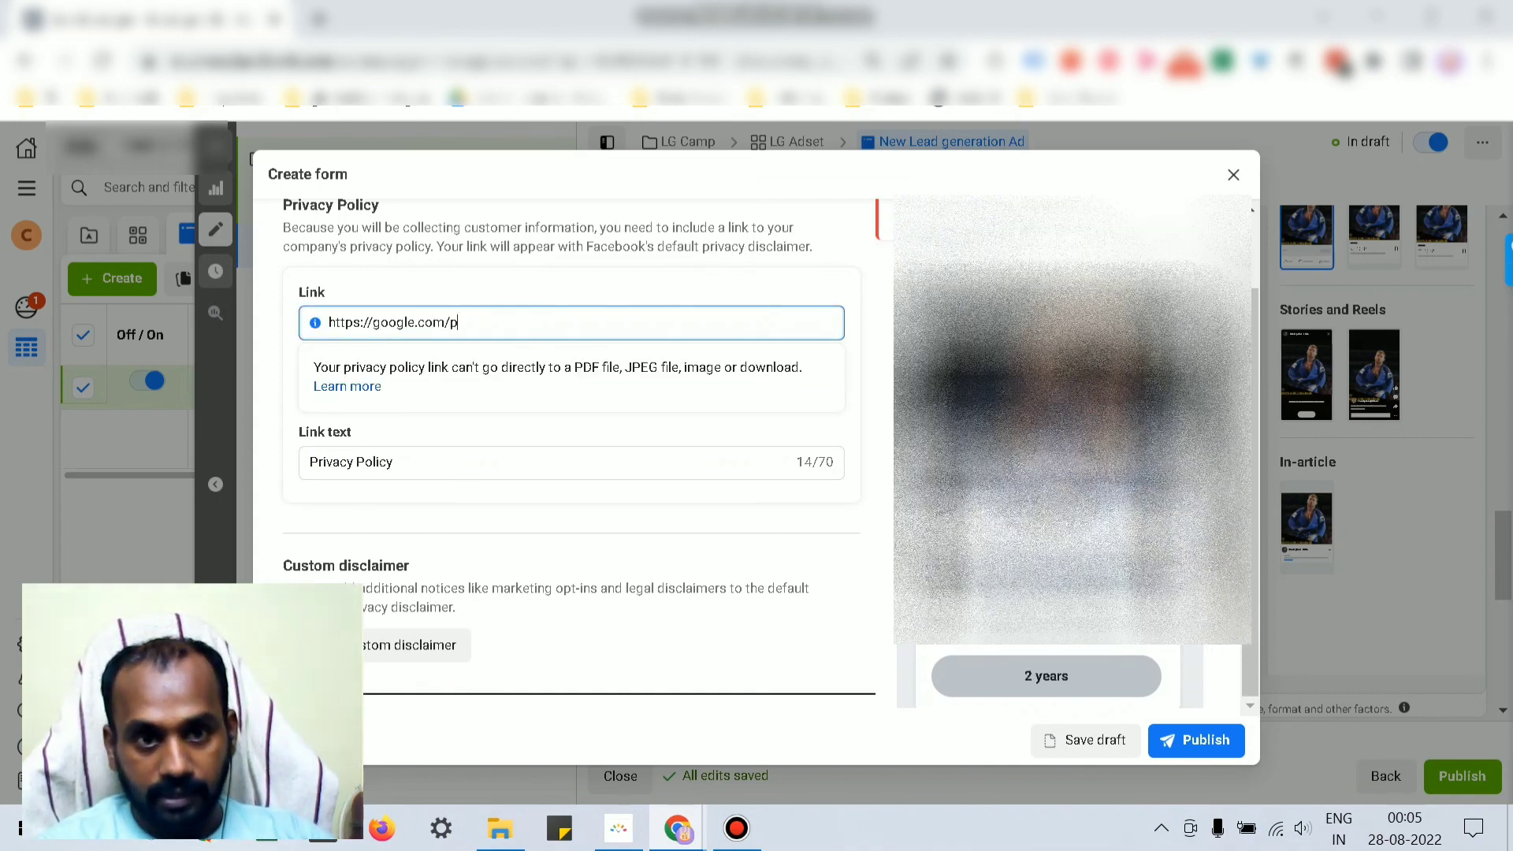
{"action": "type", "text": "rivacy-"}
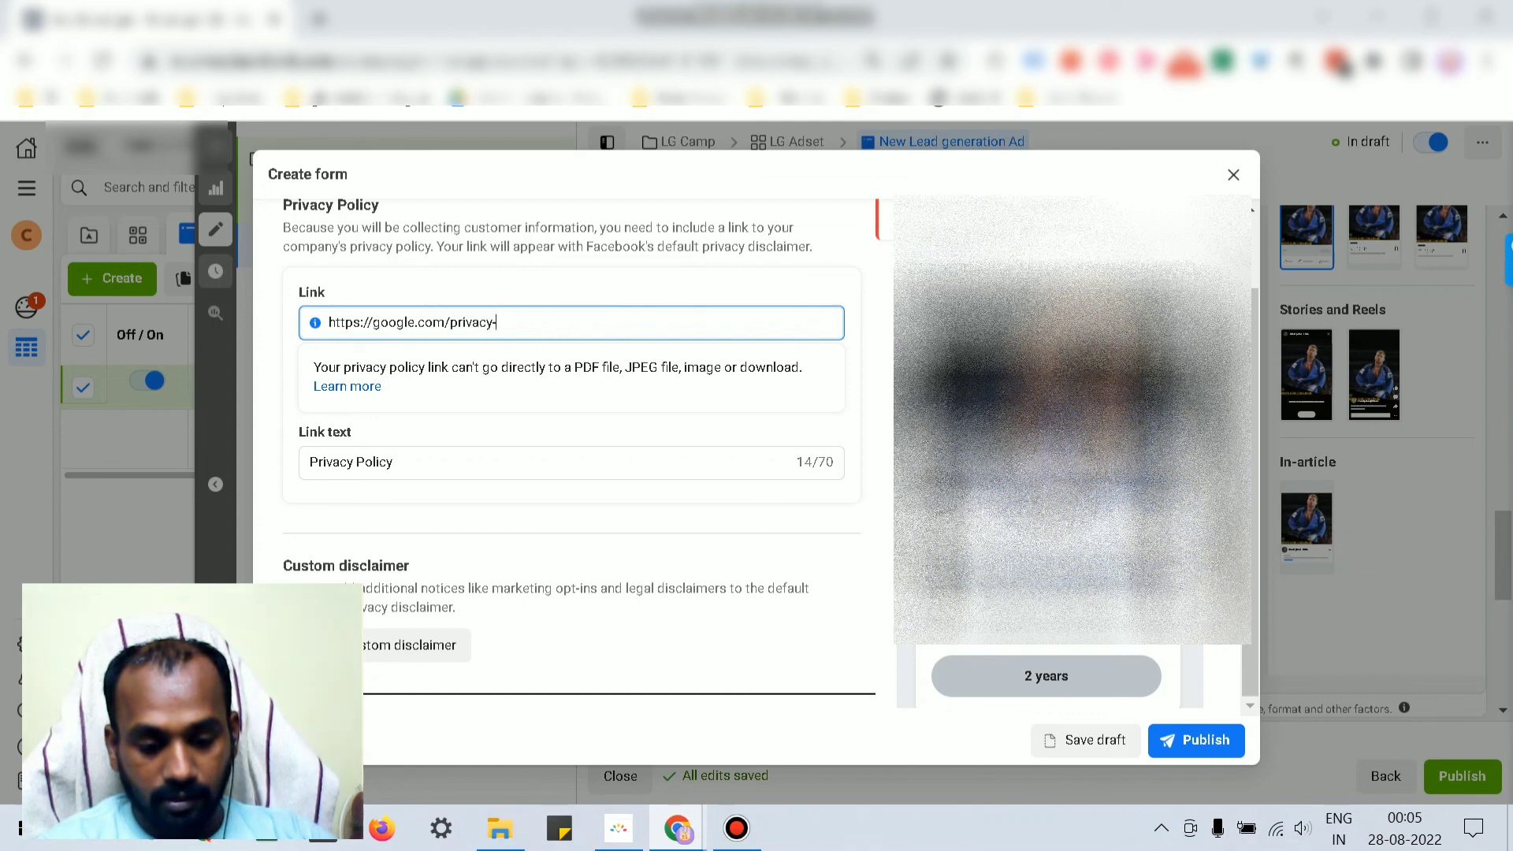
{"action": "type", "text": "policy"}
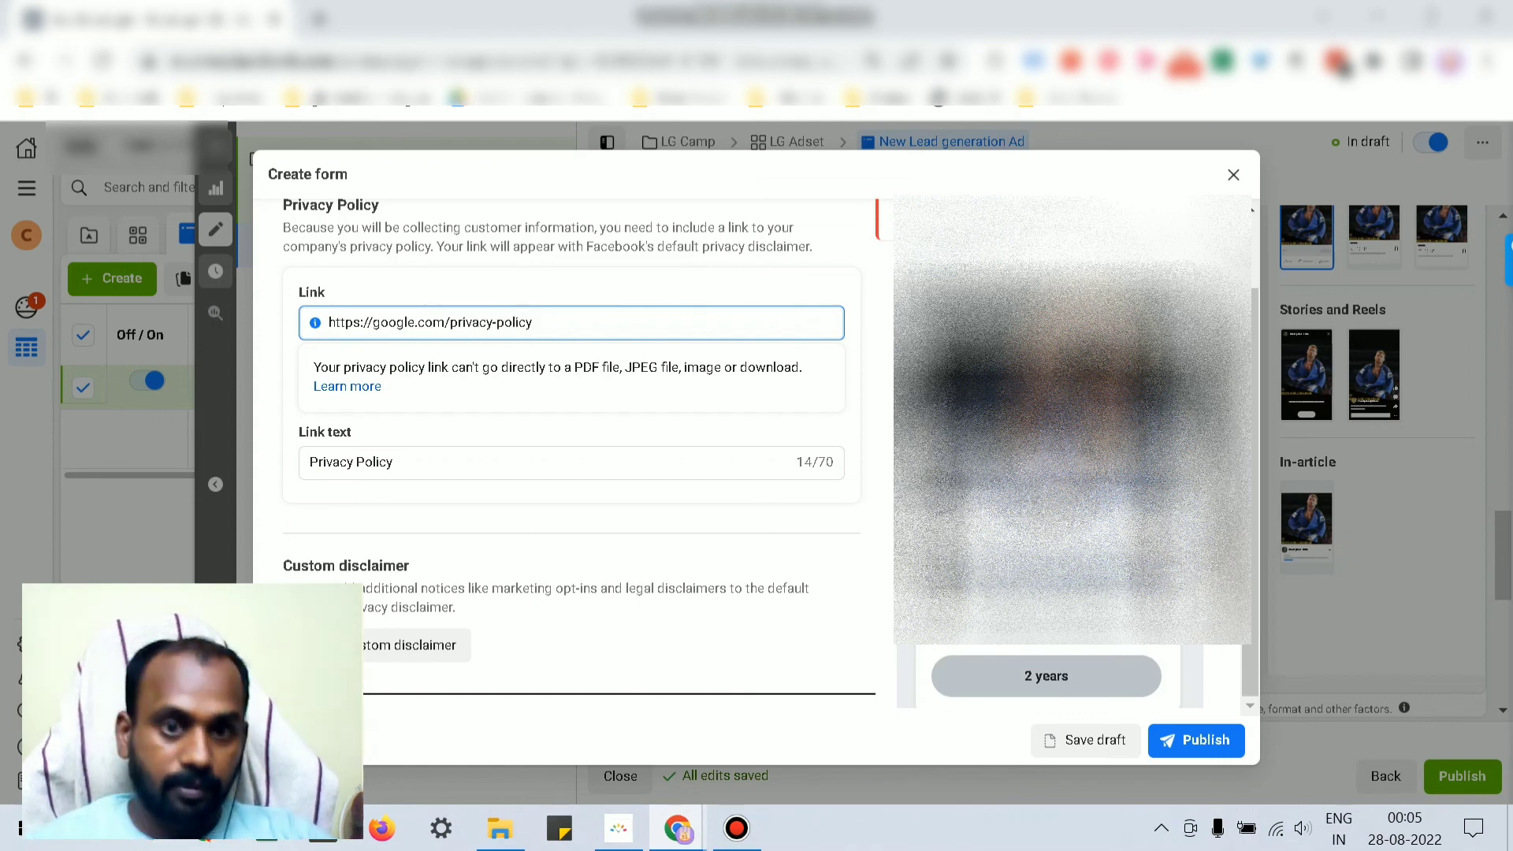
{"action": "scroll", "coordinate": [580, 454], "scroll_direction": "down", "scroll_amount": 1}
{"action": "left_click", "coordinate": [1196, 741]}
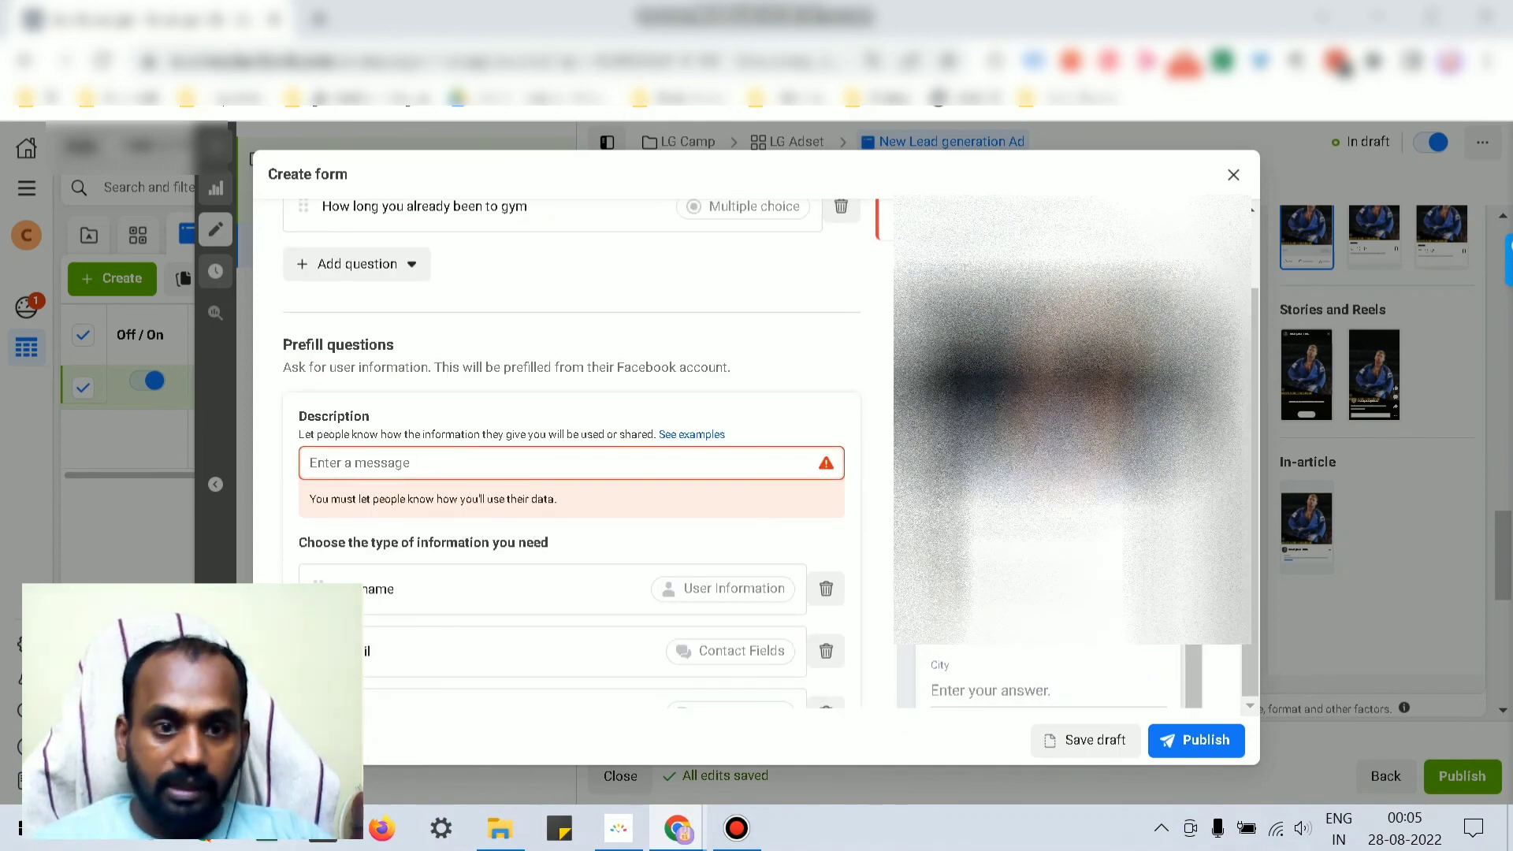
Step: Write the prefill description, using spell-check to correct 'accurate' and 'customized'
{"action": "type", "text": "Please Share the accourate d"}
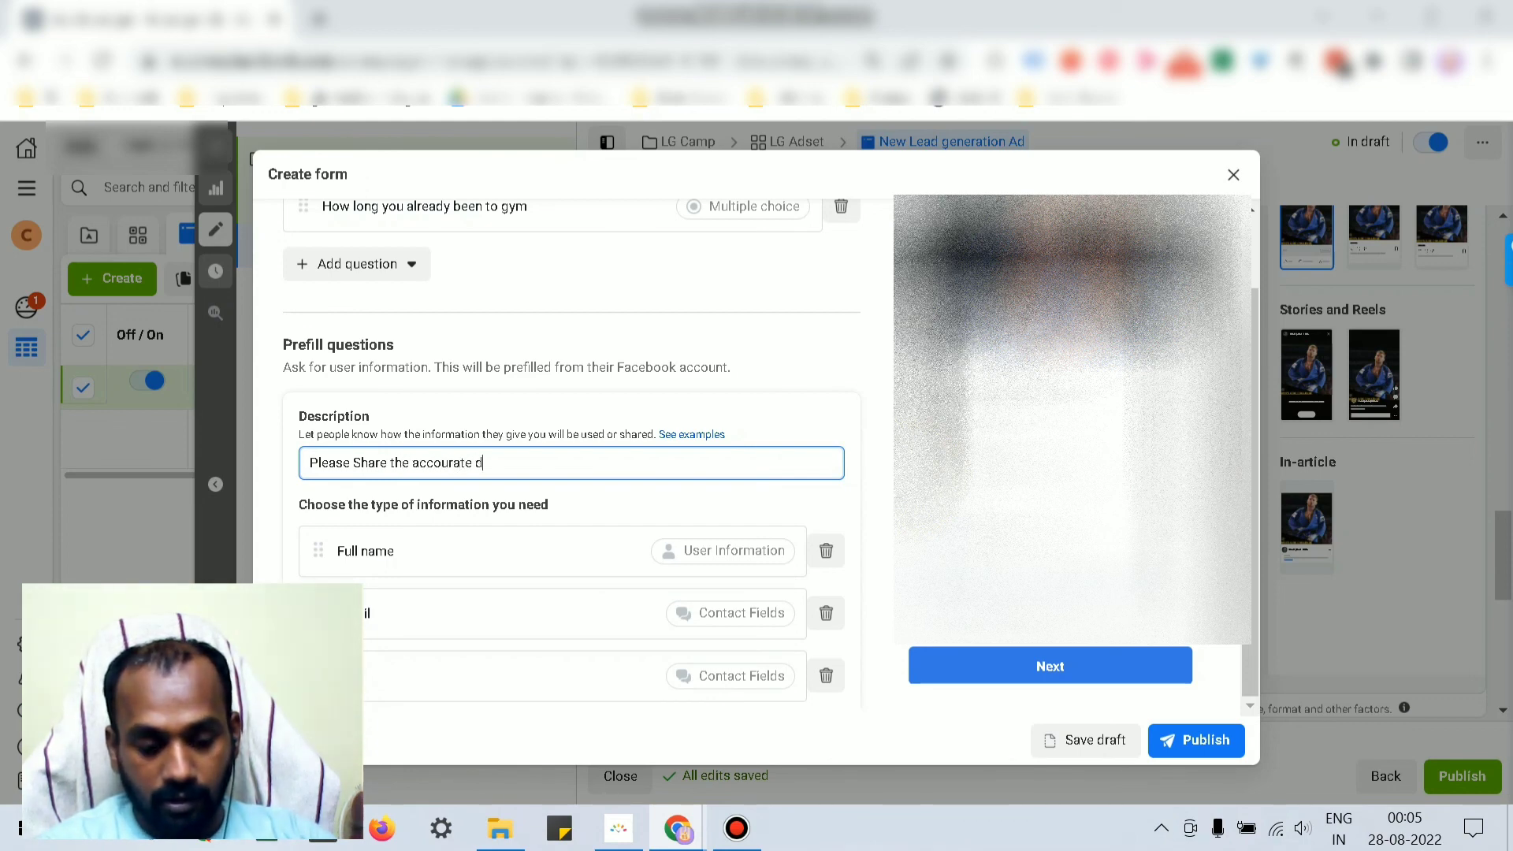
{"action": "type", "text": "etails to g"}
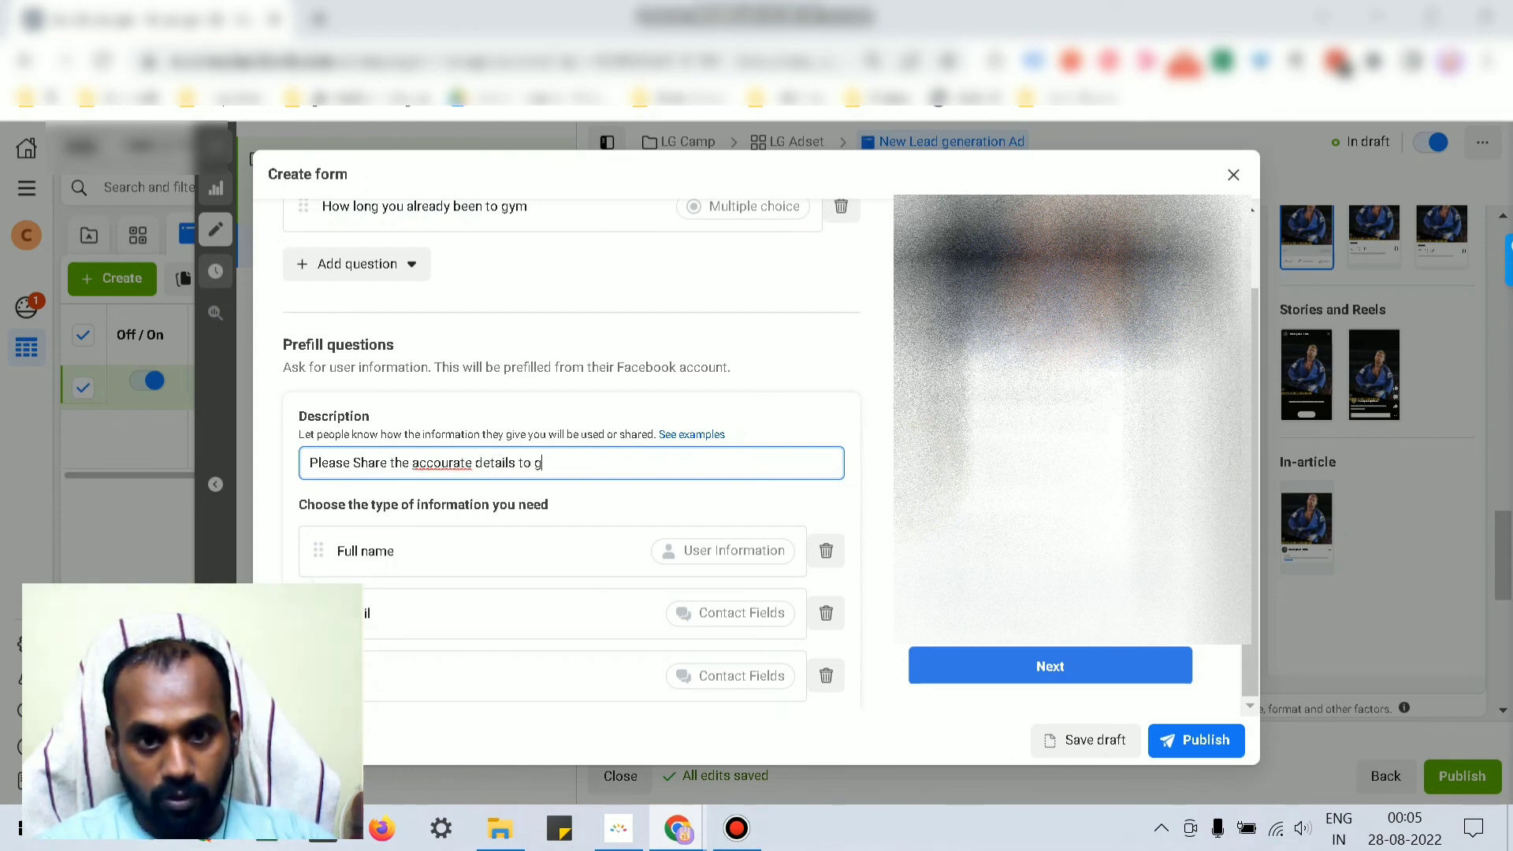
{"action": "type", "text": "et back"}
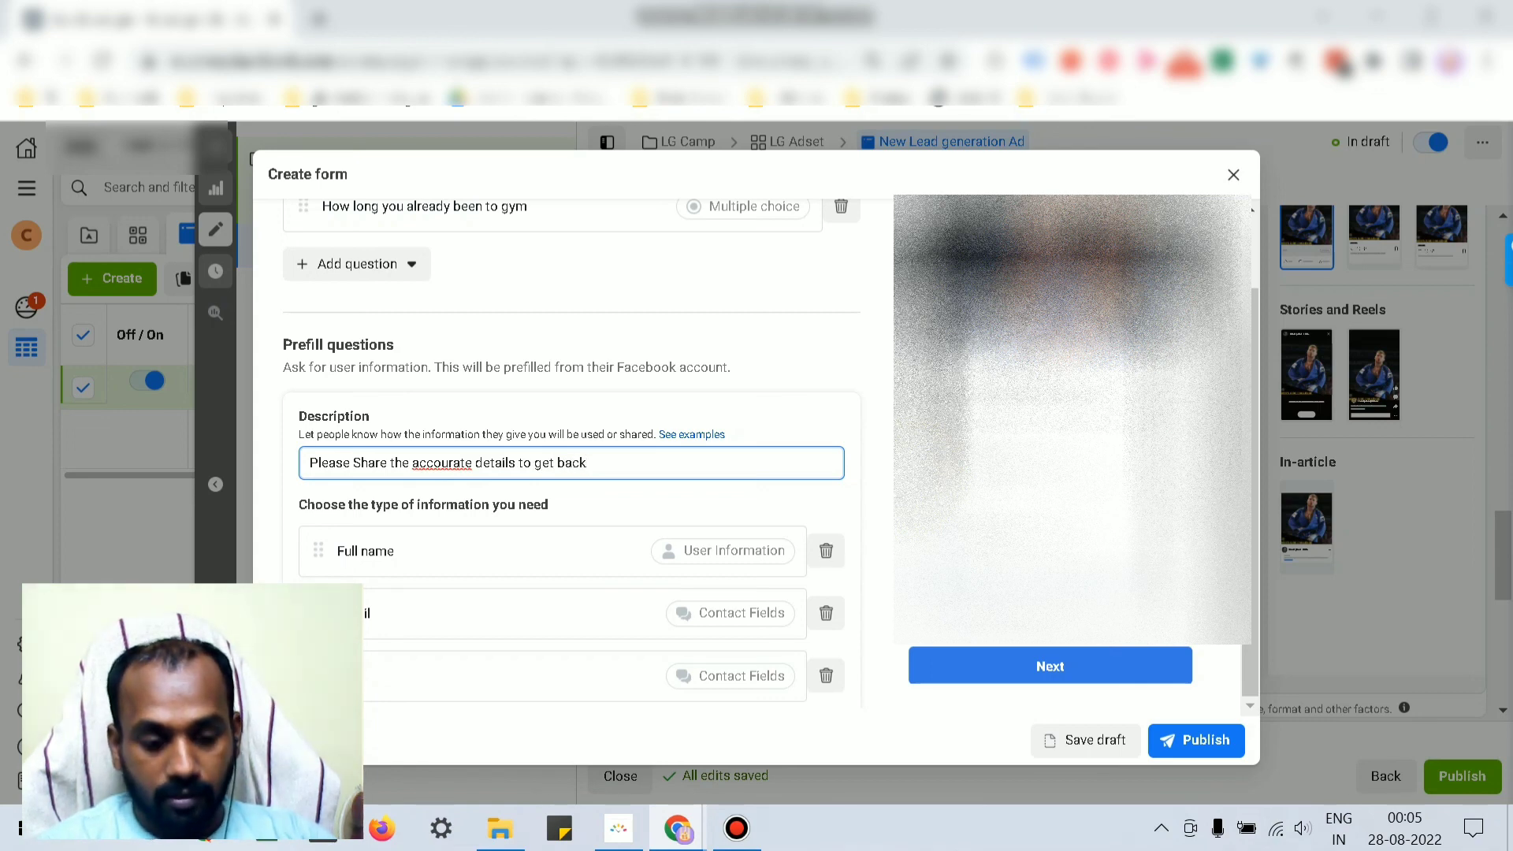
{"action": "type", "text": " with custo"}
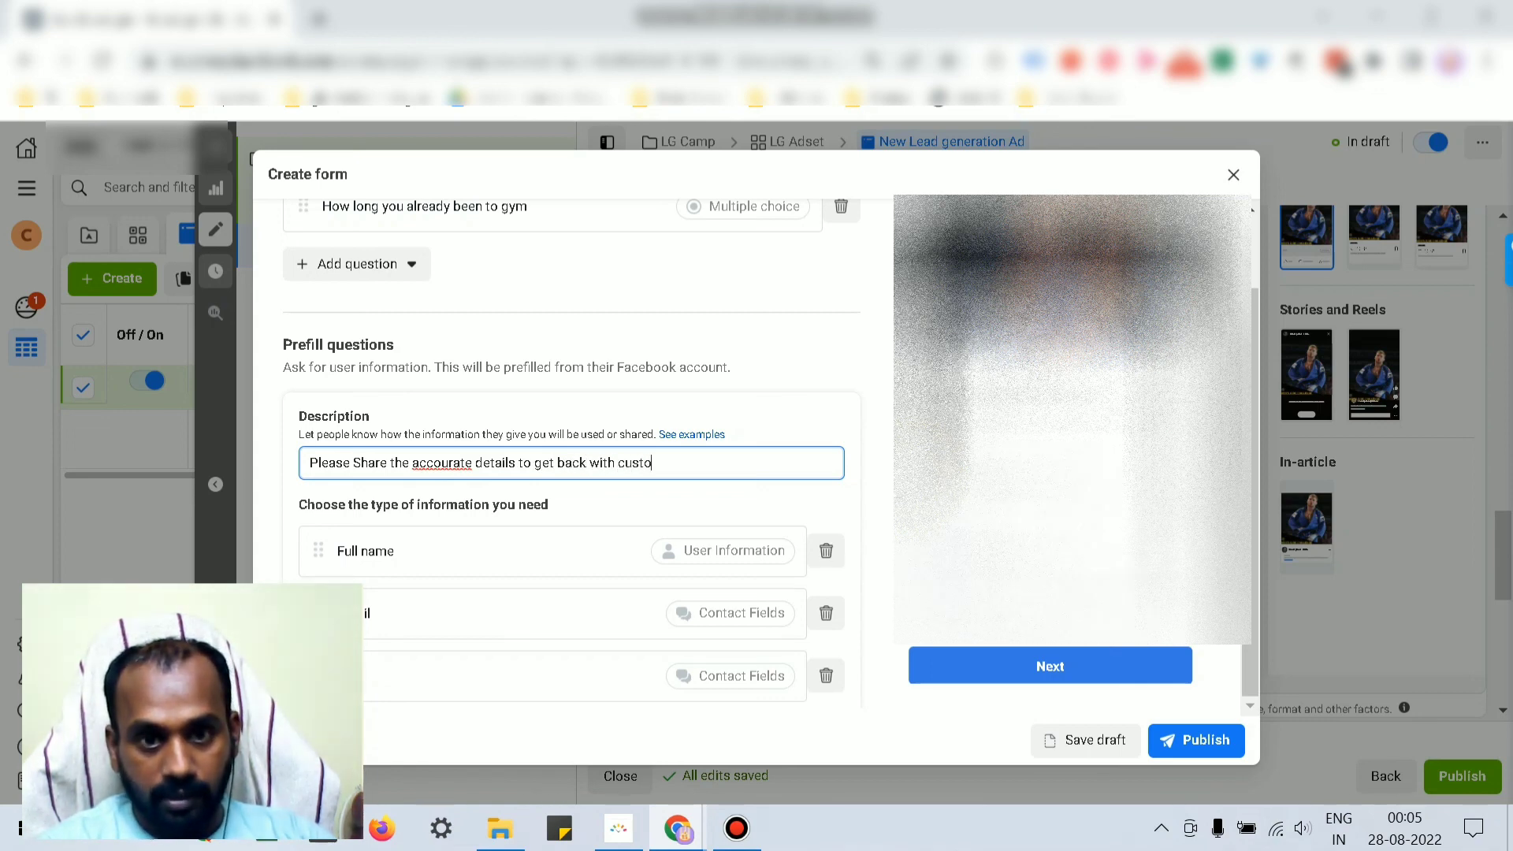
{"action": "type", "text": "m"}
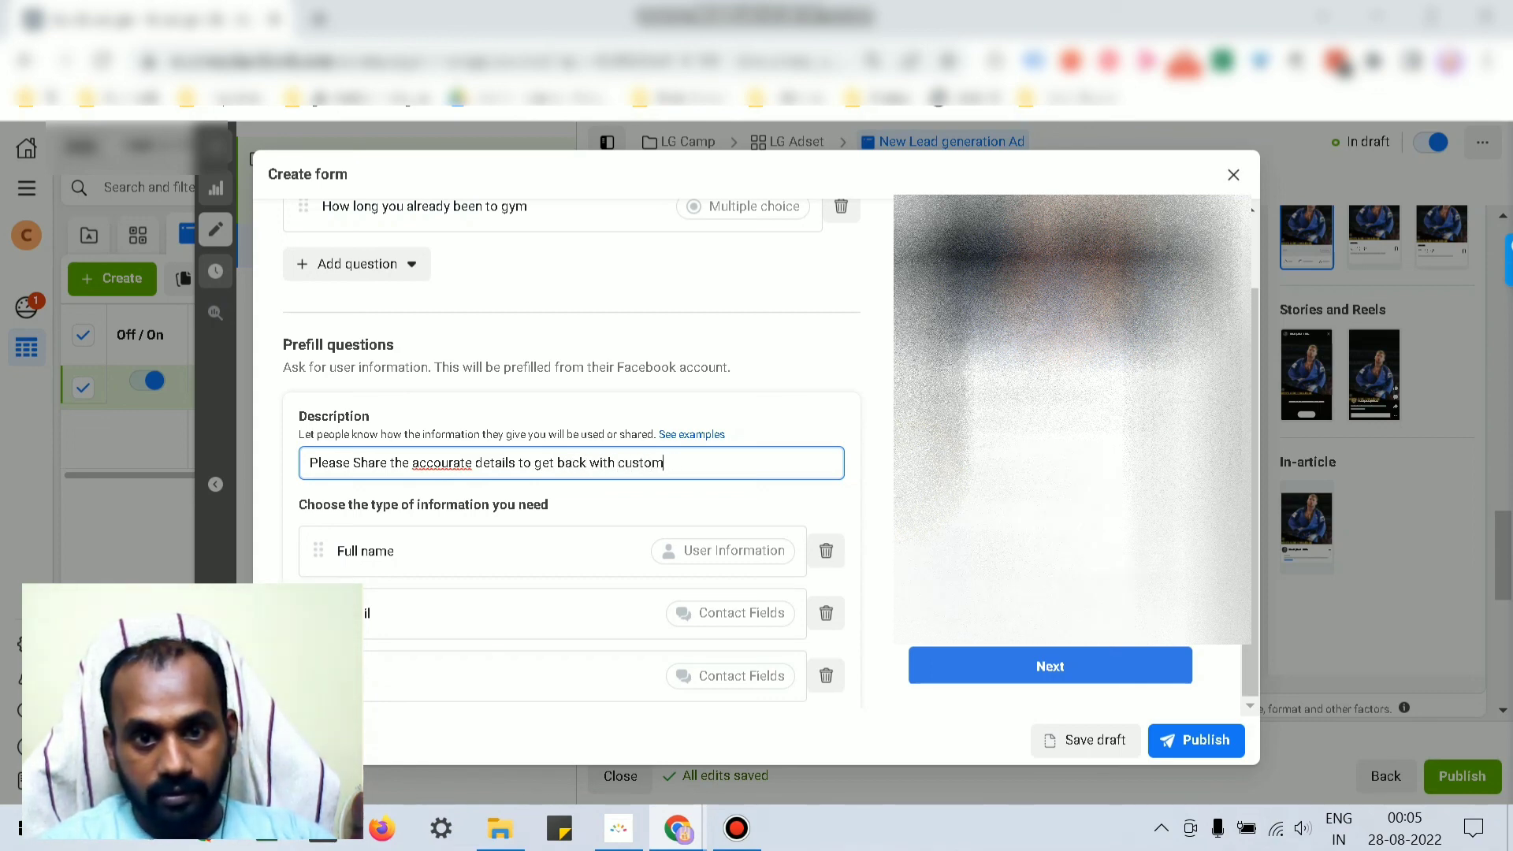
{"action": "type", "text": "ered offer"}
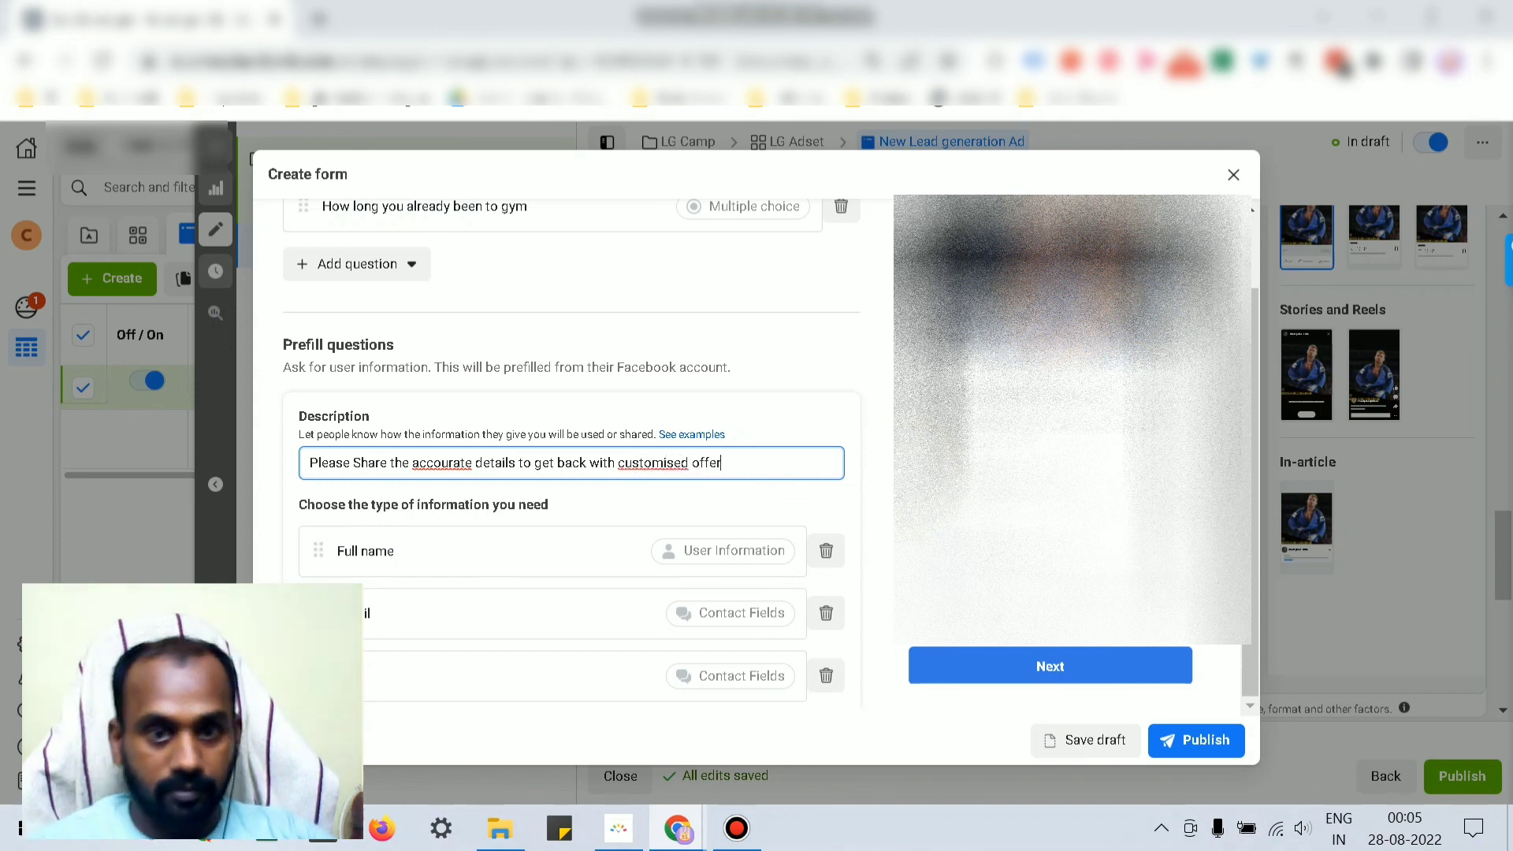
{"action": "right_click", "coordinate": [443, 463]}
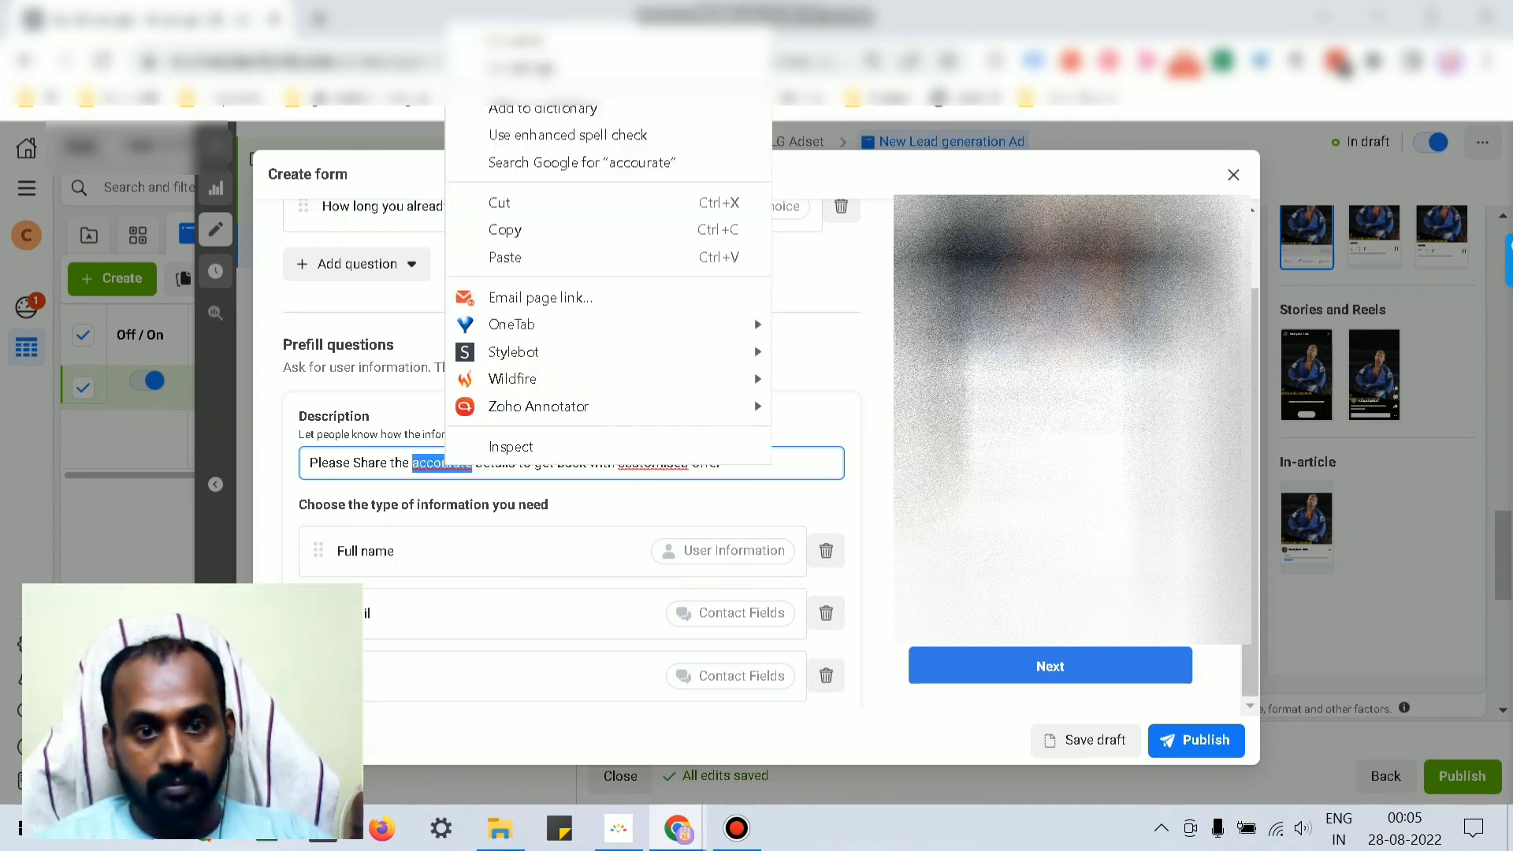
{"action": "left_click", "coordinate": [505, 37]}
{"action": "right_click", "coordinate": [644, 462]}
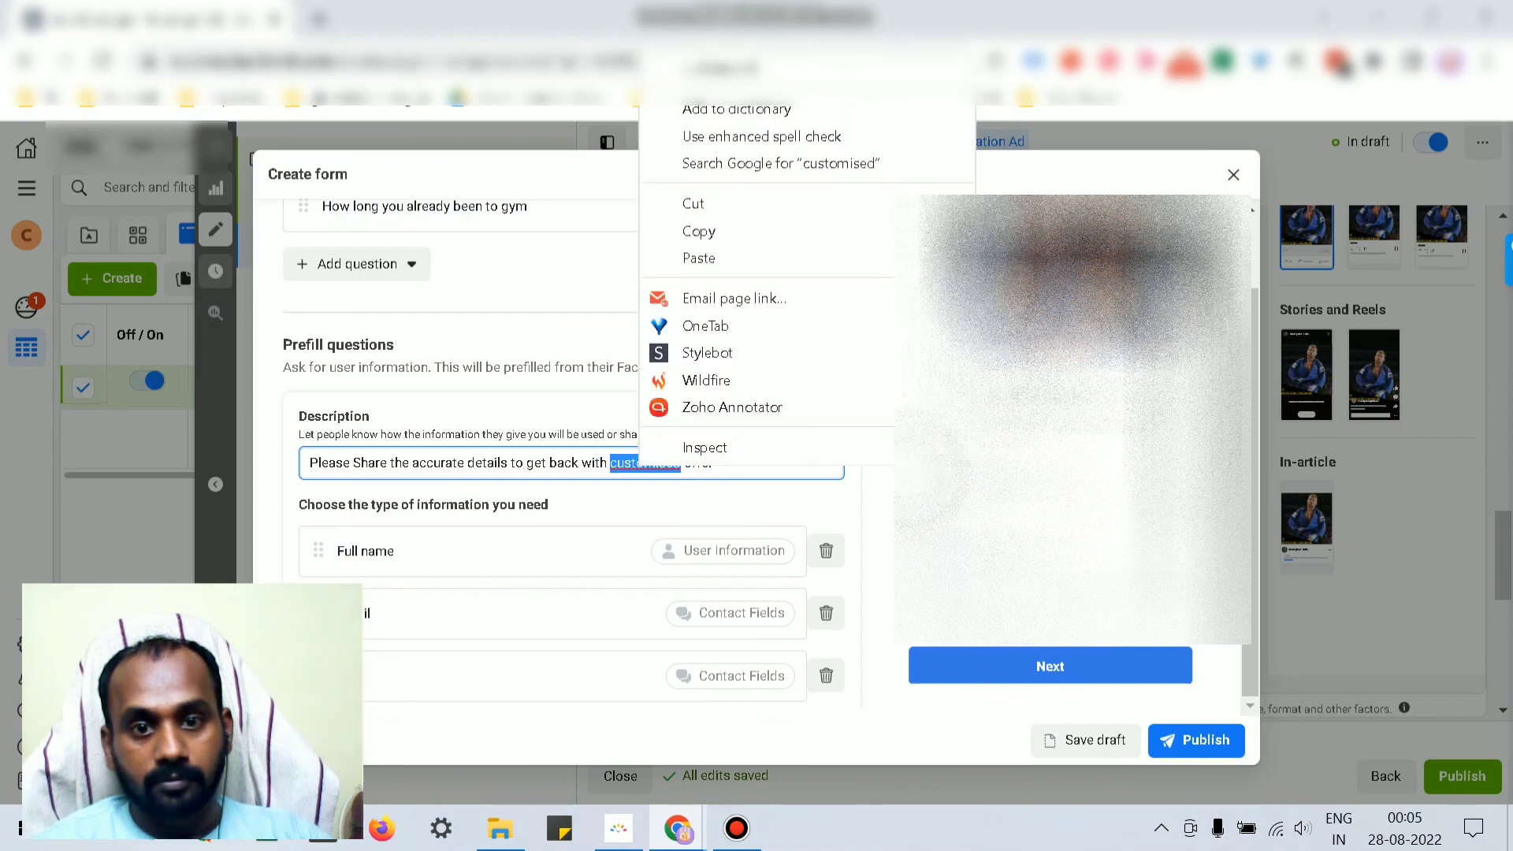
{"action": "left_click", "coordinate": [694, 31]}
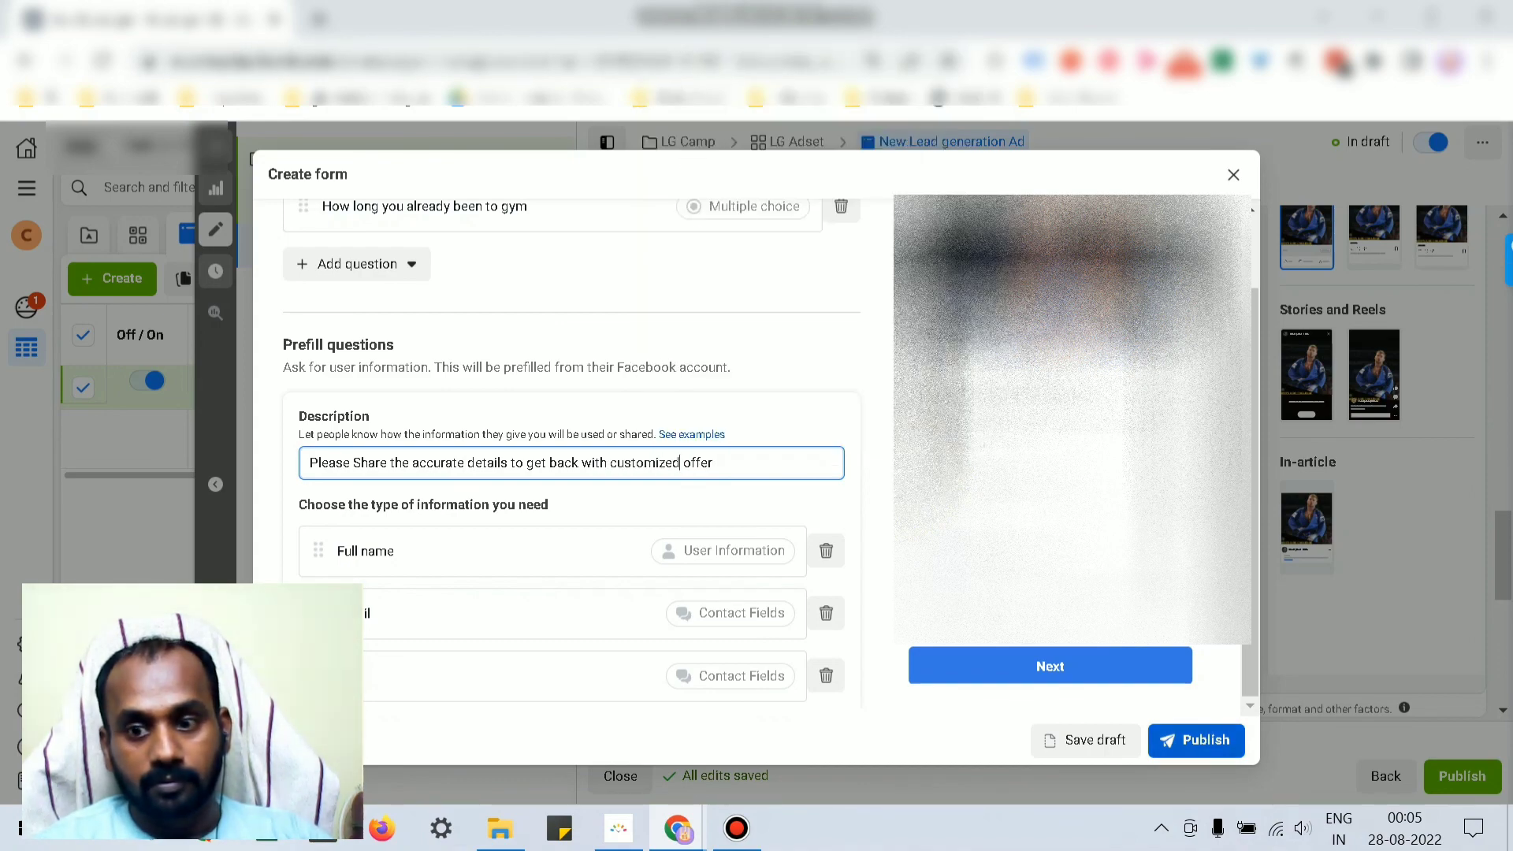
{"action": "left_click", "coordinate": [1050, 666]}
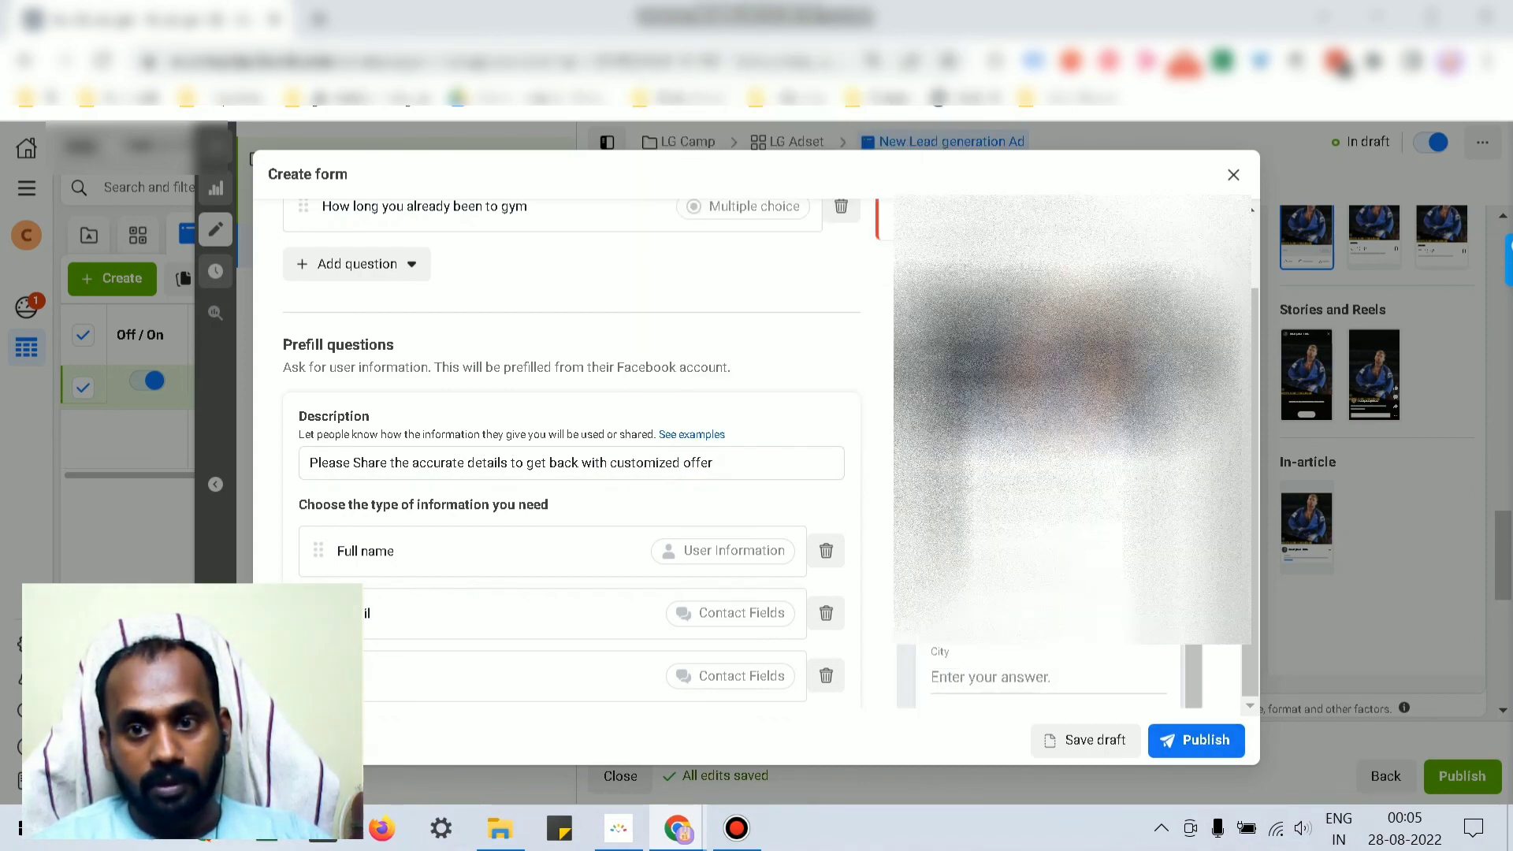
{"action": "scroll", "coordinate": [571, 457], "scroll_direction": "up", "scroll_amount": 1}
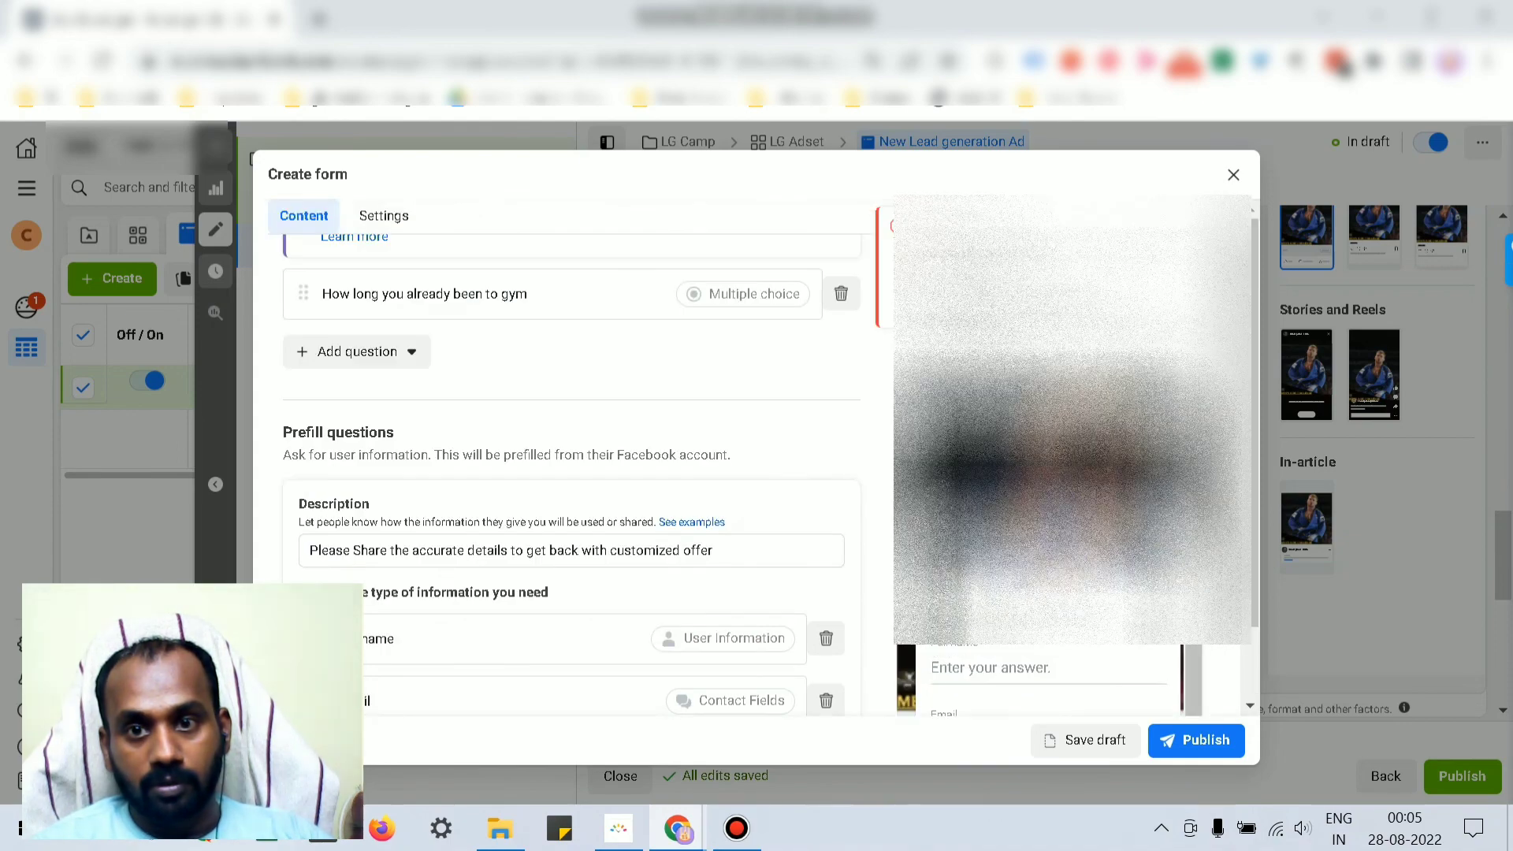
{"action": "scroll", "coordinate": [571, 457], "scroll_direction": "down", "scroll_amount": 3}
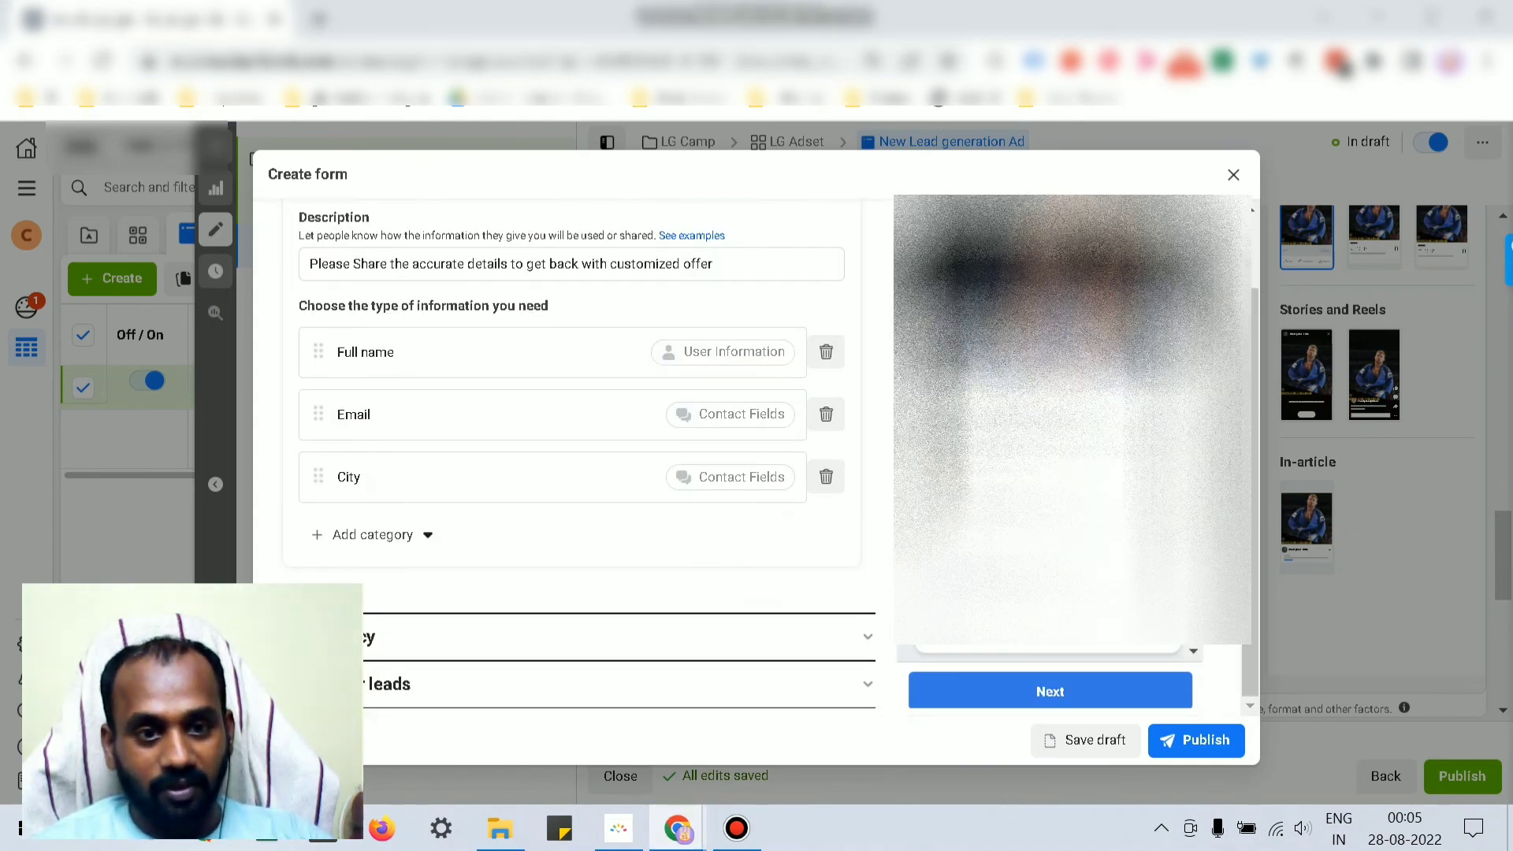
Step: Replace the wrong trailing digits of the completion call button's business phone number with the correct digit
{"action": "scroll", "coordinate": [572, 457], "scroll_direction": "down", "scroll_amount": 5}
{"action": "left_click", "coordinate": [552, 556]}
{"action": "key", "text": "BackSpace"}
{"action": "key", "text": "BackSpace"}
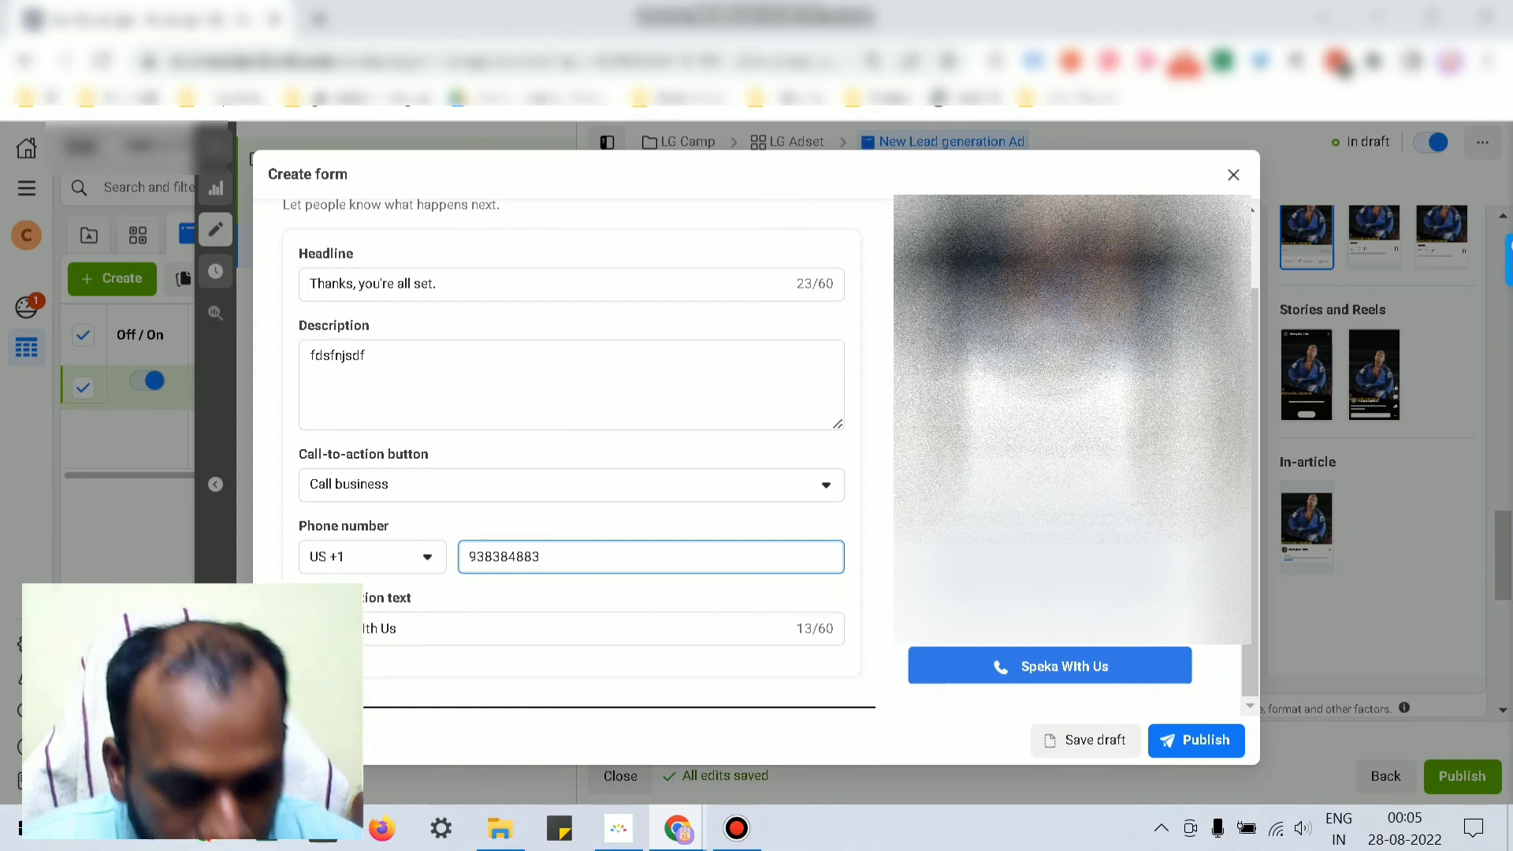
{"action": "type", "text": "1"}
{"action": "key", "text": "Tab"}
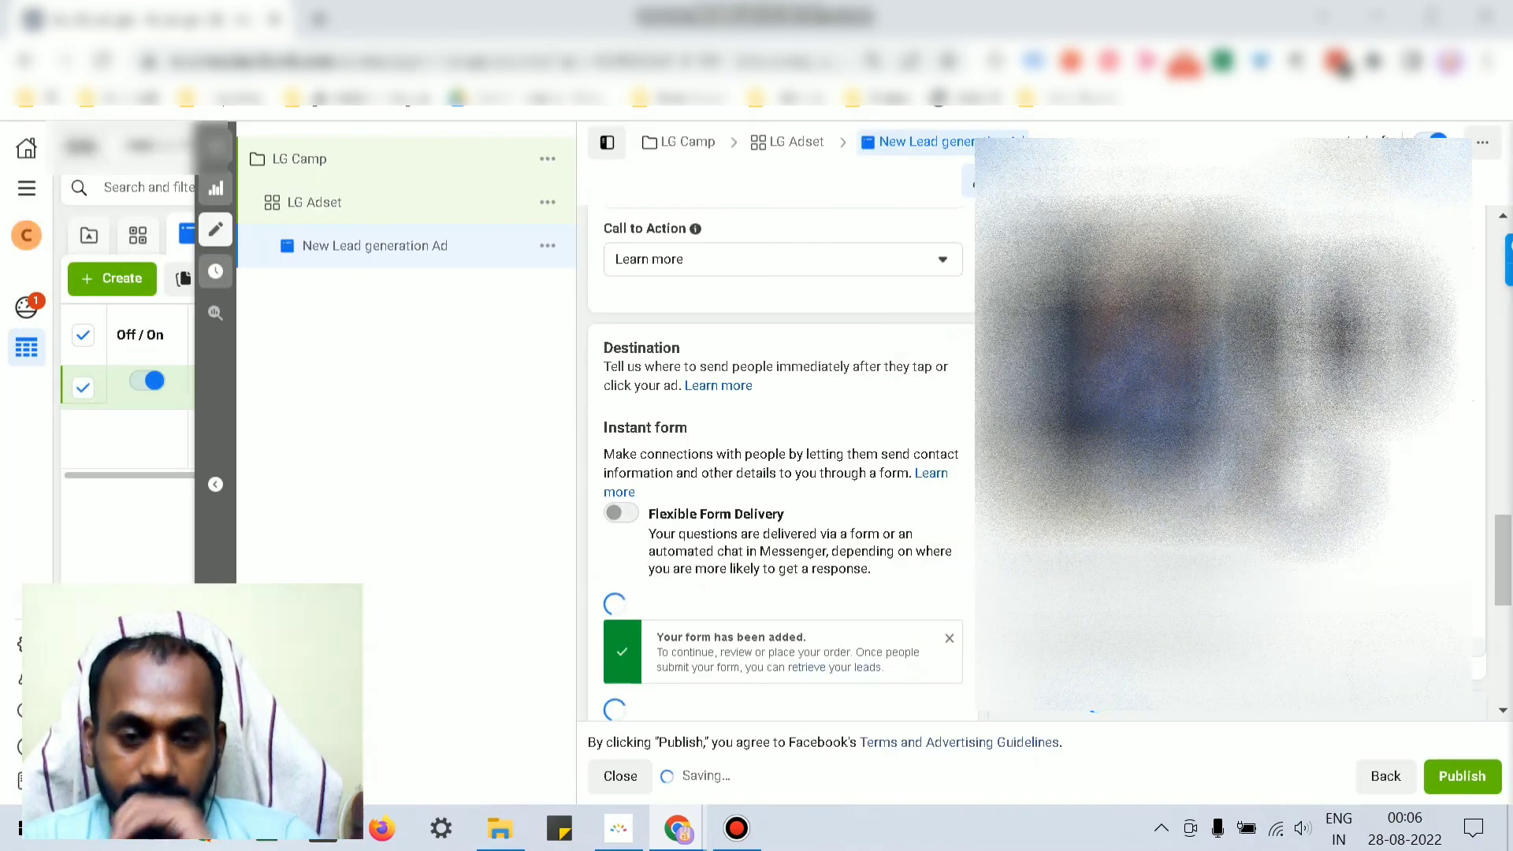
Step: Scroll the ad panel down to the Tracking section once the form has been added
{"action": "scroll", "coordinate": [783, 465], "scroll_direction": "down", "scroll_amount": 3}
{"action": "scroll", "coordinate": [671, 473], "scroll_direction": "down", "scroll_amount": 2}
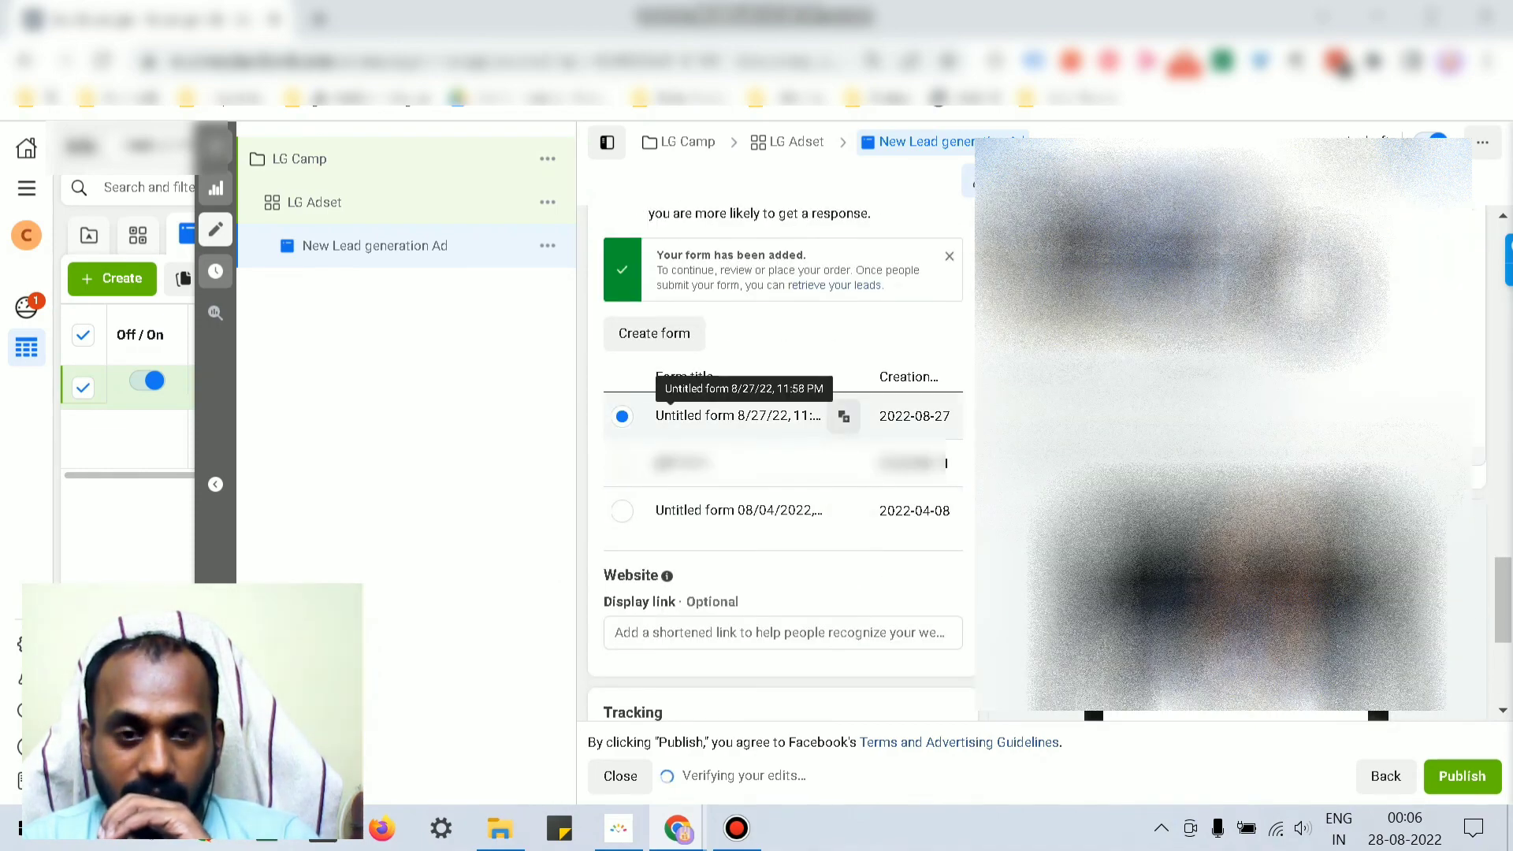
{"action": "scroll", "coordinate": [783, 465], "scroll_direction": "down", "scroll_amount": 4}
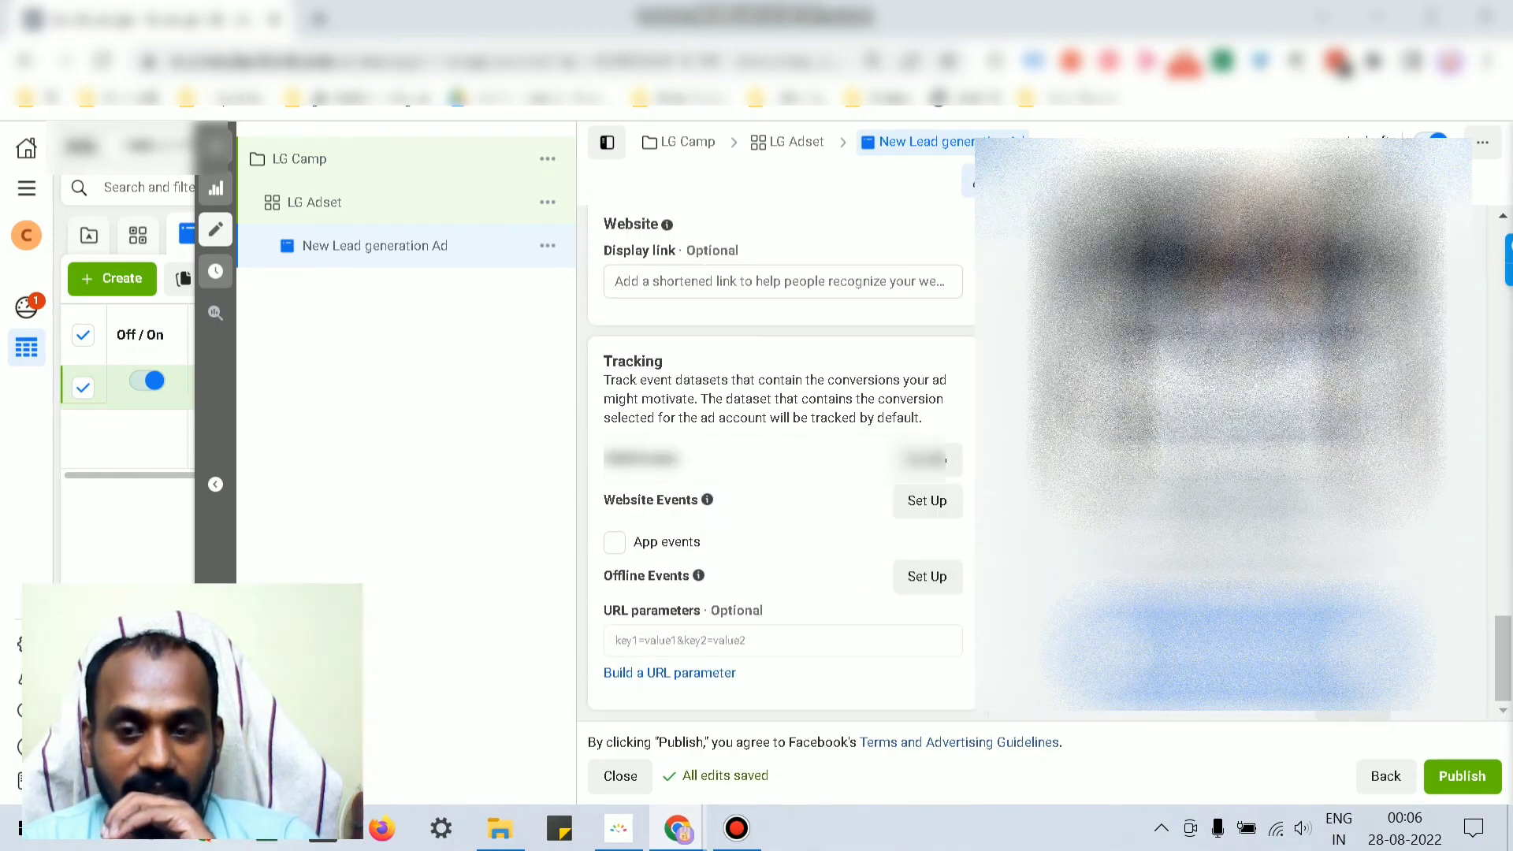